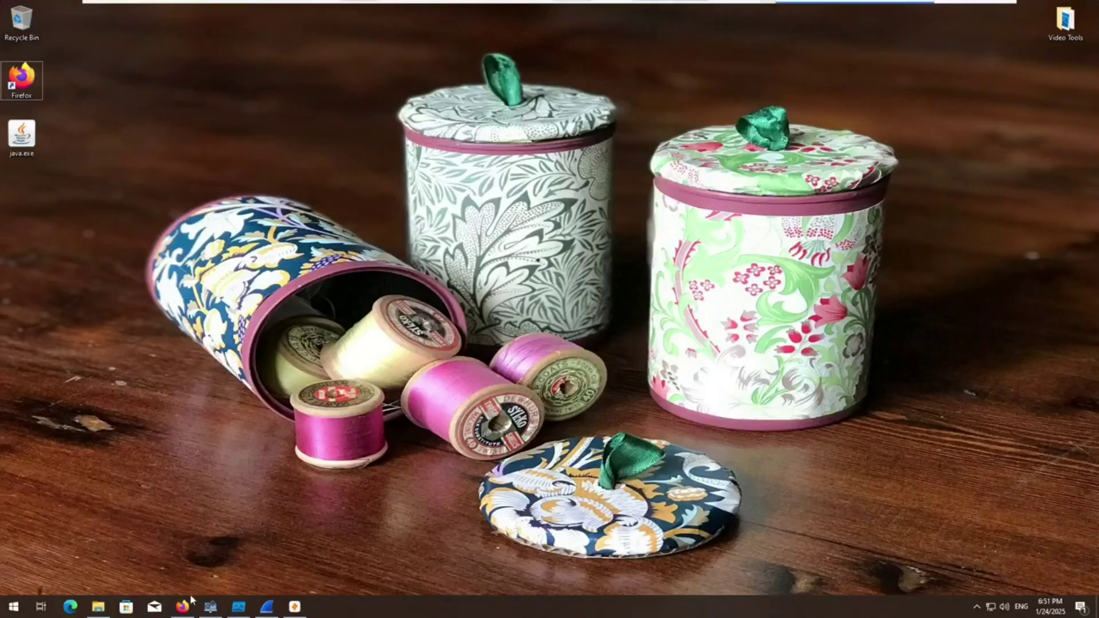
Step: Switch to Firefox and check the creation time in the VirusTotal history of java.exe
{"action": "left_click", "coordinate": [188, 605]}
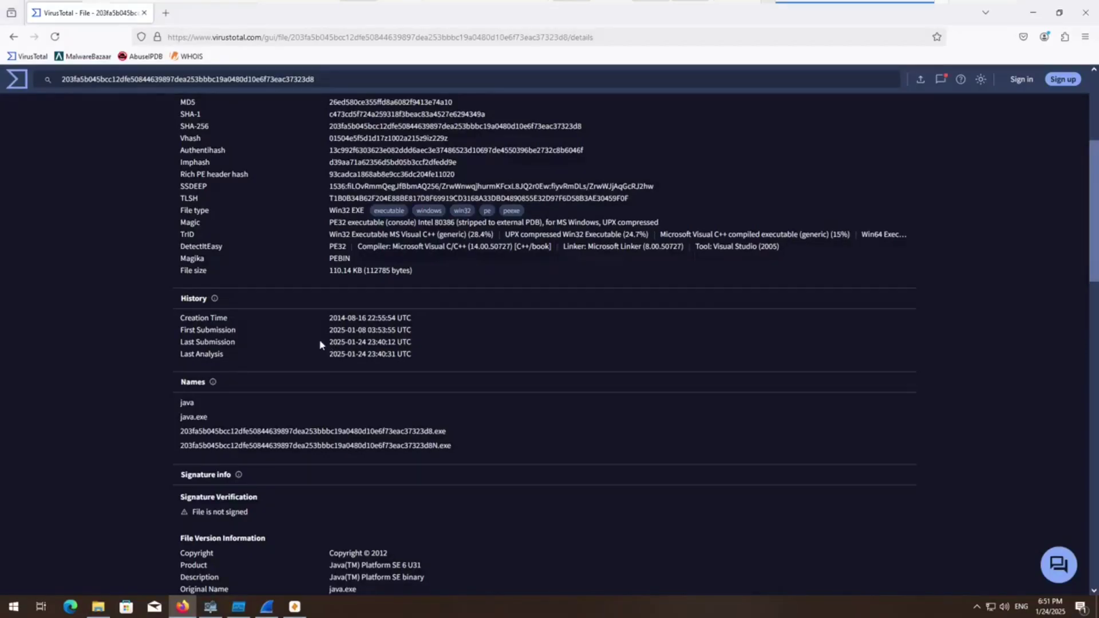
{"action": "left_click_drag", "start_coordinate": [329, 318], "coordinate": [347, 318]}
{"action": "left_click", "coordinate": [452, 322]}
{"action": "scroll", "coordinate": [451, 326], "scroll_direction": "up", "scroll_amount": 5}
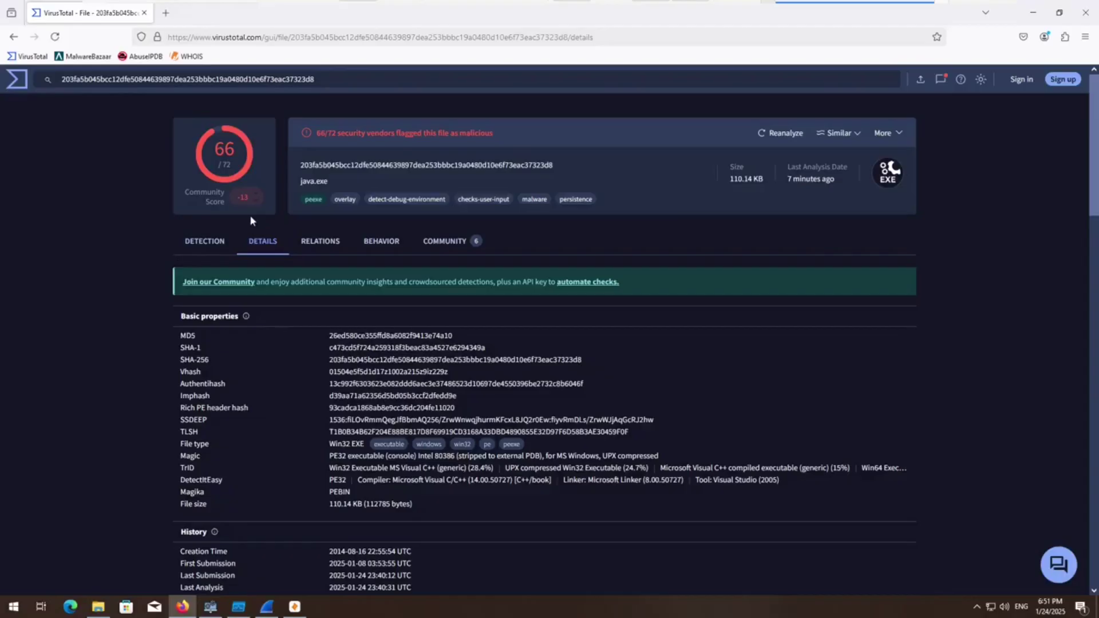
Step: Open the detection results for java.exe and review the security vendors' verdicts through the end of the list
{"action": "left_click", "coordinate": [216, 239]}
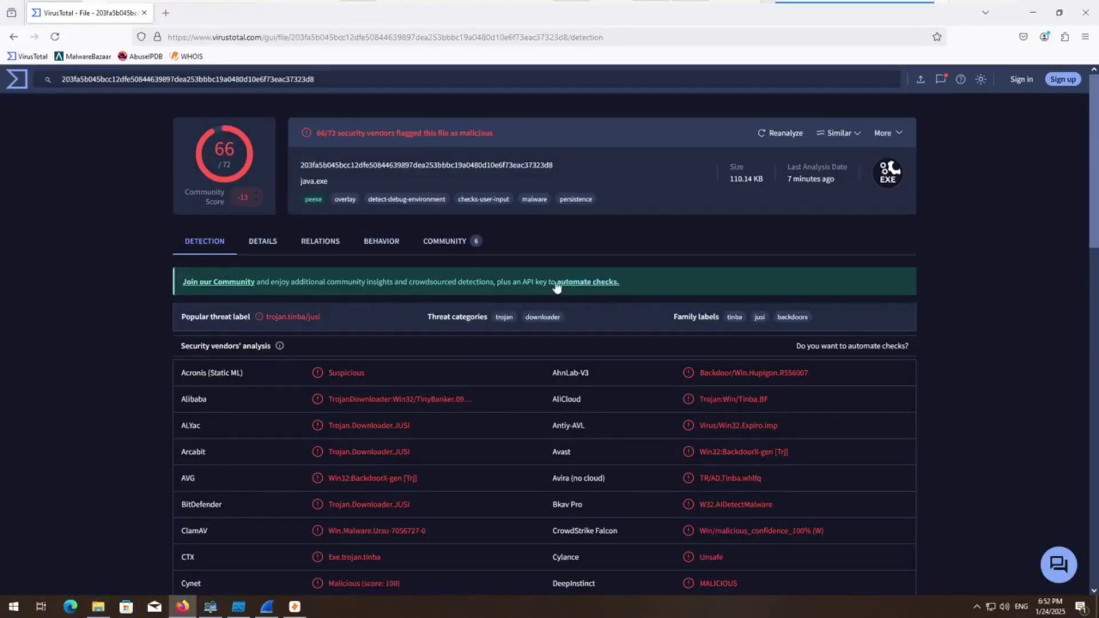
{"action": "scroll", "coordinate": [372, 315], "scroll_direction": "down", "scroll_amount": 6}
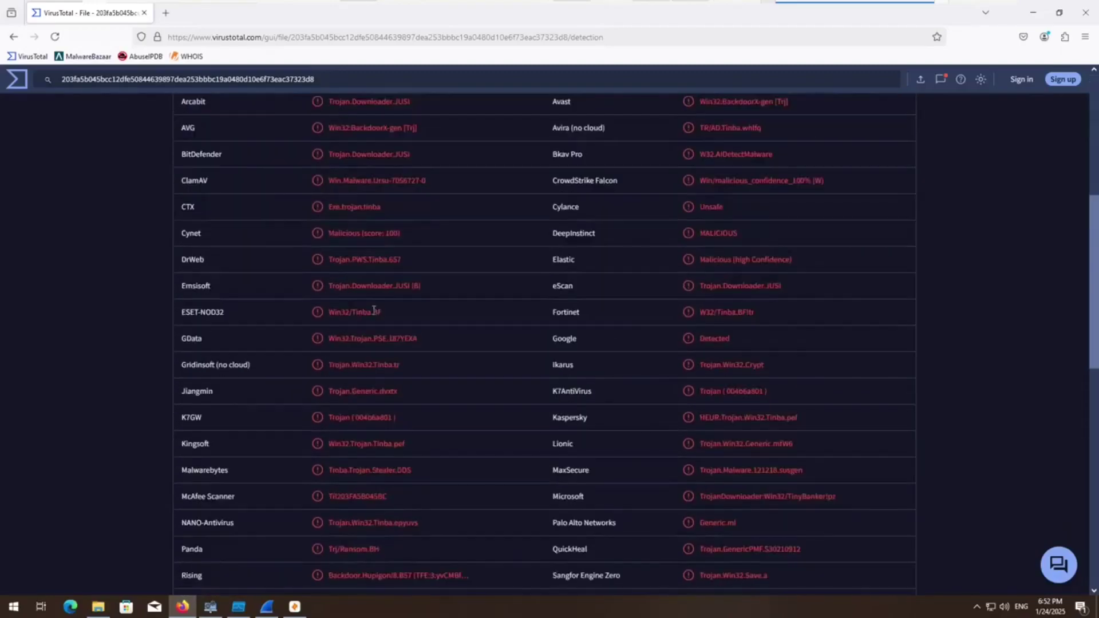
{"action": "scroll", "coordinate": [378, 312], "scroll_direction": "up", "scroll_amount": 5}
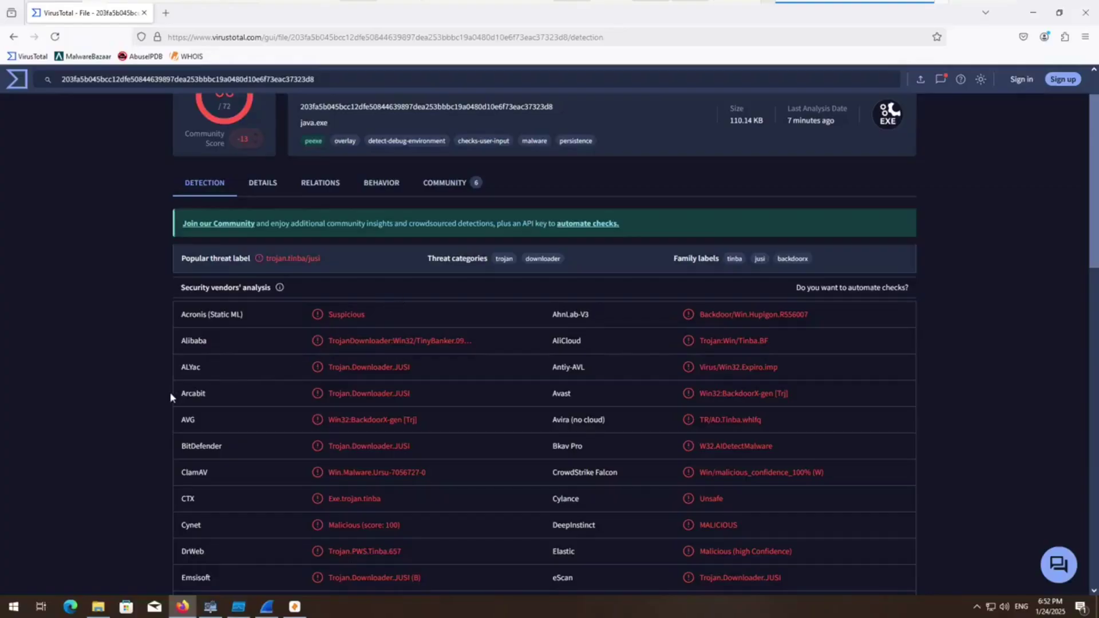
{"action": "scroll", "coordinate": [158, 391], "scroll_direction": "down", "scroll_amount": 15}
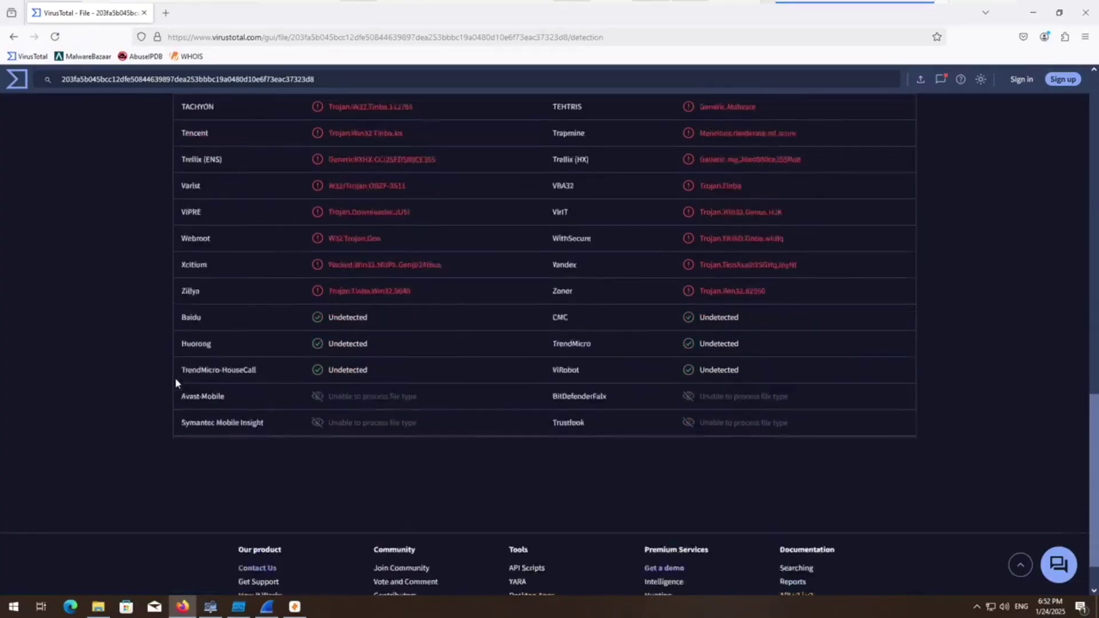
Step: Go through the vendors marked Undetected one by one, from Baidu and CMC to TrendMicro-HouseCall and ViRobot
{"action": "scroll", "coordinate": [242, 309], "scroll_direction": "up", "scroll_amount": 1}
{"action": "double_click", "coordinate": [214, 325]}
{"action": "left_click_drag", "start_coordinate": [583, 321], "coordinate": [541, 323]}
{"action": "left_click_drag", "start_coordinate": [129, 346], "coordinate": [229, 349]}
{"action": "left_click_drag", "start_coordinate": [616, 346], "coordinate": [472, 336]}
{"action": "left_click_drag", "start_coordinate": [594, 347], "coordinate": [550, 348]}
{"action": "left_click_drag", "start_coordinate": [261, 378], "coordinate": [171, 374]}
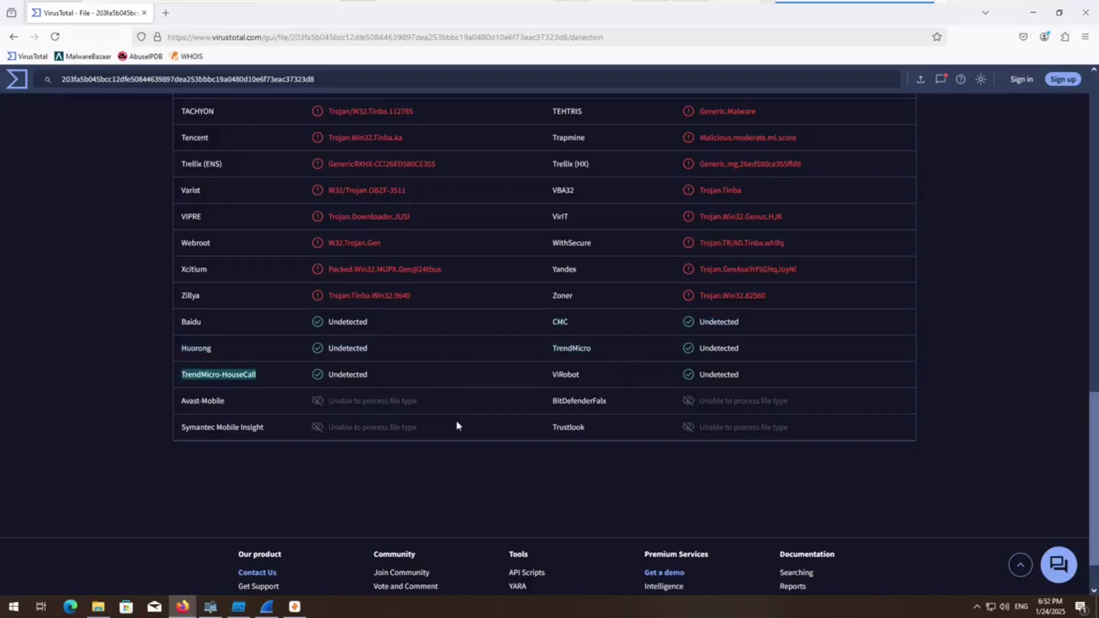
{"action": "left_click_drag", "start_coordinate": [553, 378], "coordinate": [601, 393]}
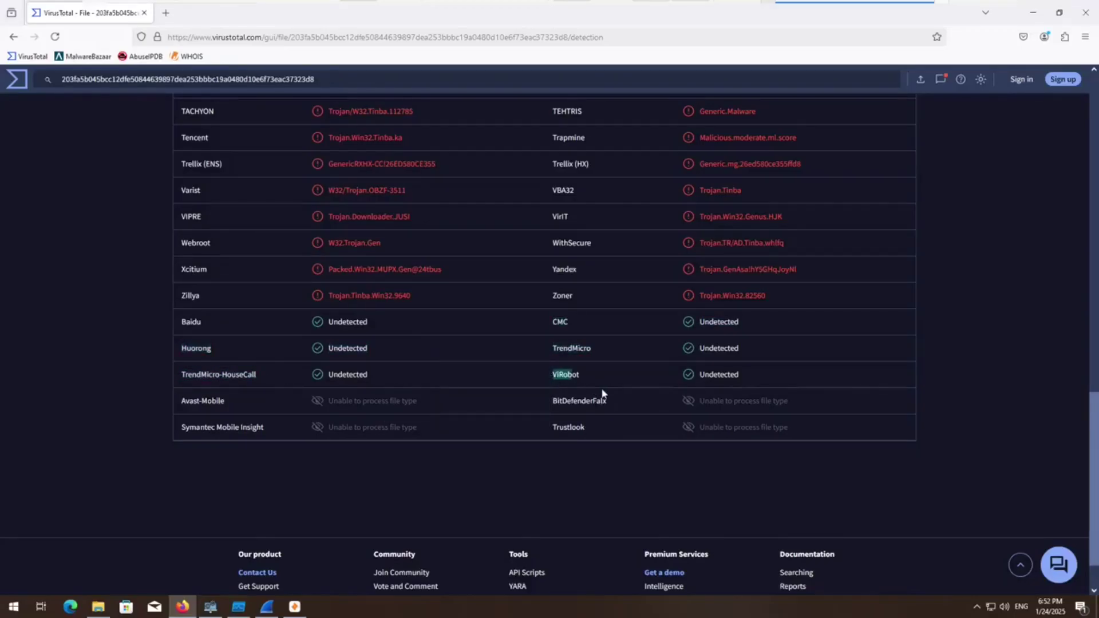
Step: Open the file's details and inspect its MD5, SHA-1 and SHA-256 hashes and the properties below them
{"action": "scroll", "coordinate": [620, 422], "scroll_direction": "up", "scroll_amount": 15}
{"action": "left_click", "coordinate": [272, 249]}
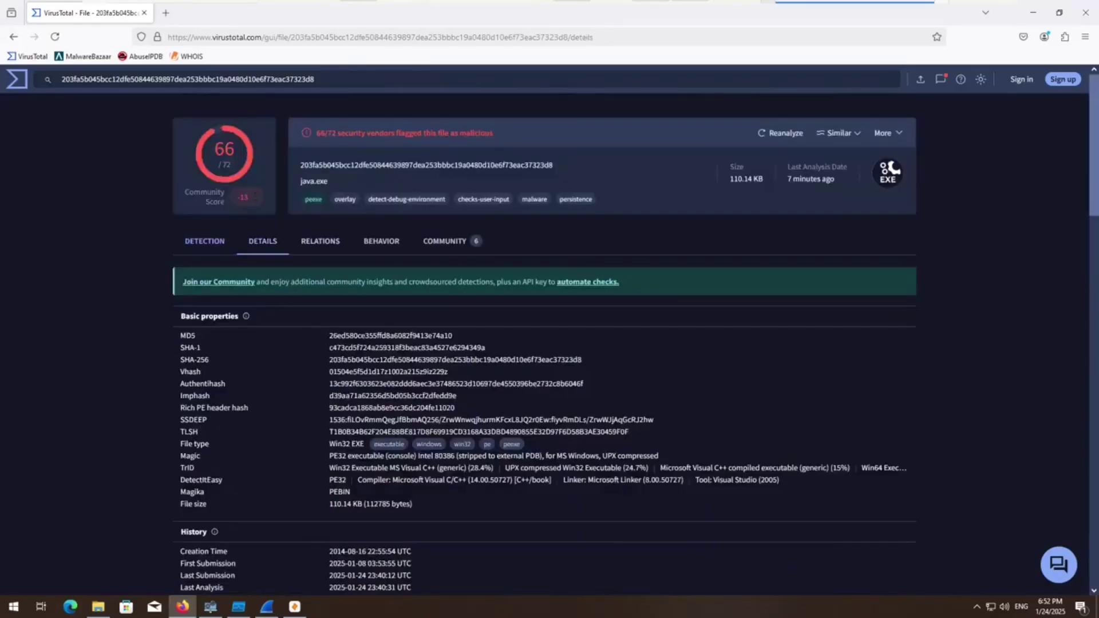
{"action": "double_click", "coordinate": [373, 336]}
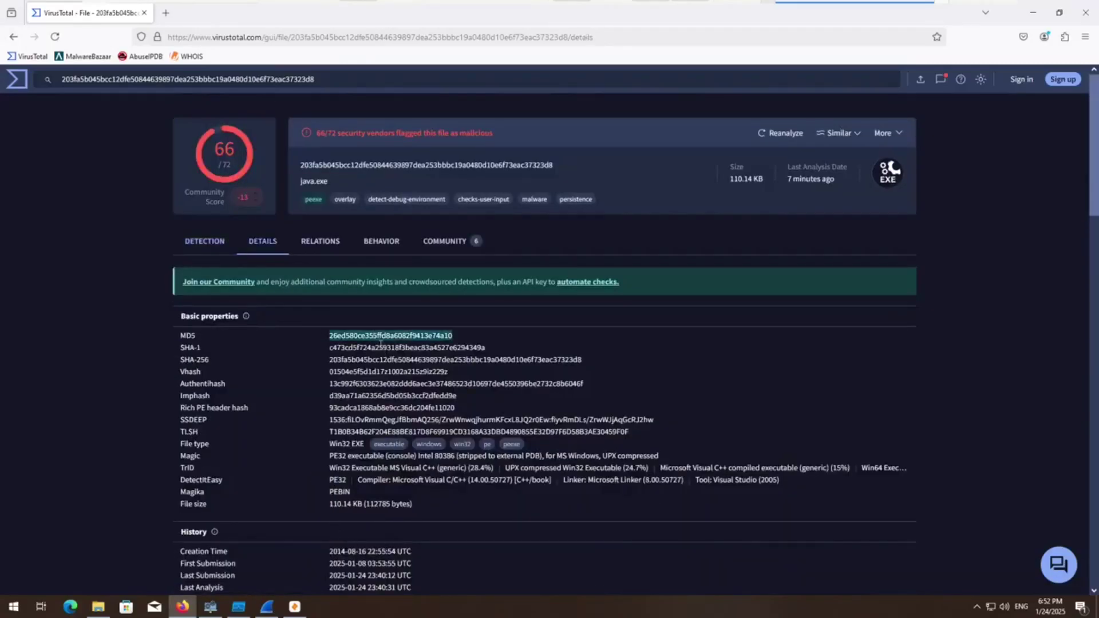
{"action": "double_click", "coordinate": [382, 348]}
{"action": "double_click", "coordinate": [382, 357]}
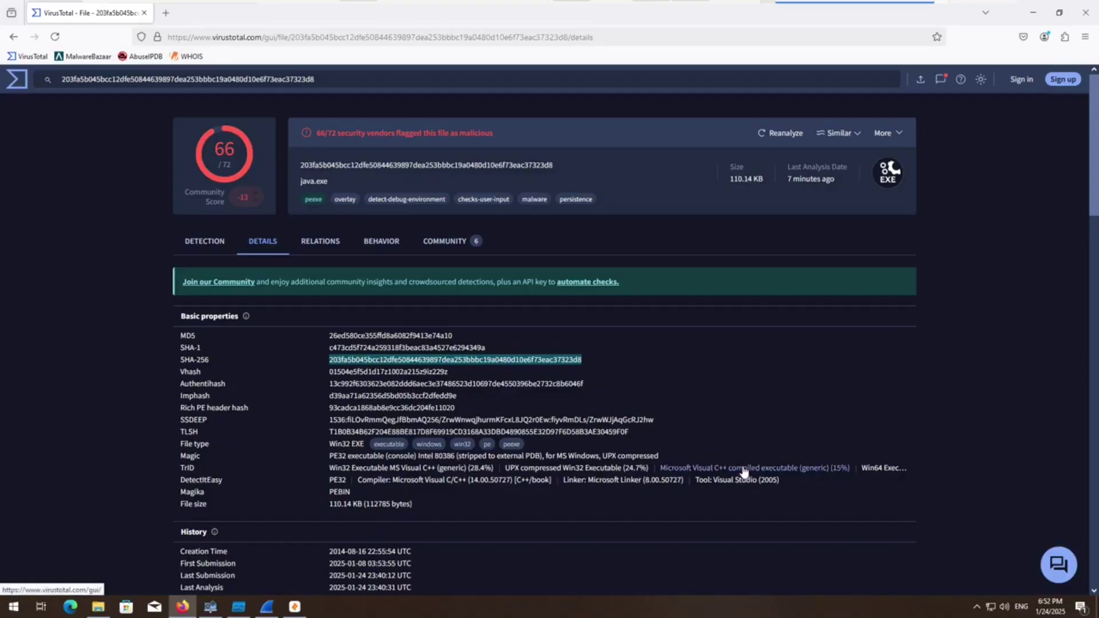
{"action": "scroll", "coordinate": [671, 491], "scroll_direction": "down", "scroll_amount": 2}
{"action": "scroll", "coordinate": [552, 489], "scroll_direction": "down", "scroll_amount": 3}
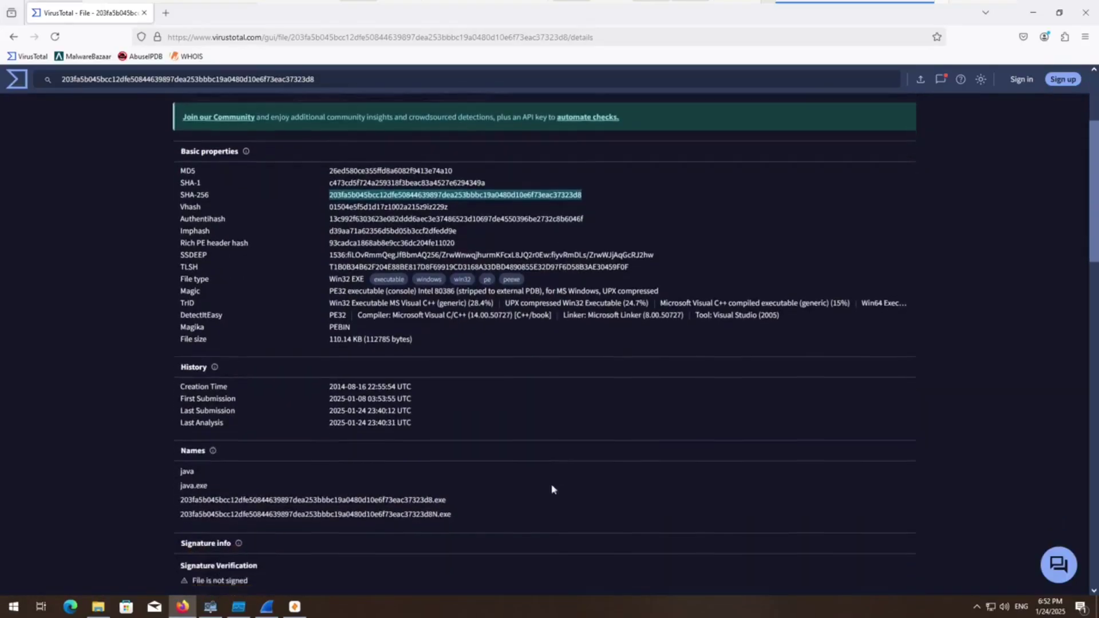
{"action": "scroll", "coordinate": [418, 239], "scroll_direction": "up", "scroll_amount": 5}
{"action": "left_click", "coordinate": [324, 243]}
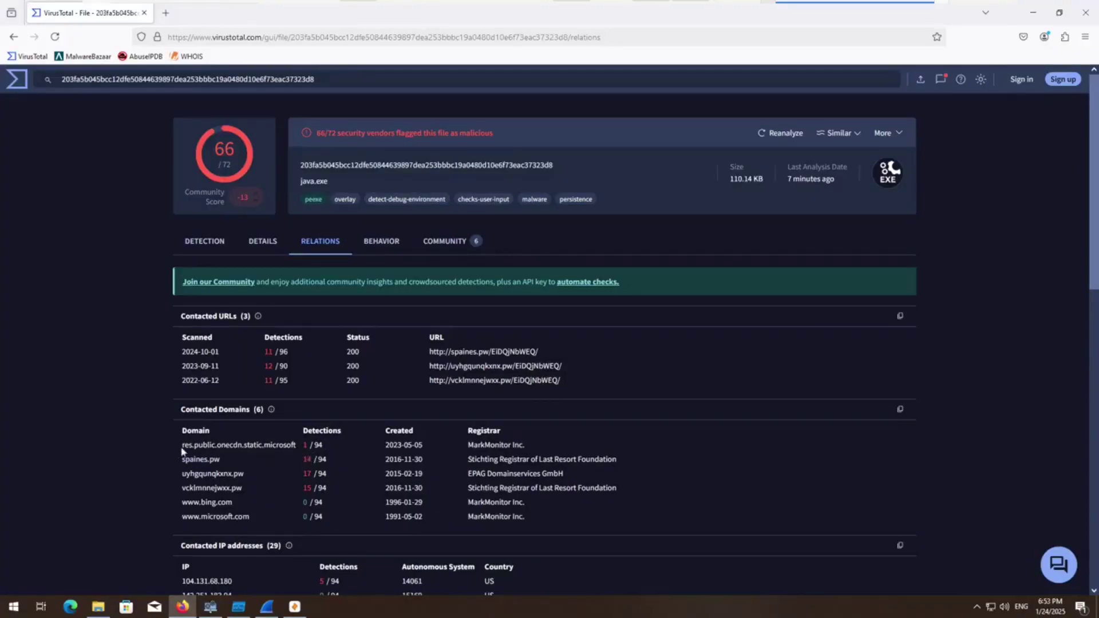
{"action": "left_click_drag", "start_coordinate": [270, 515], "coordinate": [182, 518]}
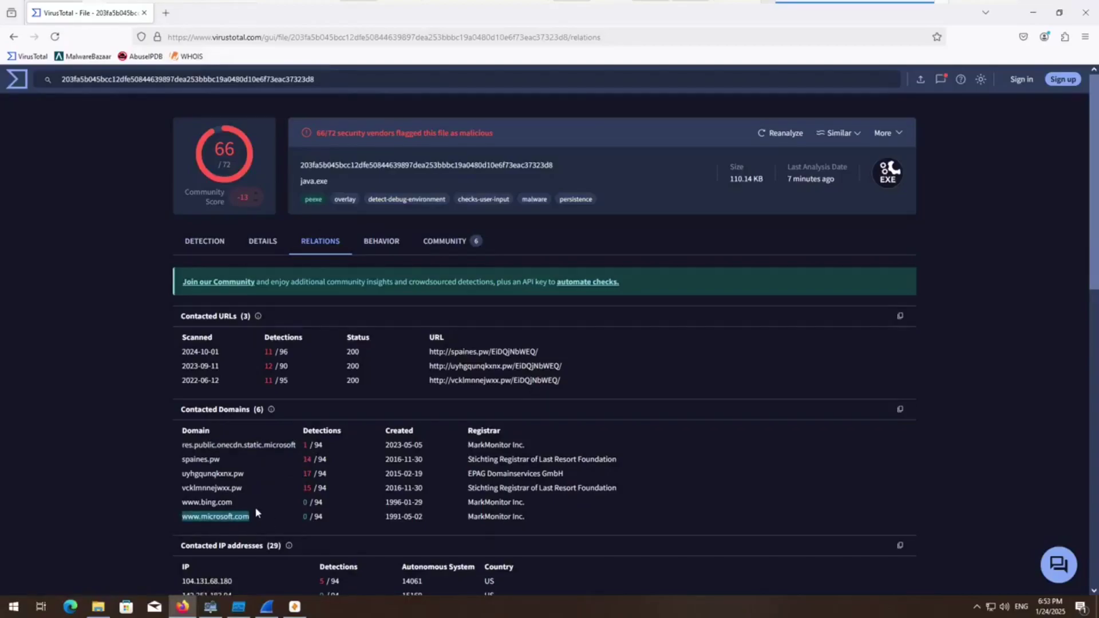
{"action": "left_click_drag", "start_coordinate": [252, 505], "coordinate": [95, 504]}
{"action": "left_click_drag", "start_coordinate": [235, 509], "coordinate": [65, 507]}
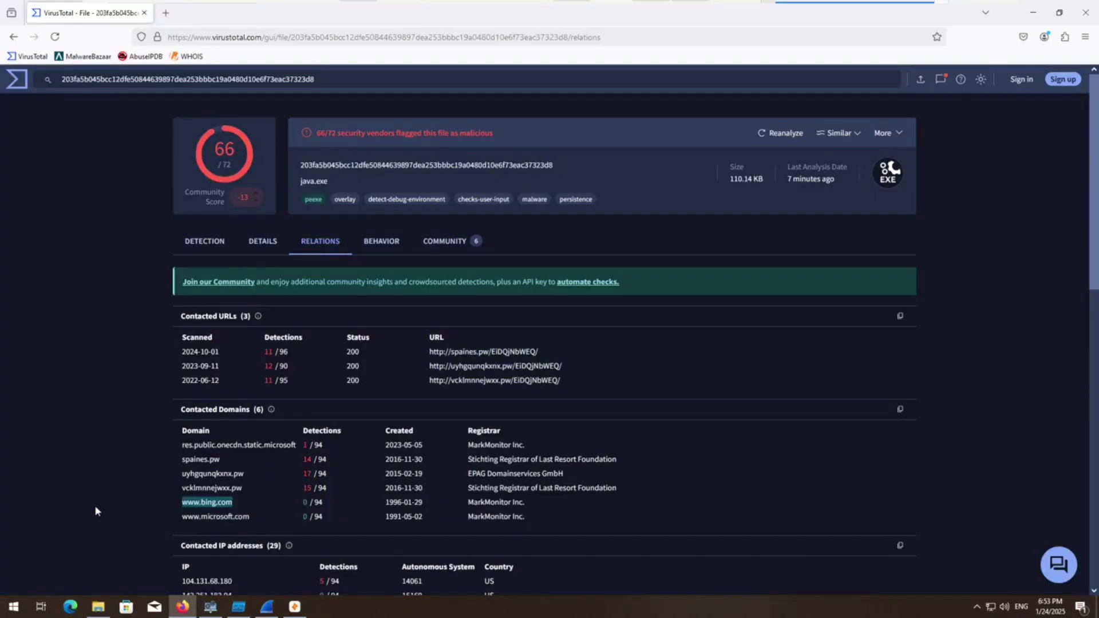
Step: Expand the contacted IP addresses until the complete list is shown
{"action": "scroll", "coordinate": [95, 509], "scroll_direction": "down", "scroll_amount": 4}
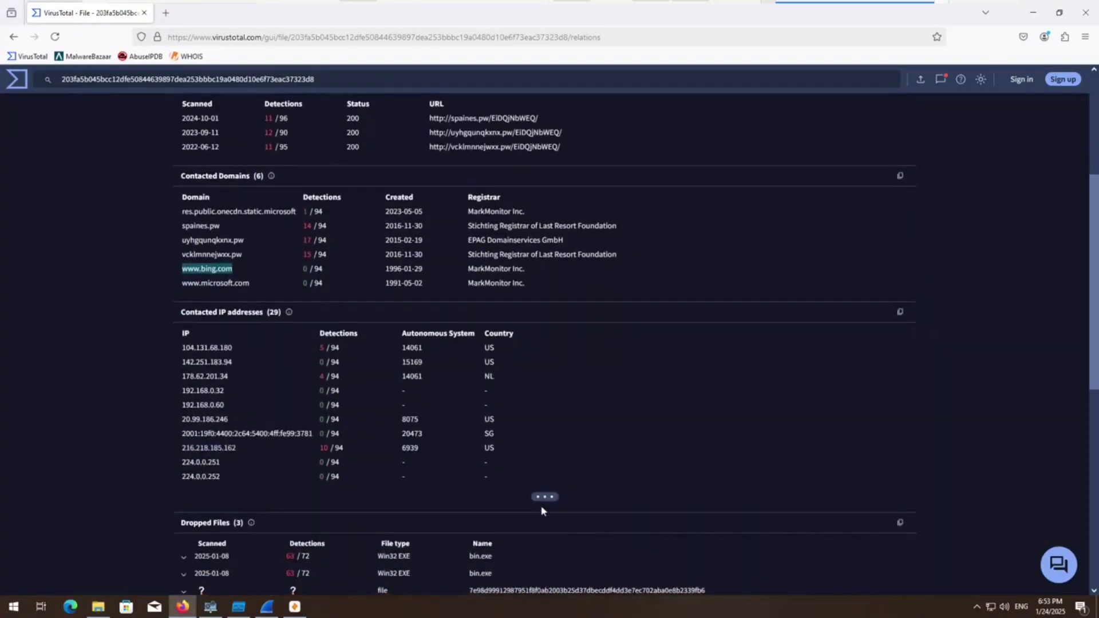
{"action": "left_click", "coordinate": [544, 499]}
{"action": "scroll", "coordinate": [560, 506], "scroll_direction": "down", "scroll_amount": 1}
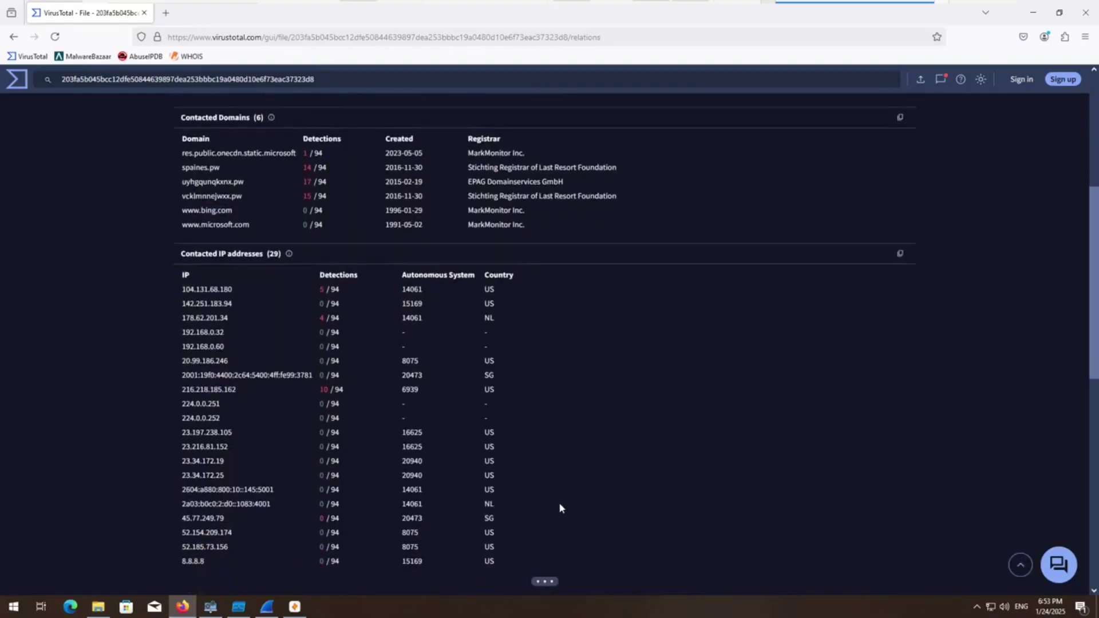
{"action": "left_click", "coordinate": [550, 581]}
{"action": "scroll", "coordinate": [518, 558], "scroll_direction": "up", "scroll_amount": 1}
{"action": "scroll", "coordinate": [520, 555], "scroll_direction": "down", "scroll_amount": 3}
{"action": "scroll", "coordinate": [520, 555], "scroll_direction": "up", "scroll_amount": 2}
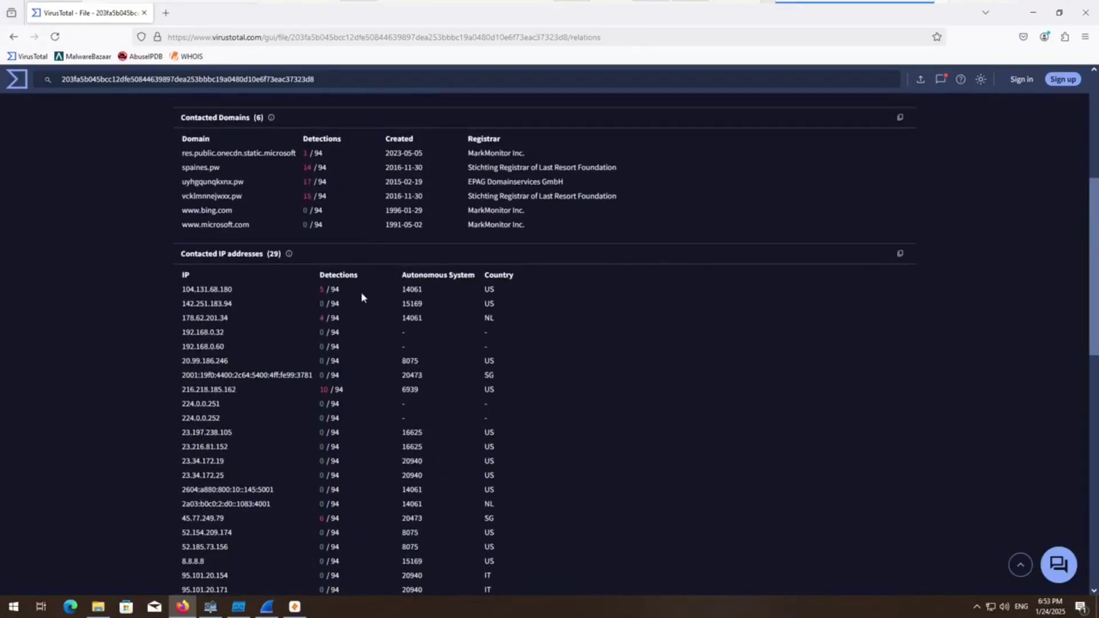
Step: Check the detection counts of the flagged contacted IP addresses, including 216.218.185.162 and 45.77.249.79
{"action": "left_click_drag", "start_coordinate": [321, 299], "coordinate": [301, 320]}
{"action": "left_click_drag", "start_coordinate": [374, 391], "coordinate": [315, 395]}
{"action": "left_click_drag", "start_coordinate": [355, 521], "coordinate": [302, 522]}
{"action": "left_click", "coordinate": [384, 490]}
Step: Examine the dropped files in the relations report, singling out the two bin.exe entries
{"action": "scroll", "coordinate": [381, 492], "scroll_direction": "down", "scroll_amount": 7}
{"action": "scroll", "coordinate": [372, 480], "scroll_direction": "up", "scroll_amount": 2}
{"action": "scroll", "coordinate": [412, 452], "scroll_direction": "down", "scroll_amount": 1}
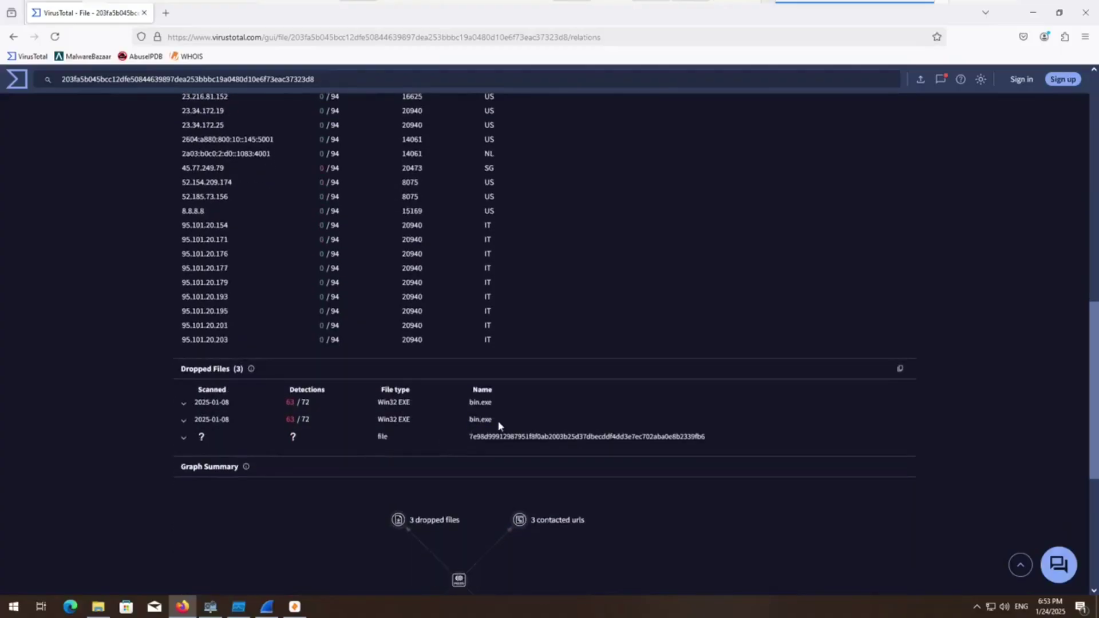
{"action": "left_click_drag", "start_coordinate": [498, 422], "coordinate": [457, 399]}
{"action": "left_click", "coordinate": [307, 445]}
Step: Open the behavior report and review its activity summary, MITRE ATT&CK tactics, and crowdsourced Sigma and IDS rules
{"action": "scroll", "coordinate": [412, 401], "scroll_direction": "up", "scroll_amount": 15}
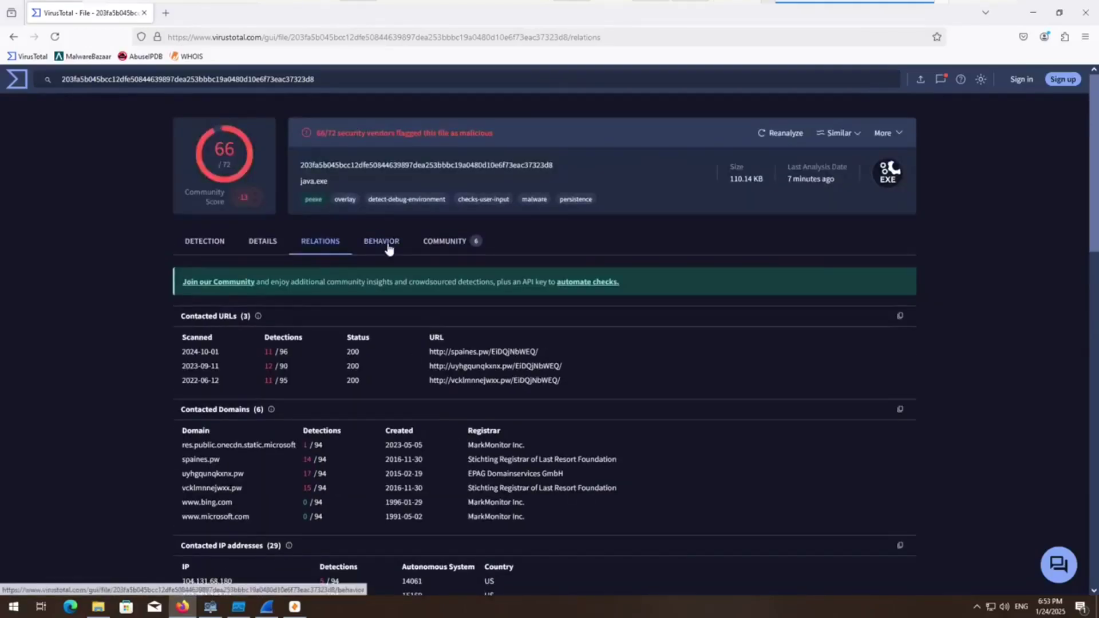
{"action": "left_click", "coordinate": [388, 248]}
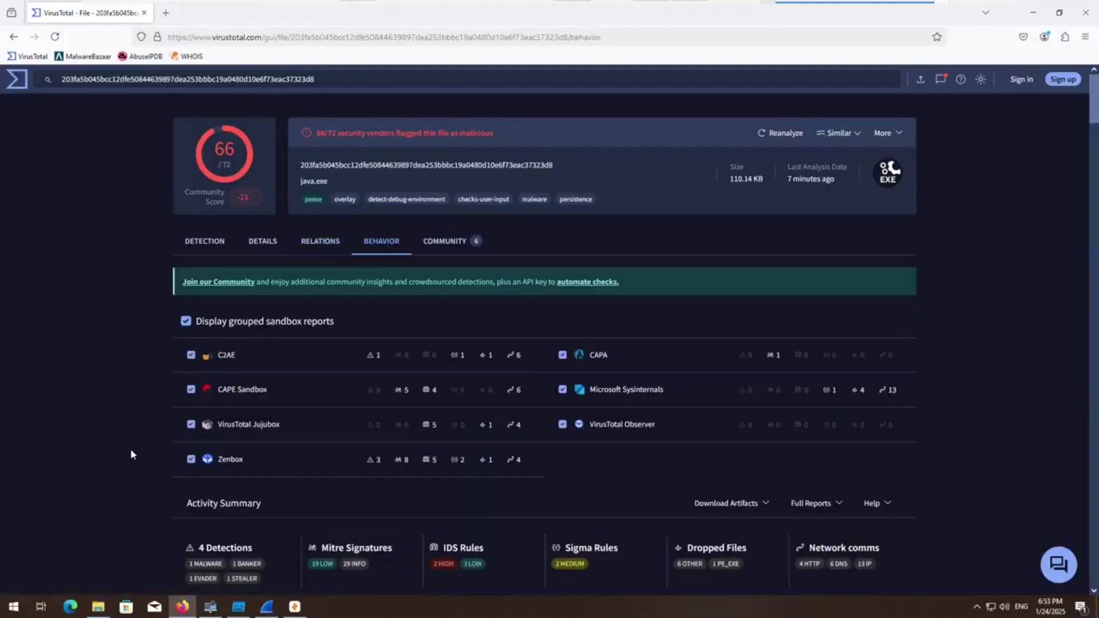
{"action": "scroll", "coordinate": [162, 454], "scroll_direction": "down", "scroll_amount": 4}
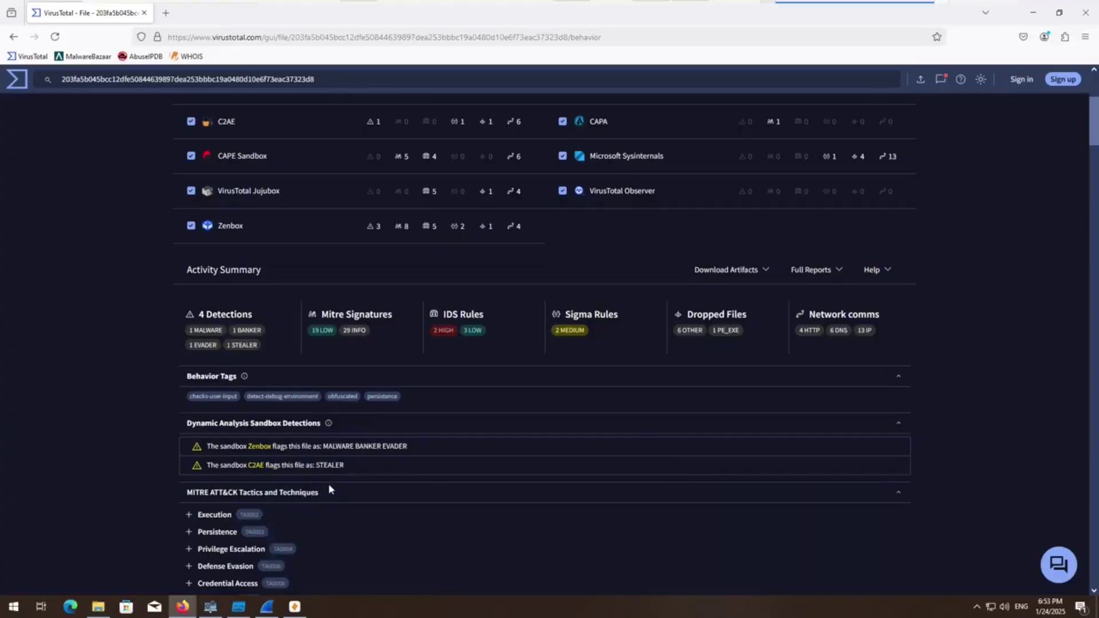
{"action": "scroll", "coordinate": [351, 478], "scroll_direction": "down", "scroll_amount": 2}
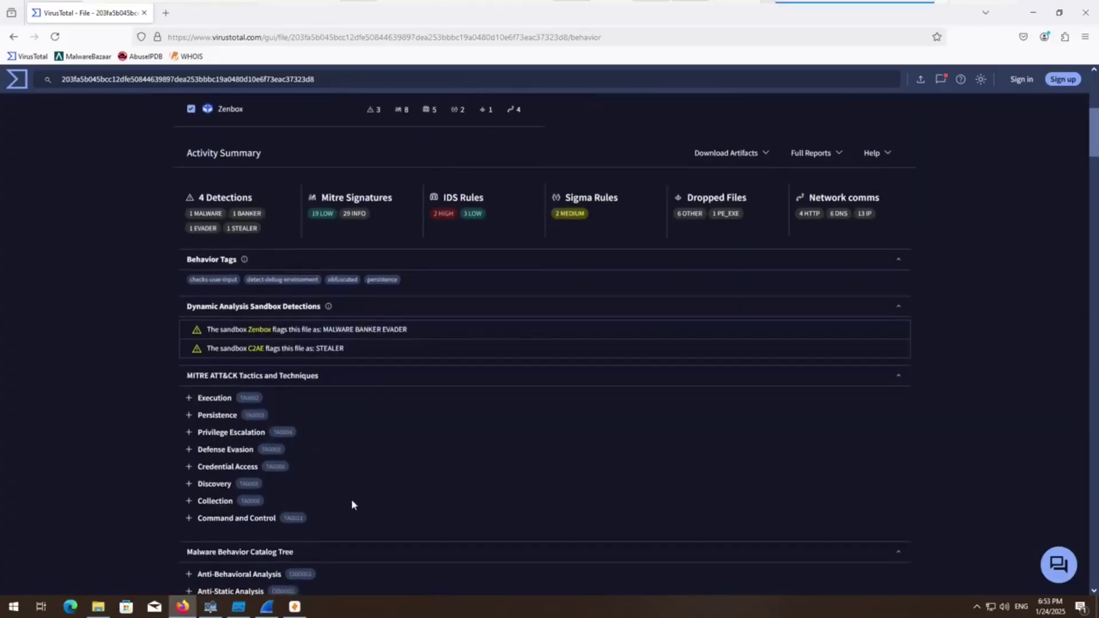
{"action": "scroll", "coordinate": [352, 504], "scroll_direction": "down", "scroll_amount": 9}
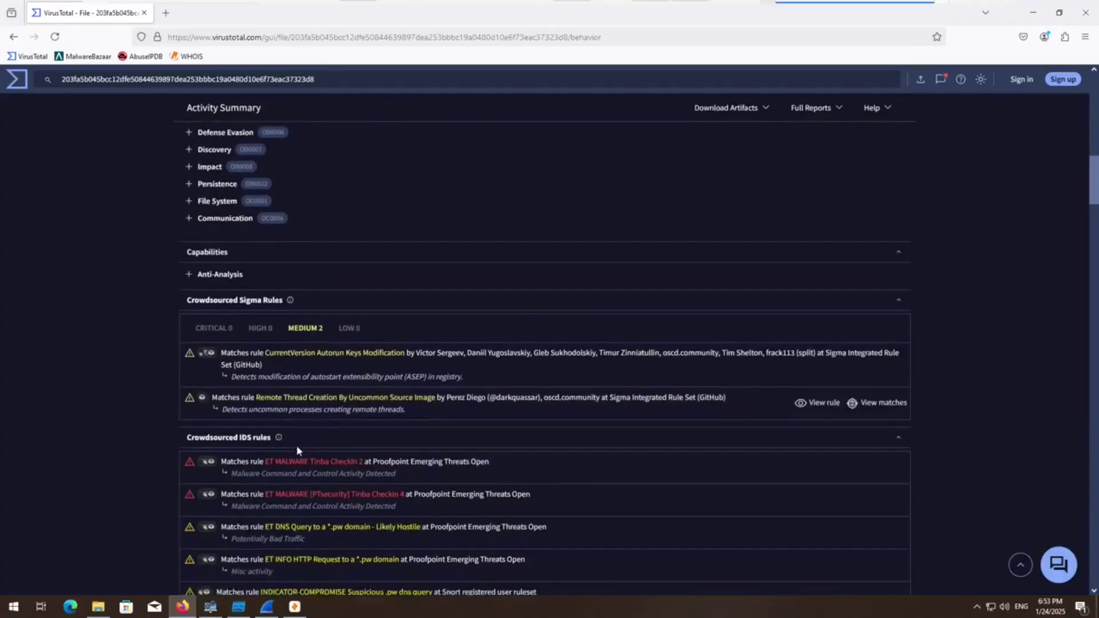
{"action": "scroll", "coordinate": [297, 450], "scroll_direction": "down", "scroll_amount": 1}
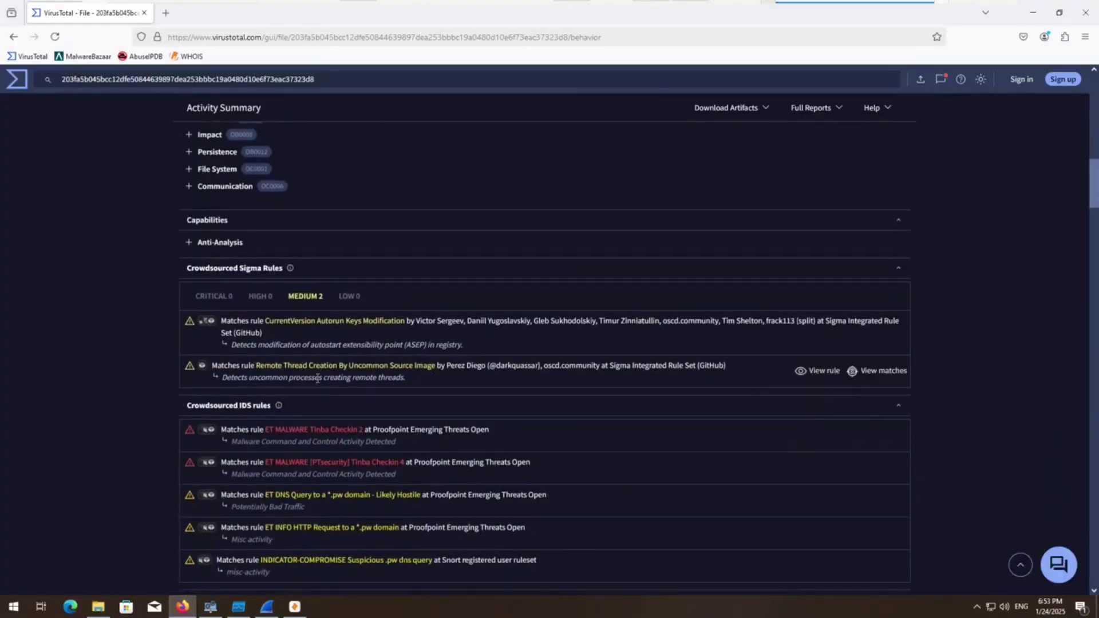
{"action": "scroll", "coordinate": [318, 386], "scroll_direction": "down", "scroll_amount": 1}
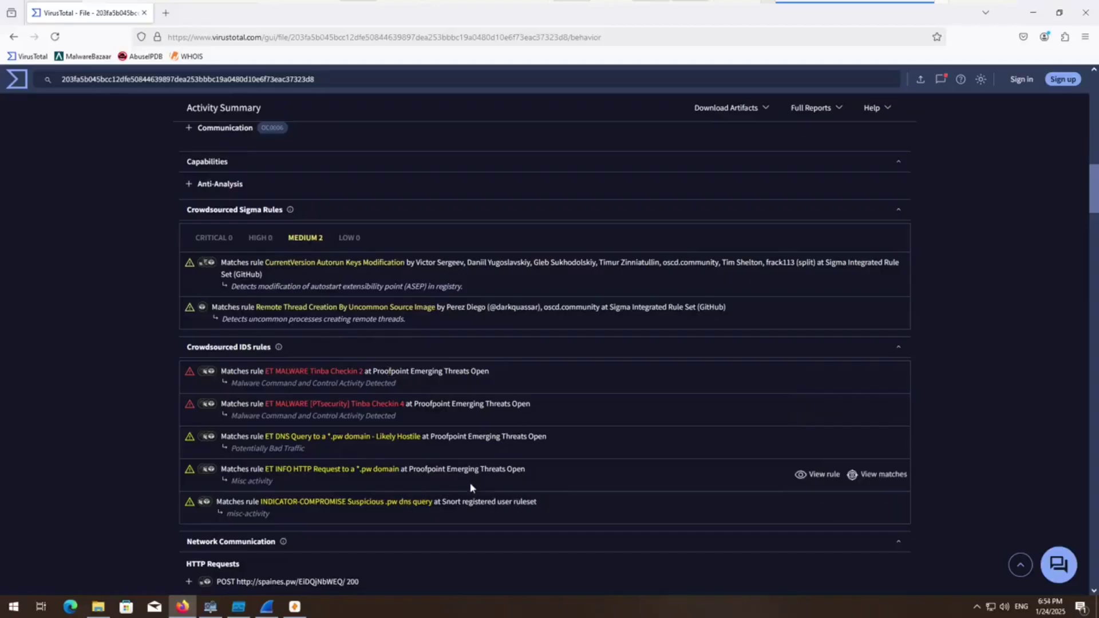
Step: Open the community feedback for the file and read through its voting details and comments
{"action": "scroll", "coordinate": [441, 465], "scroll_direction": "up", "scroll_amount": 15}
{"action": "left_click", "coordinate": [449, 248]}
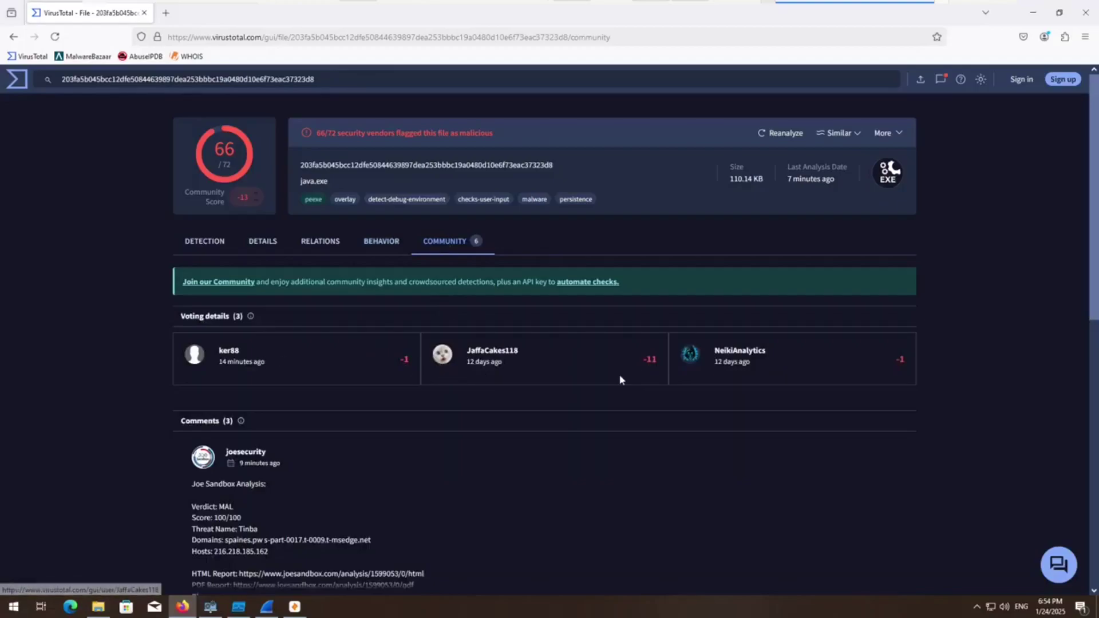
{"action": "scroll", "coordinate": [441, 400], "scroll_direction": "down", "scroll_amount": 4}
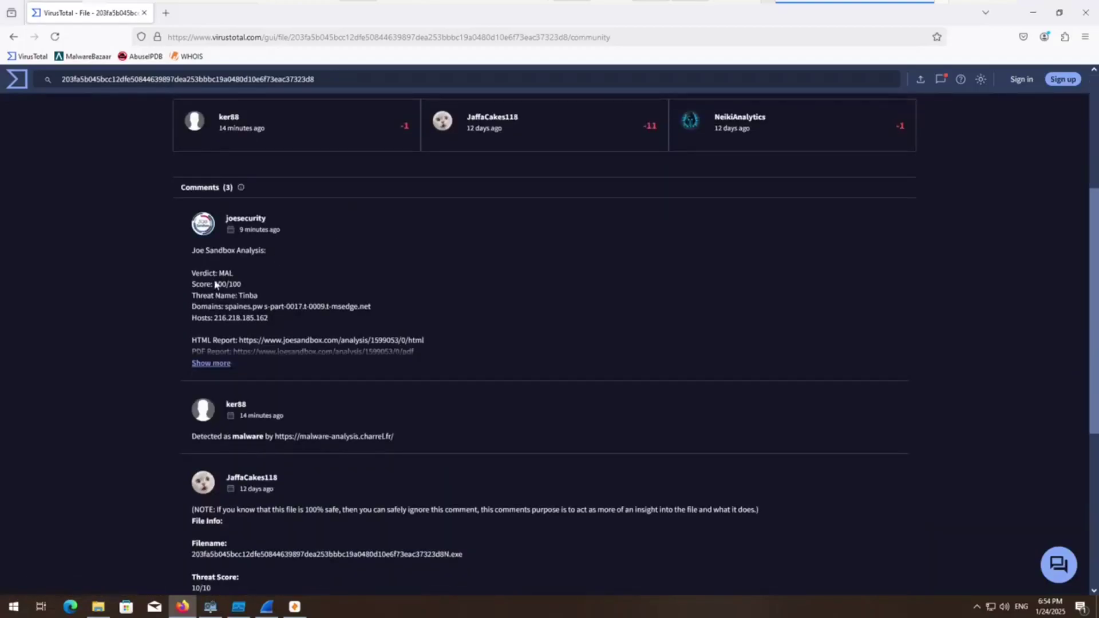
{"action": "scroll", "coordinate": [217, 321], "scroll_direction": "down", "scroll_amount": 2}
{"action": "scroll", "coordinate": [252, 400], "scroll_direction": "down", "scroll_amount": 2}
{"action": "scroll", "coordinate": [275, 446], "scroll_direction": "up", "scroll_amount": 7}
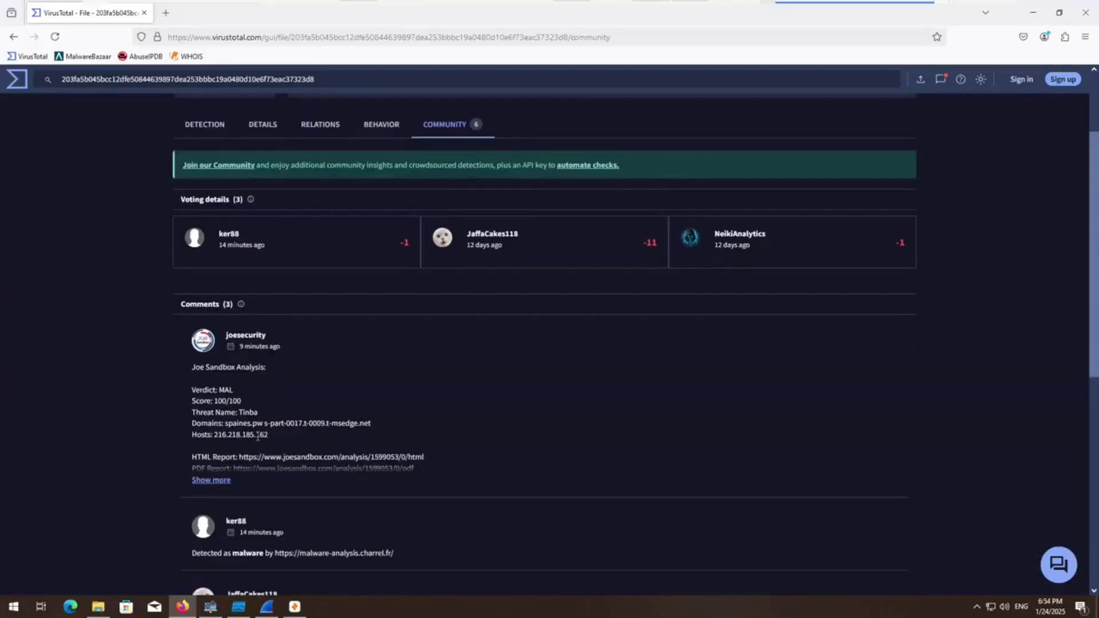
{"action": "scroll", "coordinate": [291, 450], "scroll_direction": "down", "scroll_amount": 2}
{"action": "scroll", "coordinate": [291, 450], "scroll_direction": "up", "scroll_amount": 3}
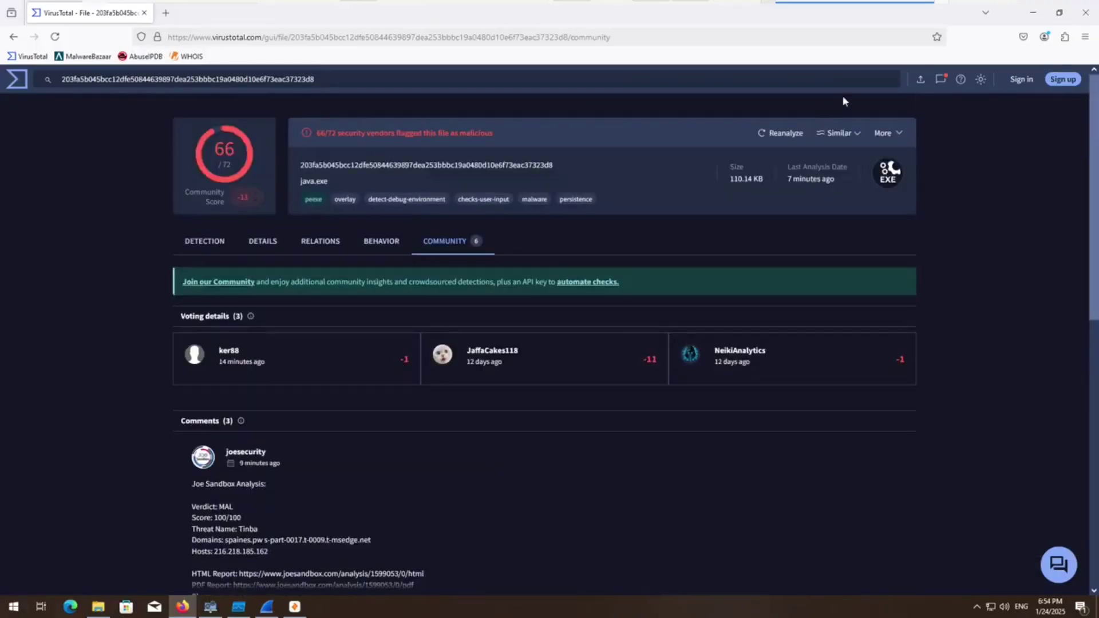
Step: Minimize the browser, open the properties of java.exe on the desktop, and inspect the file description in its details
{"action": "left_click", "coordinate": [1034, 12]}
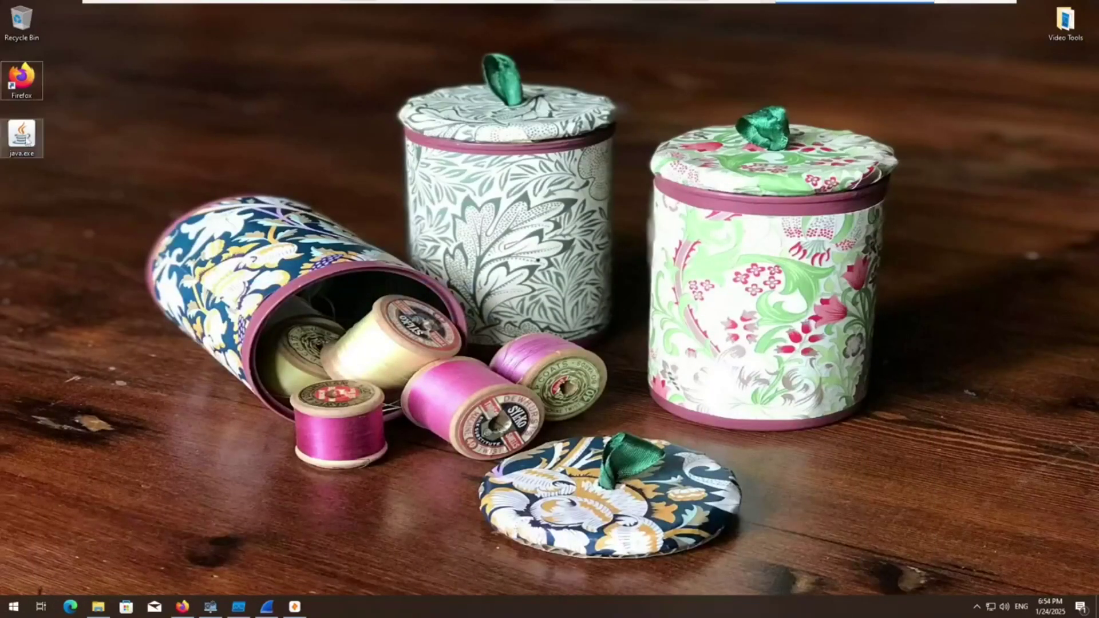
{"action": "right_click", "coordinate": [21, 135]}
{"action": "left_click", "coordinate": [352, 447]}
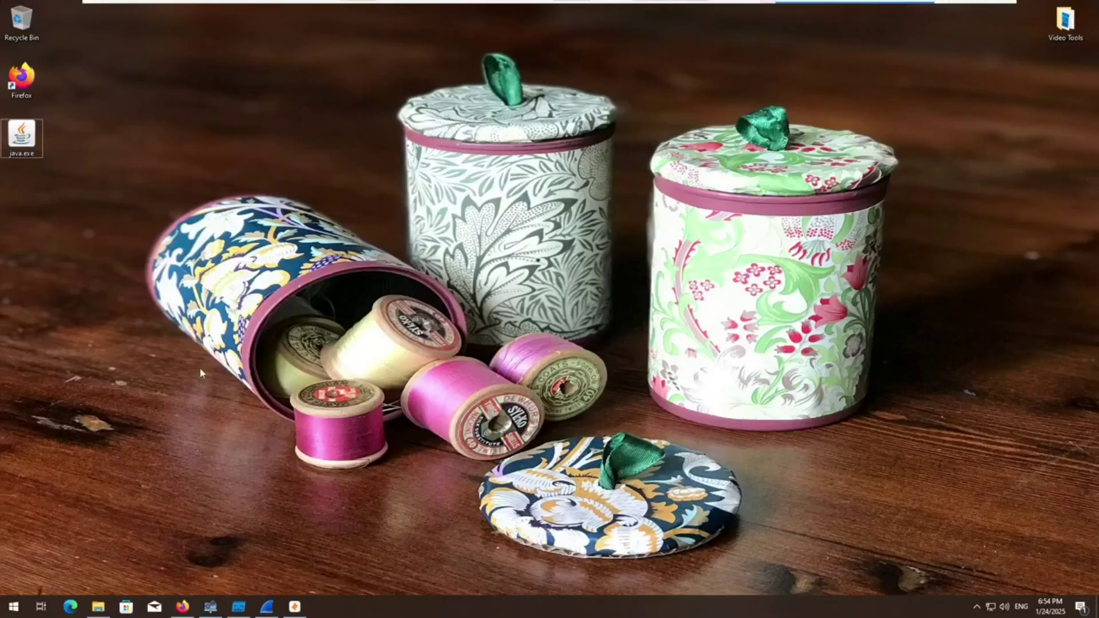
{"action": "right_click", "coordinate": [24, 150]}
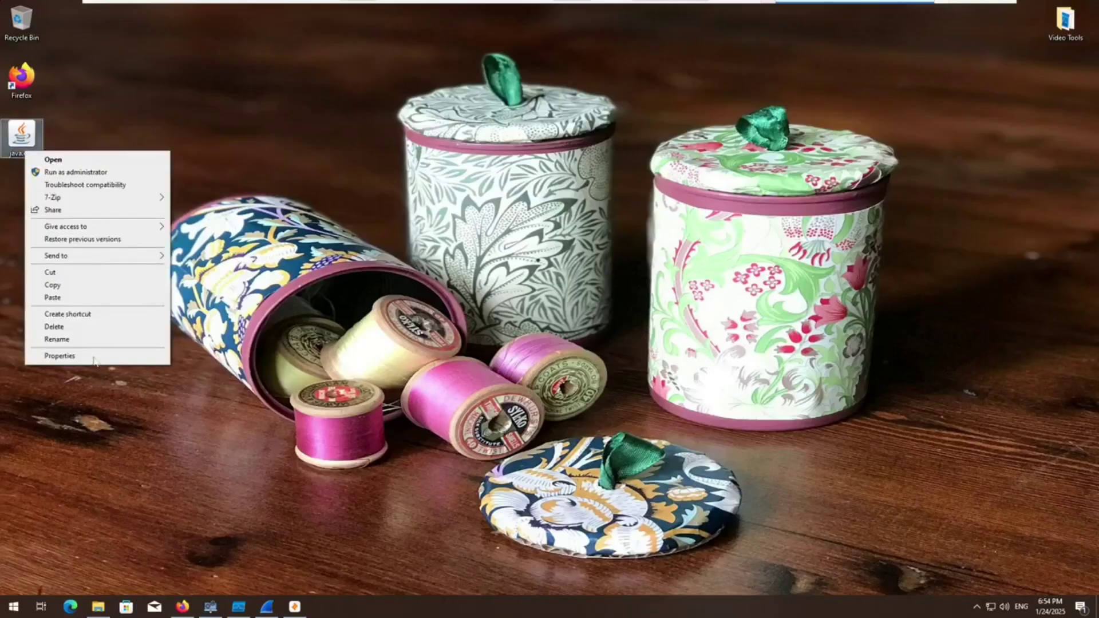
{"action": "left_click", "coordinate": [97, 356]}
{"action": "left_click", "coordinate": [143, 179]}
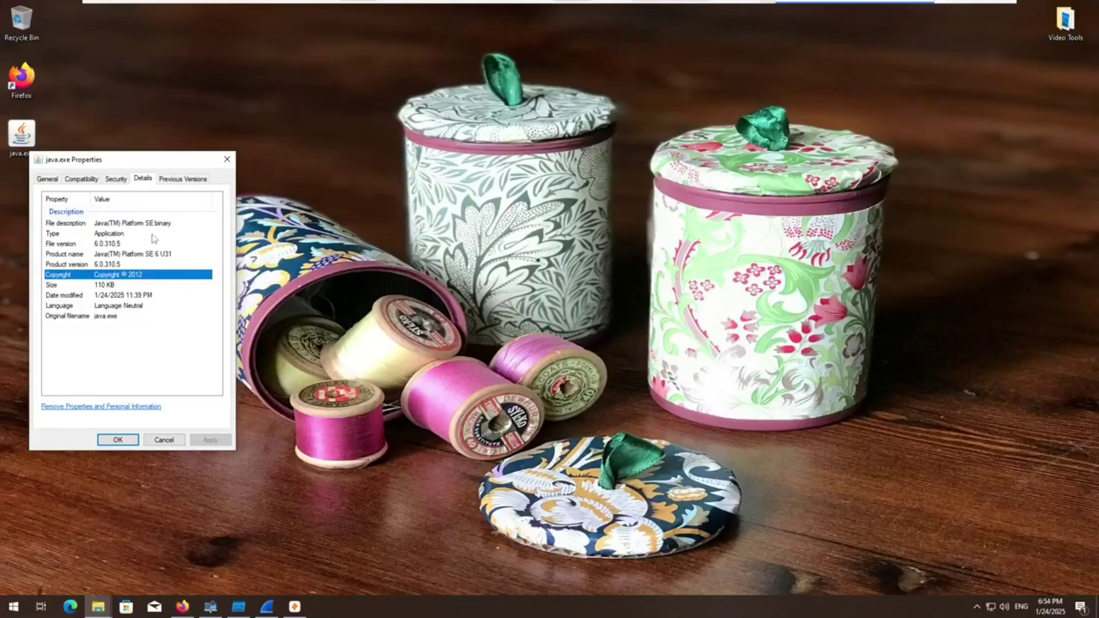
{"action": "left_click", "coordinate": [168, 225]}
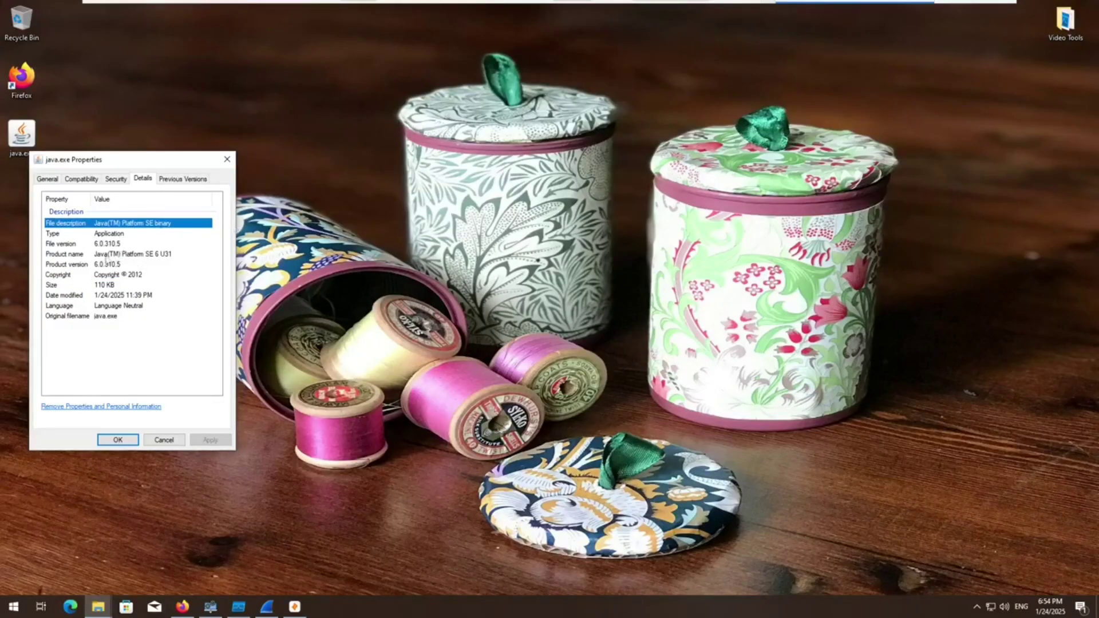
Step: Review the product name, version, copyright and original filename details of java.exe, and close its properties
{"action": "left_click", "coordinate": [108, 255]}
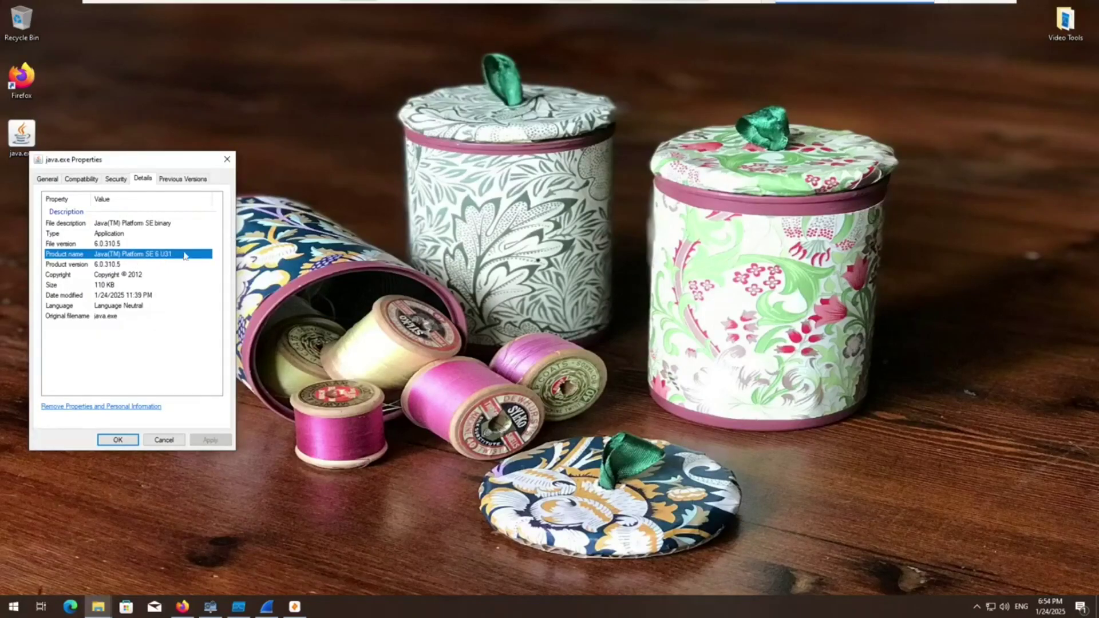
{"action": "left_click", "coordinate": [133, 265]}
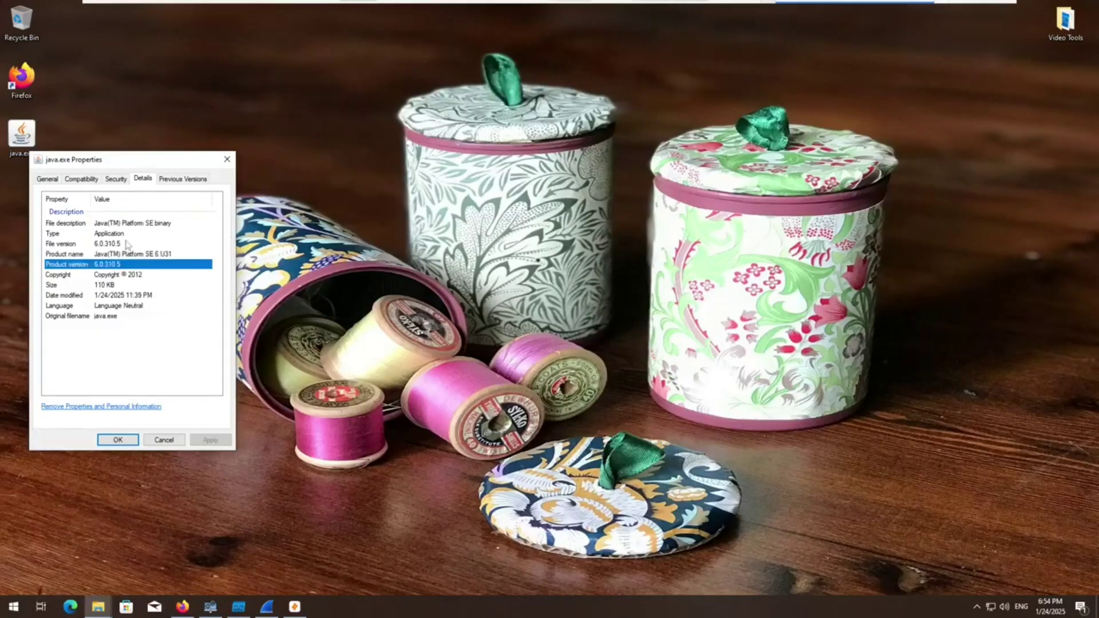
{"action": "left_click", "coordinate": [127, 245]}
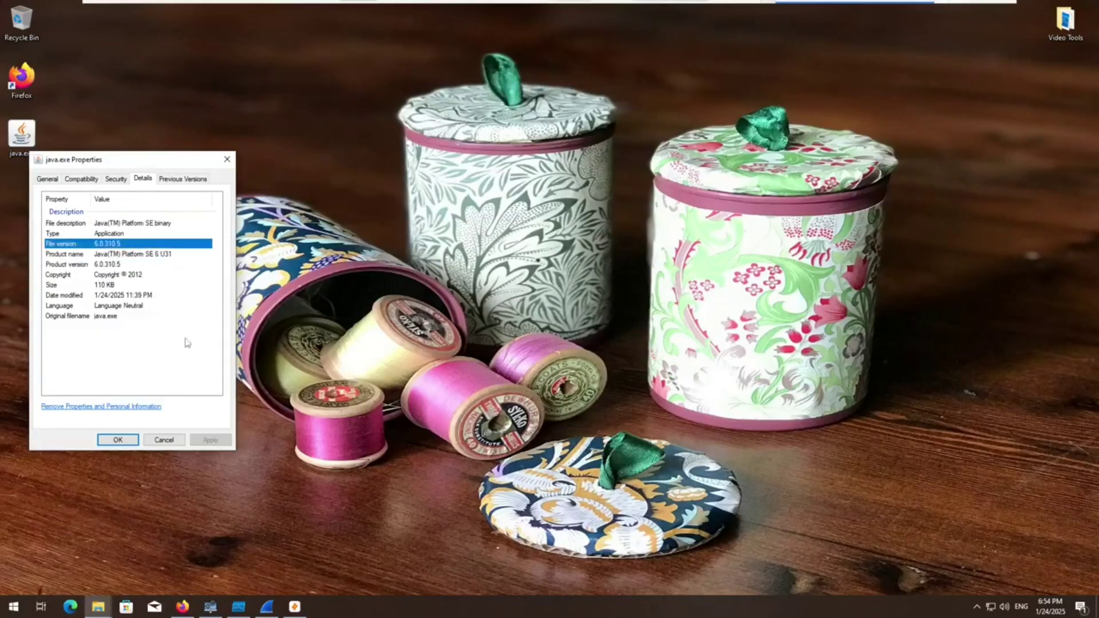
{"action": "left_click", "coordinate": [119, 276]}
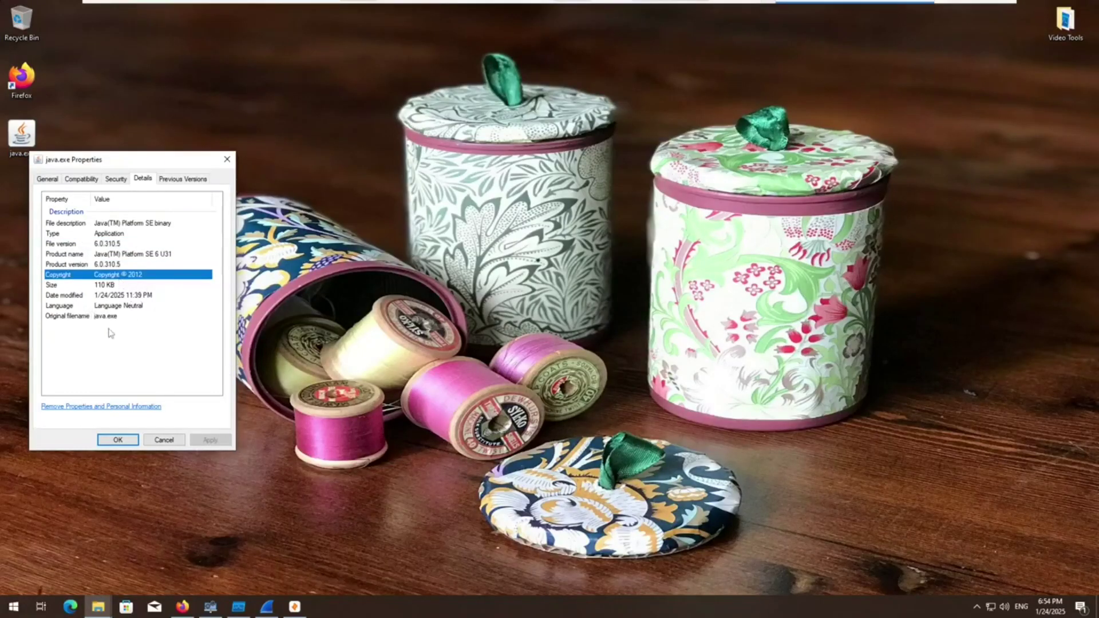
{"action": "left_click", "coordinate": [106, 318]}
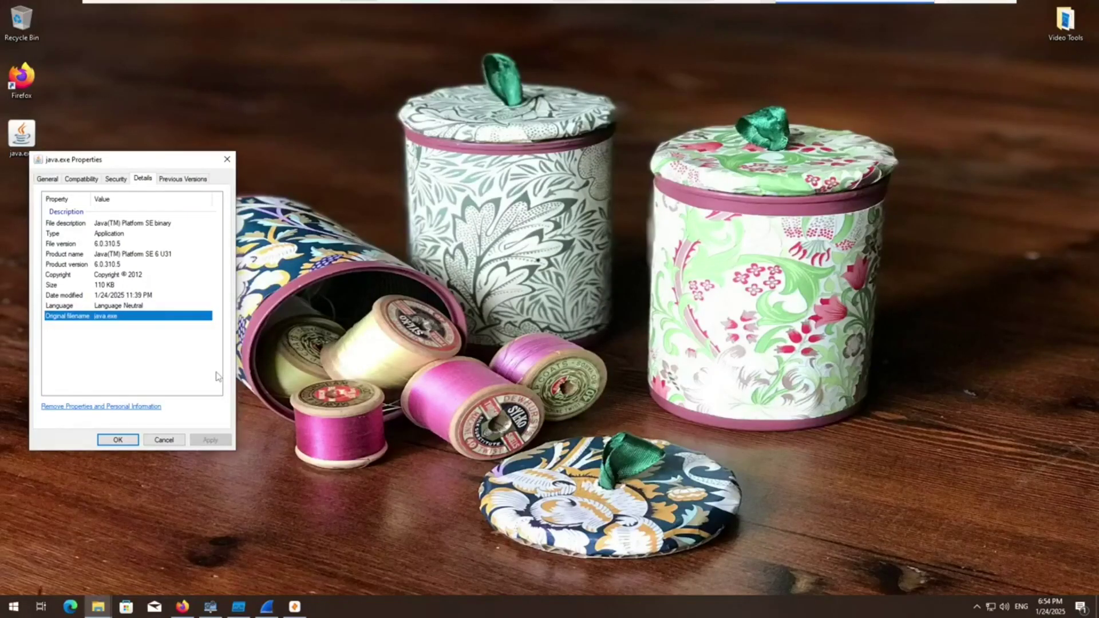
{"action": "left_click", "coordinate": [228, 161]}
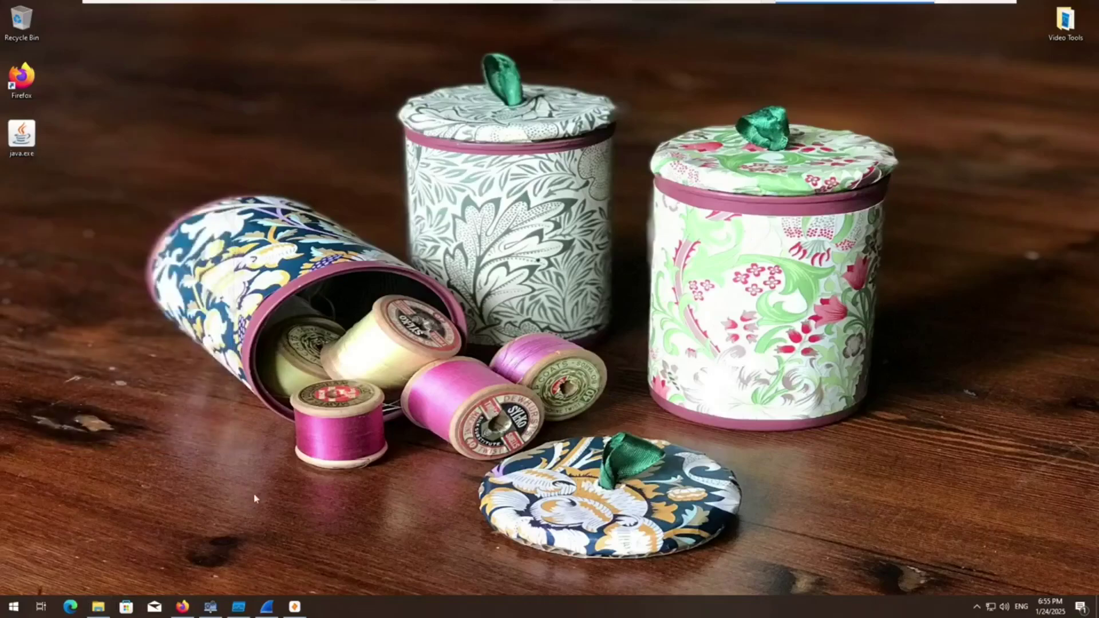
Step: Switch from System Informer to Process Monitor, start capturing events, and minimize its window
{"action": "left_click", "coordinate": [214, 608]}
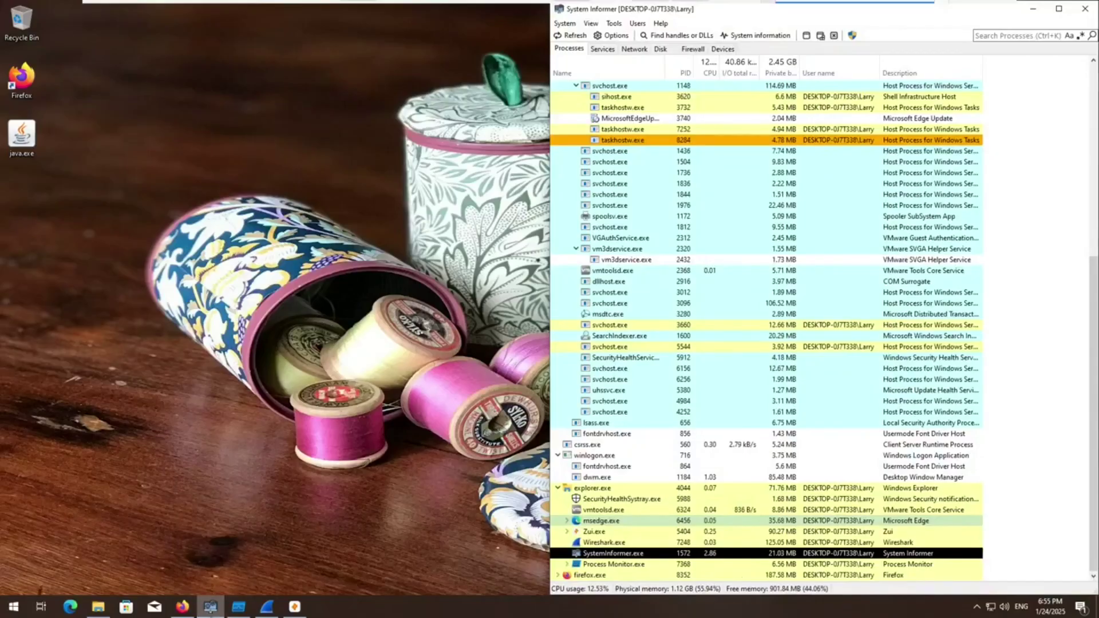
{"action": "left_click", "coordinate": [239, 607]}
{"action": "left_click", "coordinate": [589, 41]}
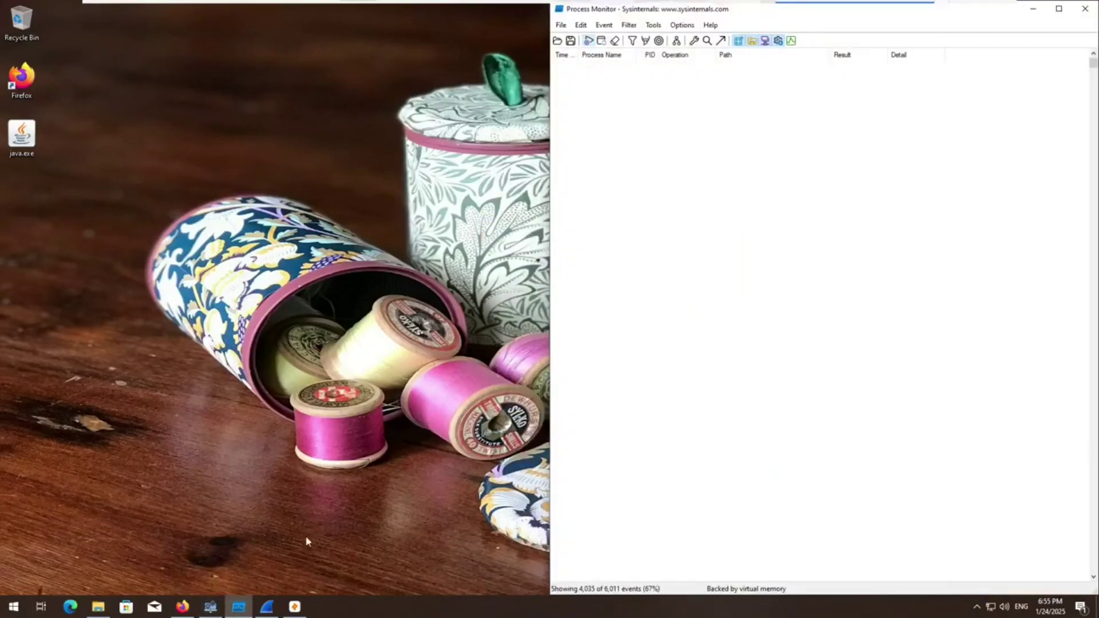
{"action": "left_click", "coordinate": [238, 607]}
Step: Switch to Wireshark, start a fresh packet capture on Ethernet0, and minimize its window
{"action": "left_click", "coordinate": [266, 607]}
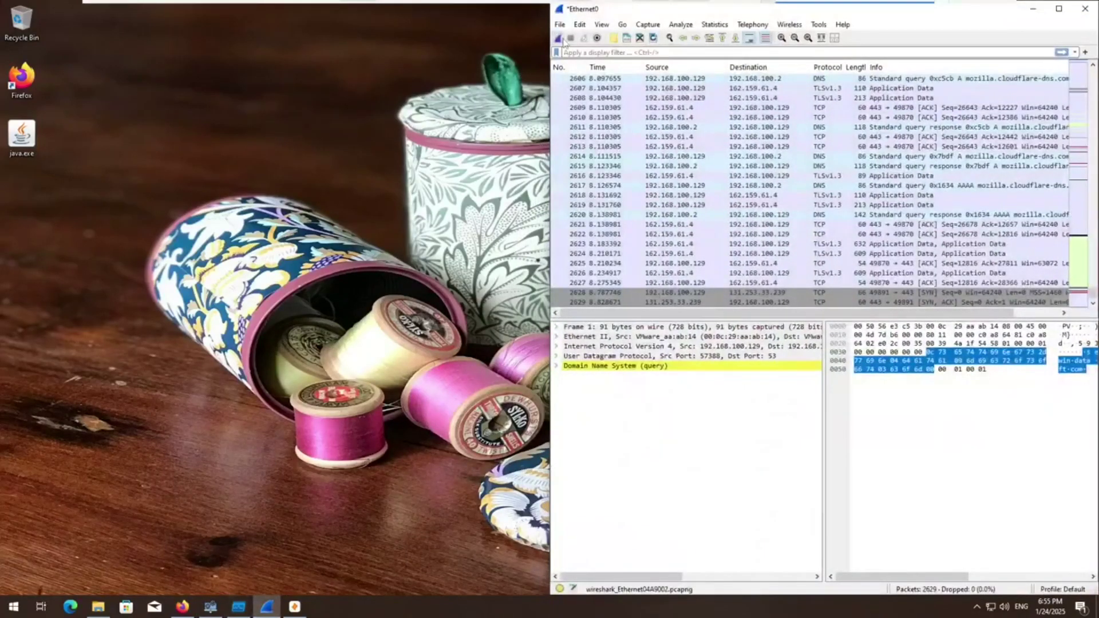
{"action": "left_click", "coordinate": [557, 37]}
{"action": "left_click", "coordinate": [852, 323]}
{"action": "left_click", "coordinate": [272, 610]}
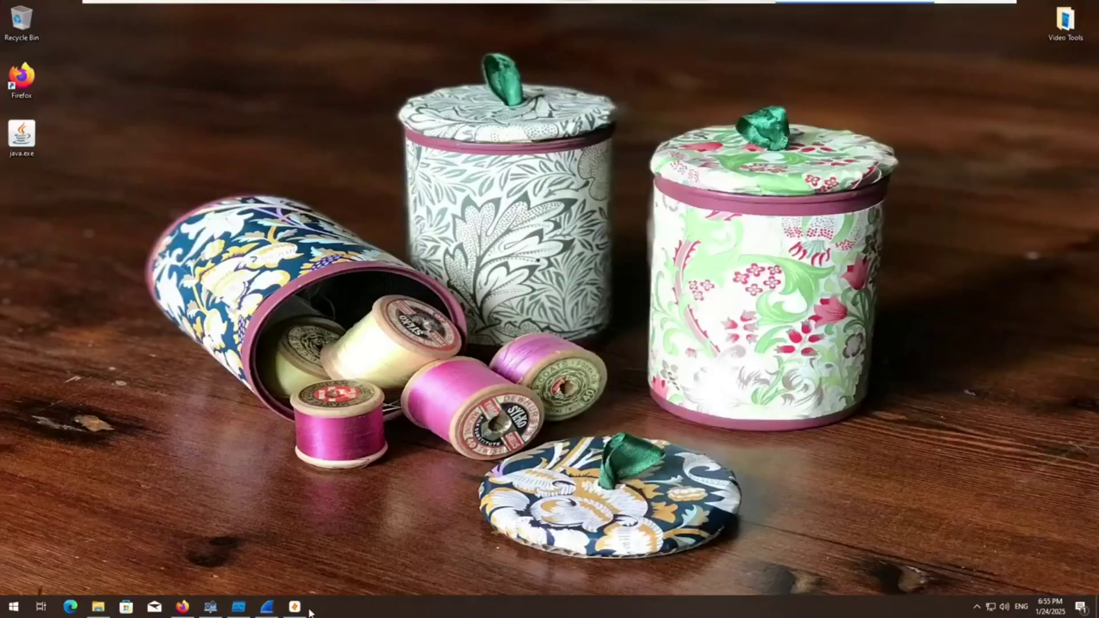
Step: Bring System Informer's process list to the front and collapse the Wireshark.exe process tree
{"action": "left_click", "coordinate": [295, 607]}
{"action": "left_click", "coordinate": [295, 607]}
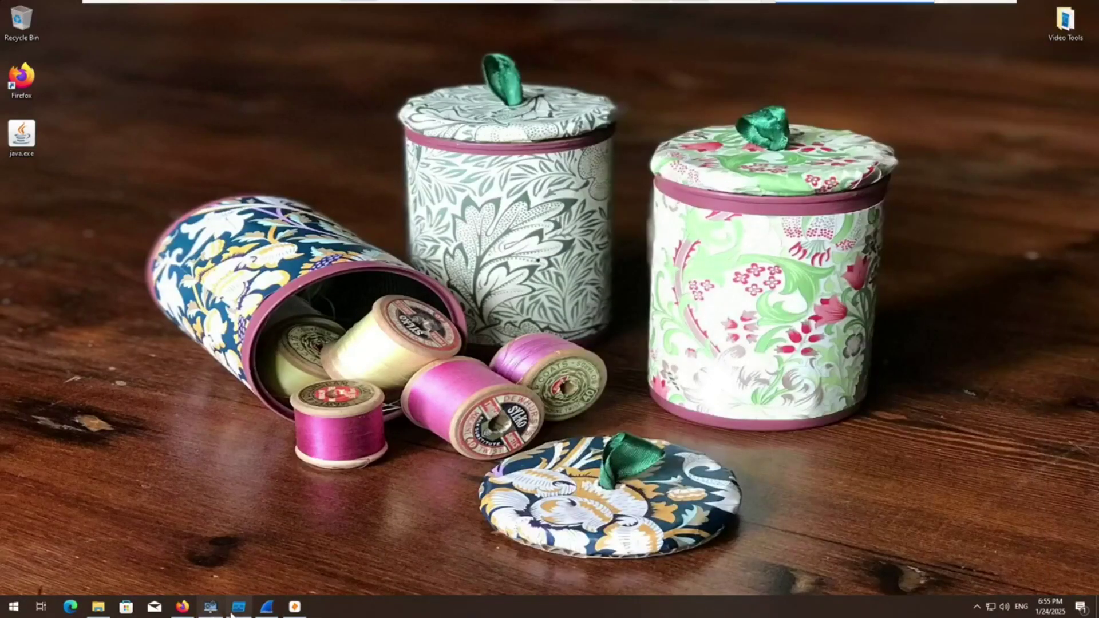
{"action": "left_click", "coordinate": [238, 608]}
{"action": "left_click", "coordinate": [211, 607]}
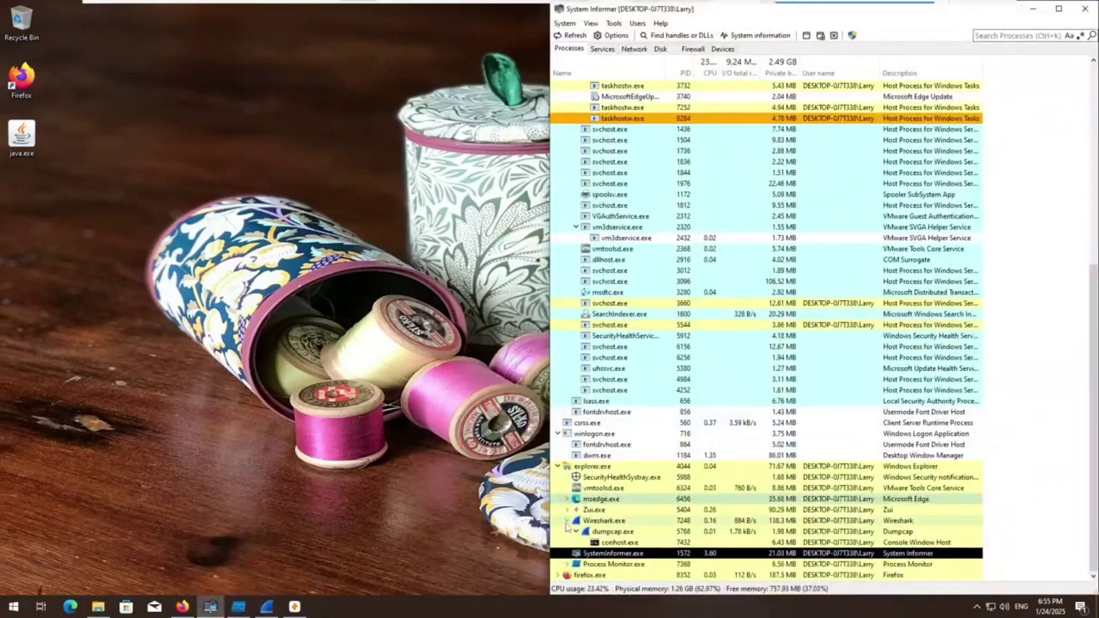
{"action": "left_click", "coordinate": [568, 520]}
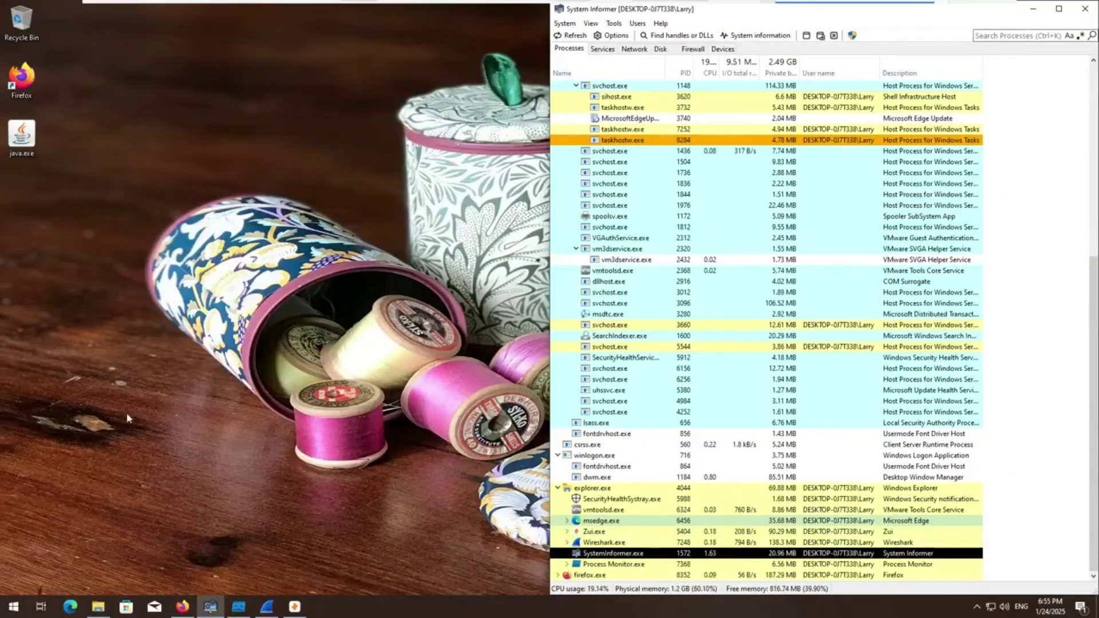
Step: Run java.exe from the desktop as administrator and allow it to make changes to the device
{"action": "right_click", "coordinate": [15, 124]}
{"action": "left_click", "coordinate": [65, 145]}
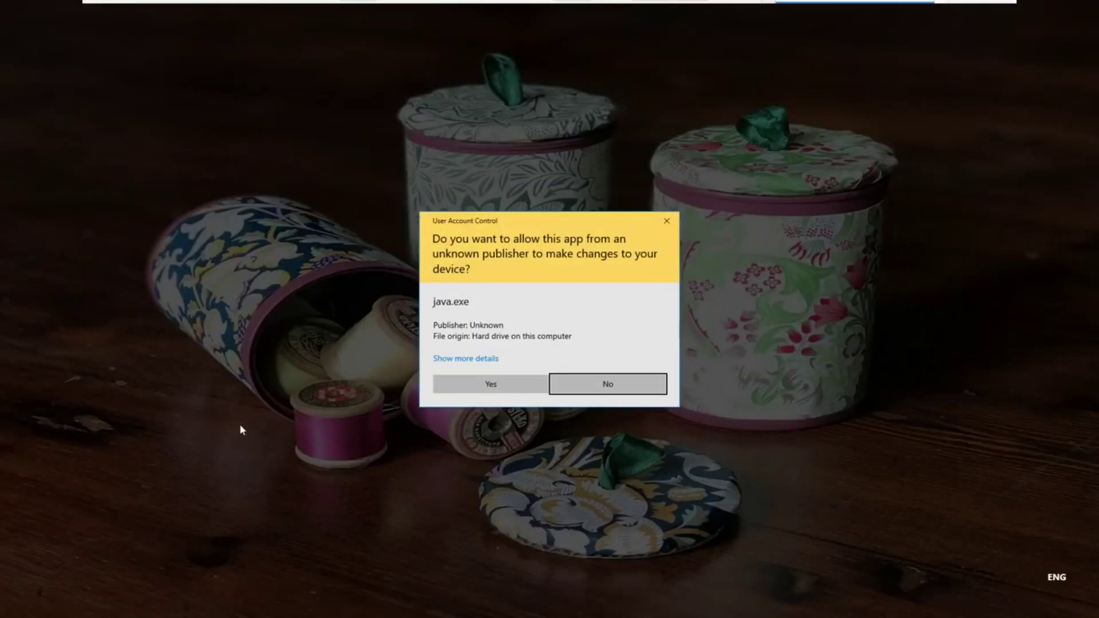
{"action": "left_click", "coordinate": [507, 392]}
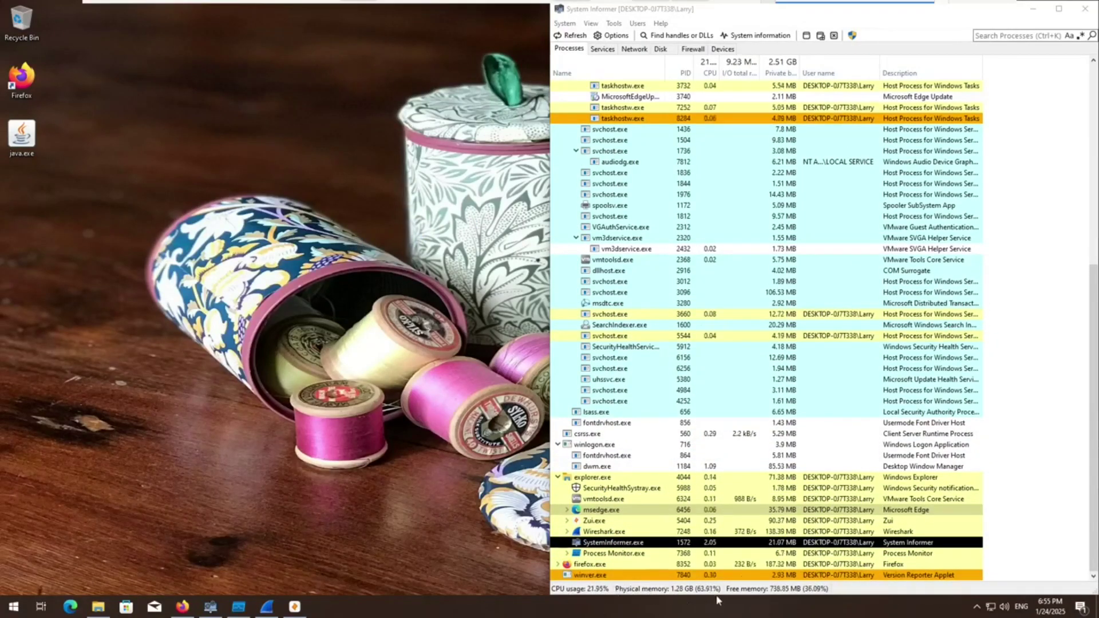
Step: Examine the running processes in System Informer for activity after the launch, focusing on winver.exe
{"action": "scroll", "coordinate": [701, 515], "scroll_direction": "up", "scroll_amount": 1}
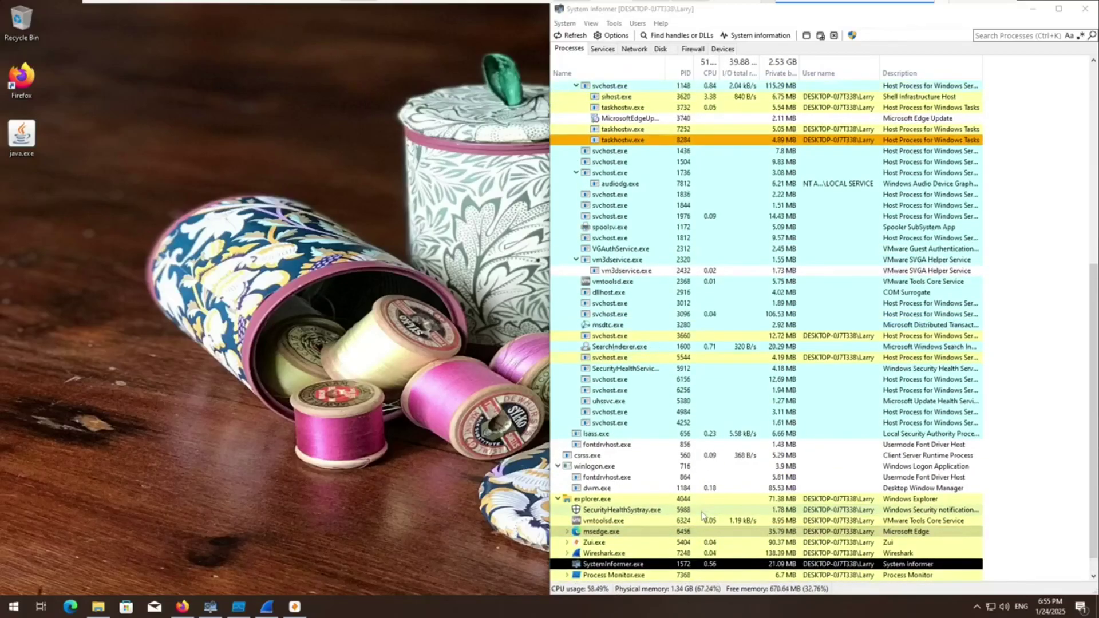
{"action": "scroll", "coordinate": [704, 514], "scroll_direction": "down", "scroll_amount": 1}
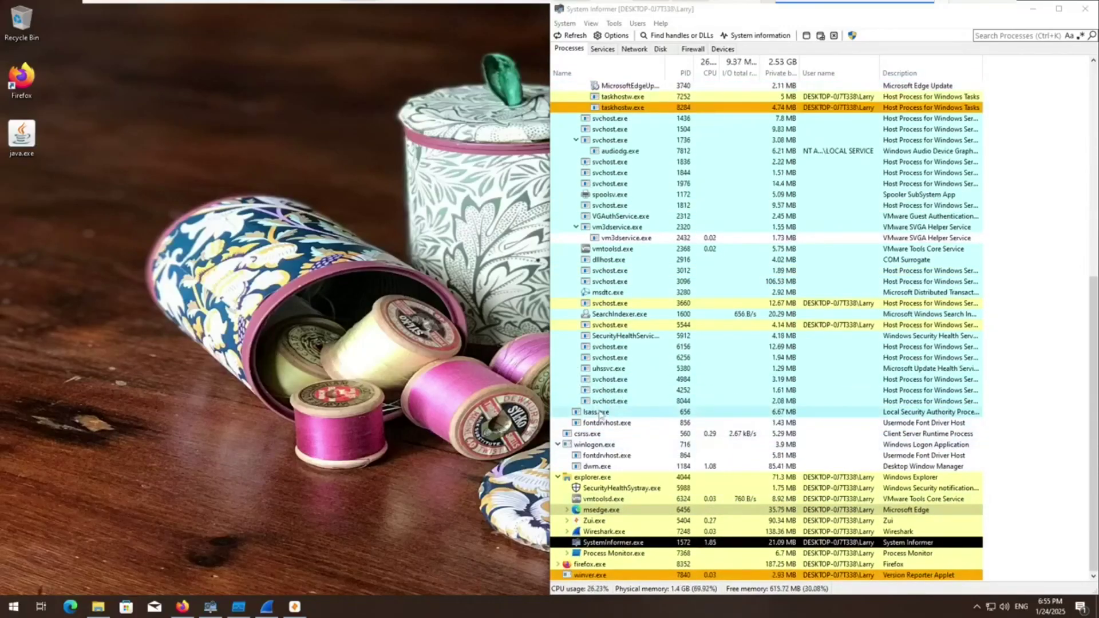
{"action": "scroll", "coordinate": [680, 438], "scroll_direction": "up", "scroll_amount": 2}
{"action": "scroll", "coordinate": [680, 438], "scroll_direction": "down", "scroll_amount": 2}
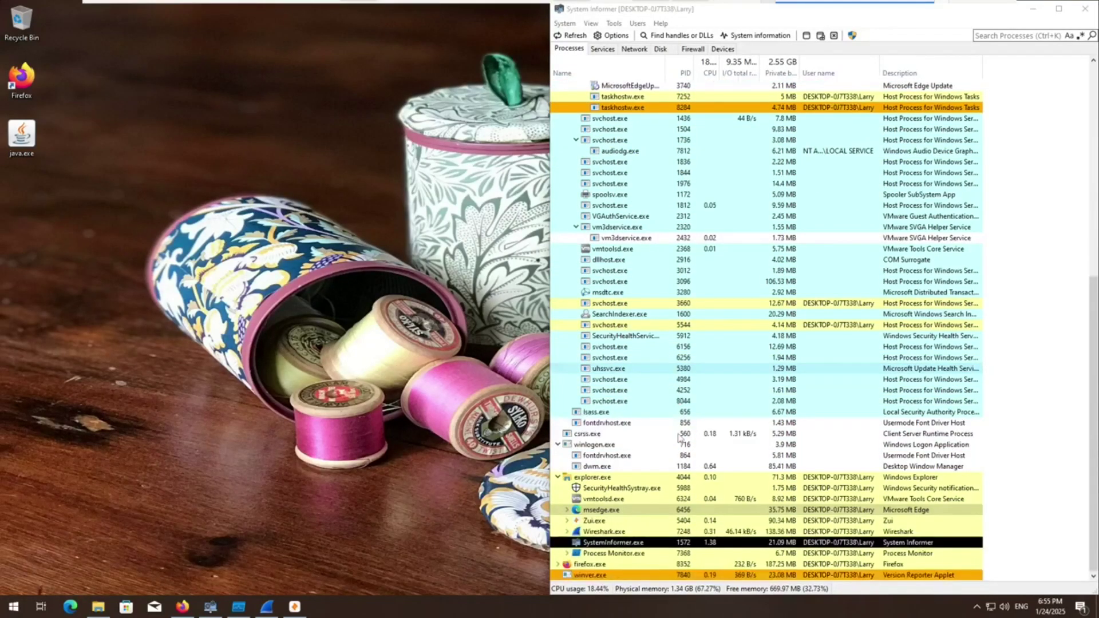
{"action": "left_click", "coordinate": [618, 576]}
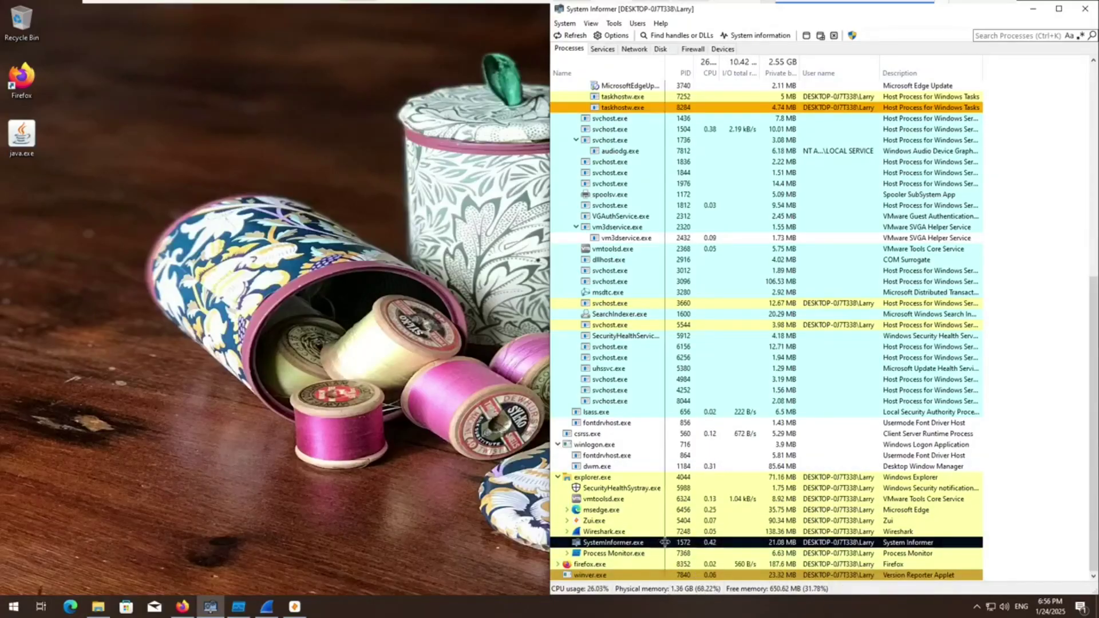
{"action": "scroll", "coordinate": [663, 542], "scroll_direction": "up", "scroll_amount": 7}
{"action": "scroll", "coordinate": [662, 542], "scroll_direction": "down", "scroll_amount": 7}
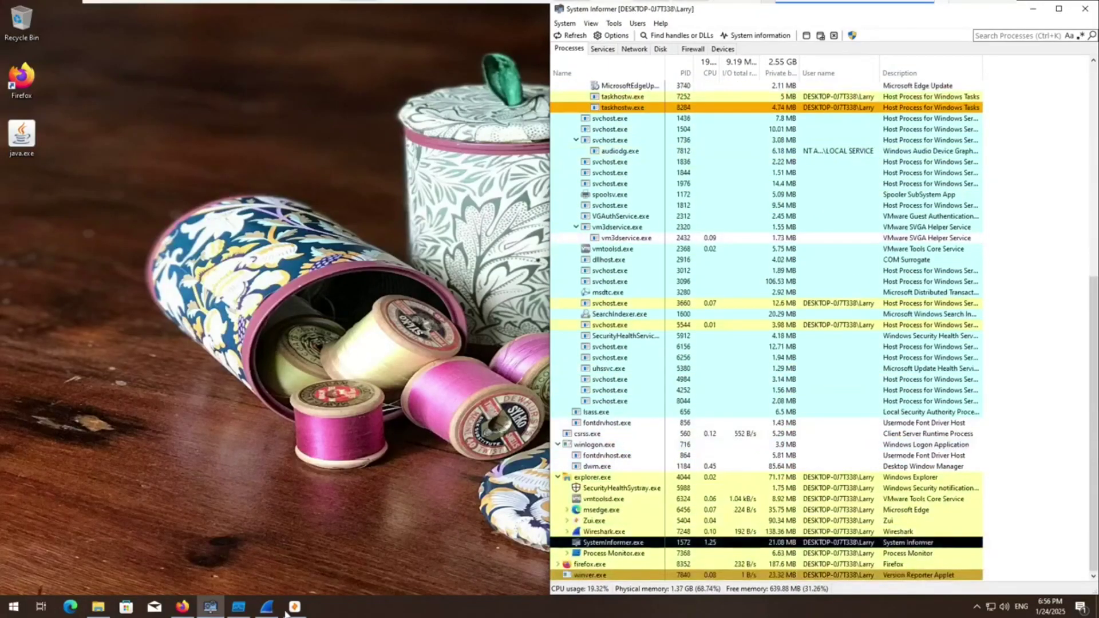
Step: Switch to Process Monitor and add a filter condition that includes events whose Process Name is java.exe
{"action": "left_click", "coordinate": [246, 613]}
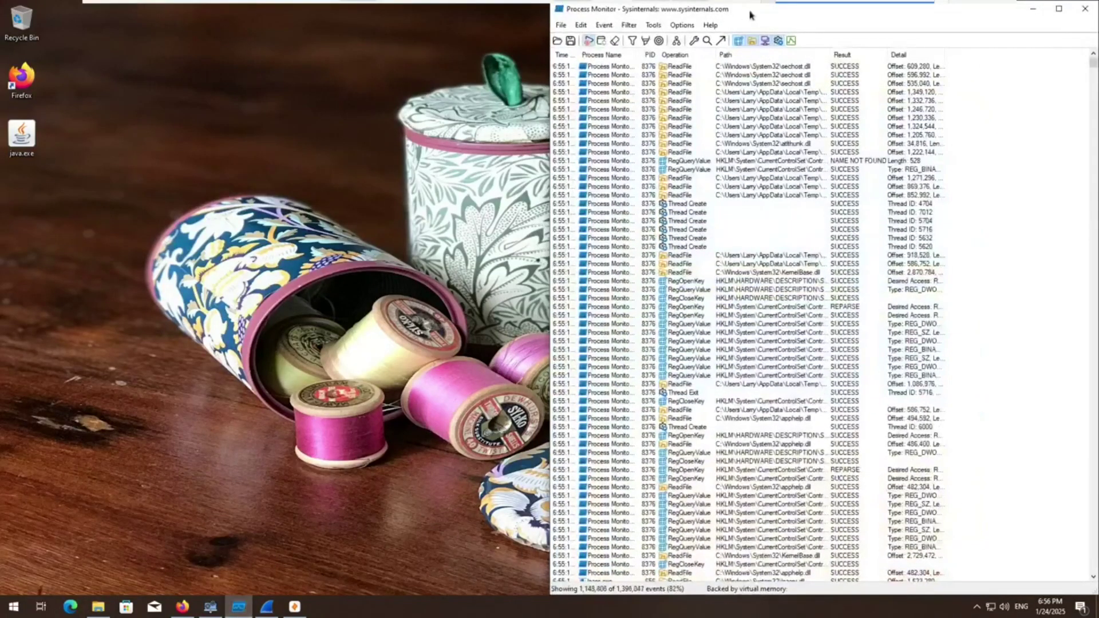
{"action": "double_click", "coordinate": [959, 14]}
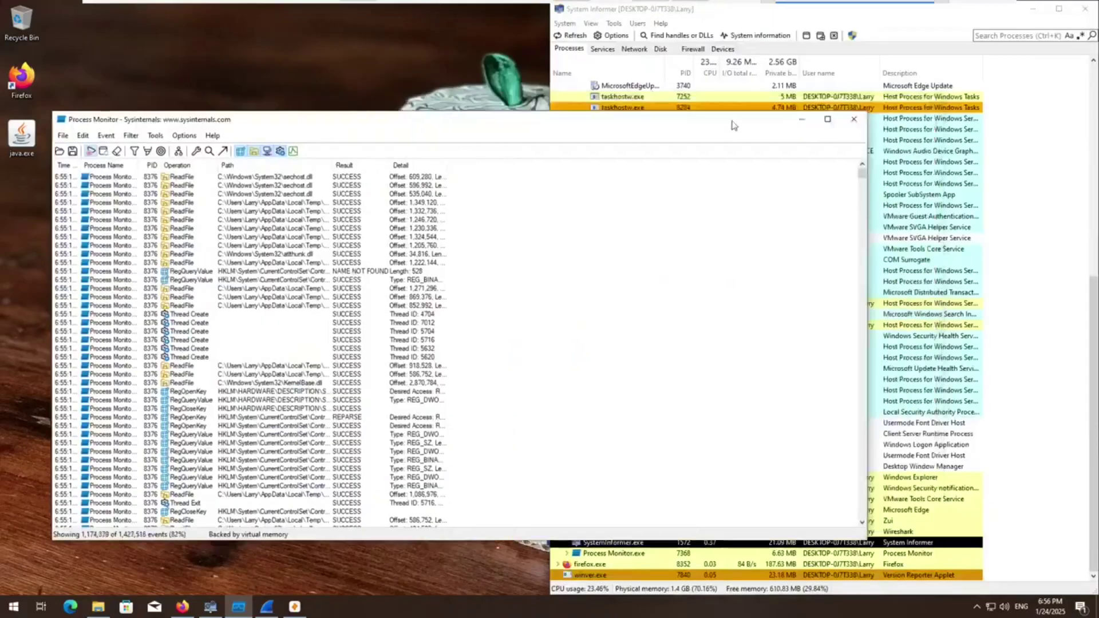
{"action": "left_click", "coordinate": [223, 137]}
{"action": "left_click", "coordinate": [252, 168]}
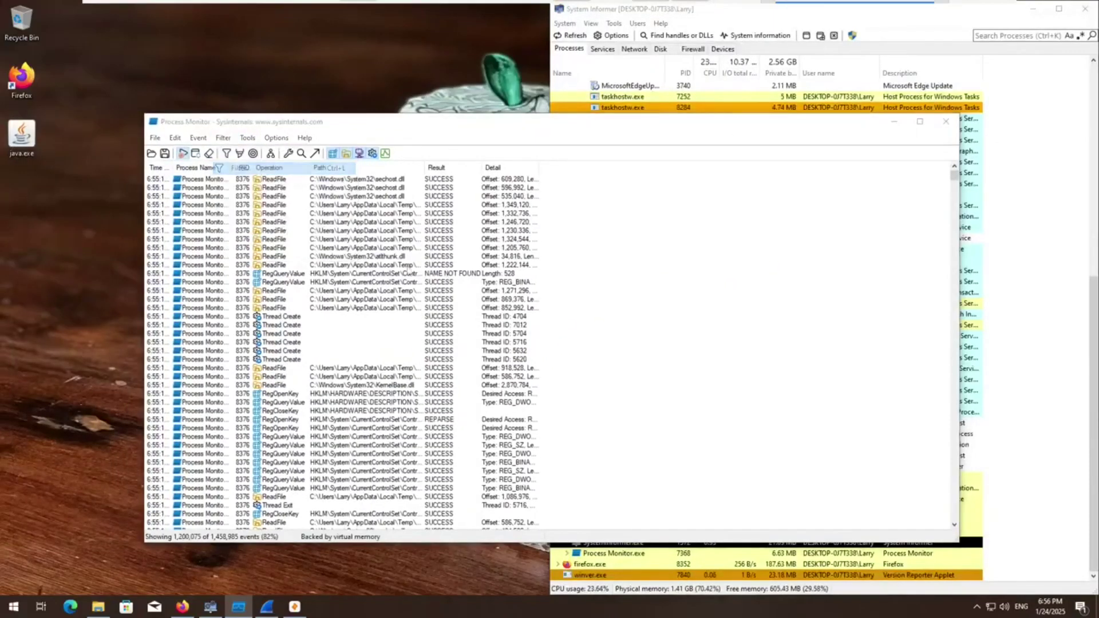
{"action": "left_click", "coordinate": [273, 228]}
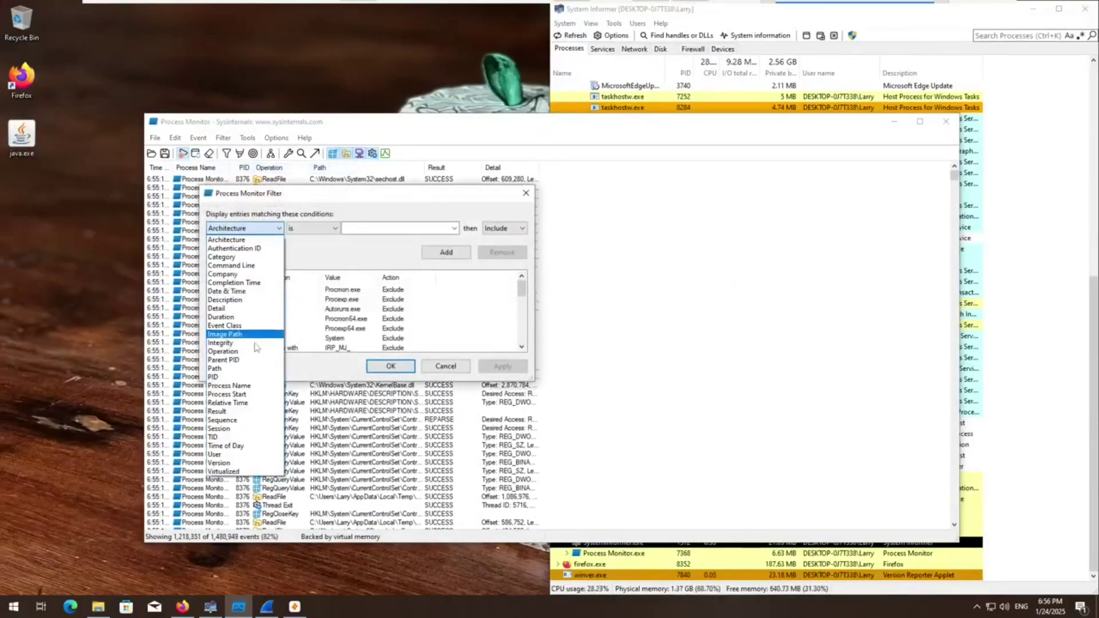
{"action": "left_click", "coordinate": [241, 376]}
{"action": "left_click", "coordinate": [381, 228]}
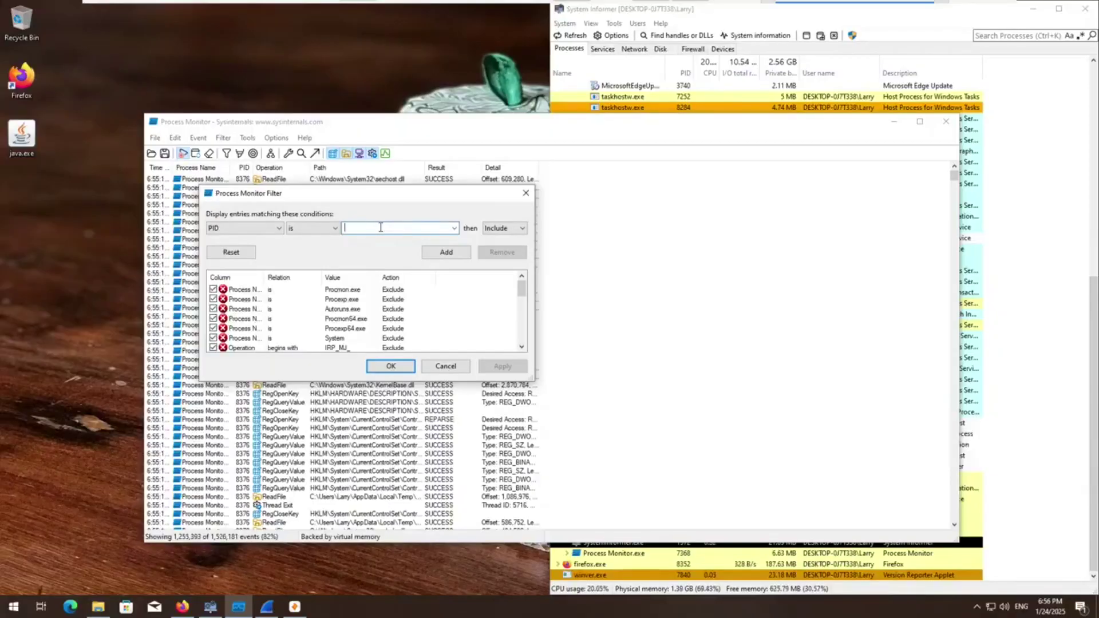
{"action": "left_click", "coordinate": [260, 228]}
{"action": "left_click", "coordinate": [242, 386]}
{"action": "left_click", "coordinate": [373, 228]}
{"action": "type", "text": "java.exe"}
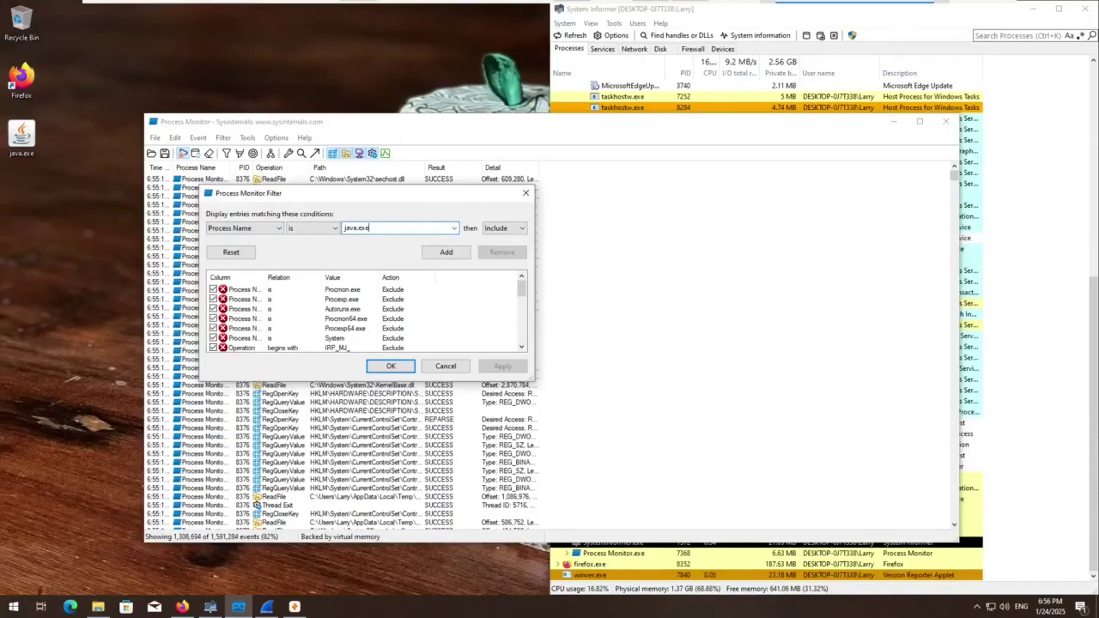
{"action": "left_click", "coordinate": [446, 252]}
Step: Add a filter condition including events whose Operation is CreateFile, and apply the filters
{"action": "left_click", "coordinate": [243, 228]}
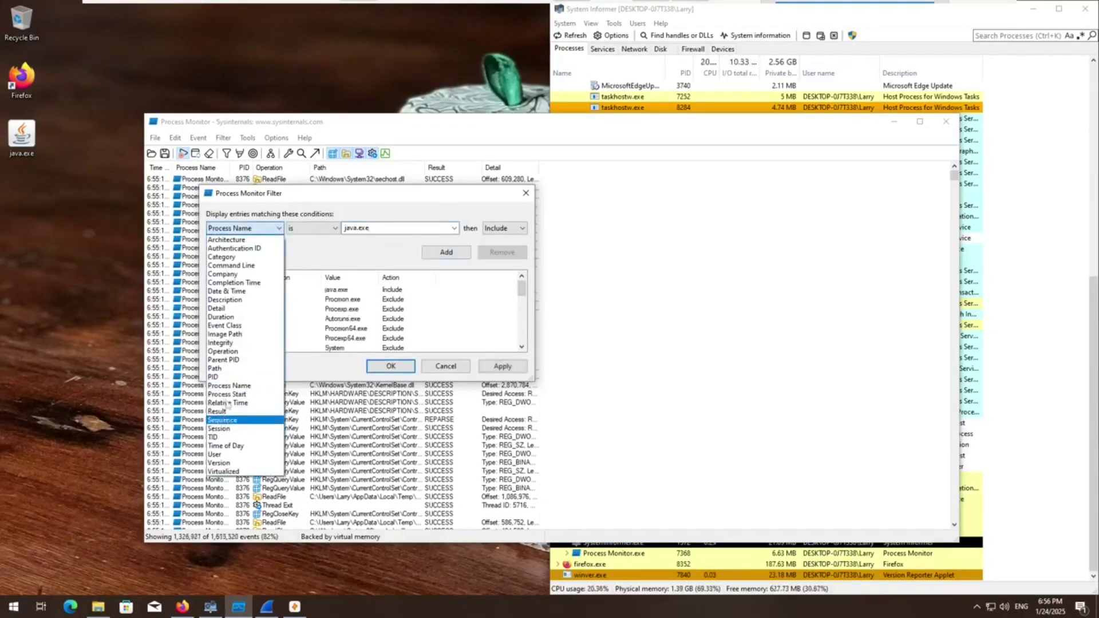
{"action": "left_click", "coordinate": [223, 351]}
{"action": "left_click", "coordinate": [398, 228]}
{"action": "type", "text": "CreateFile"}
{"action": "left_click", "coordinate": [446, 251]}
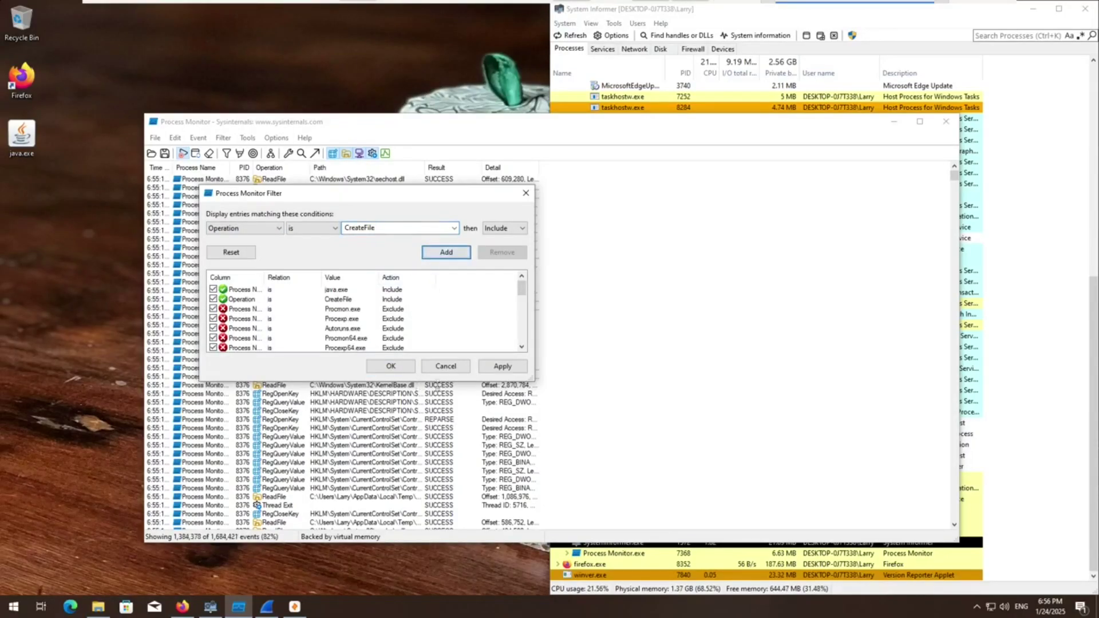
{"action": "left_click", "coordinate": [502, 366]}
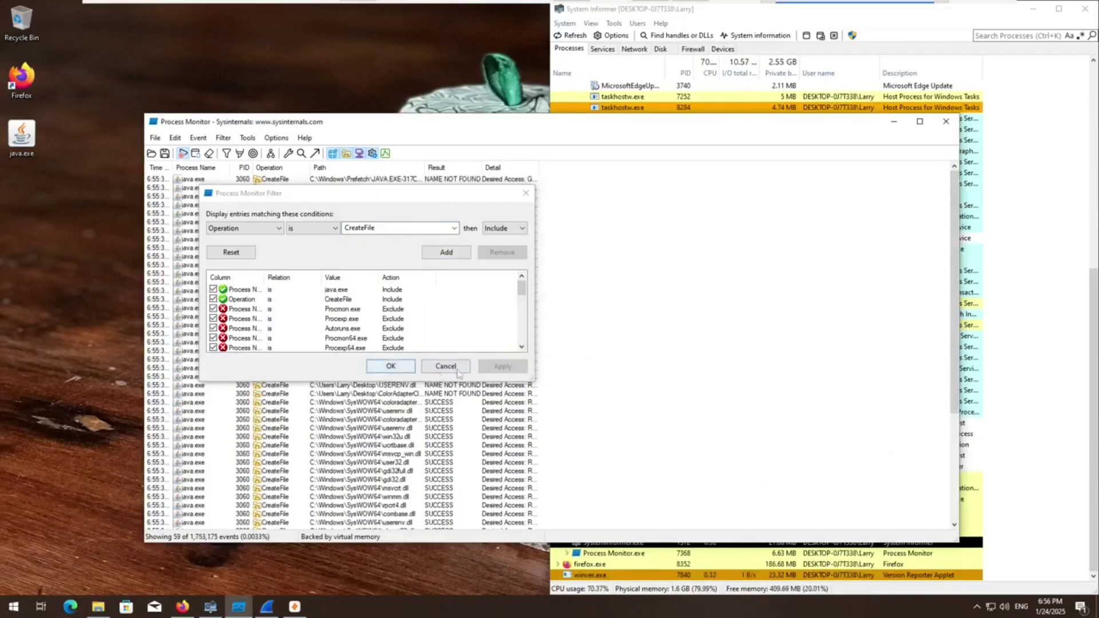
{"action": "left_click", "coordinate": [391, 366]}
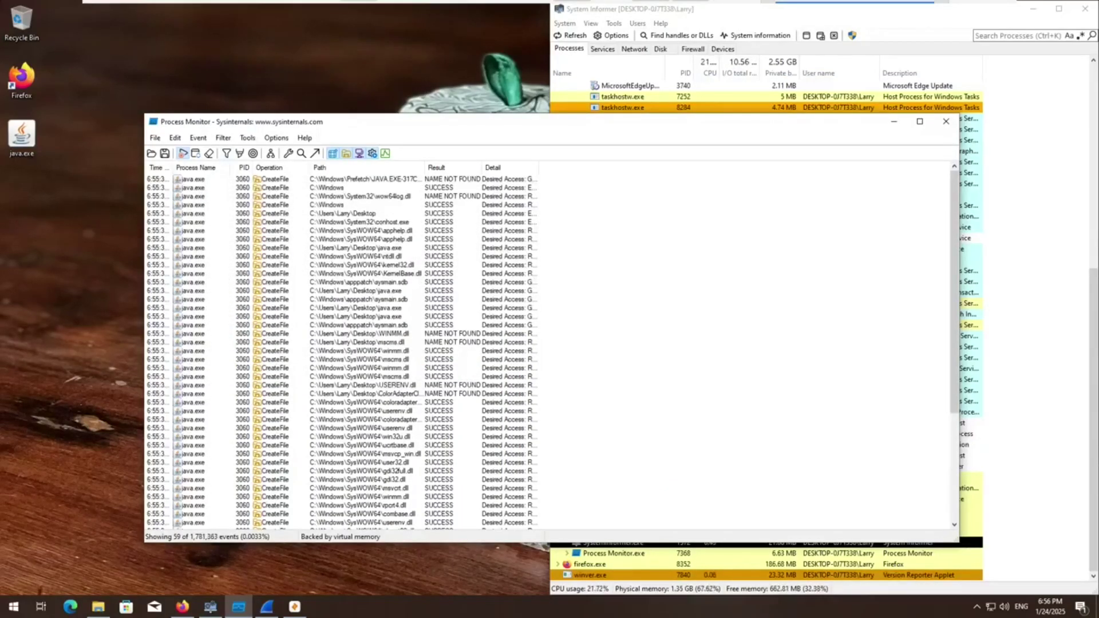
Step: Arrange Process Monitor beside a narrower System Informer window and widen the Path column to show full file paths
{"action": "left_click_drag", "start_coordinate": [344, 122], "coordinate": [1, 229]}
{"action": "left_click_drag", "start_coordinate": [550, 303], "coordinate": [848, 325]}
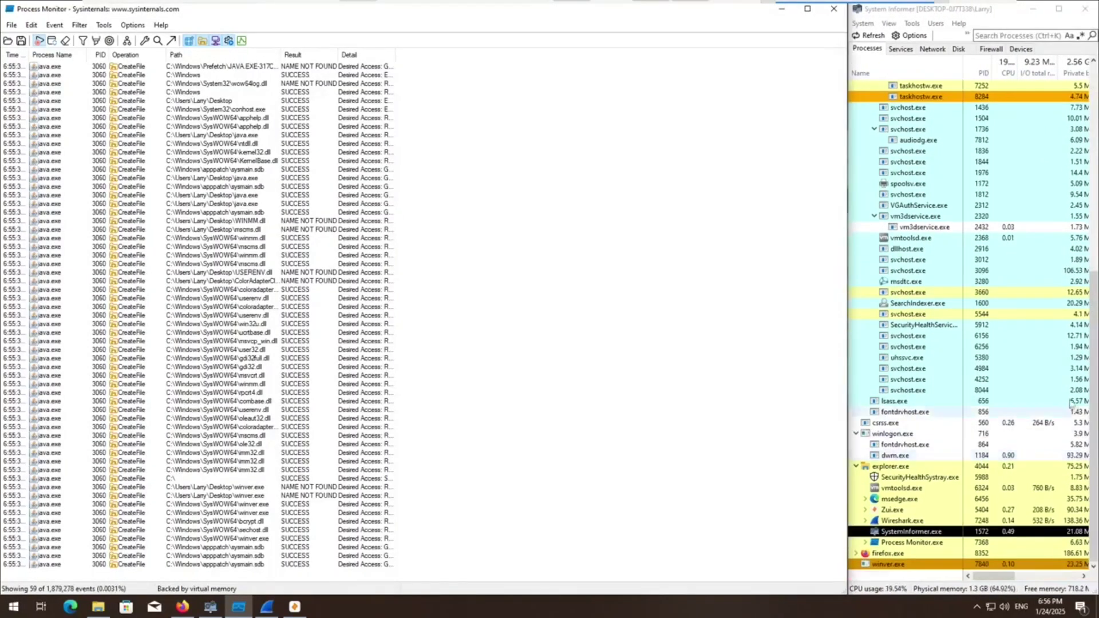
{"action": "left_click_drag", "start_coordinate": [280, 55], "coordinate": [733, 70]}
{"action": "left_click", "coordinate": [312, 299]}
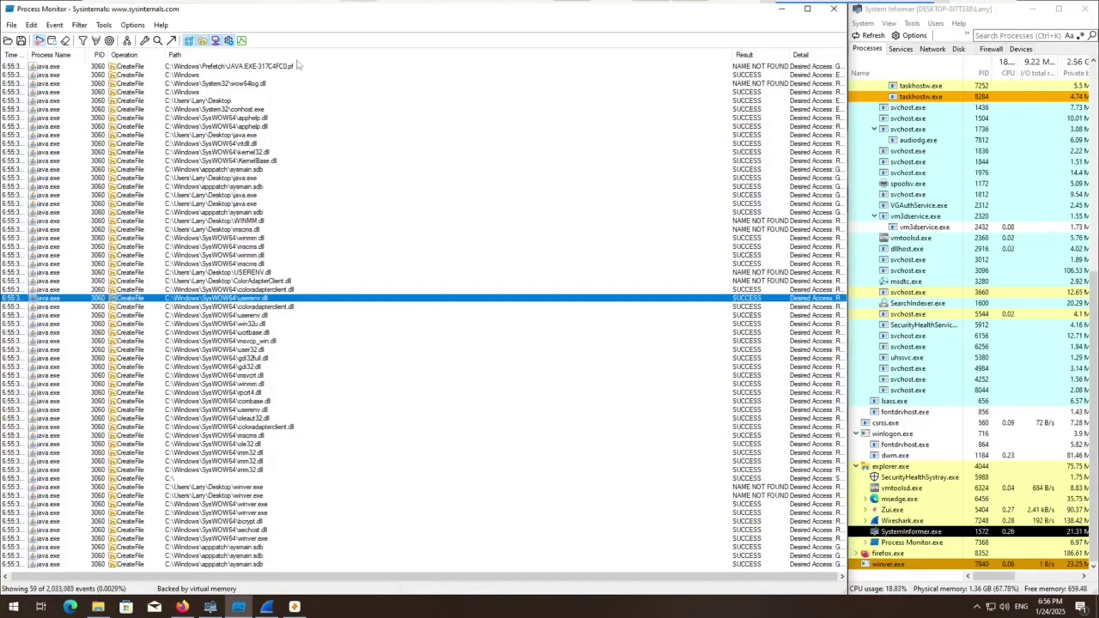
Step: Jump to the location of the JAVA.EXE-317C4FC0.pf prefetch file from its event, and close the Prefetch folder window
{"action": "right_click", "coordinate": [297, 66]}
{"action": "key", "text": "Escape"}
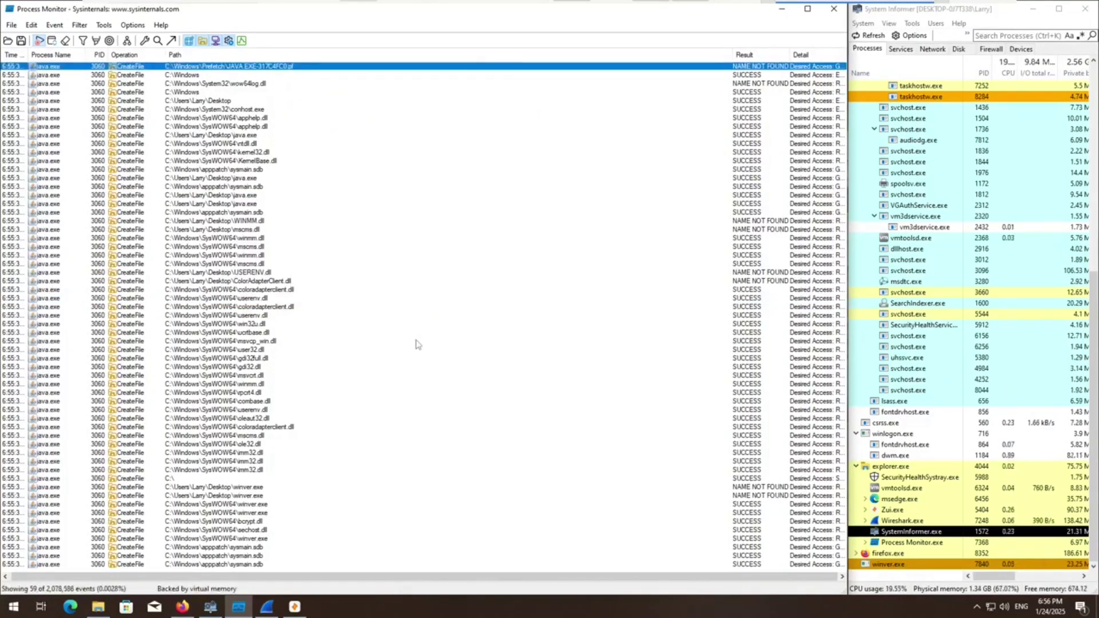
{"action": "key", "text": "ctrl+j"}
{"action": "left_click", "coordinate": [564, 318]}
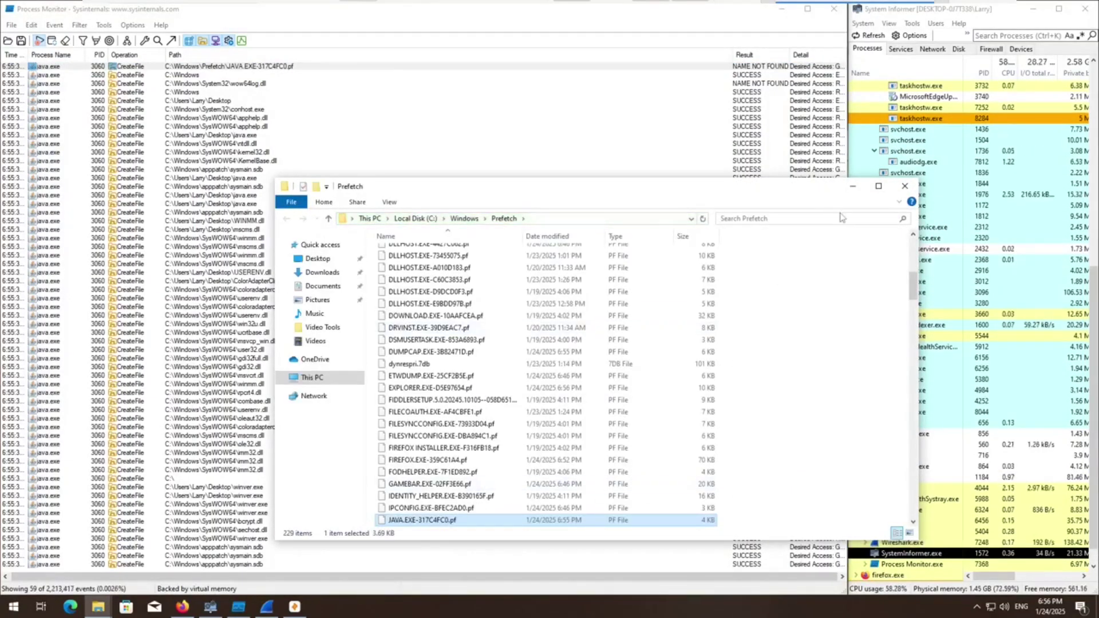
{"action": "left_click", "coordinate": [905, 186]}
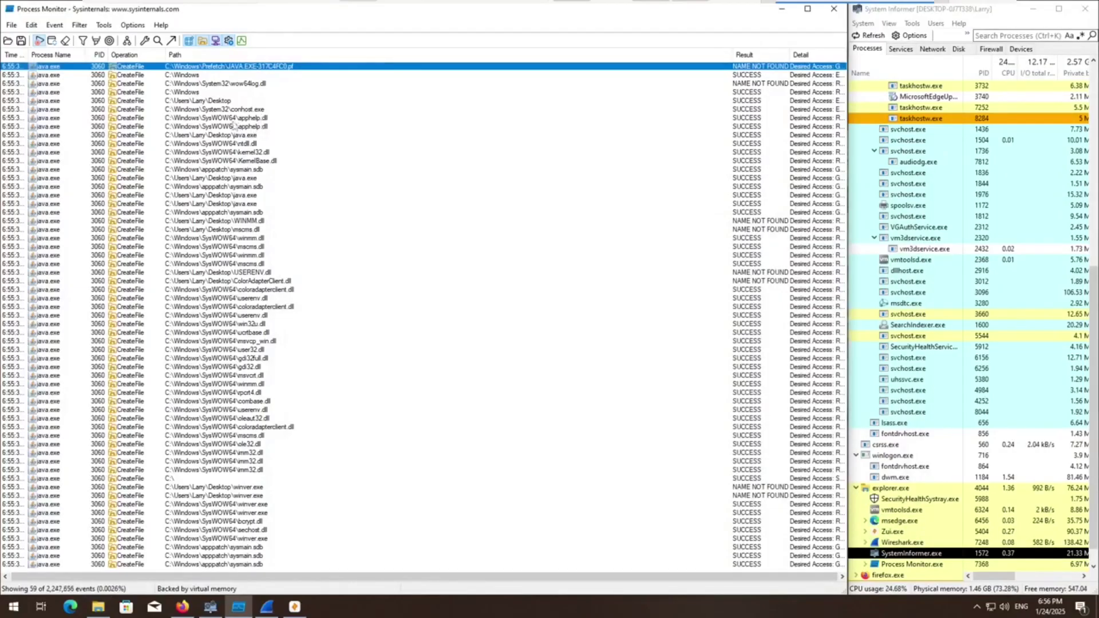
Step: Examine the java.exe events that access conhost.exe and winver.exe
{"action": "left_click", "coordinate": [246, 111]}
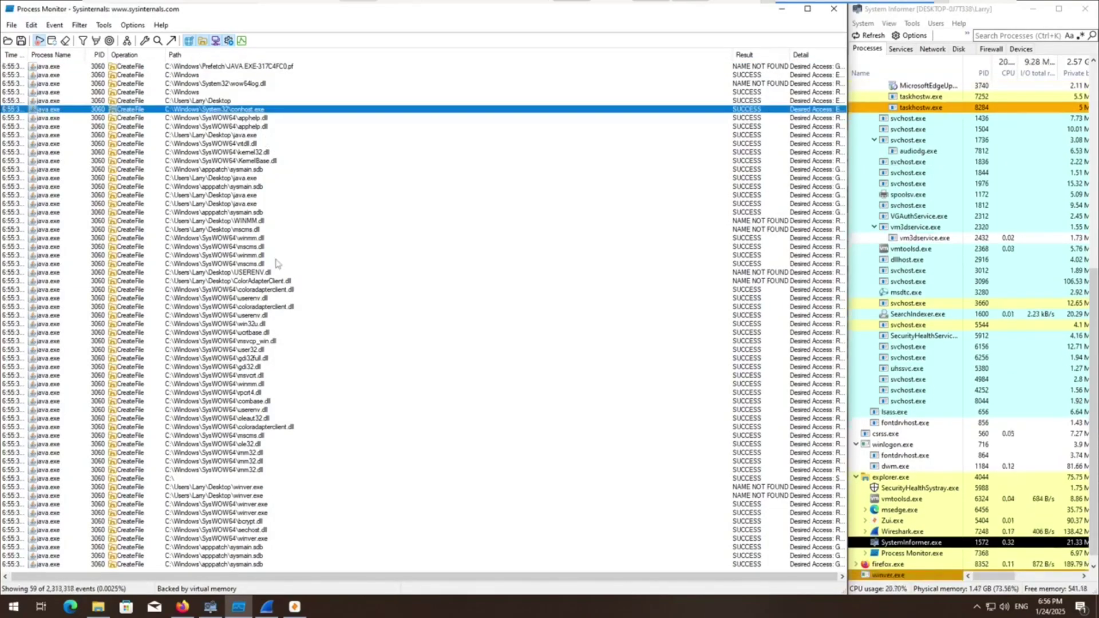
{"action": "left_click", "coordinate": [256, 496]}
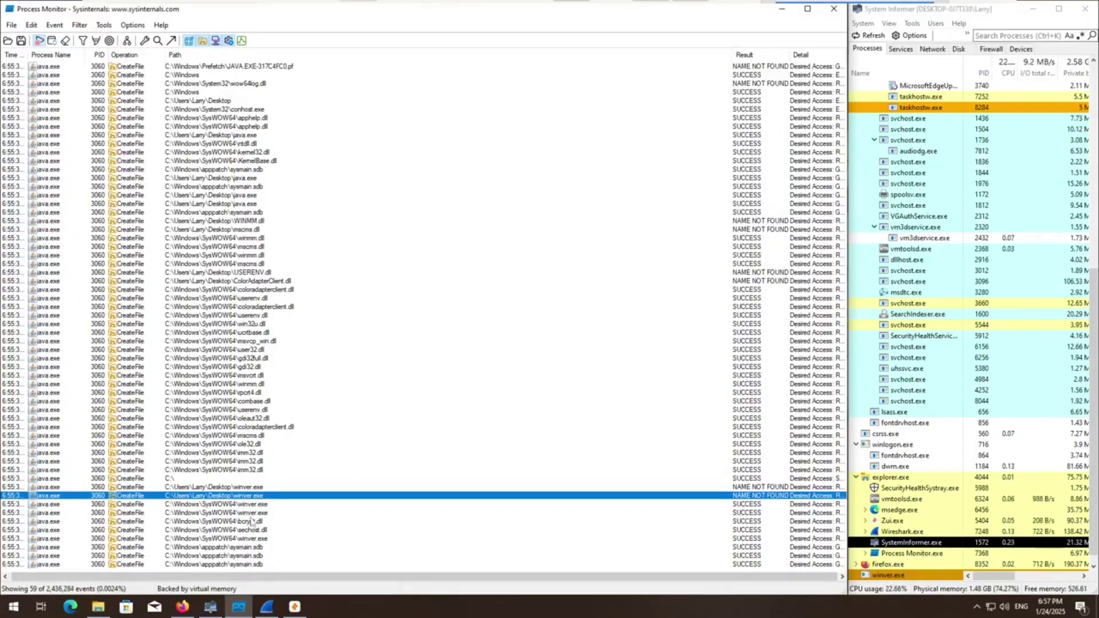
{"action": "left_click", "coordinate": [254, 514]}
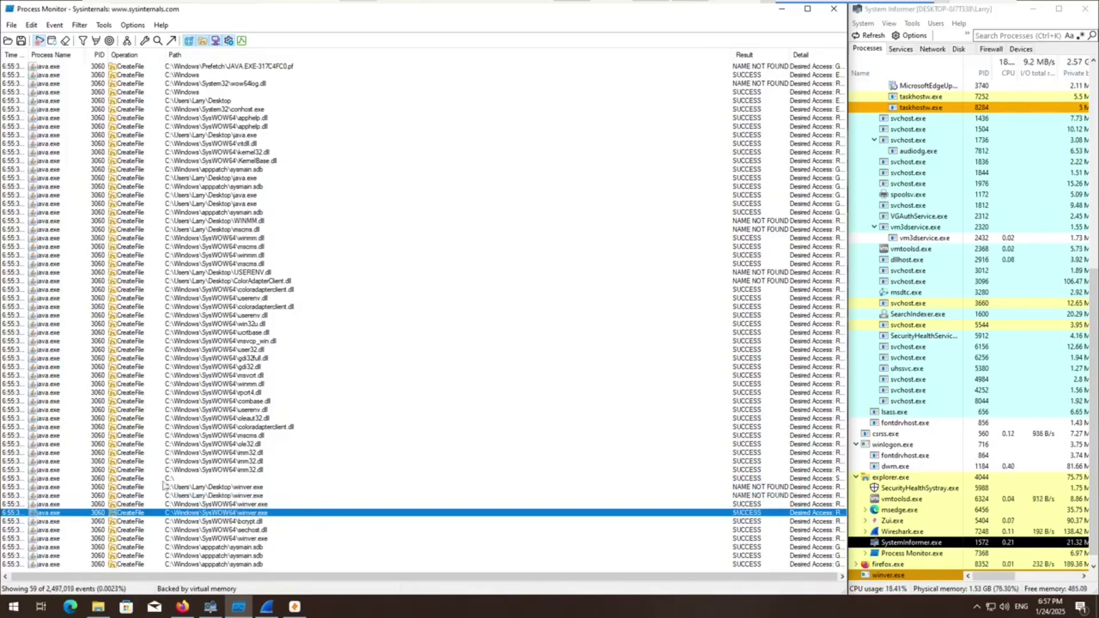
Step: Replace the java.exe process name condition in the event filter with winver.exe, apply it, and close the filter settings
{"action": "left_click", "coordinate": [78, 26]}
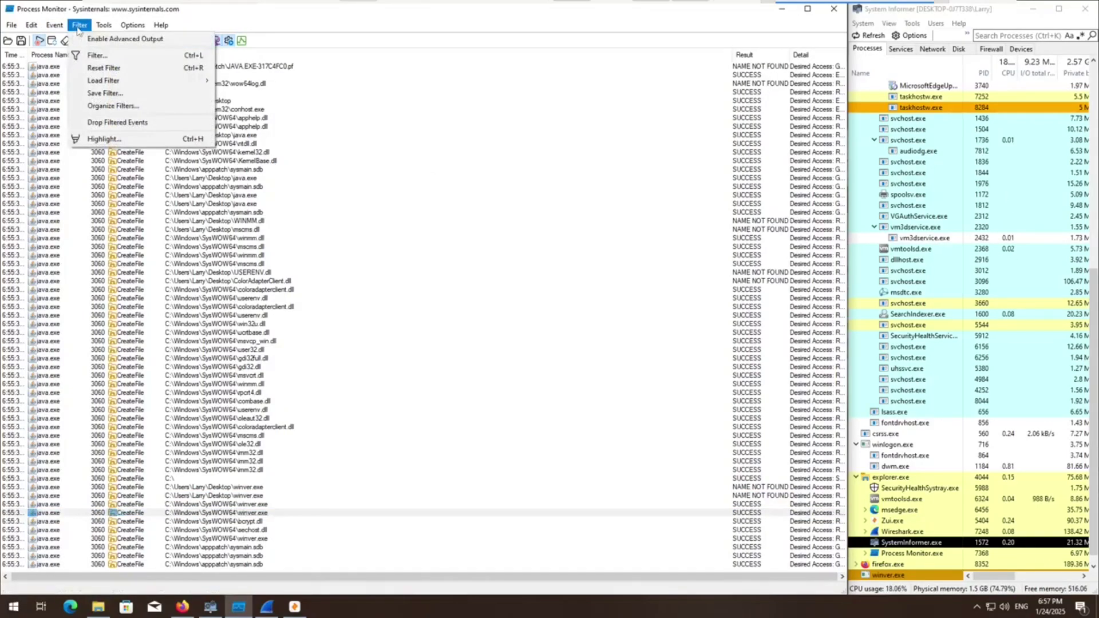
{"action": "left_click", "coordinate": [96, 55]}
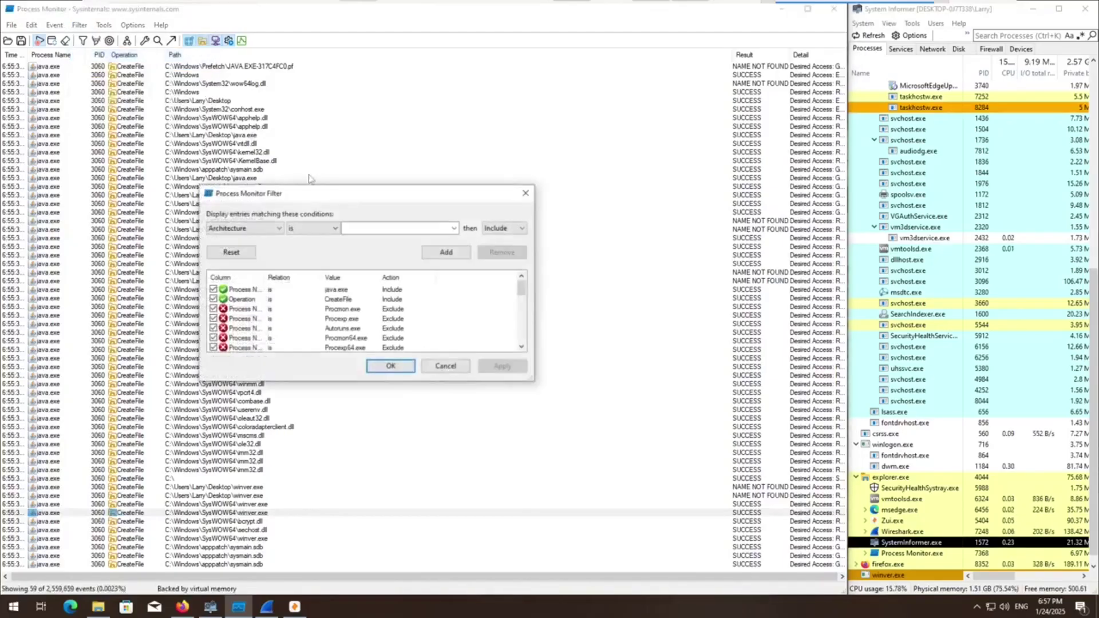
{"action": "double_click", "coordinate": [338, 290]}
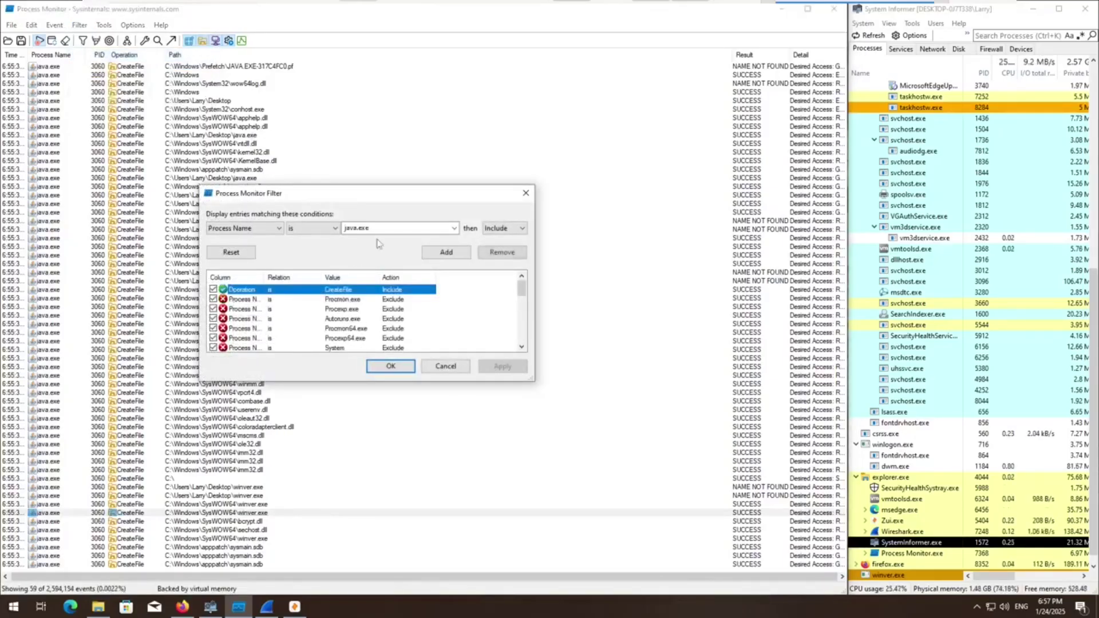
{"action": "double_click", "coordinate": [348, 227]}
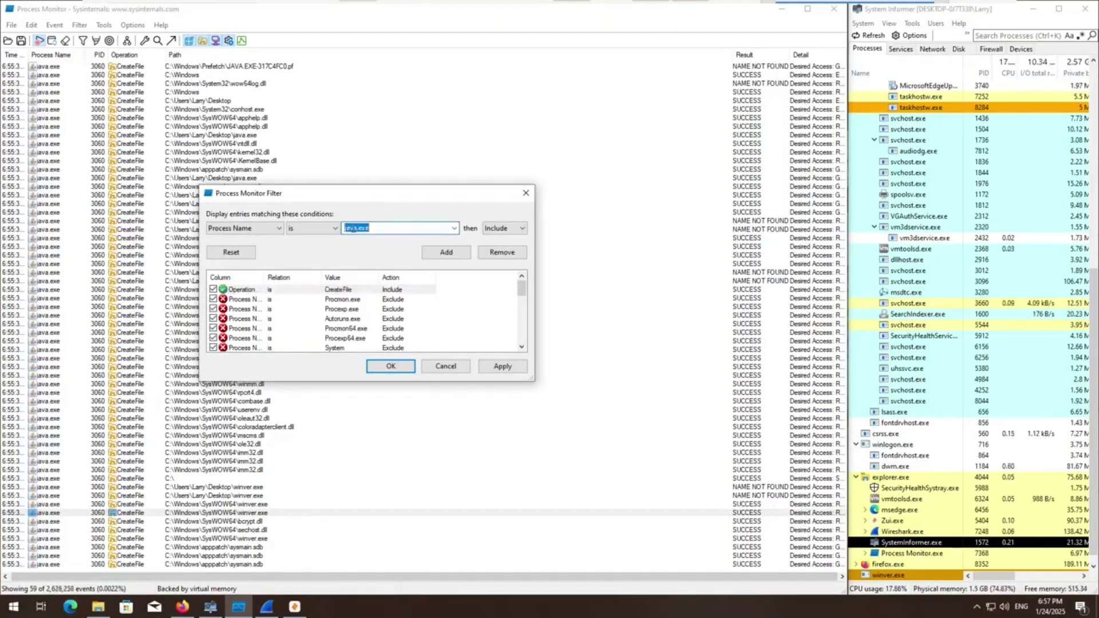
{"action": "type", "text": "winver.ex"}
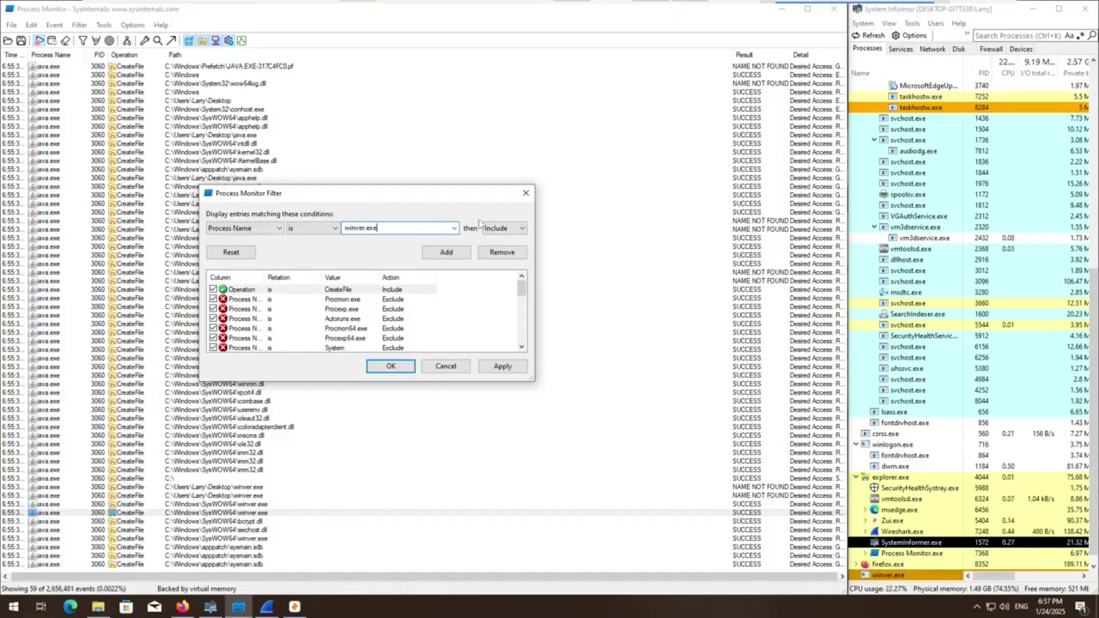
{"action": "type", "text": "e"}
{"action": "left_click", "coordinate": [446, 252]}
{"action": "left_click", "coordinate": [503, 367]}
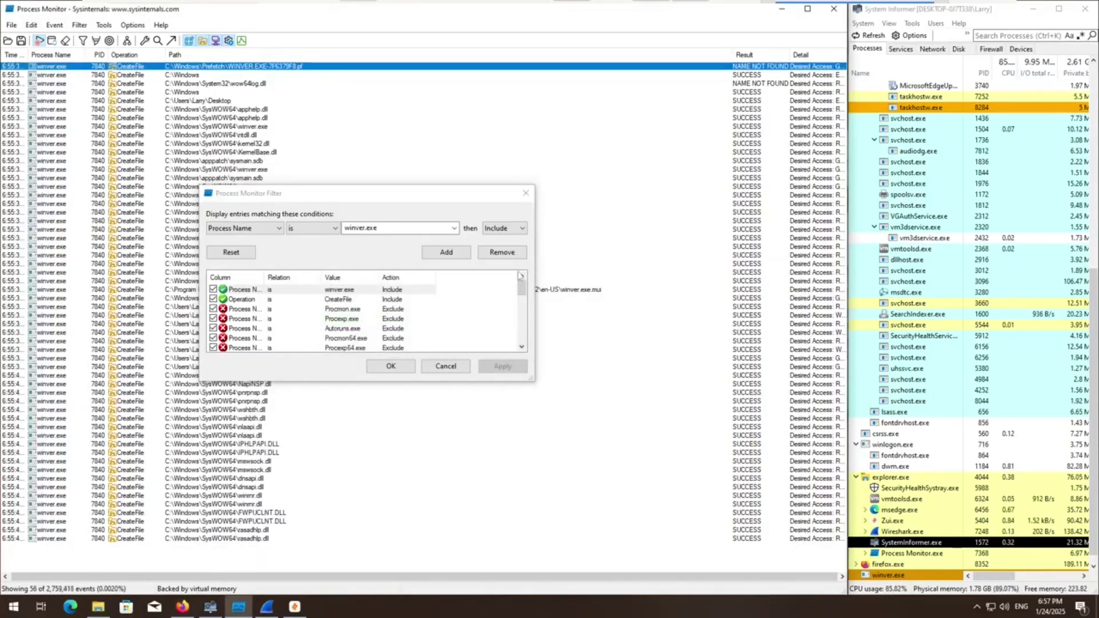
{"action": "left_click", "coordinate": [526, 193]}
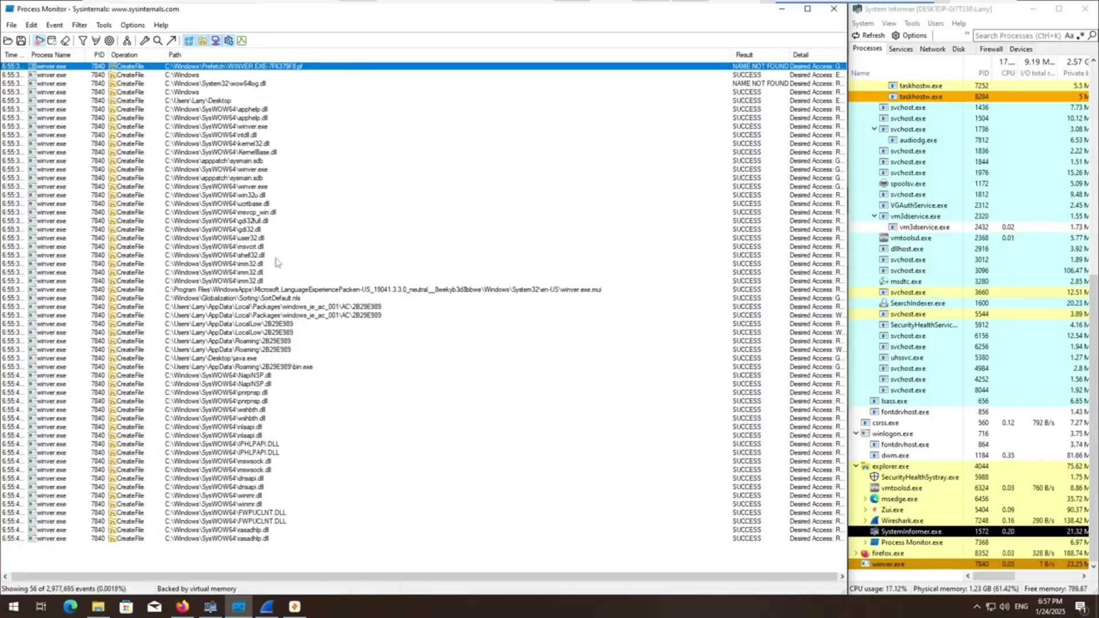
Step: Examine the winver.exe events for the 2B29E989 folders under AppData, bin.exe and the desktop copy of java.exe
{"action": "left_click", "coordinate": [258, 333]}
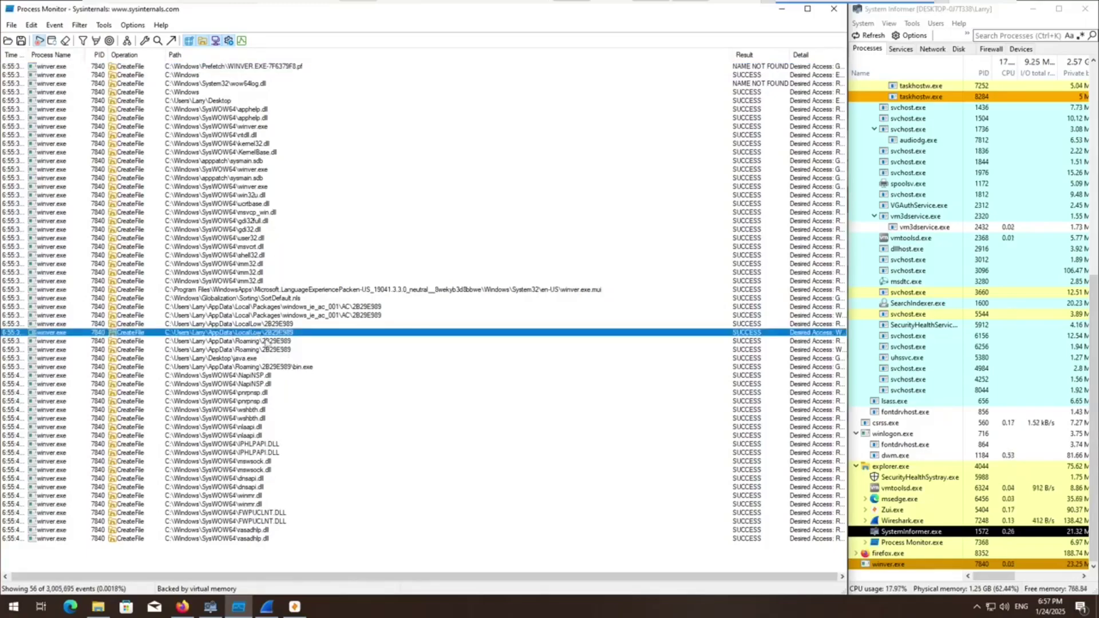
{"action": "left_click", "coordinate": [266, 342]}
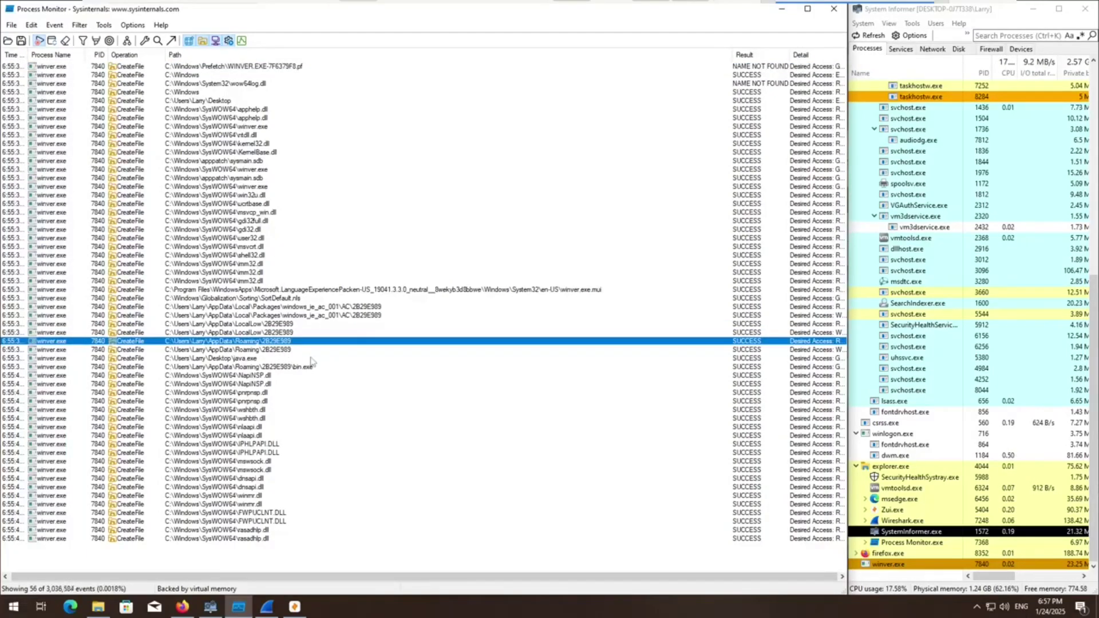
{"action": "left_click", "coordinate": [290, 367]}
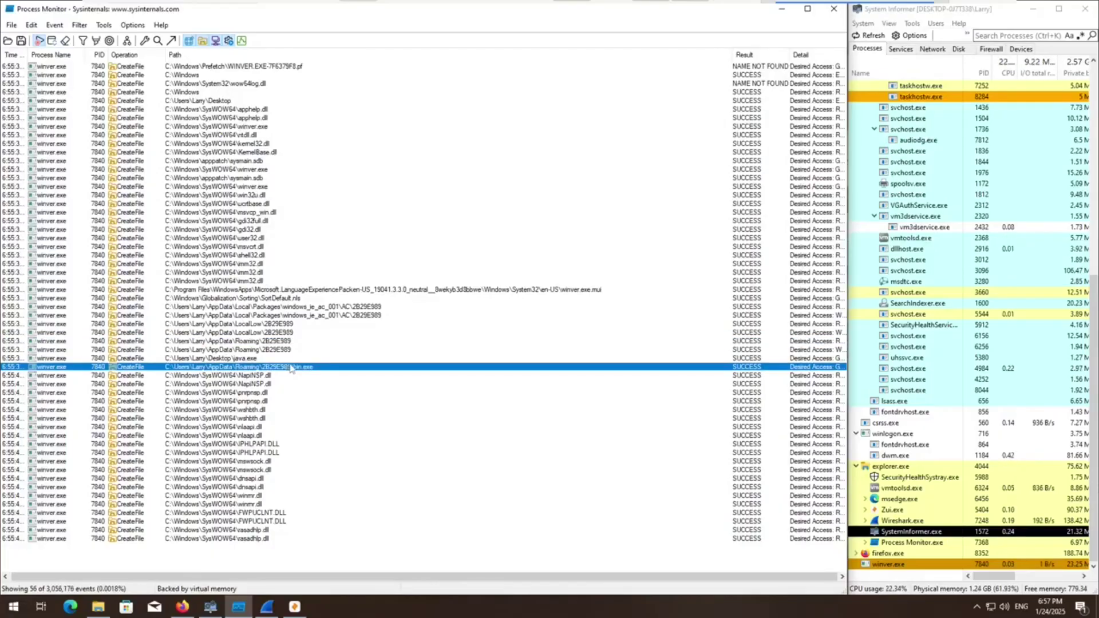
{"action": "left_click", "coordinate": [248, 359]}
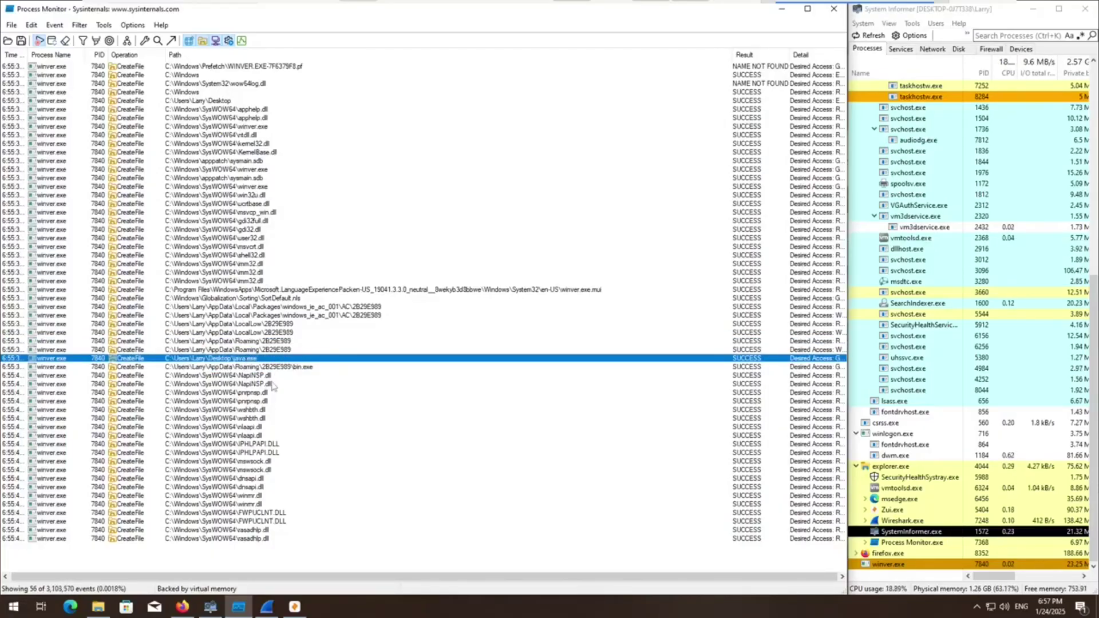
Step: Jump to the location of bin.exe from its winver.exe event and dock the 2B29E989 folder window beside Process Monitor
{"action": "left_click", "coordinate": [284, 368]}
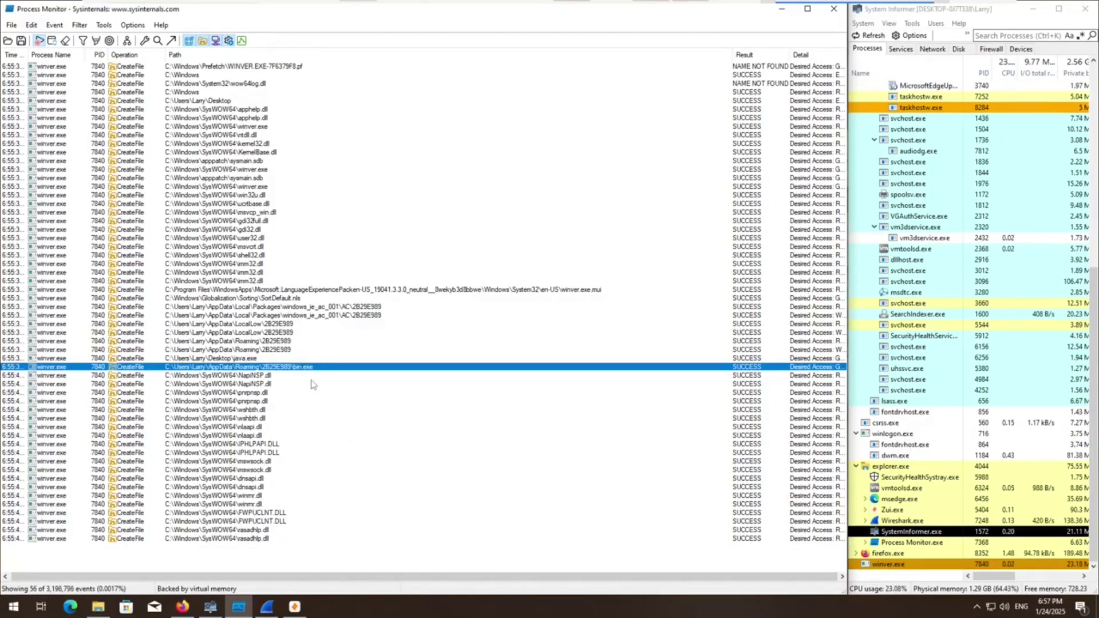
{"action": "right_click", "coordinate": [284, 369]}
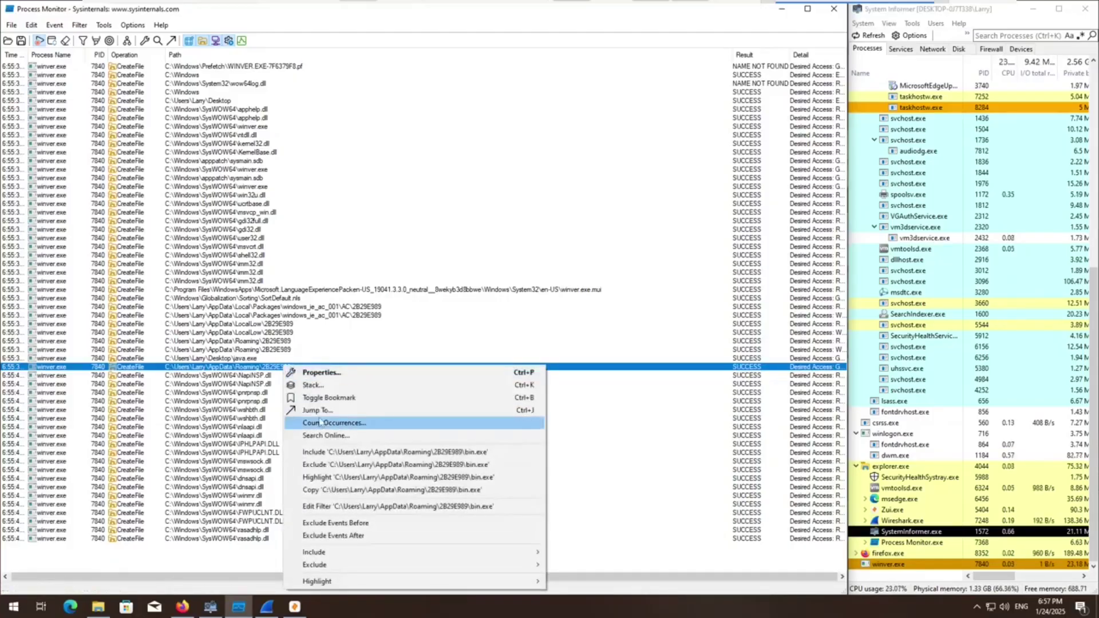
{"action": "left_click", "coordinate": [325, 411]}
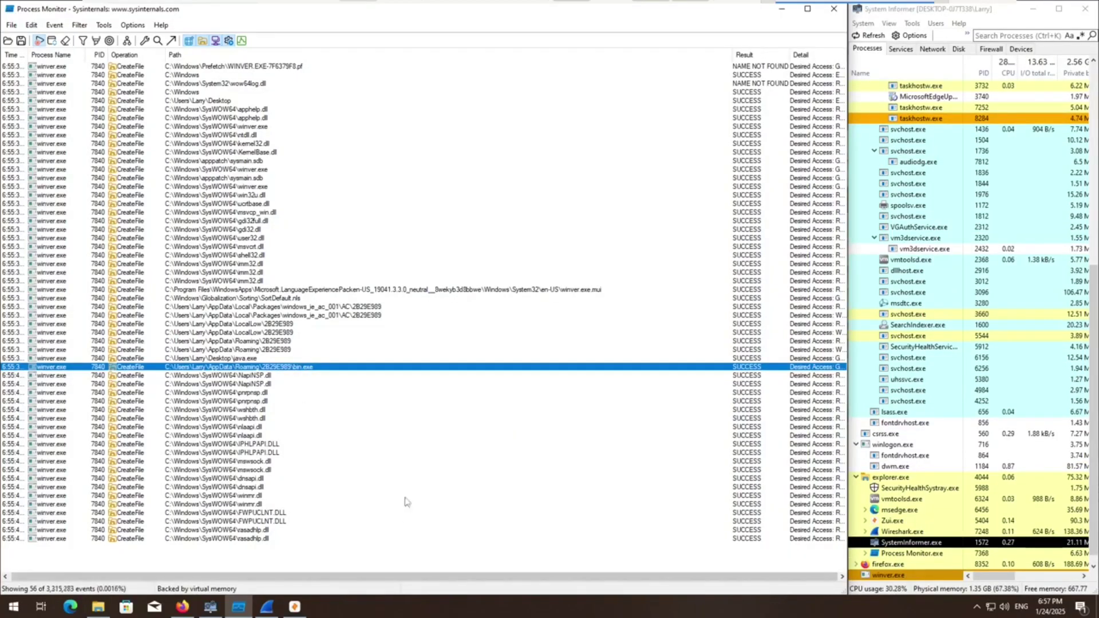
{"action": "left_click_drag", "start_coordinate": [550, 196], "coordinate": [779, 200]}
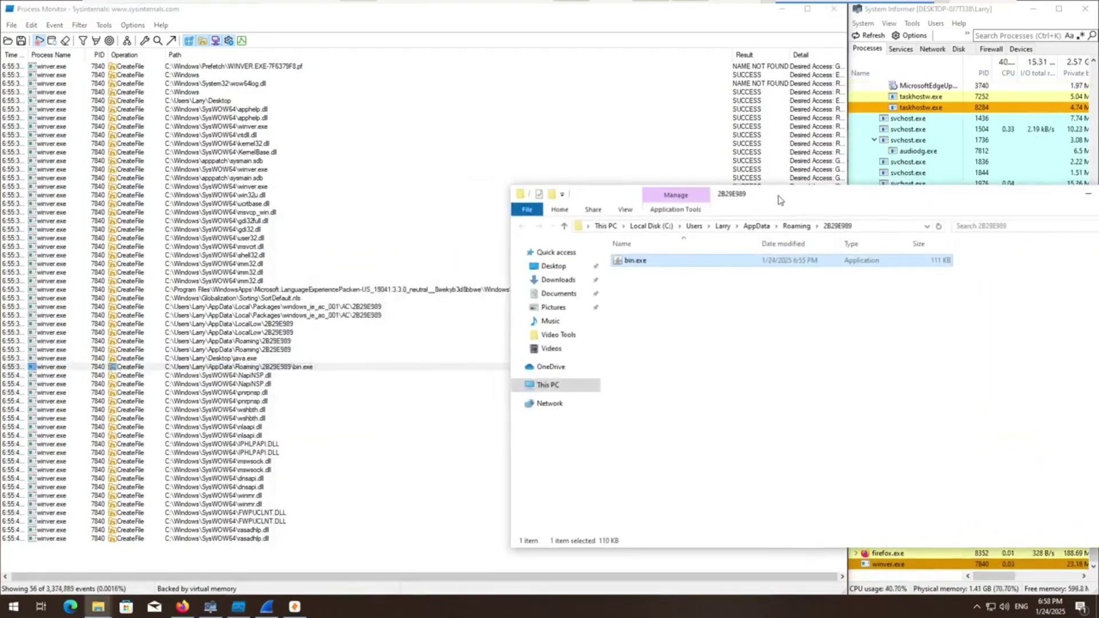
{"action": "left_click_drag", "start_coordinate": [786, 208], "coordinate": [1098, 252]}
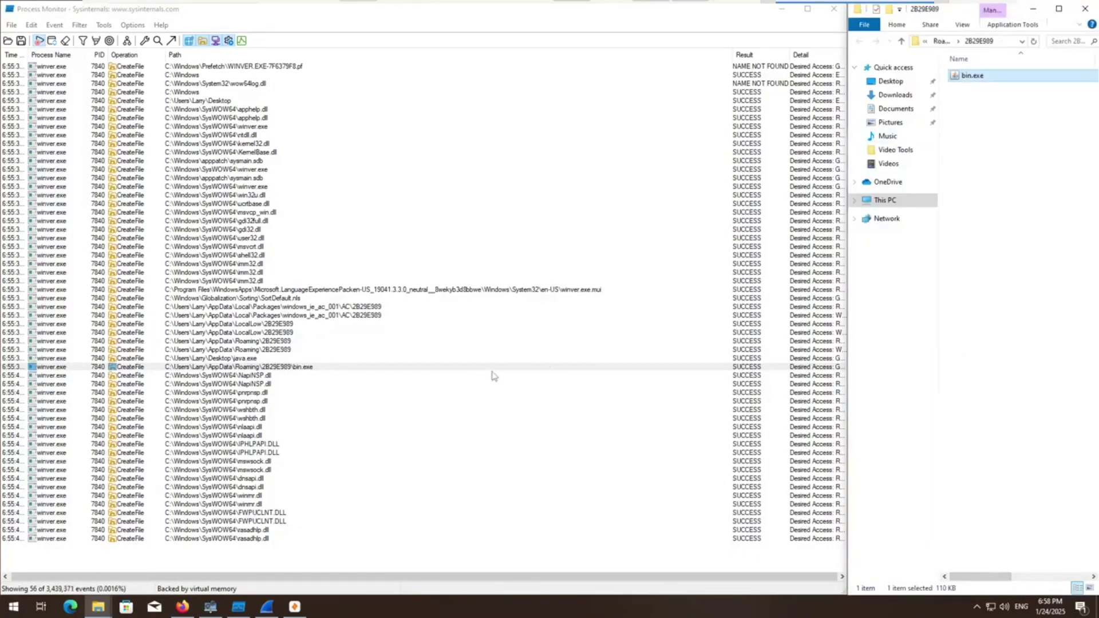
Step: Review the general and detailed file properties of bin.exe, close them, and minimize the 2B29E989 folder window
{"action": "right_click", "coordinate": [974, 76]}
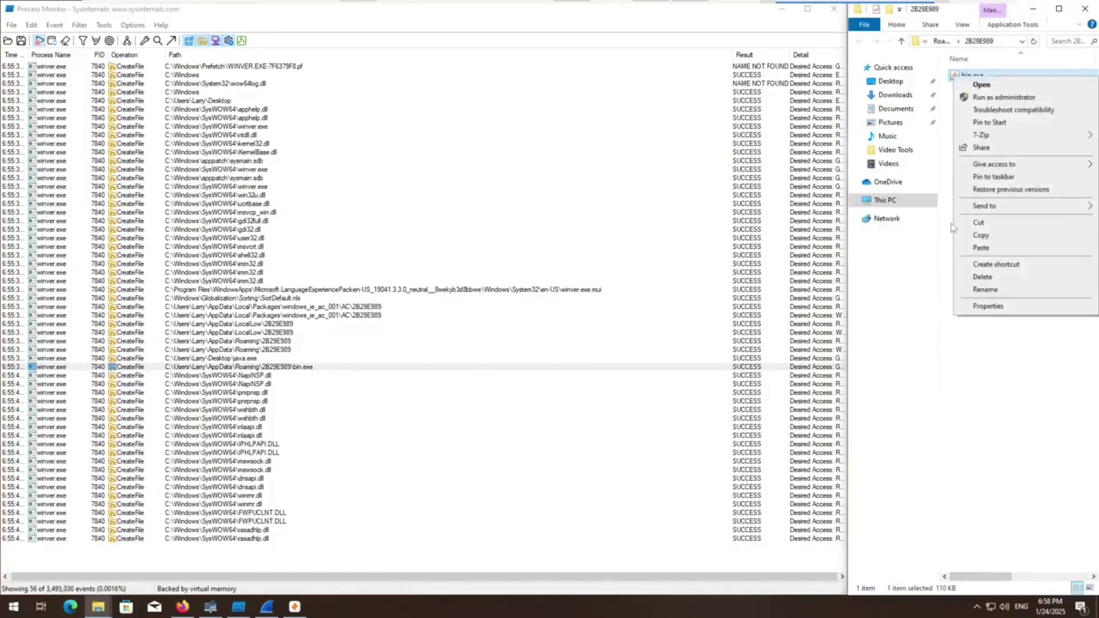
{"action": "left_click", "coordinate": [963, 306]}
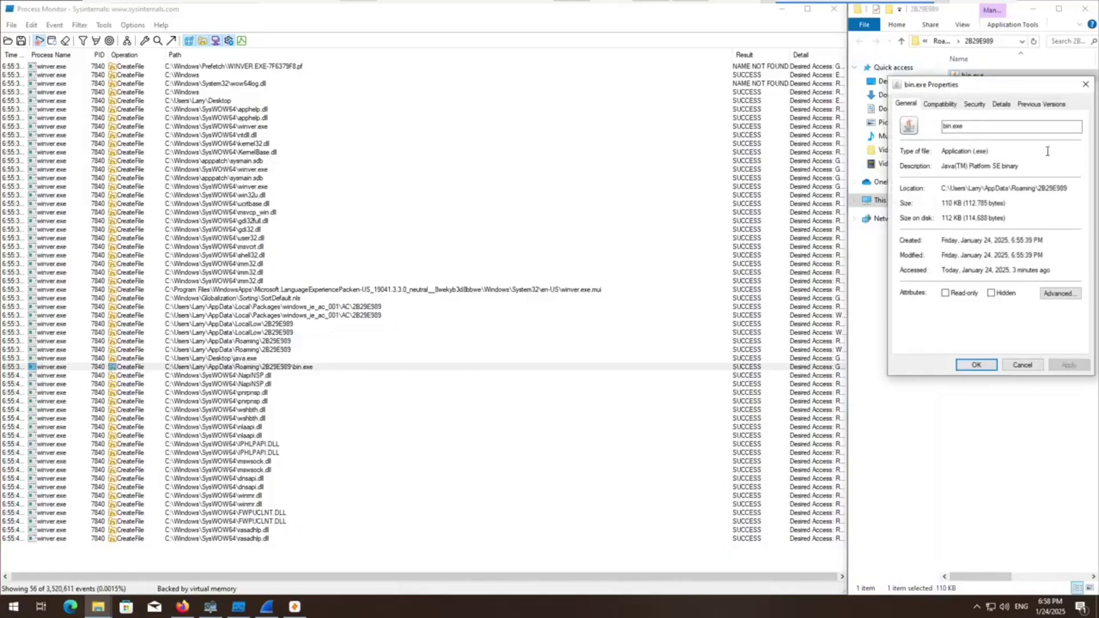
{"action": "left_click", "coordinate": [1001, 105]}
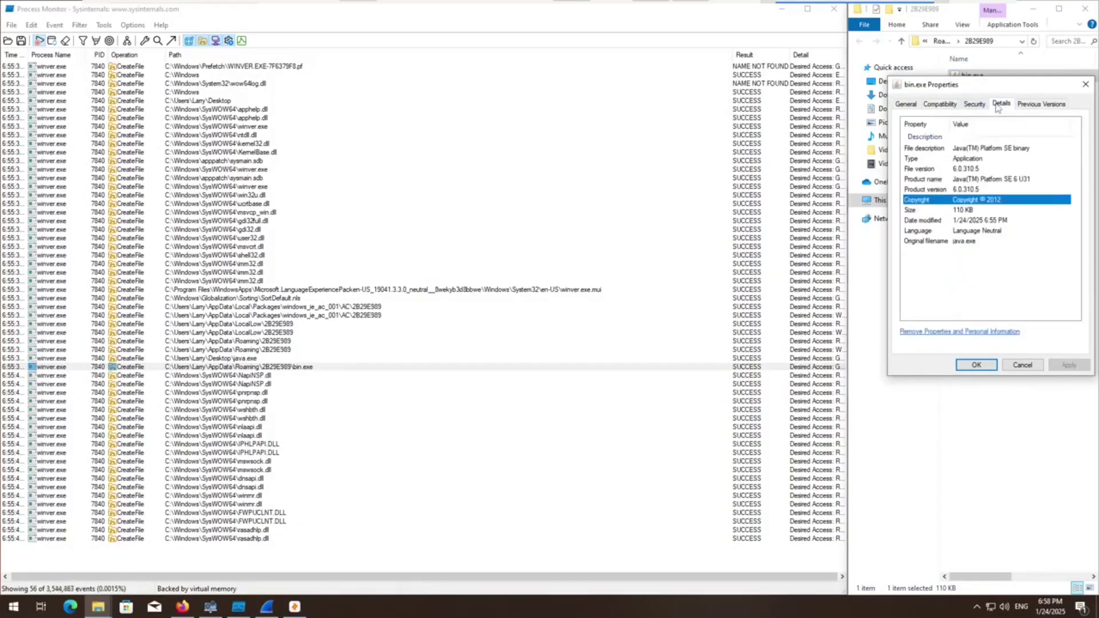
{"action": "left_click", "coordinate": [1085, 84]}
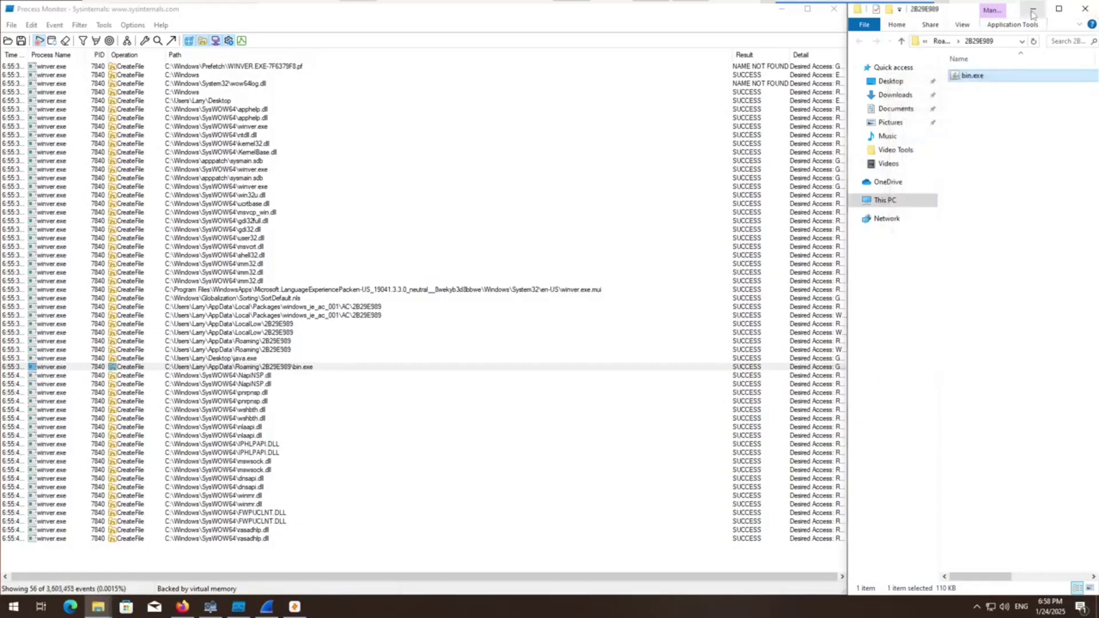
{"action": "left_click", "coordinate": [1033, 8]}
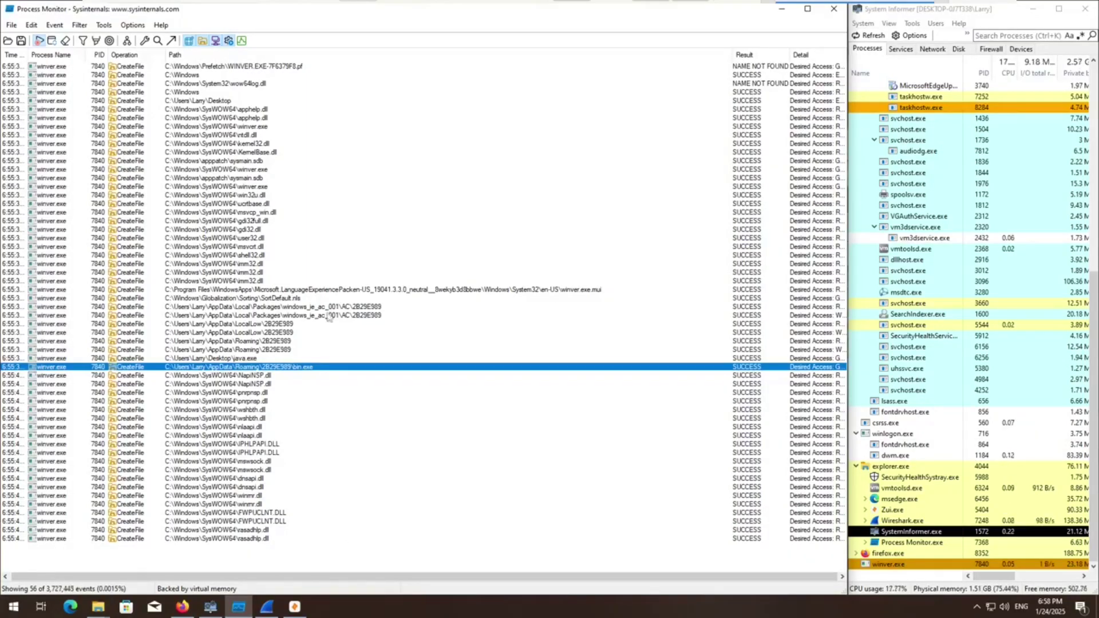
Step: Clear all captured events in Process Monitor and minimize its window
{"action": "left_click", "coordinate": [65, 40]}
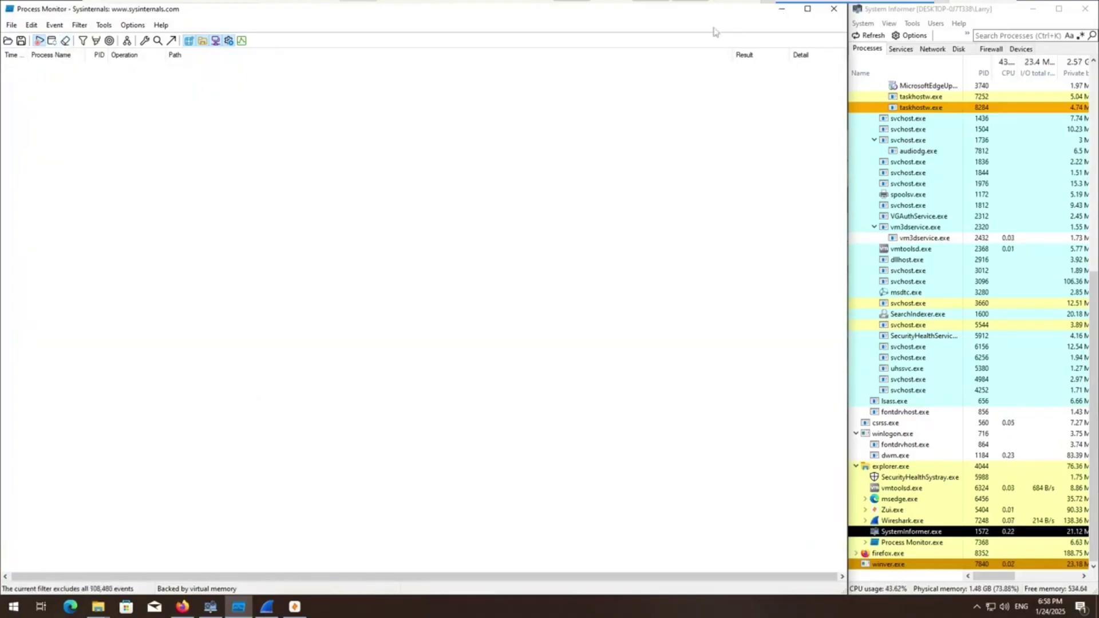
{"action": "double_click", "coordinate": [648, 13]}
{"action": "left_click", "coordinate": [770, 76]}
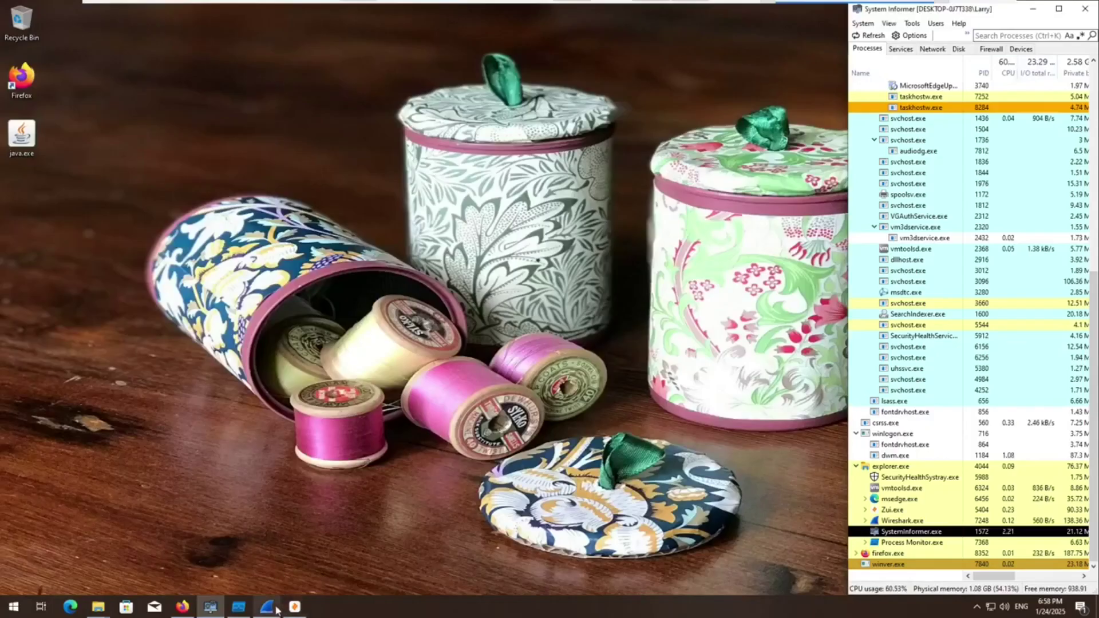
Step: Switch to Wireshark to view the live Ethernet0 capture, and minimize System Informer
{"action": "mouse_move", "coordinate": [295, 609]}
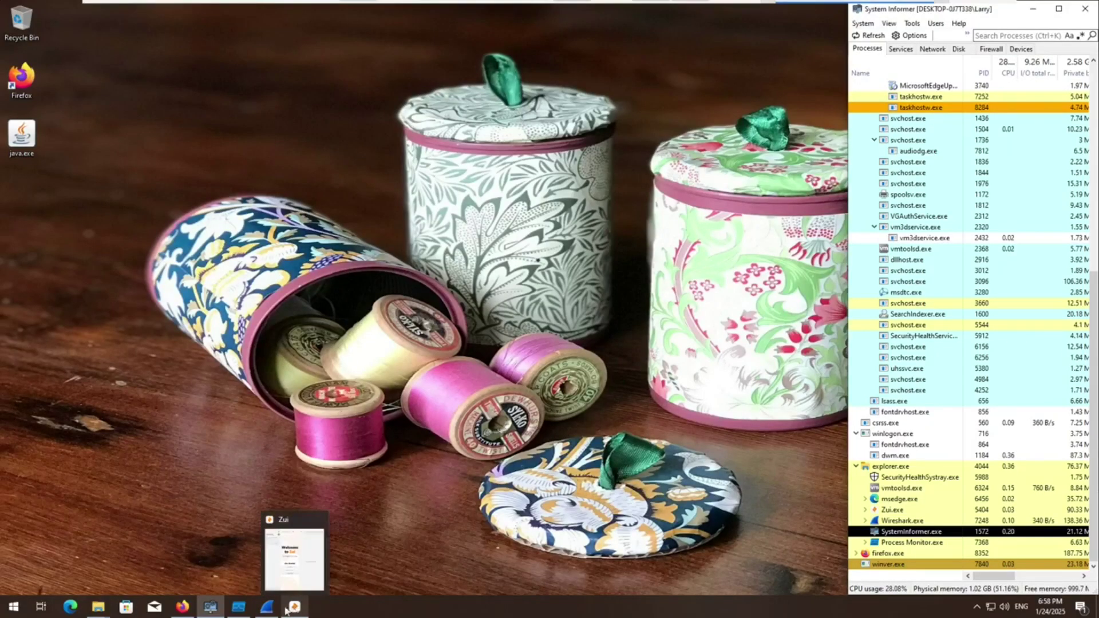
{"action": "left_click", "coordinate": [266, 607]}
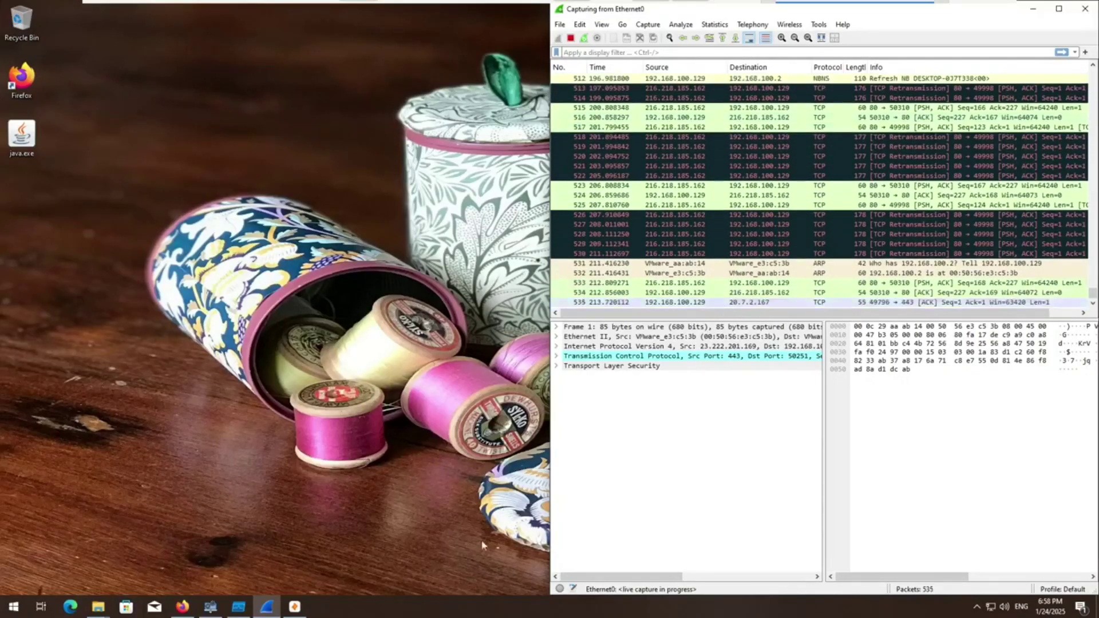
{"action": "left_click", "coordinate": [211, 607]}
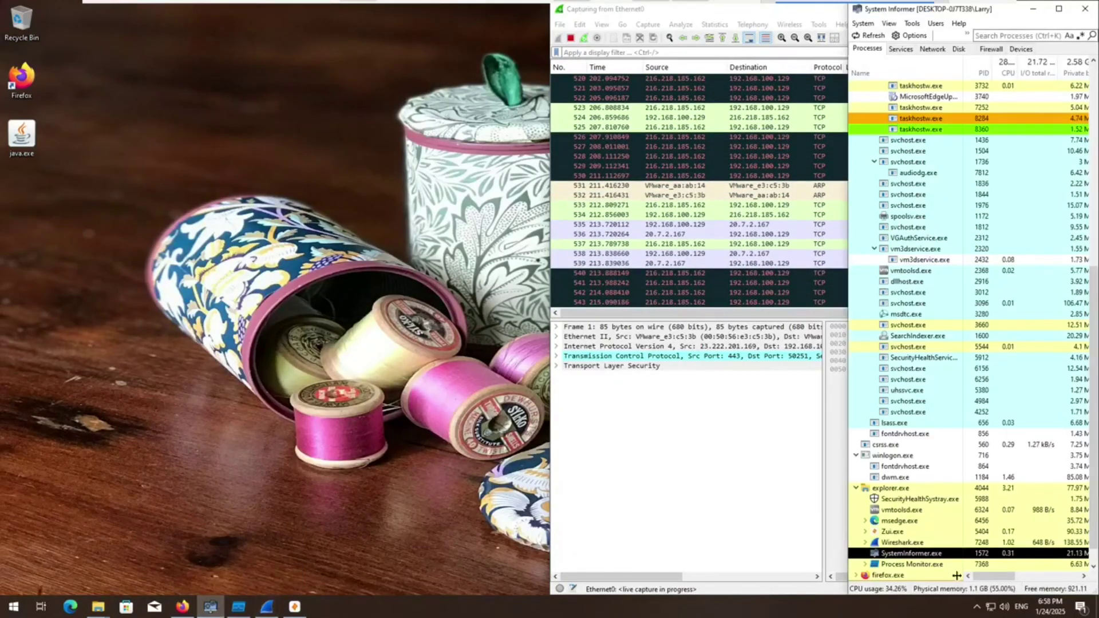
{"action": "left_click", "coordinate": [1034, 8]}
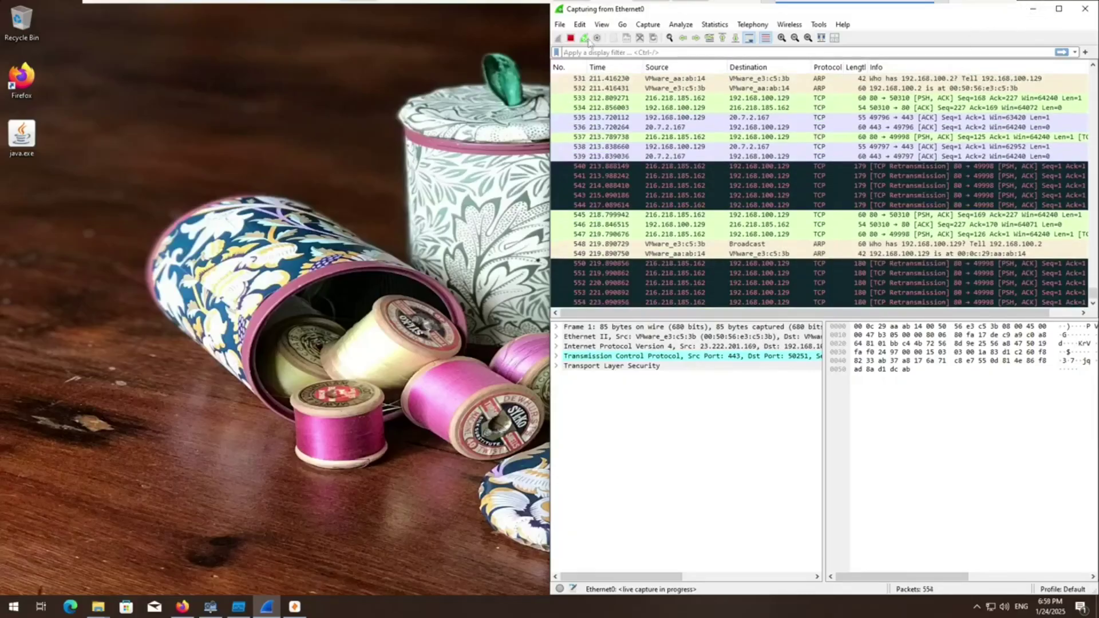
Step: Stop the Ethernet0 capture, save it as 1.pcapng, and start capturing again
{"action": "left_click", "coordinate": [577, 37]}
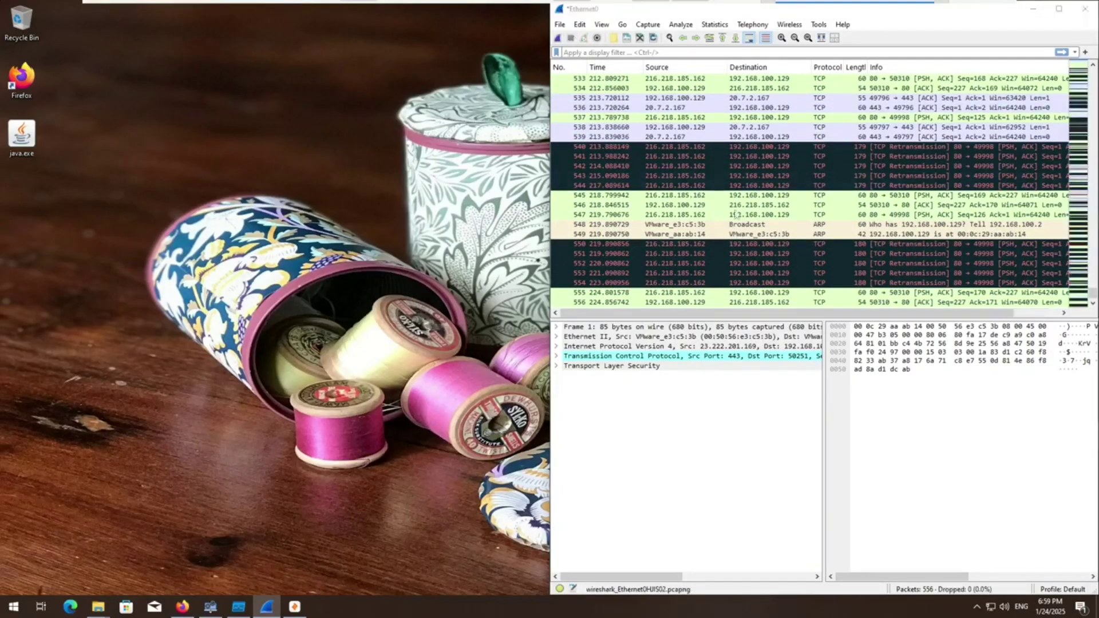
{"action": "key", "text": "ctrl+s"}
{"action": "type", "text": "1"}
{"action": "left_click", "coordinate": [1050, 383]}
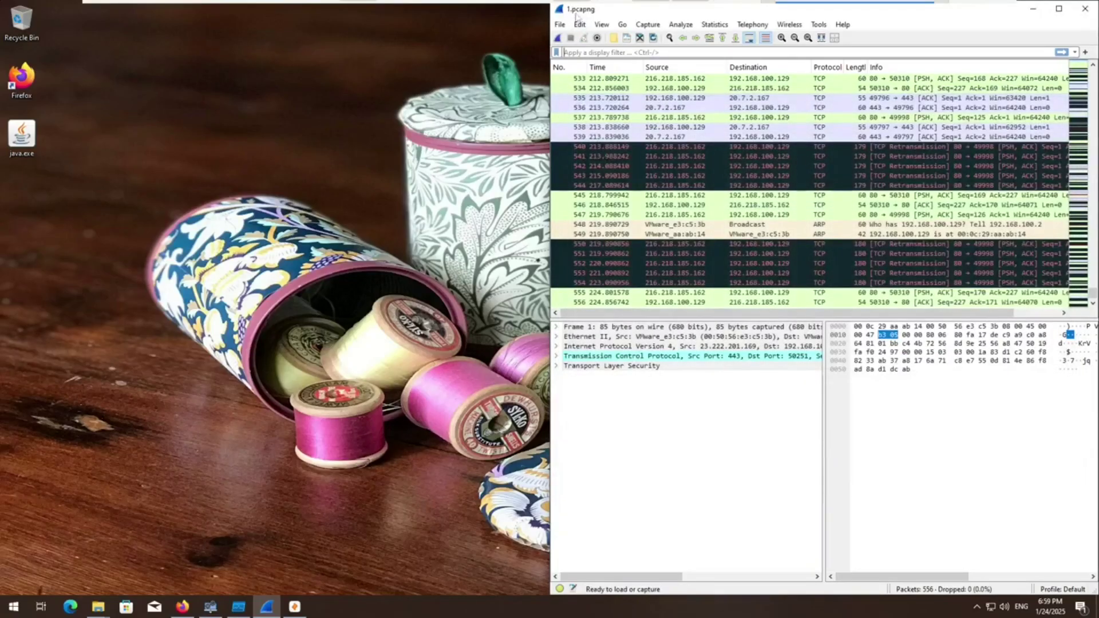
{"action": "left_click", "coordinate": [557, 39]}
Step: Switch to Zui and import the 1.pcapng capture from the Documents folder as a new pool
{"action": "left_click", "coordinate": [295, 607]}
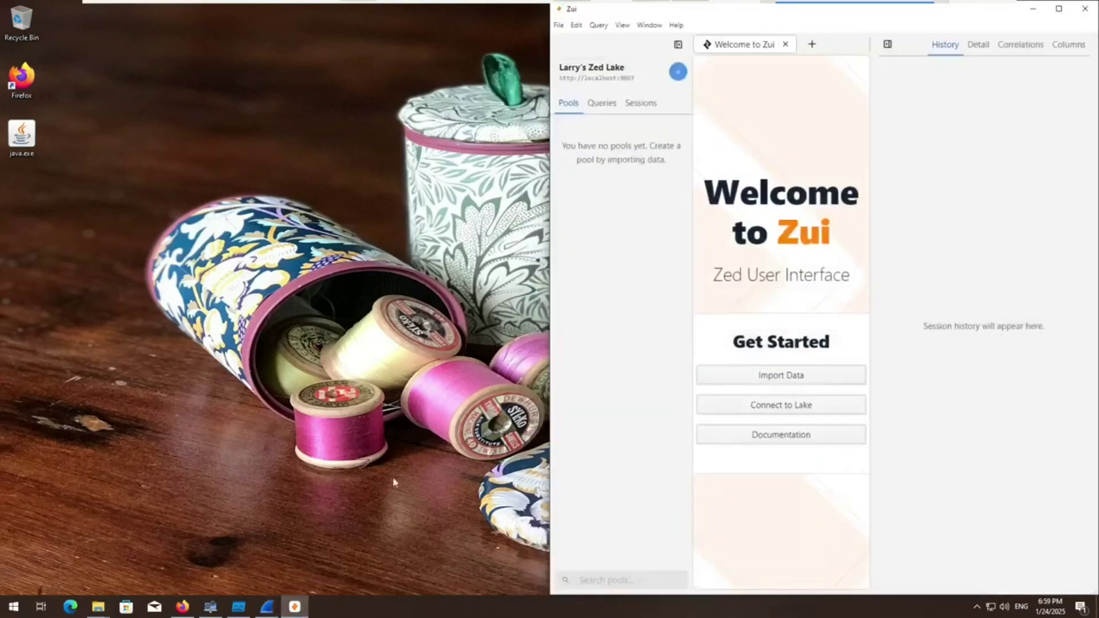
{"action": "left_click", "coordinate": [786, 376]}
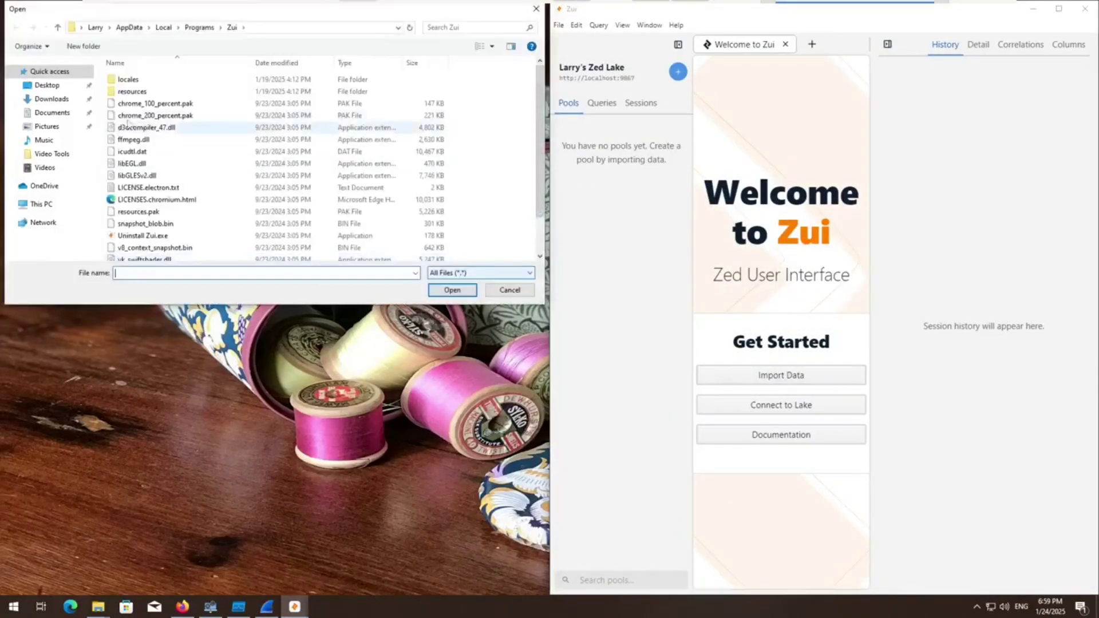
{"action": "left_click", "coordinate": [47, 85]}
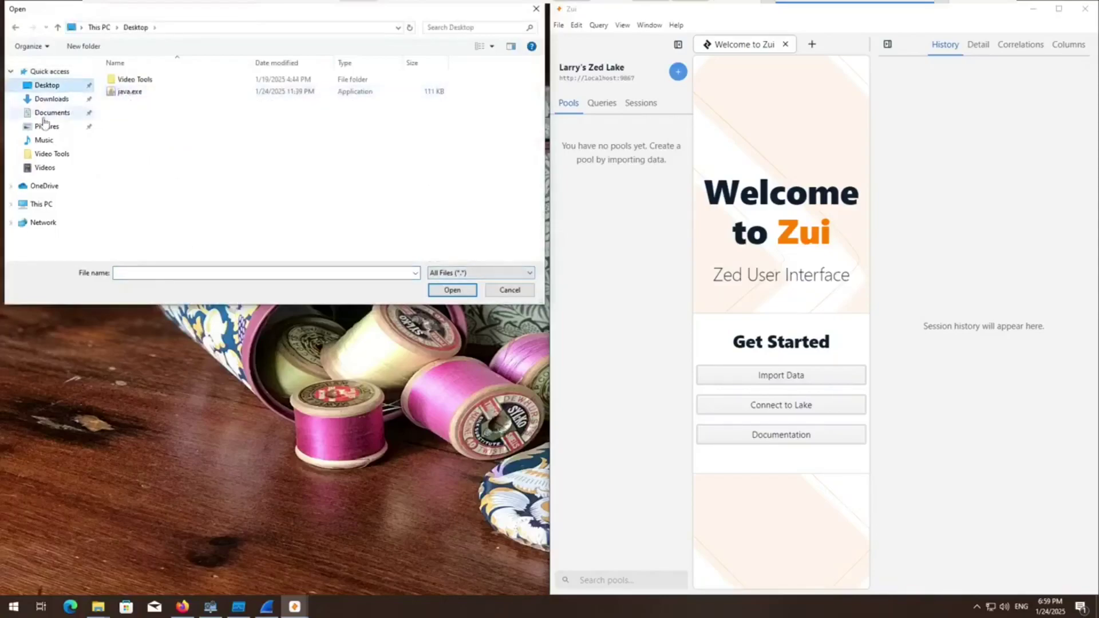
{"action": "left_click", "coordinate": [50, 112]}
{"action": "double_click", "coordinate": [134, 80]}
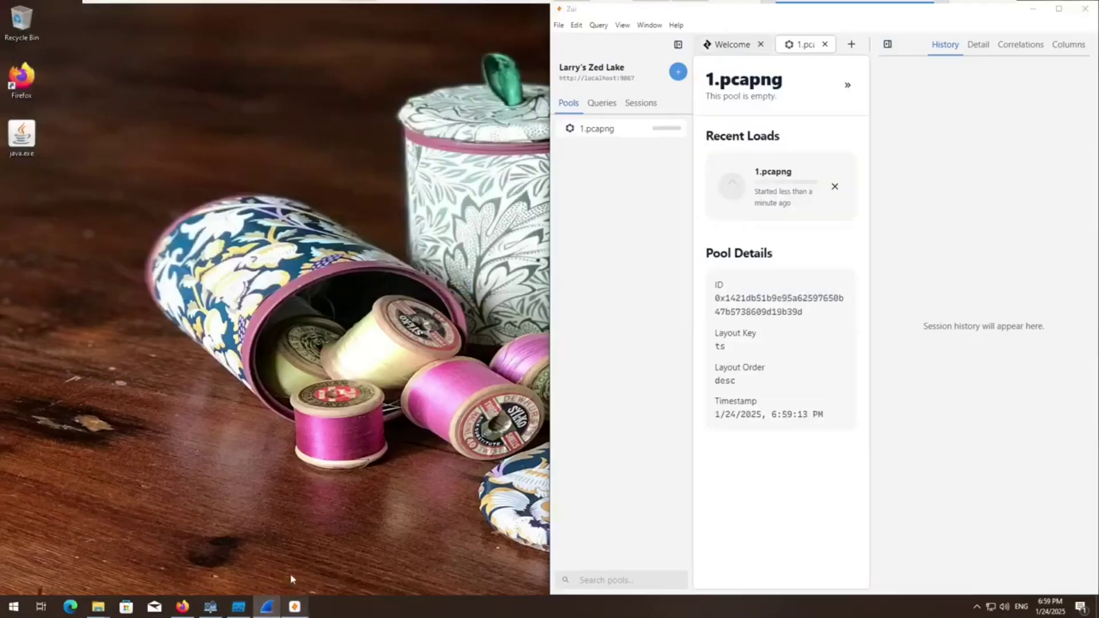
Step: Launch a second Wireshark window, snap it to half of the screen, and open 1.pcapng in it
{"action": "right_click", "coordinate": [280, 602]}
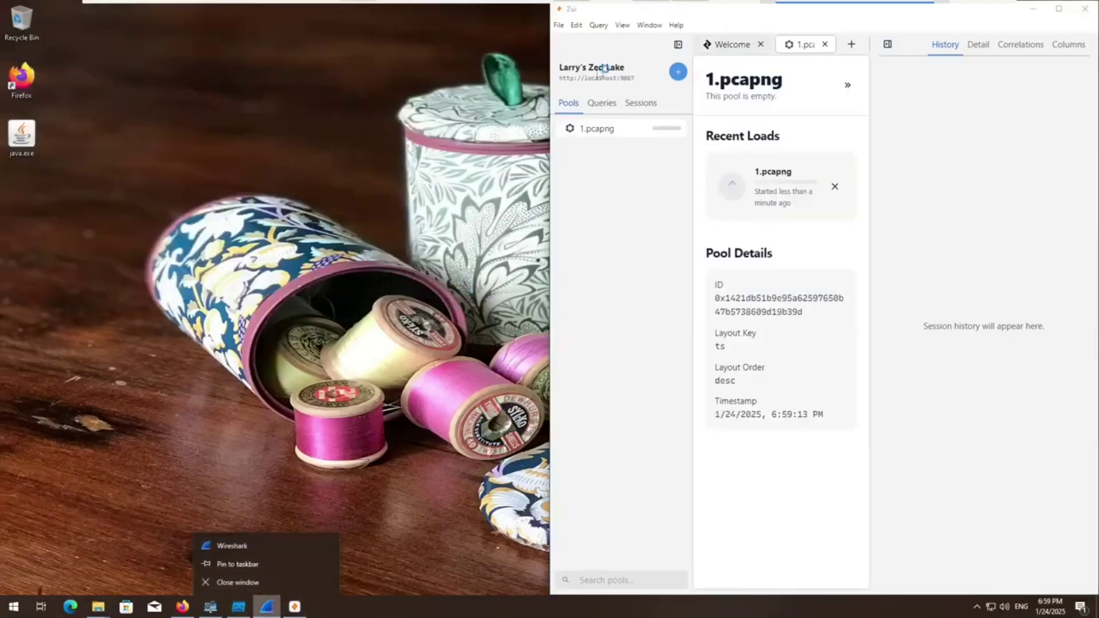
{"action": "left_click", "coordinate": [280, 544]}
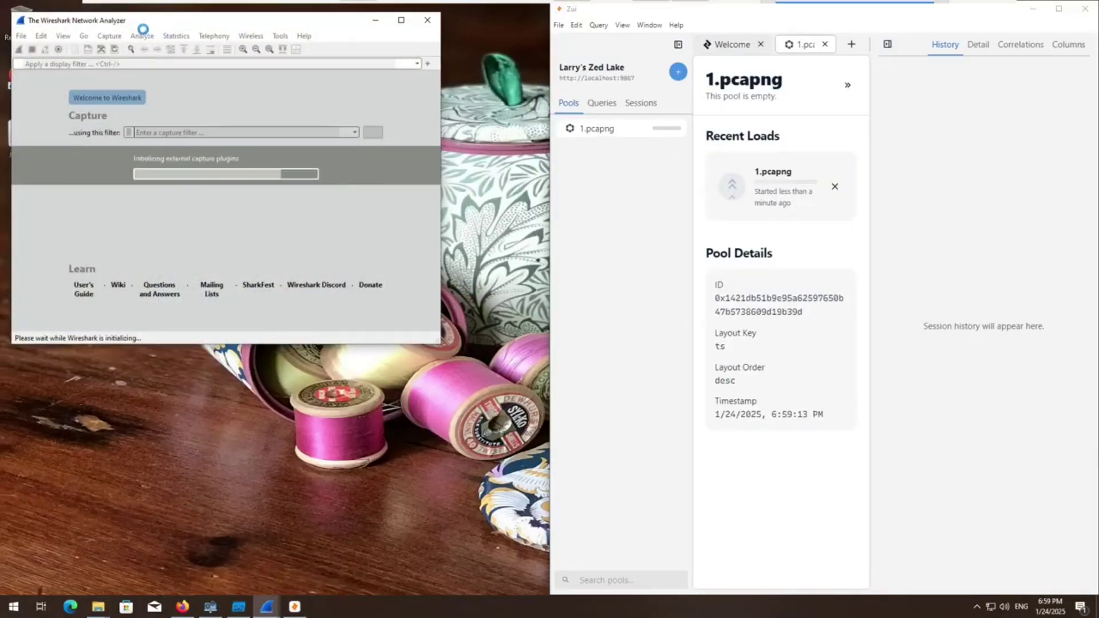
{"action": "key", "text": "super+Right"}
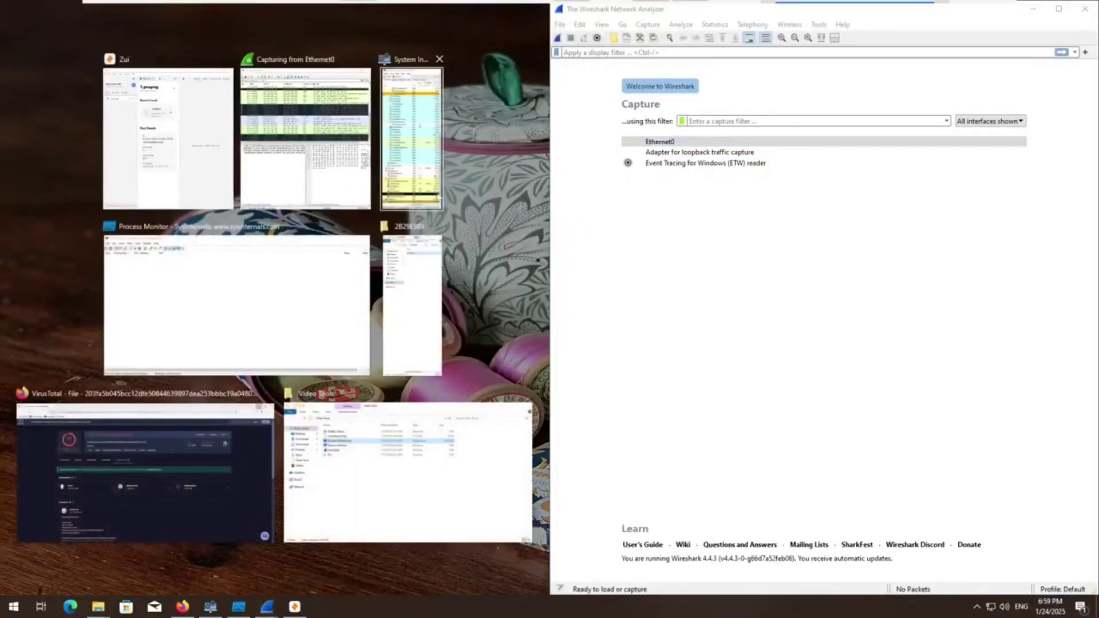
{"action": "key", "text": "Escape"}
{"action": "left_click", "coordinate": [558, 25]}
{"action": "left_click", "coordinate": [572, 37]}
{"action": "double_click", "coordinate": [662, 173]}
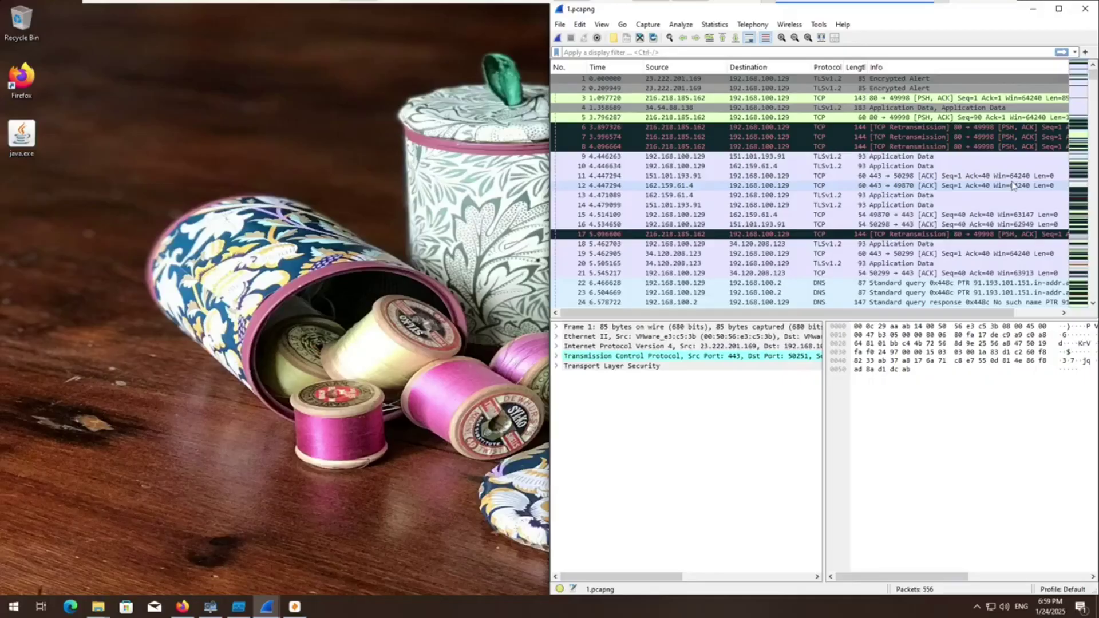
Step: Examine the 1.pcapng packet list, including packet 27, for the contacted remote hosts, DNS queries and TCP retransmissions
{"action": "scroll", "coordinate": [693, 152], "scroll_direction": "down", "scroll_amount": 2}
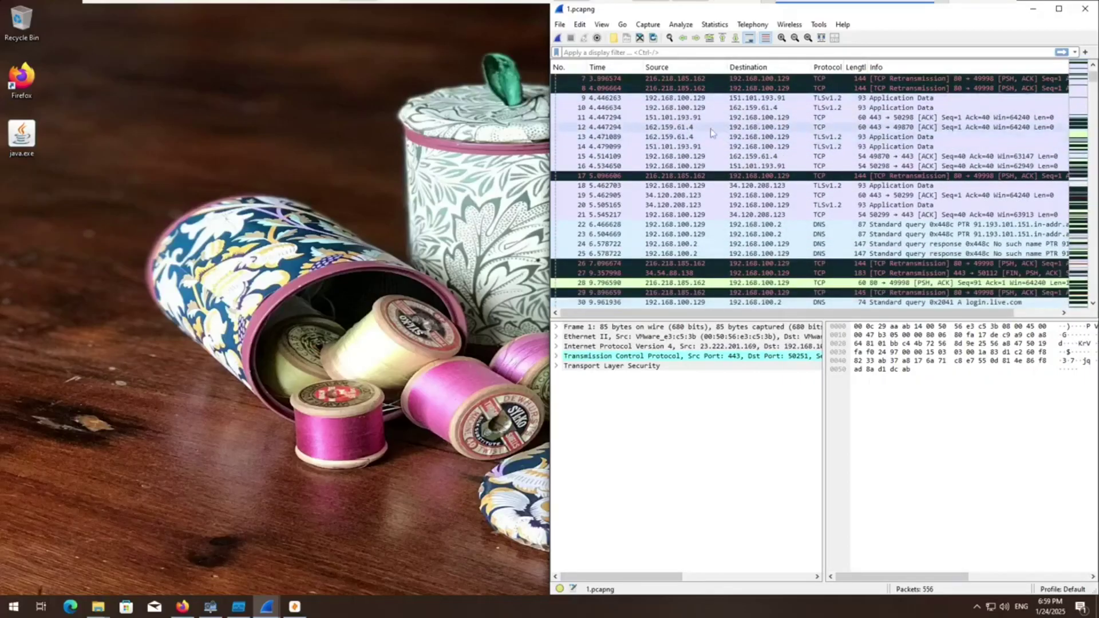
{"action": "scroll", "coordinate": [687, 189], "scroll_direction": "down", "scroll_amount": 3}
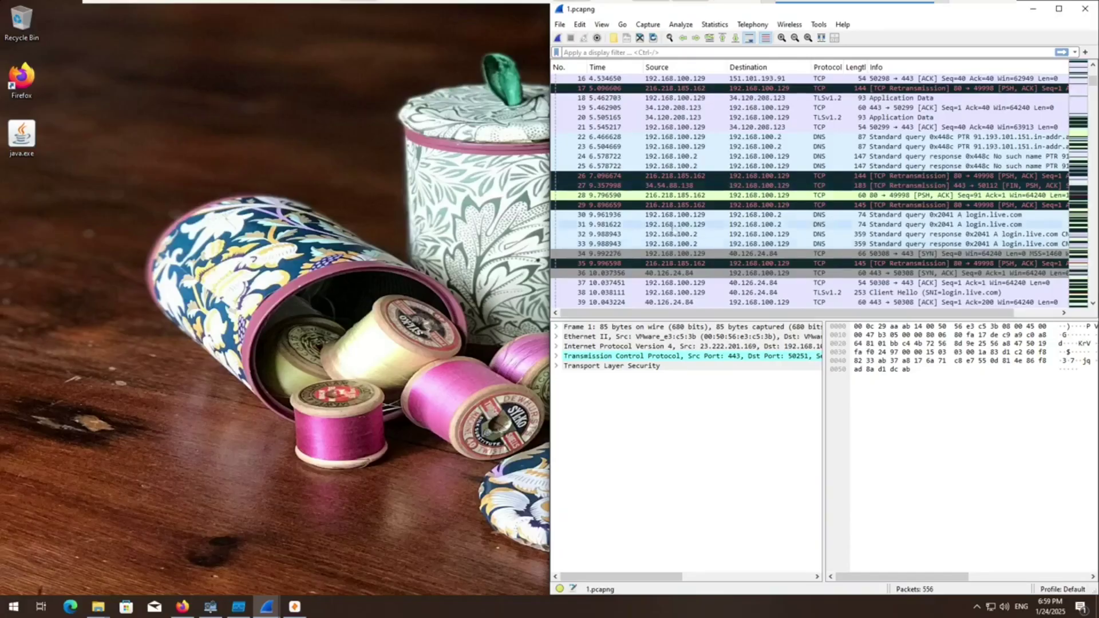
{"action": "left_click", "coordinate": [642, 186]}
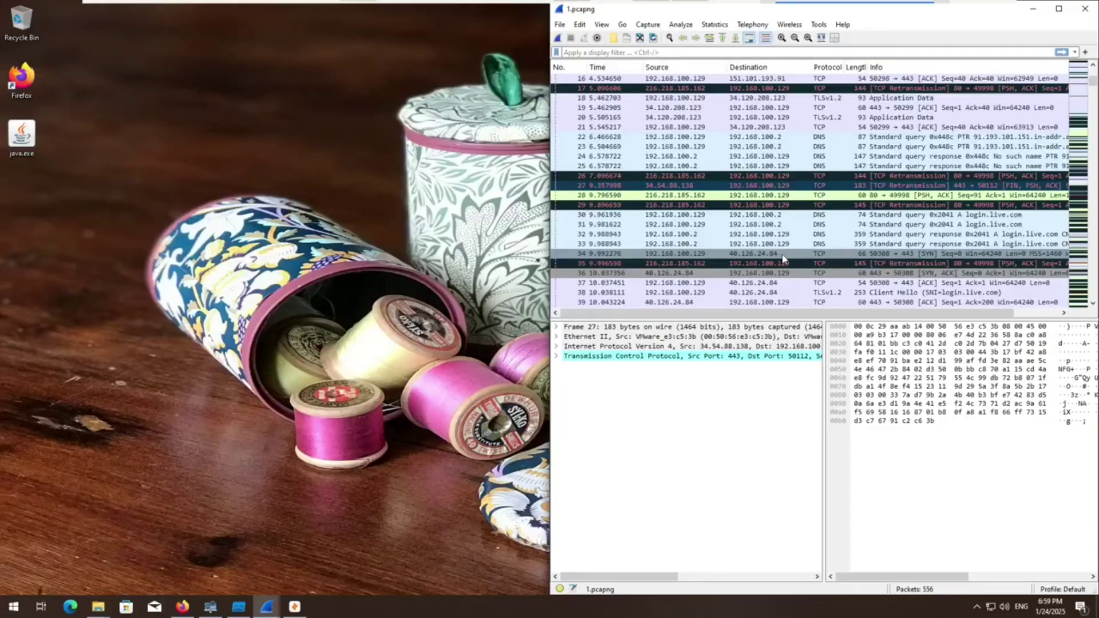
{"action": "scroll", "coordinate": [779, 261], "scroll_direction": "down", "scroll_amount": 1}
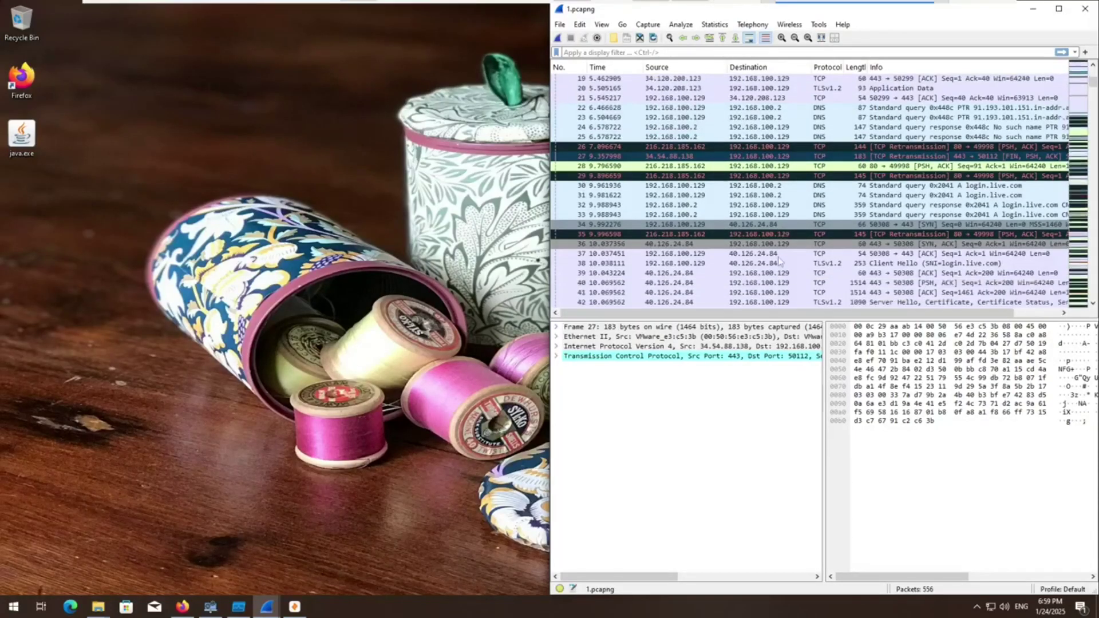
{"action": "scroll", "coordinate": [778, 261], "scroll_direction": "down", "scroll_amount": 5}
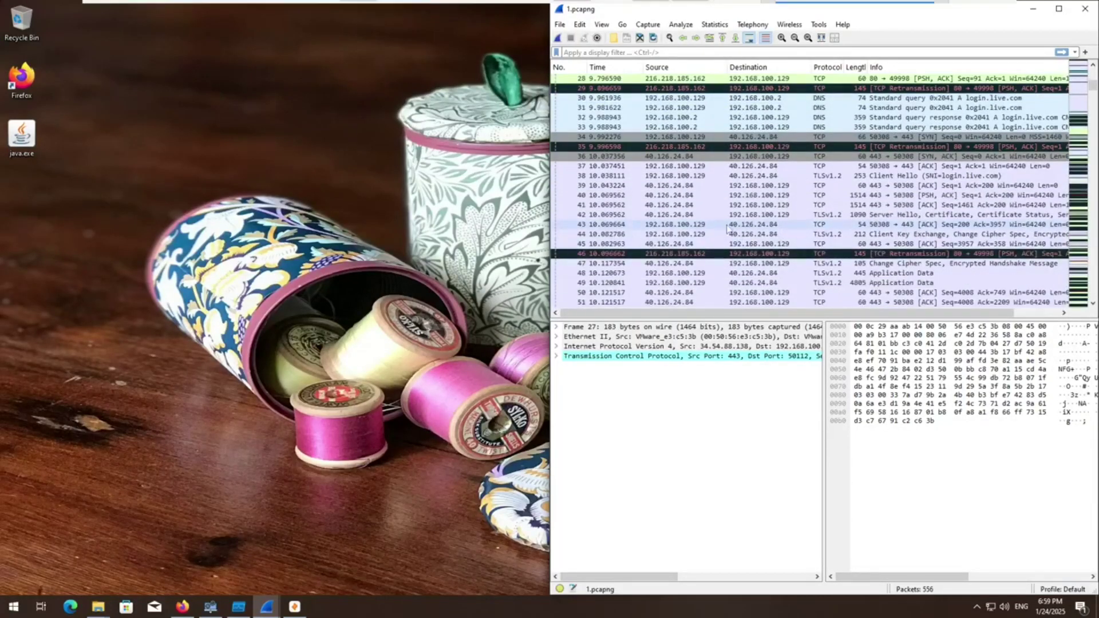
{"action": "scroll", "coordinate": [726, 229], "scroll_direction": "down", "scroll_amount": 9}
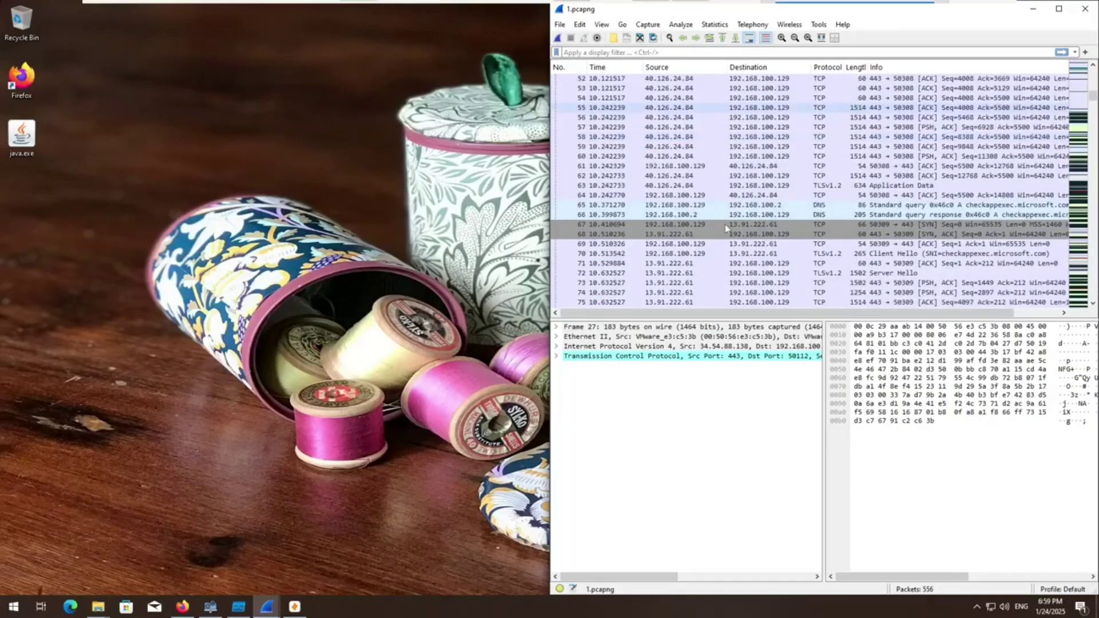
{"action": "scroll", "coordinate": [724, 229], "scroll_direction": "down", "scroll_amount": 15}
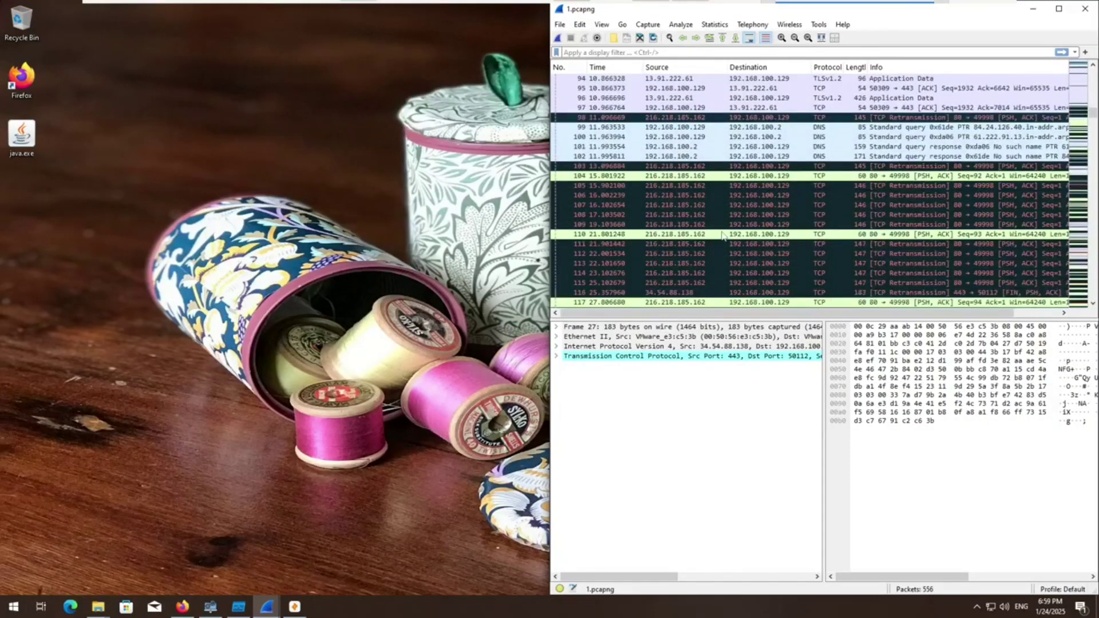
{"action": "scroll", "coordinate": [721, 240], "scroll_direction": "down", "scroll_amount": 14}
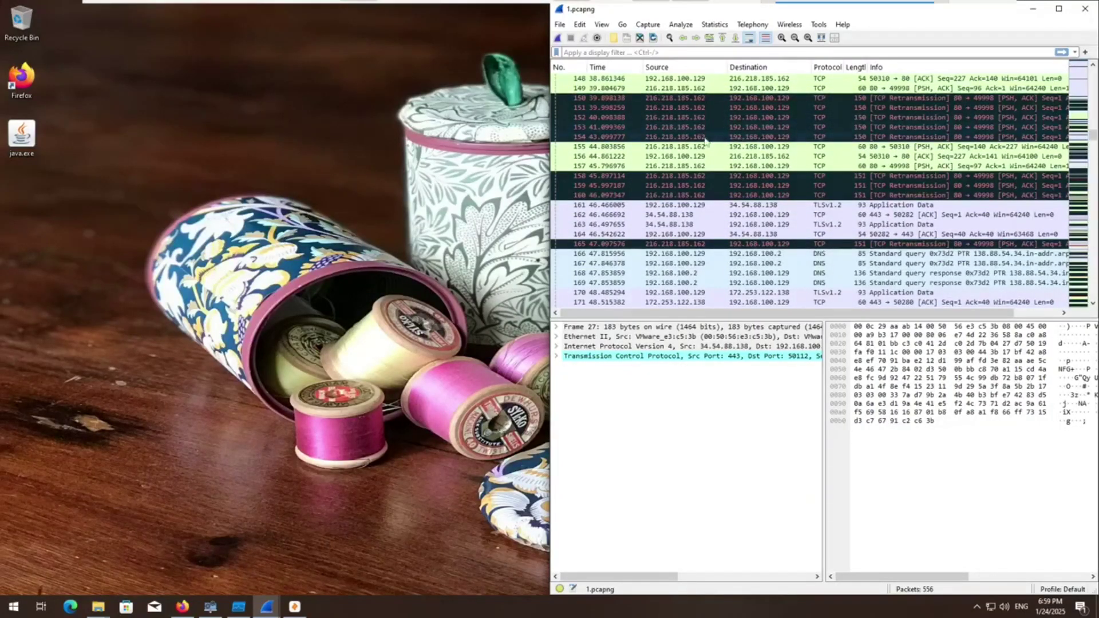
{"action": "scroll", "coordinate": [712, 117], "scroll_direction": "up", "scroll_amount": 1}
{"action": "scroll", "coordinate": [747, 158], "scroll_direction": "down", "scroll_amount": 9}
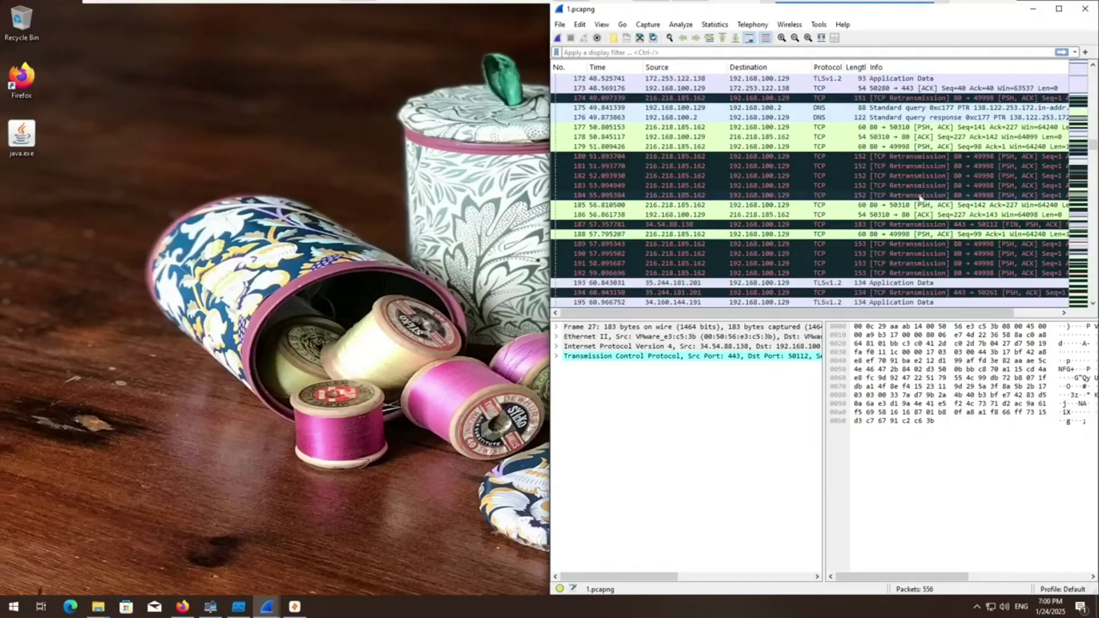
{"action": "scroll", "coordinate": [909, 237], "scroll_direction": "down", "scroll_amount": 4}
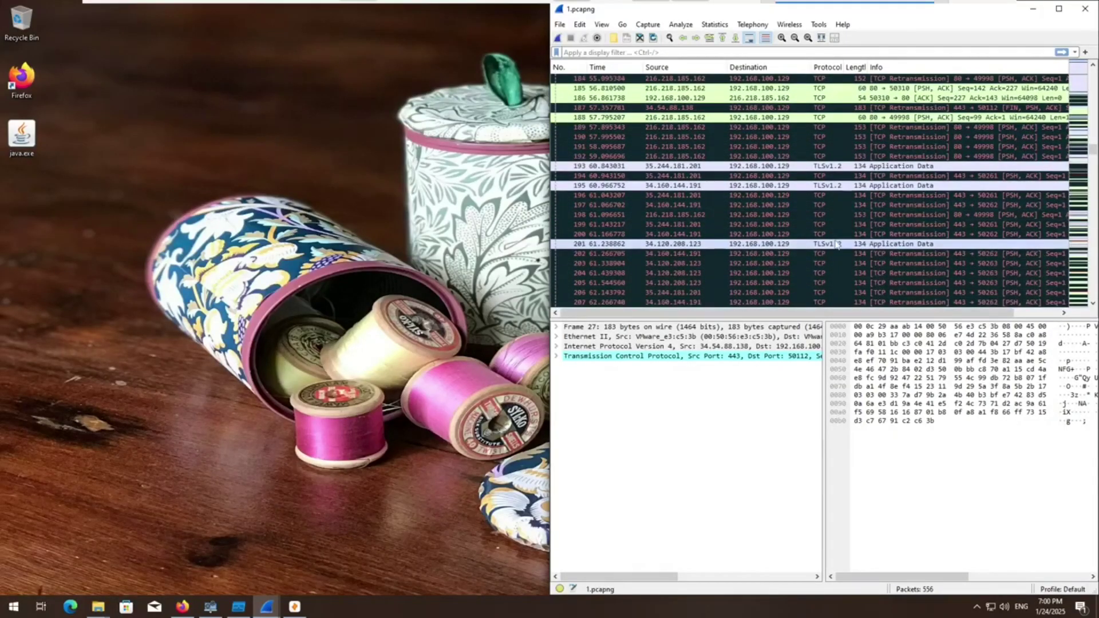
{"action": "scroll", "coordinate": [836, 248], "scroll_direction": "down", "scroll_amount": 1}
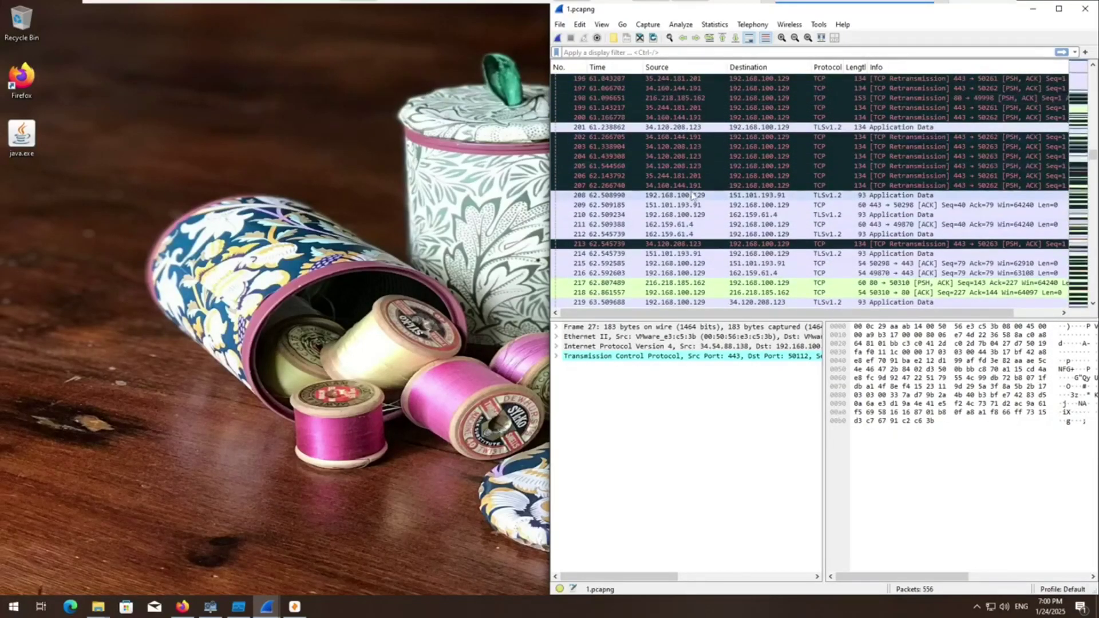
{"action": "scroll", "coordinate": [693, 195], "scroll_direction": "down", "scroll_amount": 2}
{"action": "scroll", "coordinate": [693, 194], "scroll_direction": "up", "scroll_amount": 1}
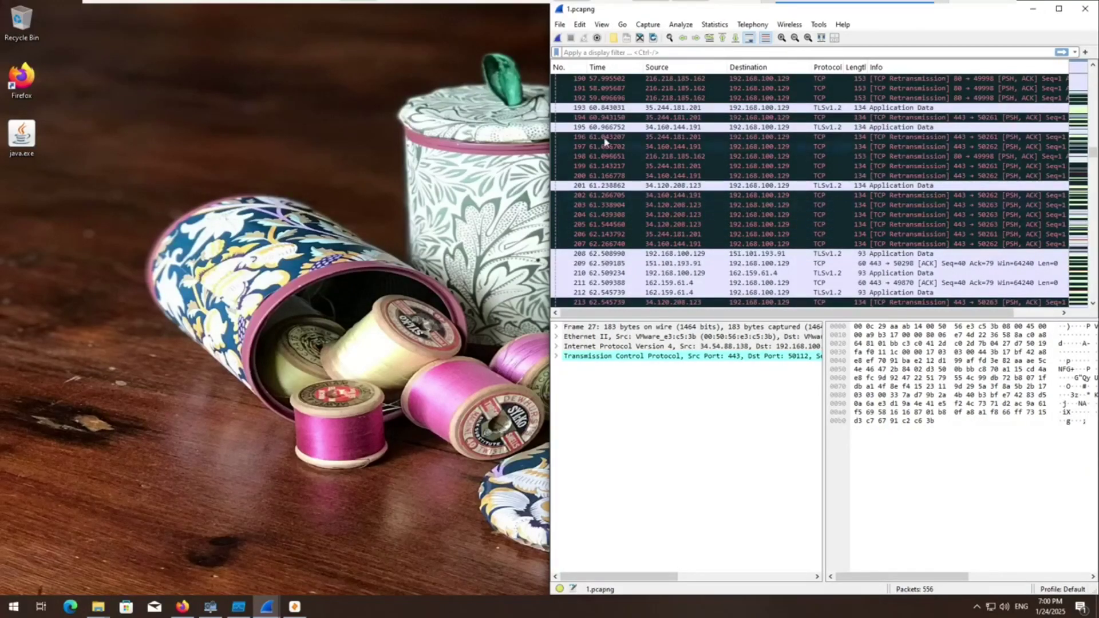
Step: Inspect packet 203 and the surrounding TCP retransmissions for their source addresses, and minimize the 1.pcapng window
{"action": "left_click", "coordinate": [651, 206]}
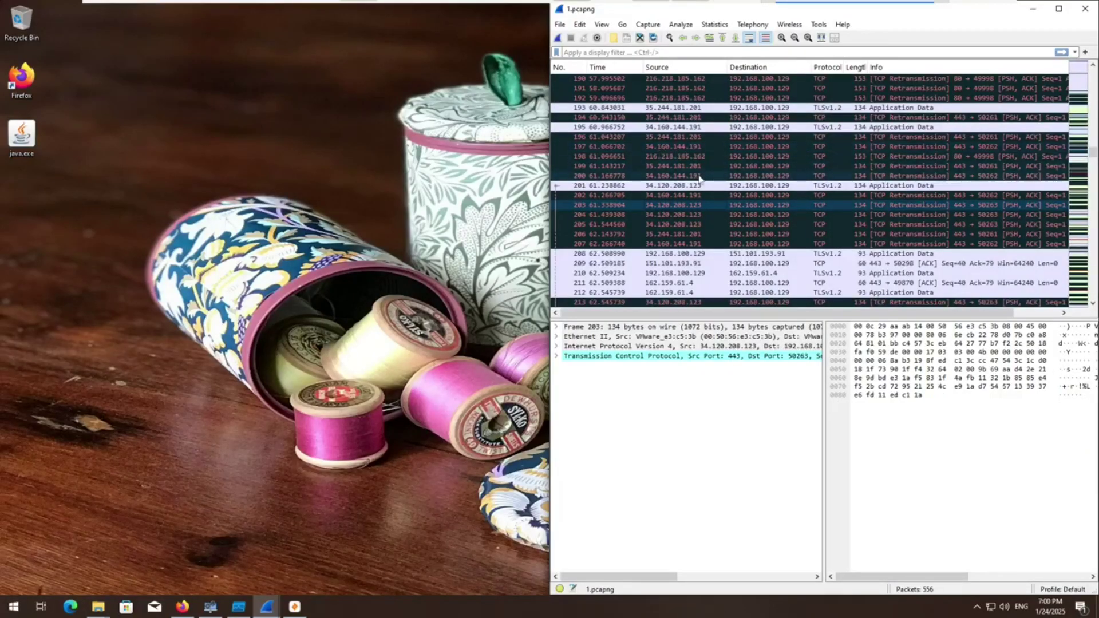
{"action": "scroll", "coordinate": [700, 178], "scroll_direction": "up", "scroll_amount": 1}
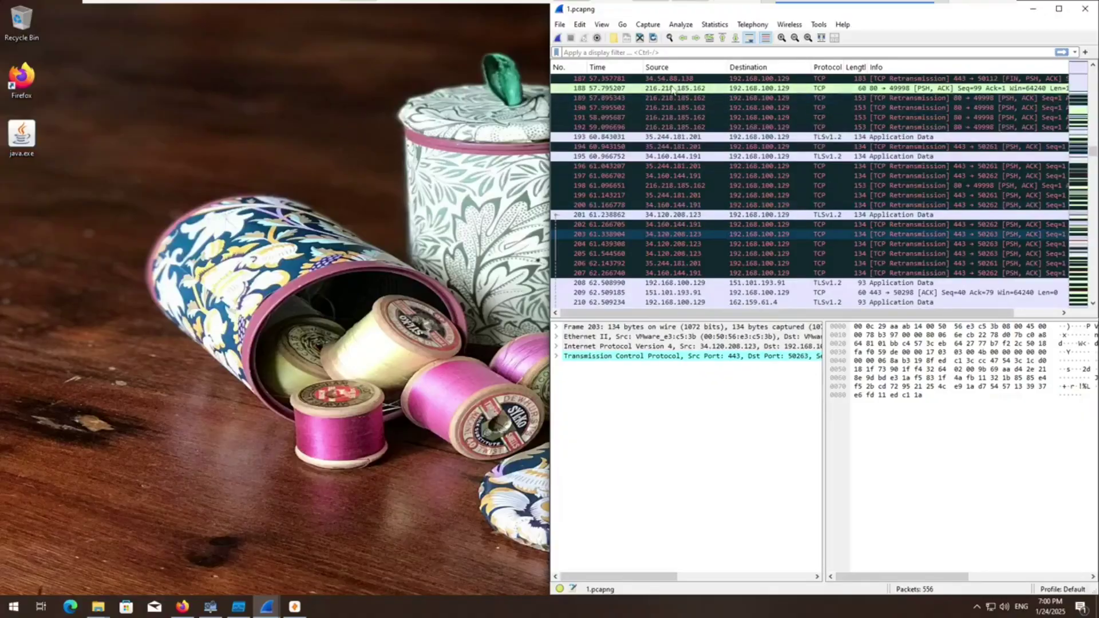
{"action": "scroll", "coordinate": [759, 134], "scroll_direction": "up", "scroll_amount": 4}
{"action": "scroll", "coordinate": [734, 163], "scroll_direction": "down", "scroll_amount": 10}
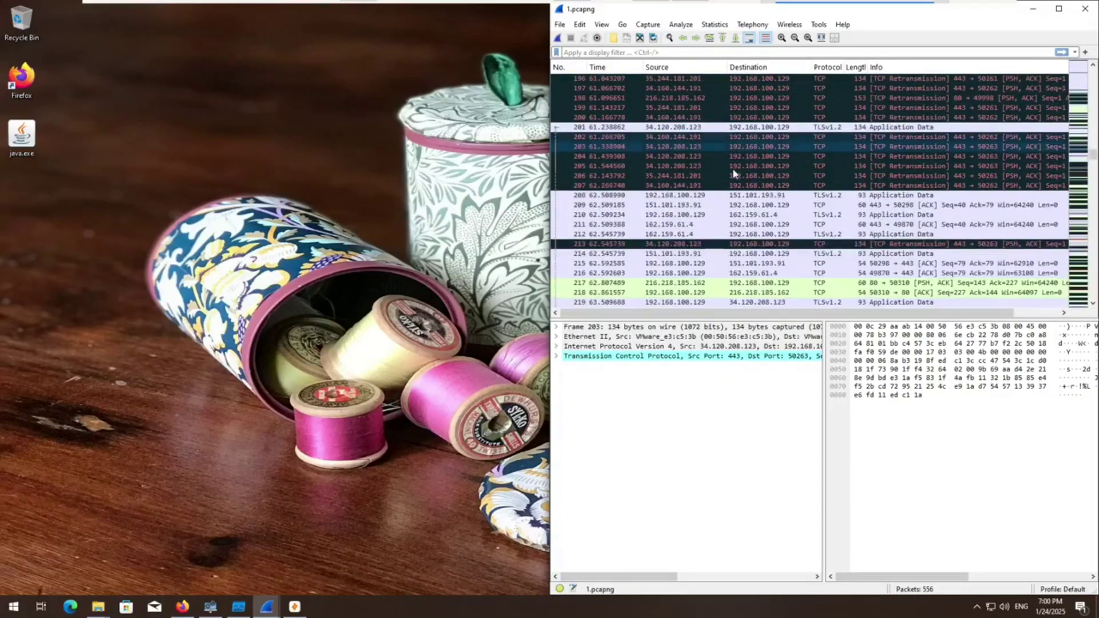
{"action": "scroll", "coordinate": [732, 172], "scroll_direction": "down", "scroll_amount": 2}
{"action": "scroll", "coordinate": [730, 179], "scroll_direction": "down", "scroll_amount": 2}
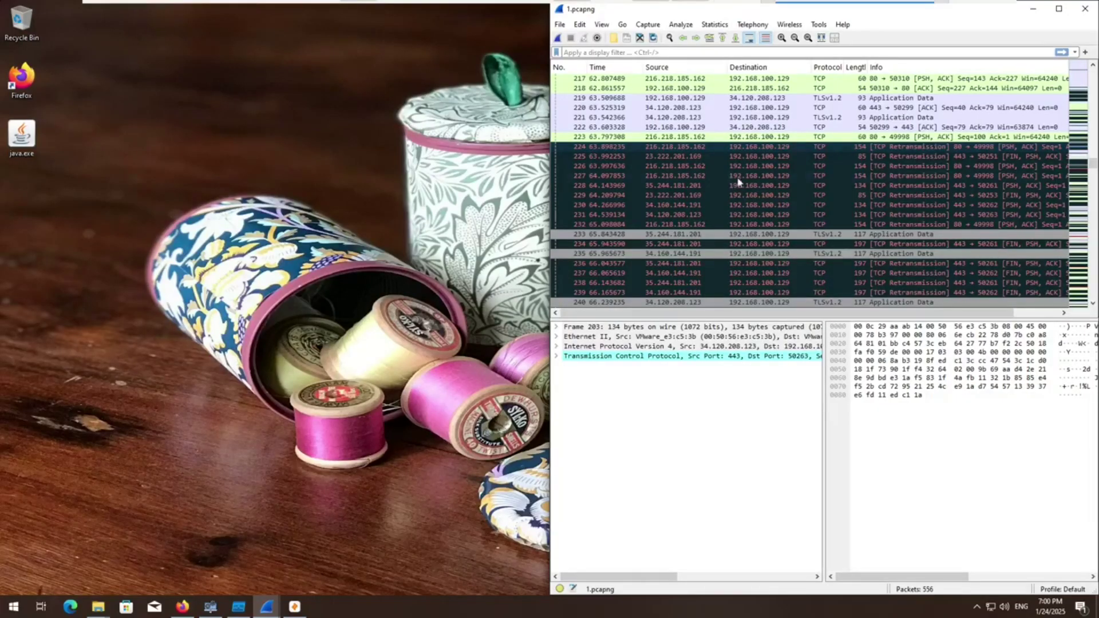
{"action": "scroll", "coordinate": [767, 186], "scroll_direction": "up", "scroll_amount": 12}
{"action": "scroll", "coordinate": [807, 192], "scroll_direction": "up", "scroll_amount": 4}
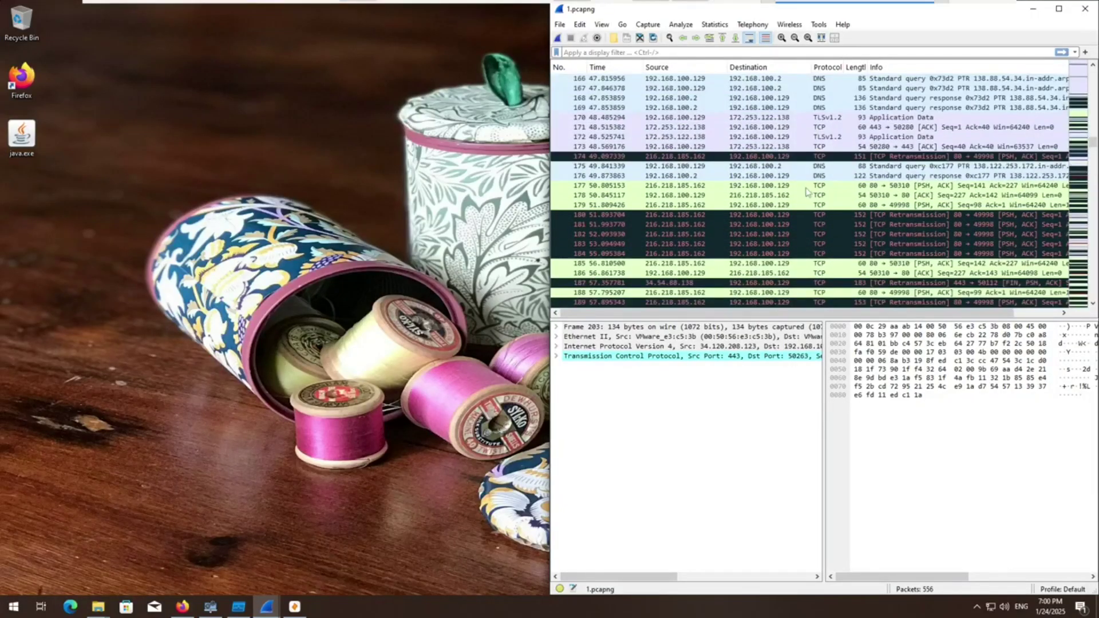
{"action": "left_click", "coordinate": [1034, 10]}
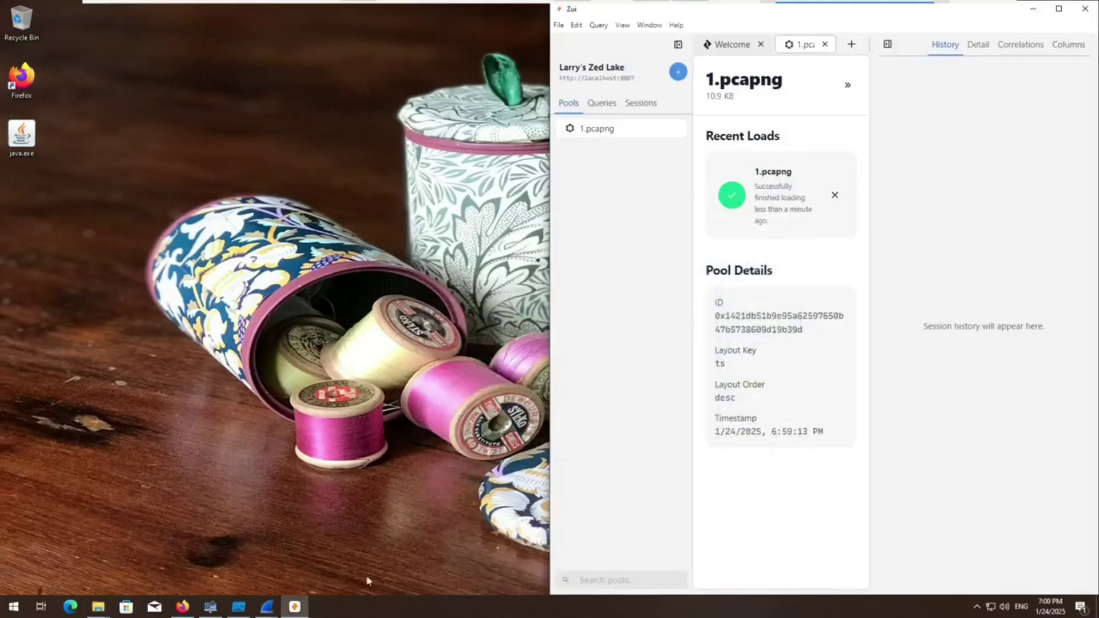
Step: Check Process Monitor for new events and System Informer for running processes, minimizing each window
{"action": "left_click", "coordinate": [238, 607]}
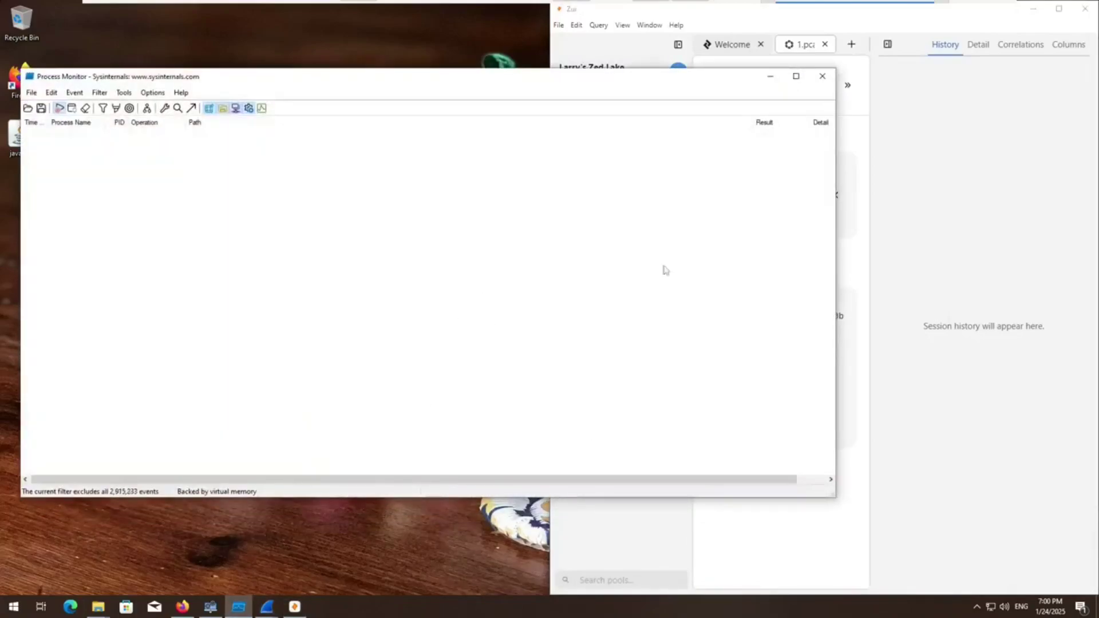
{"action": "left_click", "coordinate": [770, 77]}
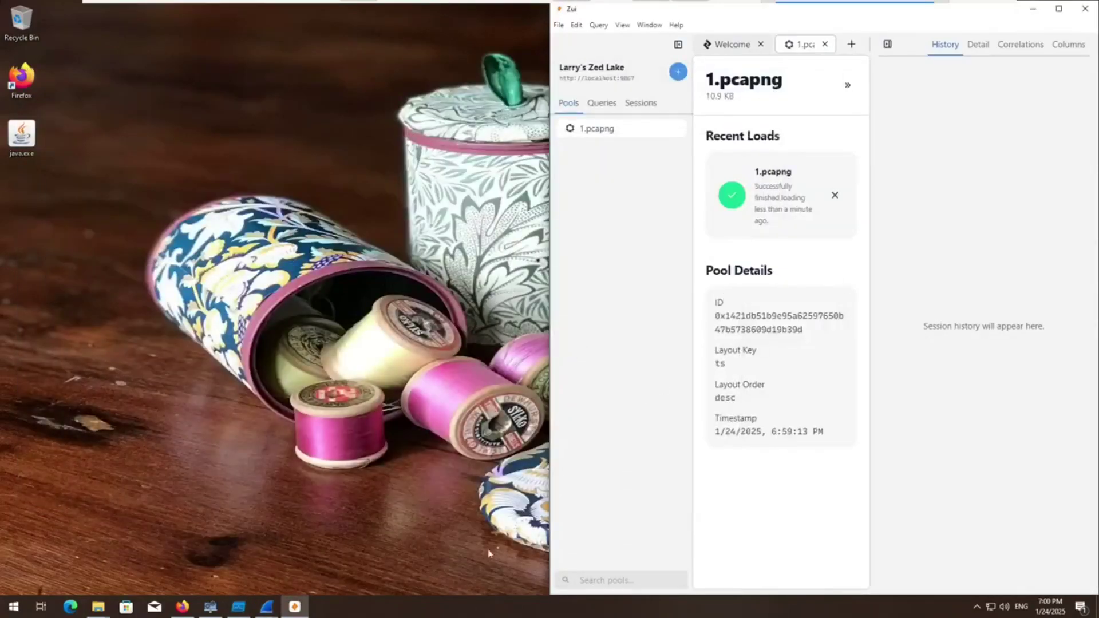
{"action": "left_click", "coordinate": [211, 607]}
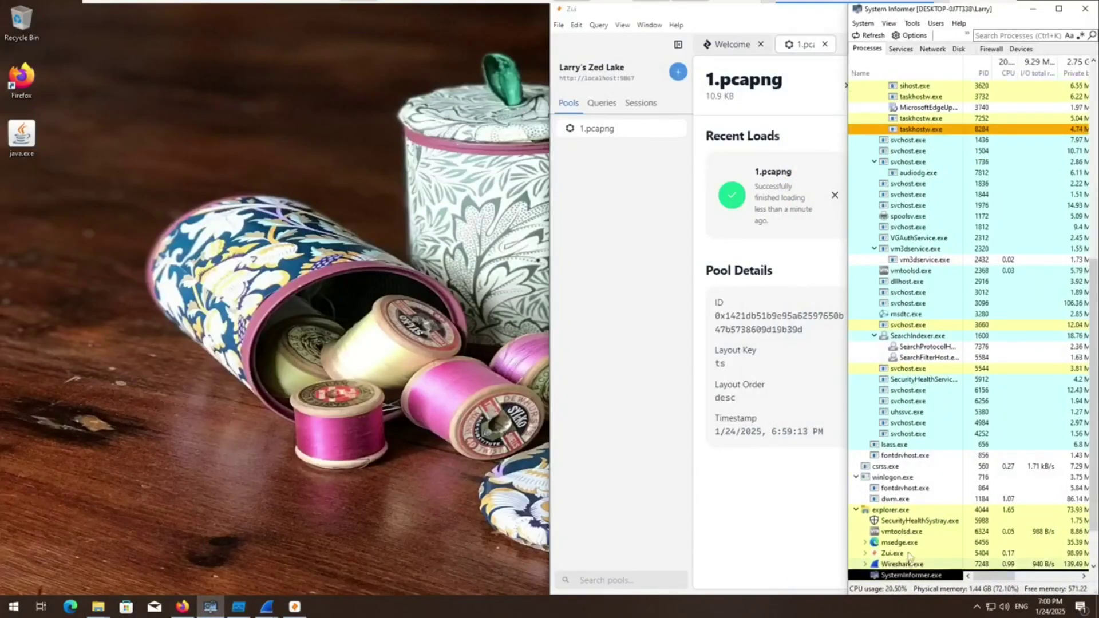
{"action": "left_click", "coordinate": [1034, 9]}
Step: Switch to Firefox and view the contacted IP addresses in VirusTotal's relations for java.exe
{"action": "left_click", "coordinate": [184, 605]}
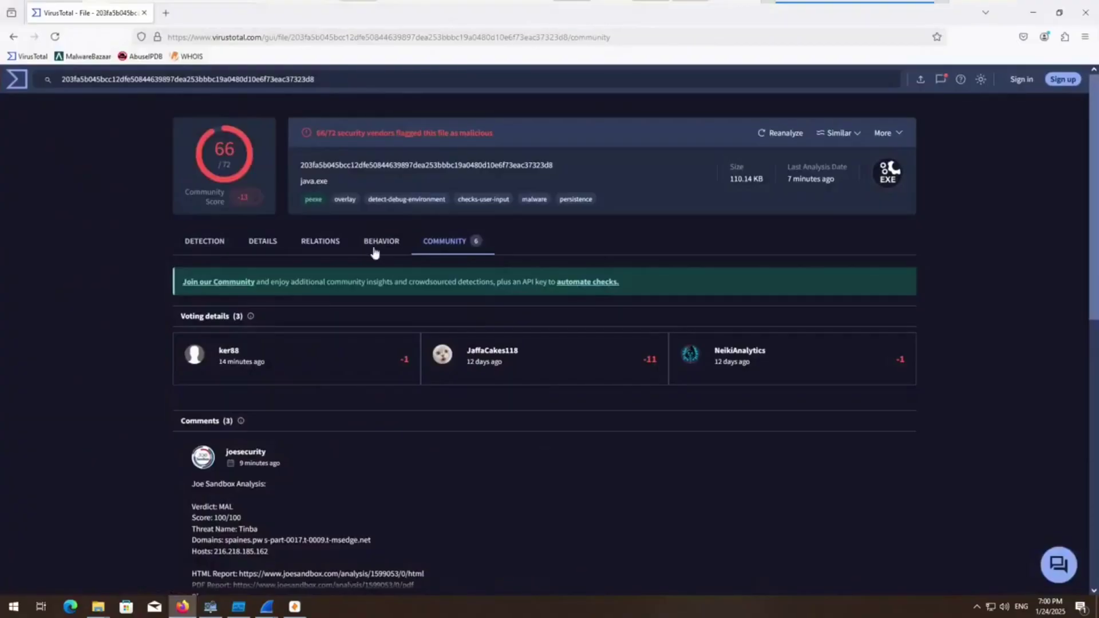
{"action": "left_click", "coordinate": [329, 243]}
{"action": "scroll", "coordinate": [335, 451], "scroll_direction": "down", "scroll_amount": 7}
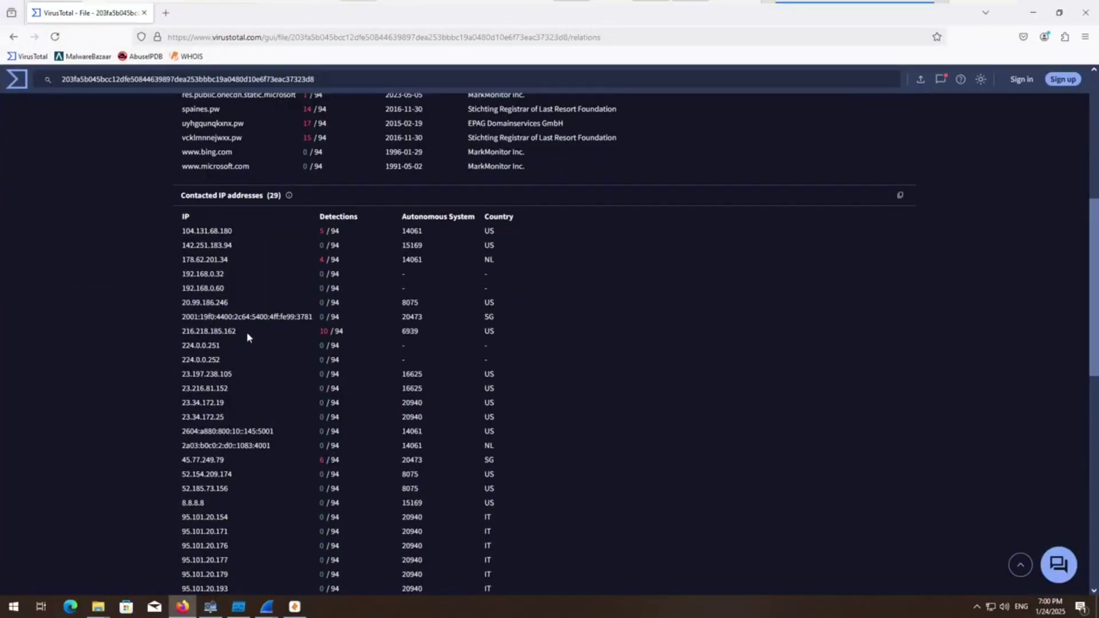
Step: Look up the contacted IP address 216.218.185.162 on VirusTotal in a new browser tab
{"action": "left_click_drag", "start_coordinate": [247, 332], "coordinate": [174, 330]}
{"action": "right_click", "coordinate": [220, 331]}
{"action": "left_click", "coordinate": [252, 341]}
{"action": "left_click", "coordinate": [212, 13]}
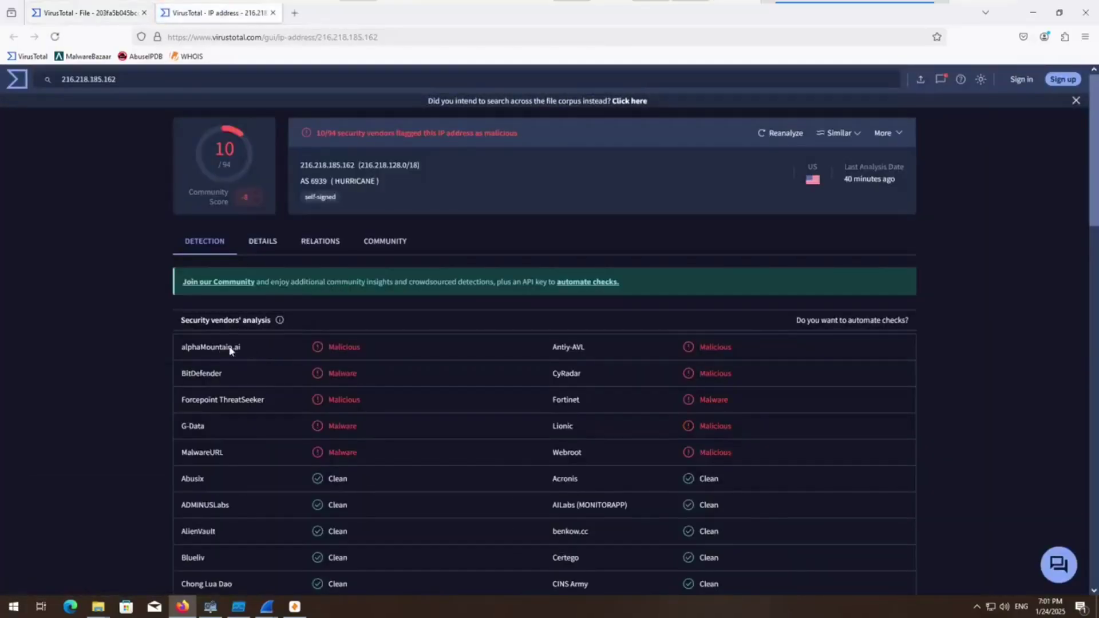
Step: Examine which security vendors flag 216.218.185.162 as malicious or malware in the VirusTotal detection list
{"action": "left_click_drag", "start_coordinate": [261, 345], "coordinate": [174, 356]}
{"action": "left_click_drag", "start_coordinate": [590, 352], "coordinate": [335, 393]}
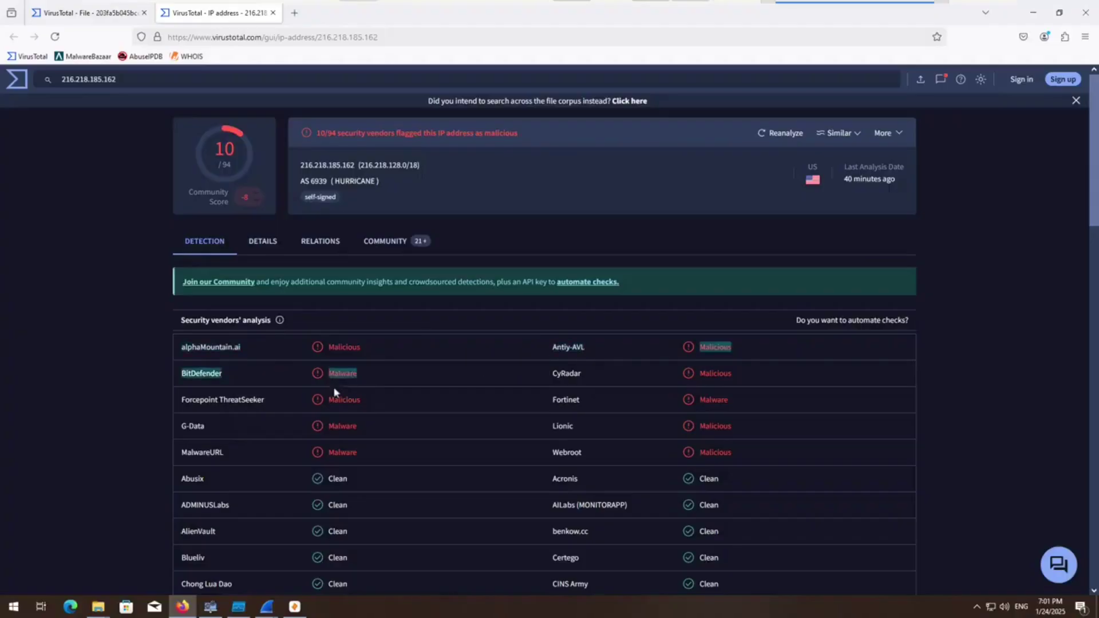
{"action": "left_click", "coordinate": [254, 379]}
{"action": "double_click", "coordinate": [612, 378]}
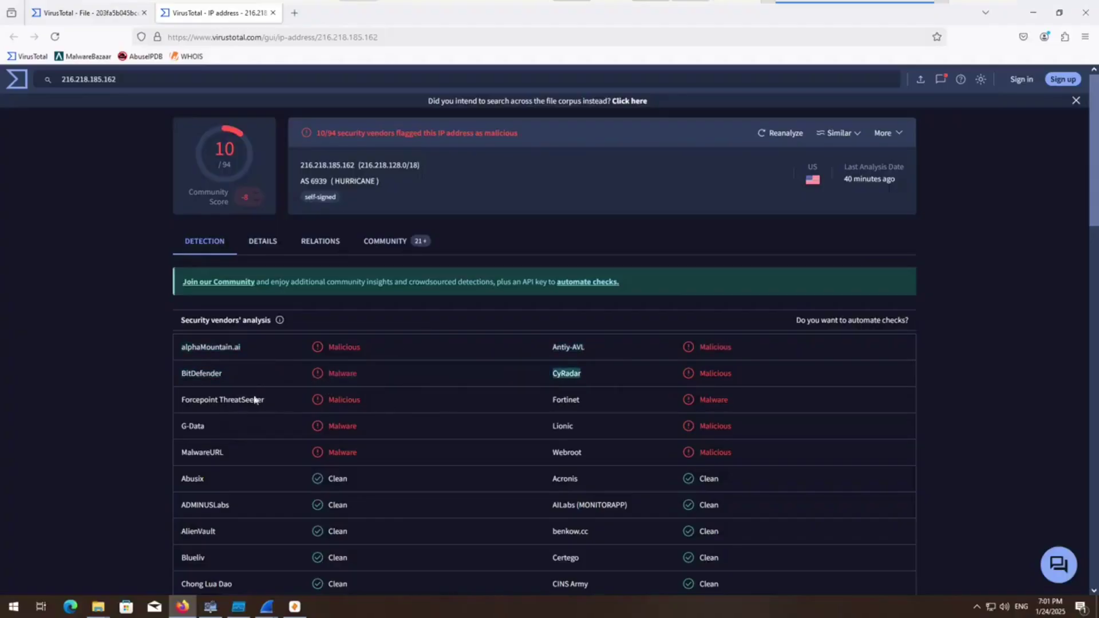
{"action": "triple_click", "coordinate": [255, 400]}
{"action": "double_click", "coordinate": [568, 400]}
{"action": "left_click_drag", "start_coordinate": [205, 426], "coordinate": [185, 427]}
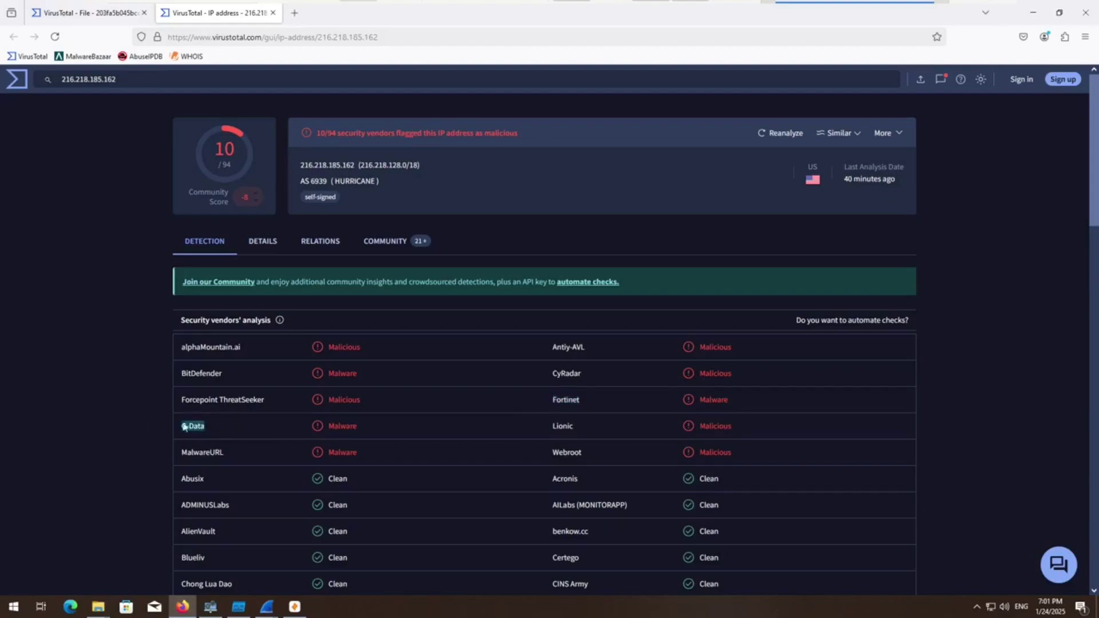
{"action": "double_click", "coordinate": [221, 452]}
{"action": "left_click_drag", "start_coordinate": [592, 455], "coordinate": [533, 459]}
Step: Review the remaining vendor verdicts for 216.218.185.162 and request a reanalysis of the IP address
{"action": "scroll", "coordinate": [552, 457], "scroll_direction": "down", "scroll_amount": 6}
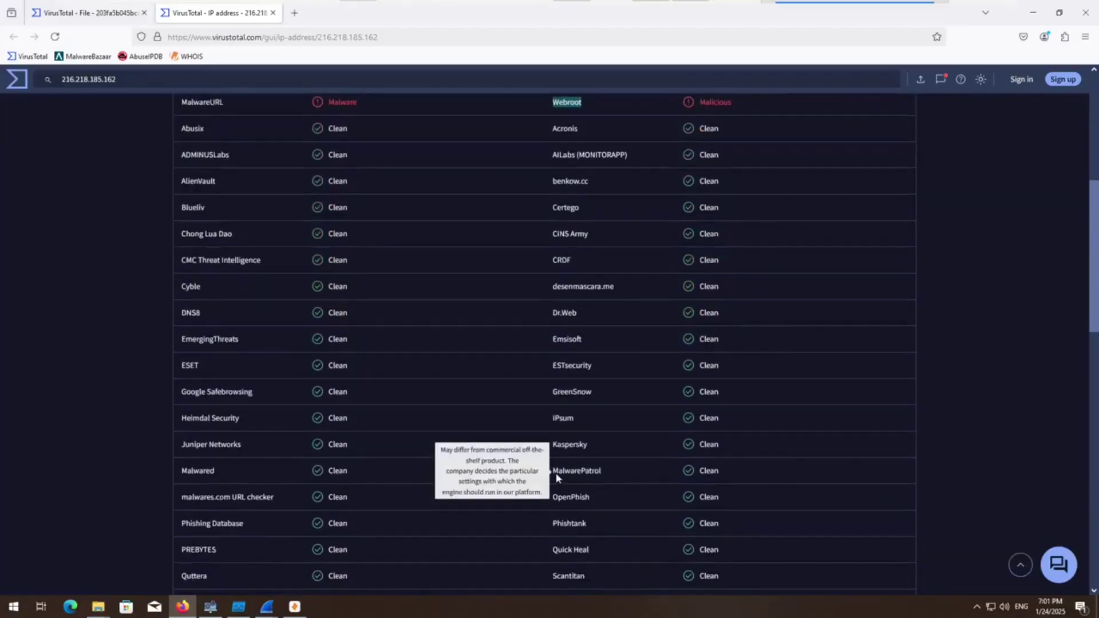
{"action": "scroll", "coordinate": [723, 527], "scroll_direction": "down", "scroll_amount": 5}
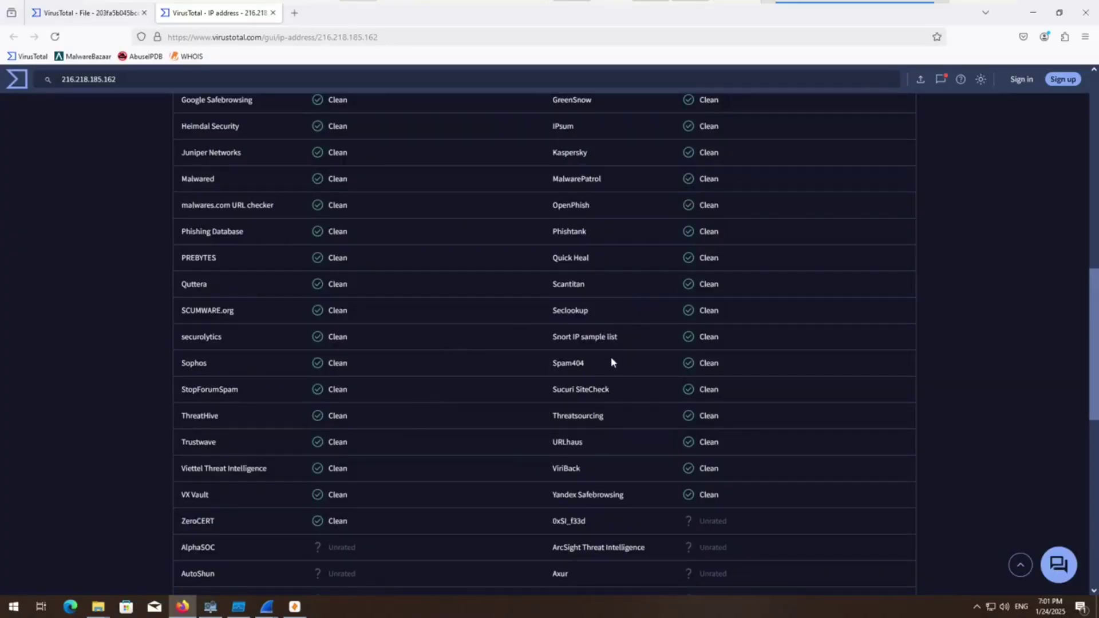
{"action": "scroll", "coordinate": [419, 425], "scroll_direction": "down", "scroll_amount": 6}
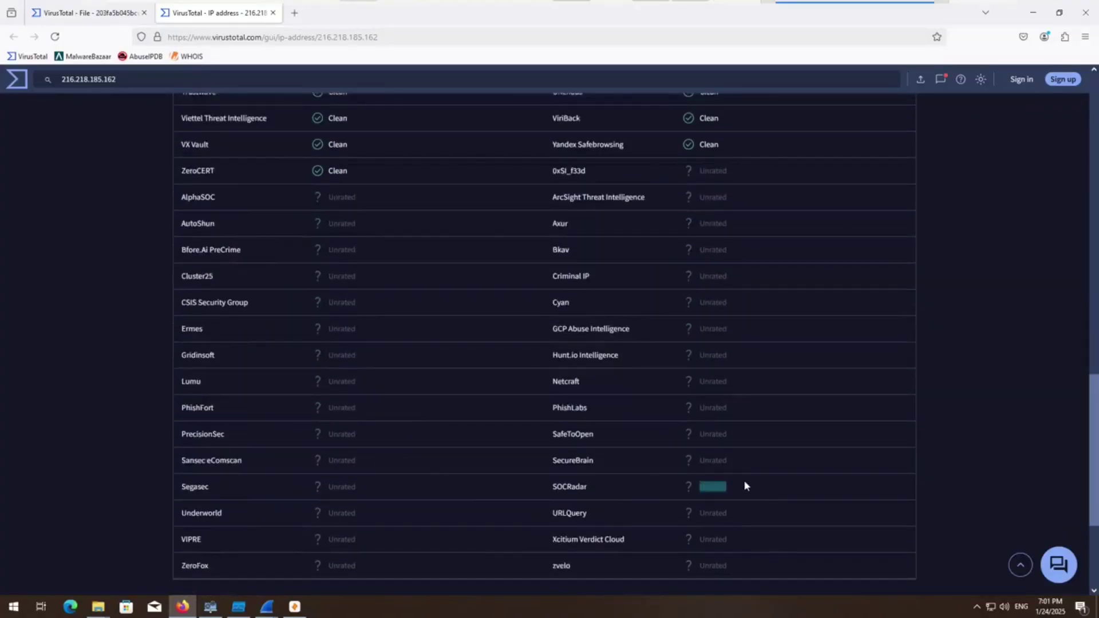
{"action": "scroll", "coordinate": [569, 351], "scroll_direction": "up", "scroll_amount": 20}
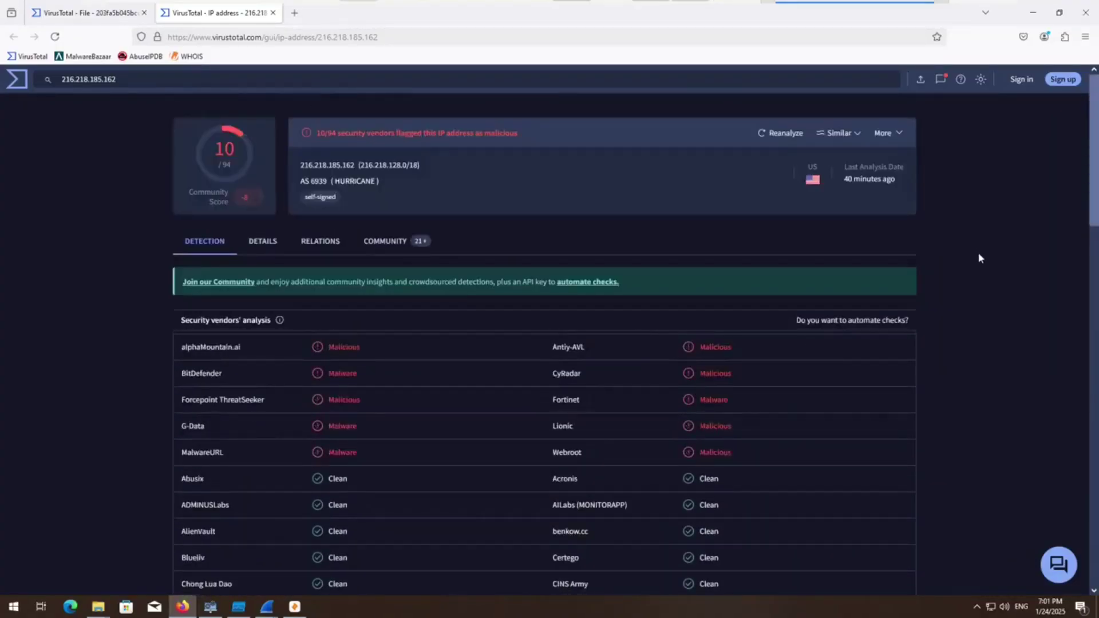
{"action": "left_click", "coordinate": [767, 134]}
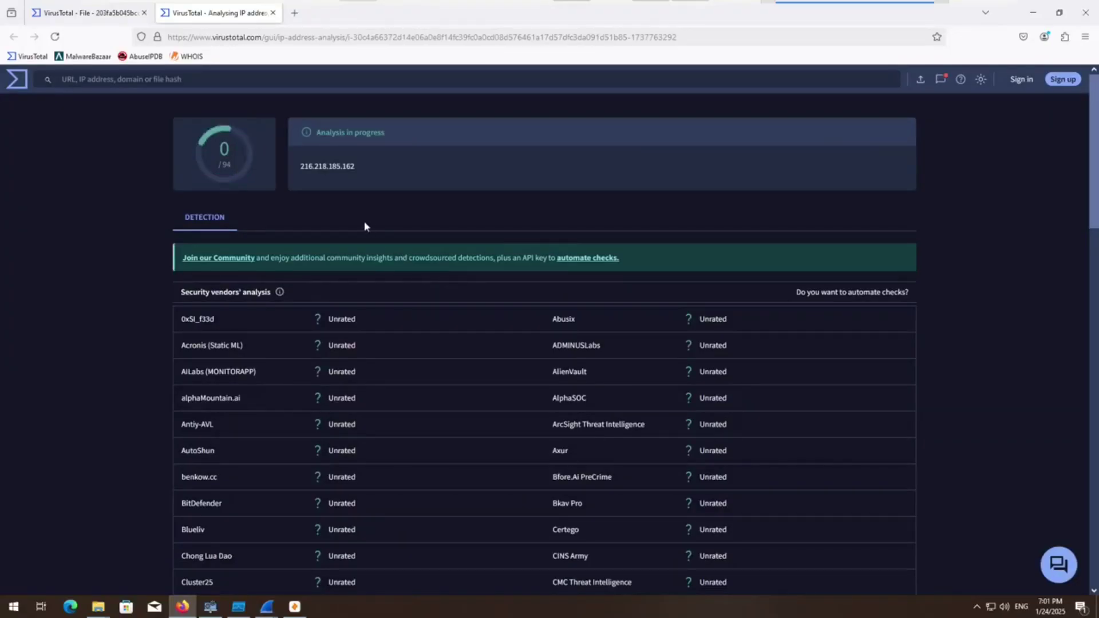
Step: Minimize Firefox, maximize the Zui window and query the 1.pcapng pool
{"action": "left_click", "coordinate": [1033, 12]}
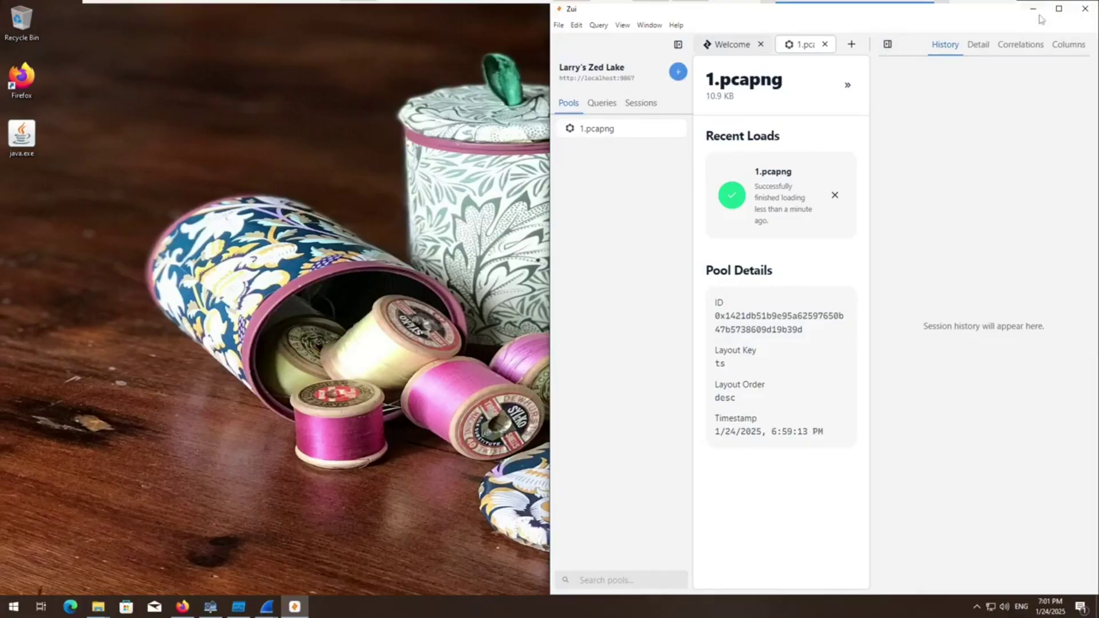
{"action": "left_click", "coordinate": [1058, 9]}
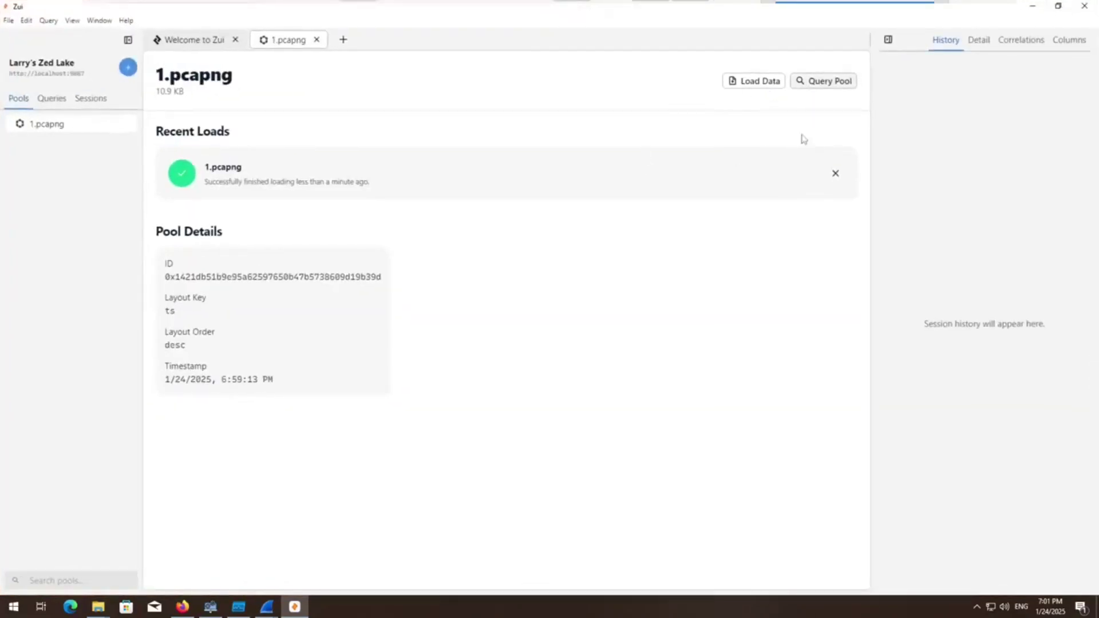
{"action": "left_click", "coordinate": [820, 81]}
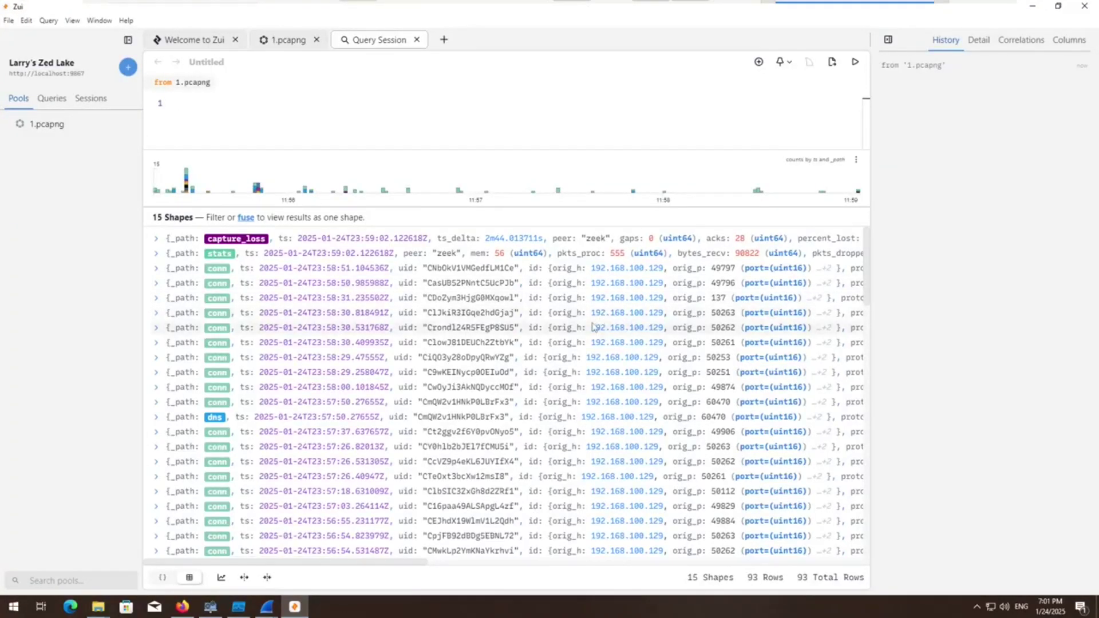
Step: Expand the two severity 1 alerts for destination 216.218.185.162 to read their details, collapsing each one
{"action": "scroll", "coordinate": [592, 327], "scroll_direction": "down", "scroll_amount": 10}
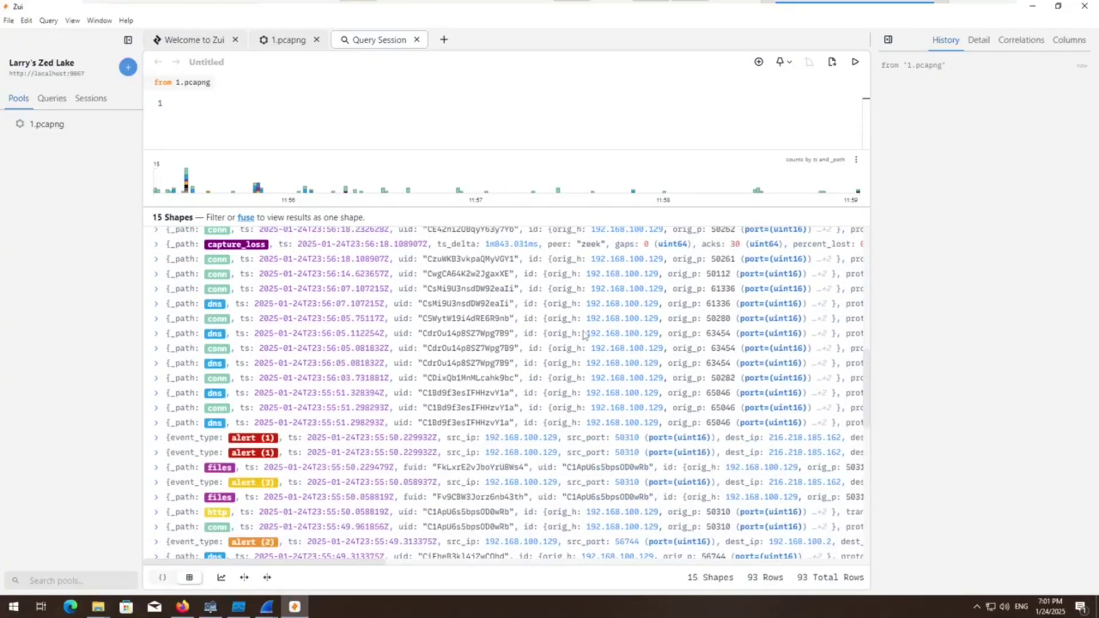
{"action": "left_click", "coordinate": [156, 438]}
{"action": "scroll", "coordinate": [162, 433], "scroll_direction": "down", "scroll_amount": 1}
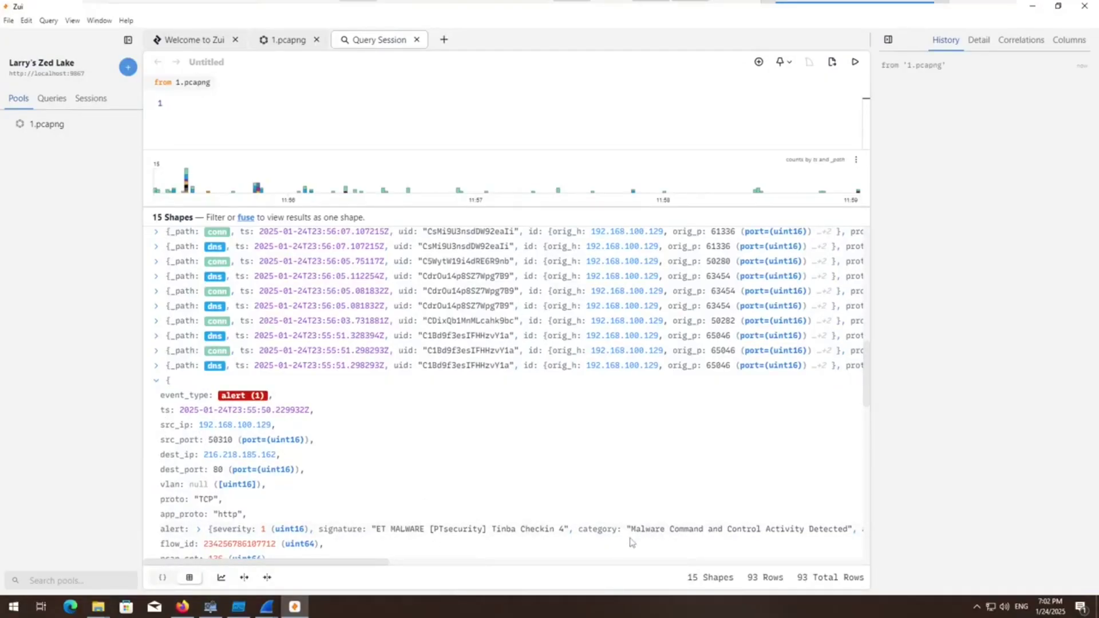
{"action": "scroll", "coordinate": [784, 528], "scroll_direction": "down", "scroll_amount": 1}
{"action": "scroll", "coordinate": [784, 529], "scroll_direction": "down", "scroll_amount": 1}
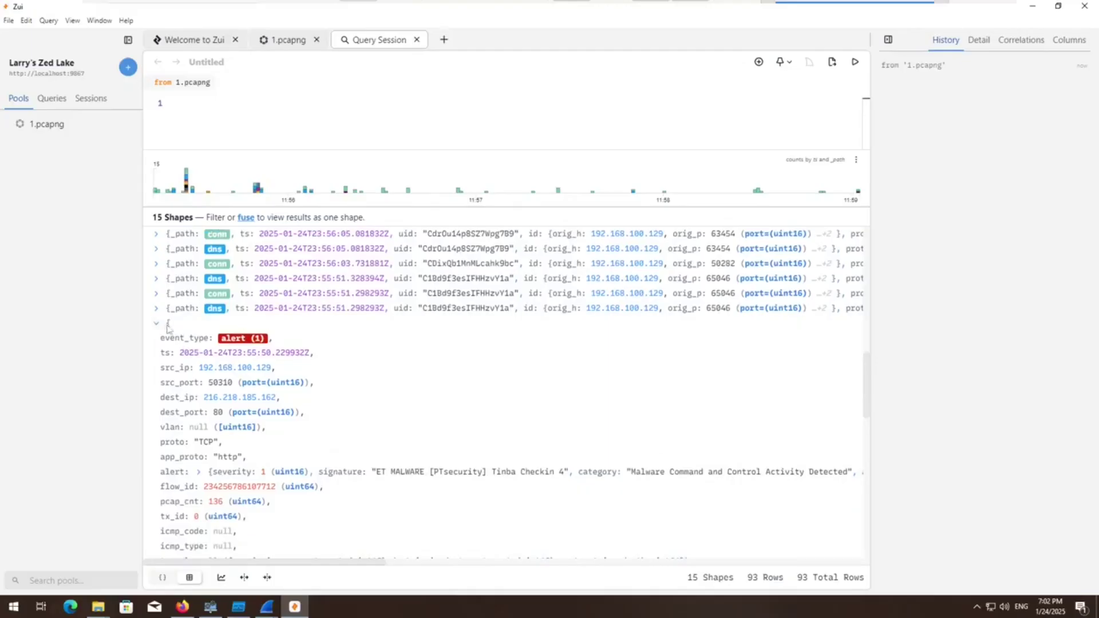
{"action": "left_click", "coordinate": [166, 325]}
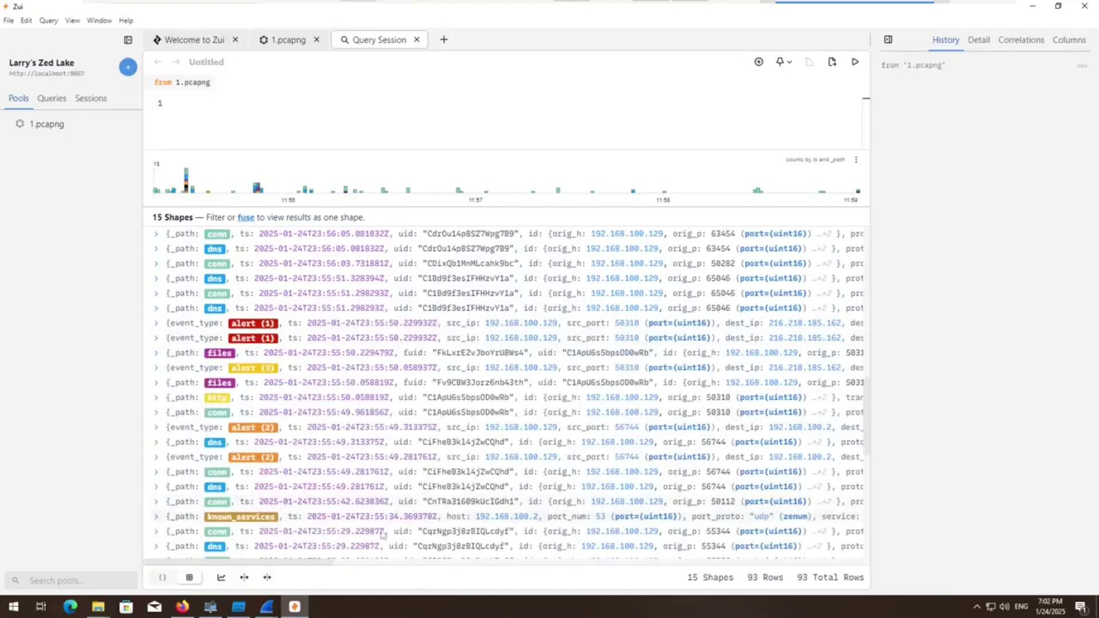
{"action": "left_click", "coordinate": [164, 339]}
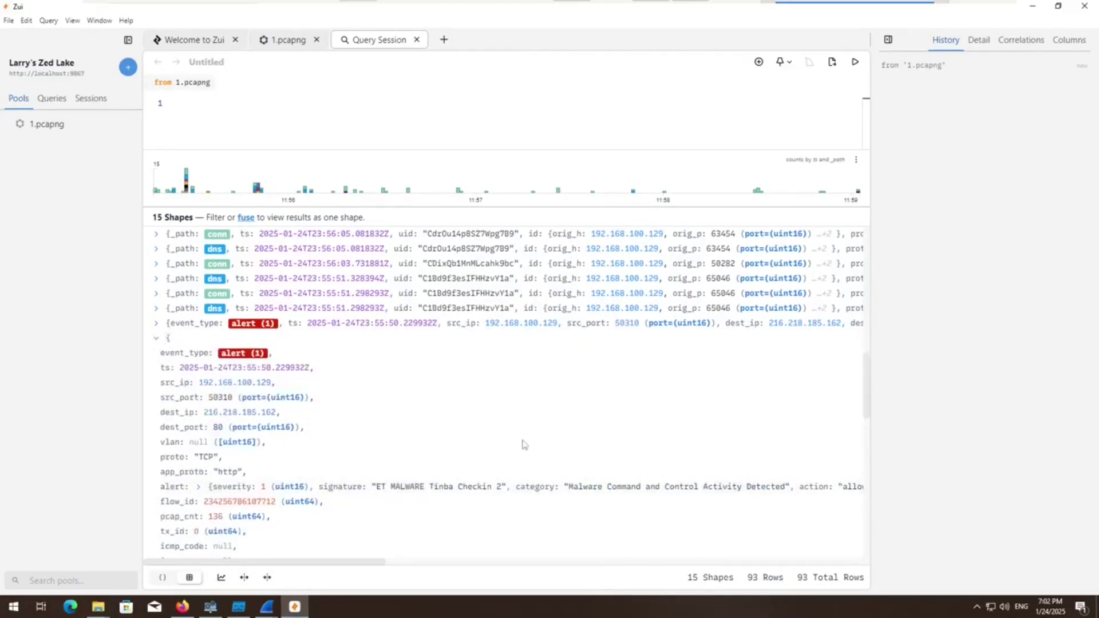
{"action": "left_click", "coordinate": [157, 338]}
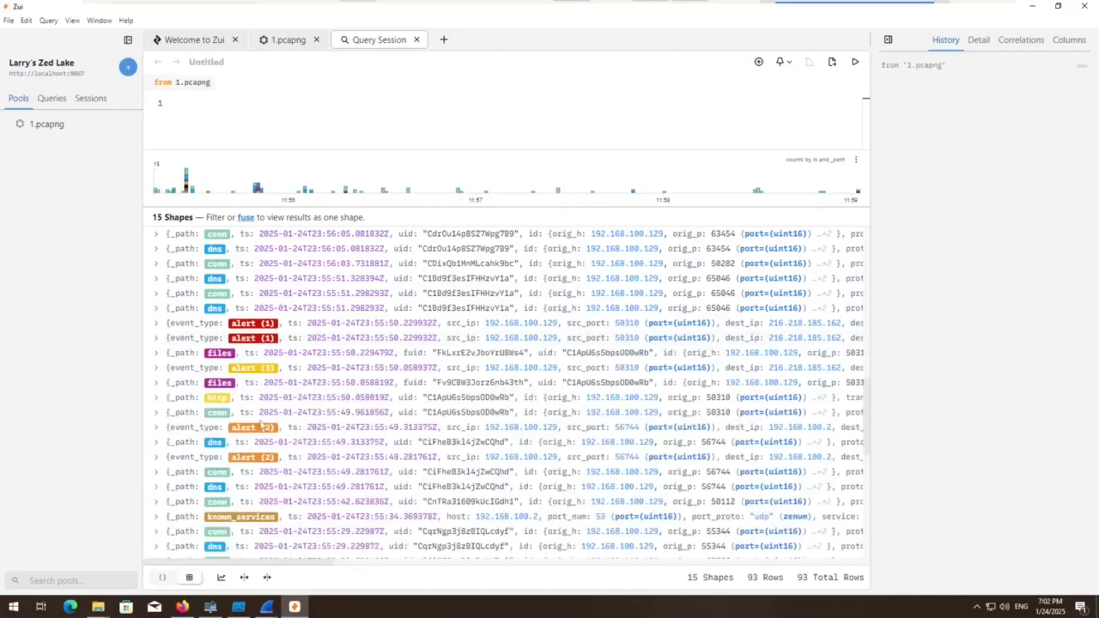
Step: Inspect the details of the severity 3 alert and the two severity 2 alerts, collapsing each one
{"action": "left_click", "coordinate": [168, 372]}
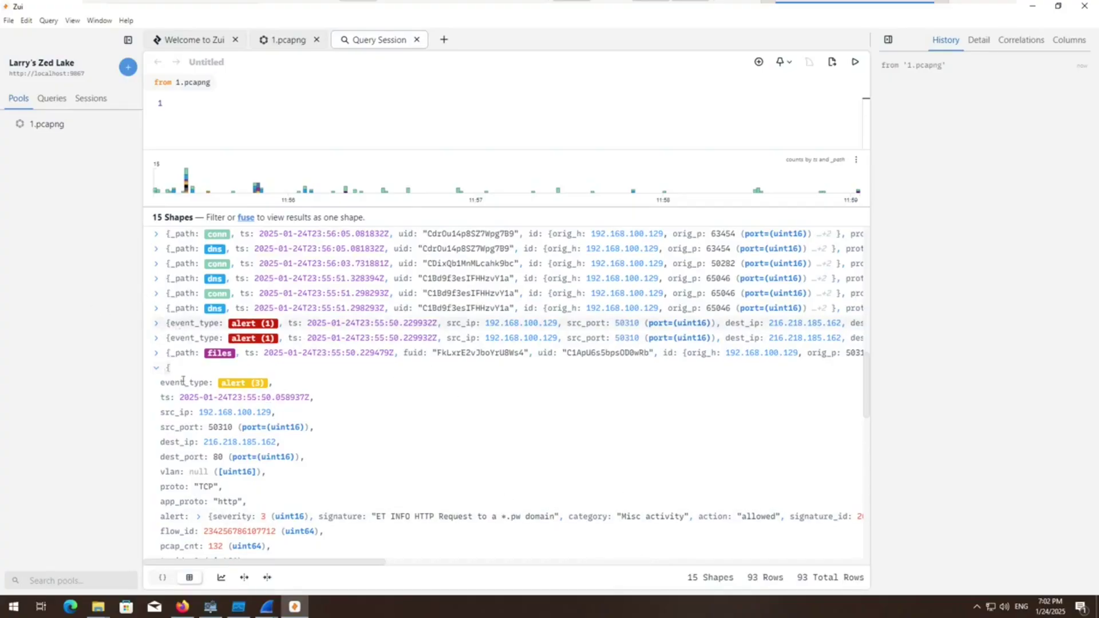
{"action": "left_click", "coordinate": [157, 369]}
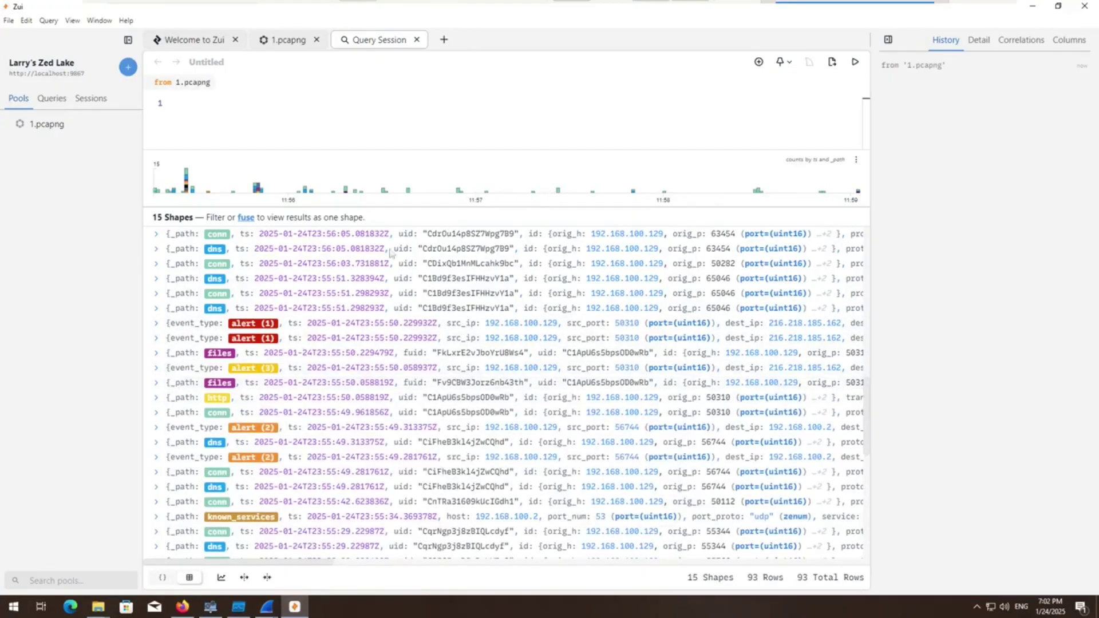
{"action": "left_click", "coordinate": [155, 427]}
{"action": "scroll", "coordinate": [195, 417], "scroll_direction": "down", "scroll_amount": 1}
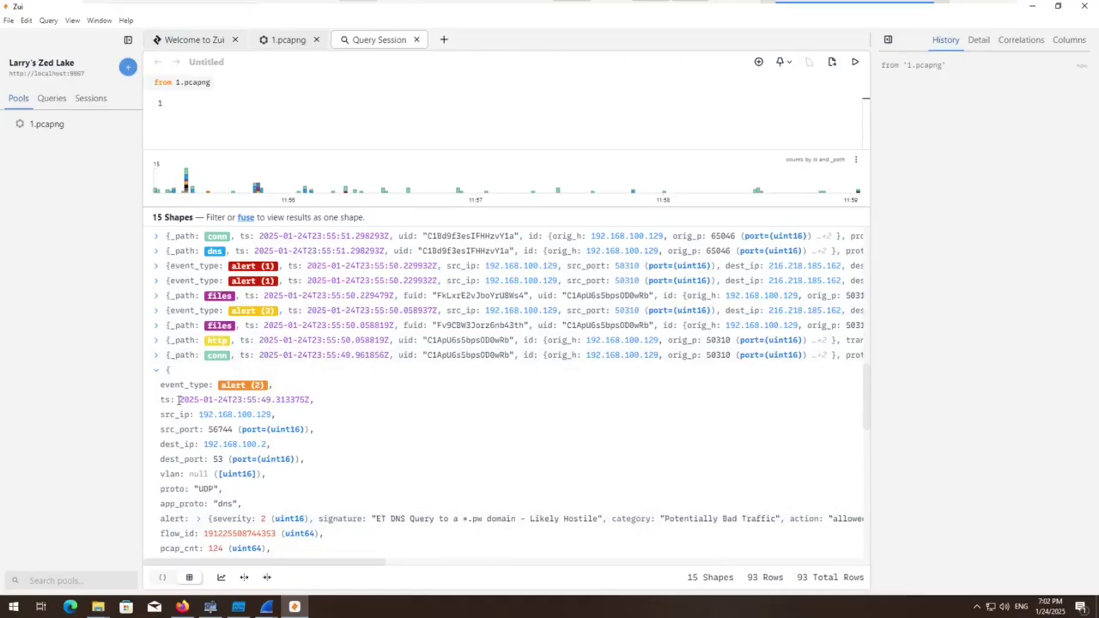
{"action": "left_click", "coordinate": [156, 370]}
{"action": "left_click", "coordinate": [156, 400]}
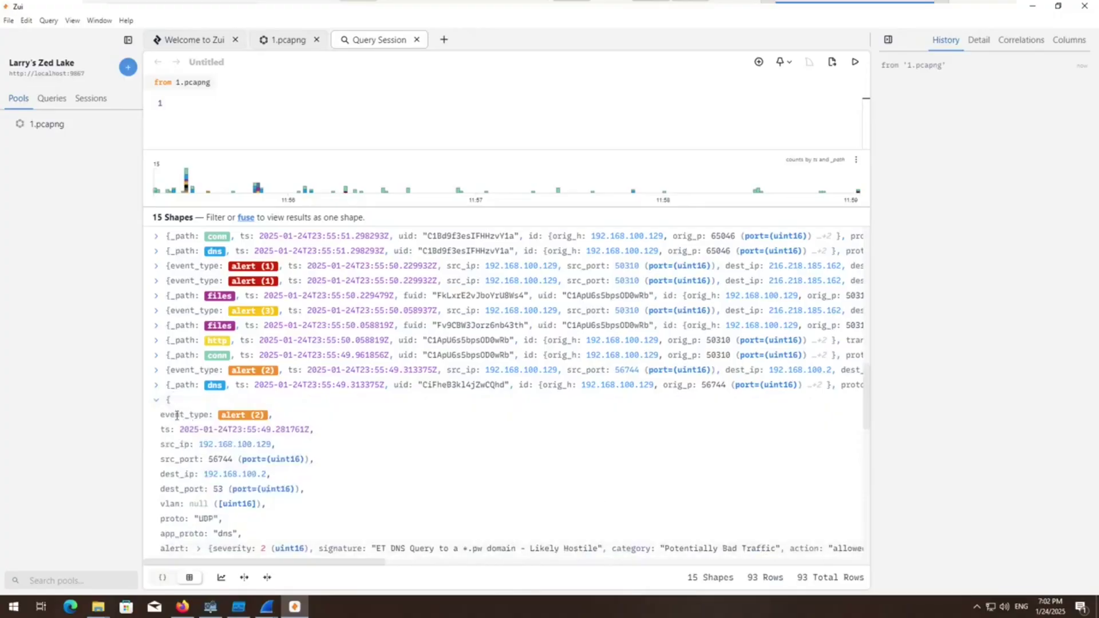
{"action": "left_click", "coordinate": [157, 399]}
Step: Recheck the earlier severity 2 alert and scan the rest of the 1.pcapng records for further alerts
{"action": "scroll", "coordinate": [204, 426], "scroll_direction": "down", "scroll_amount": 2}
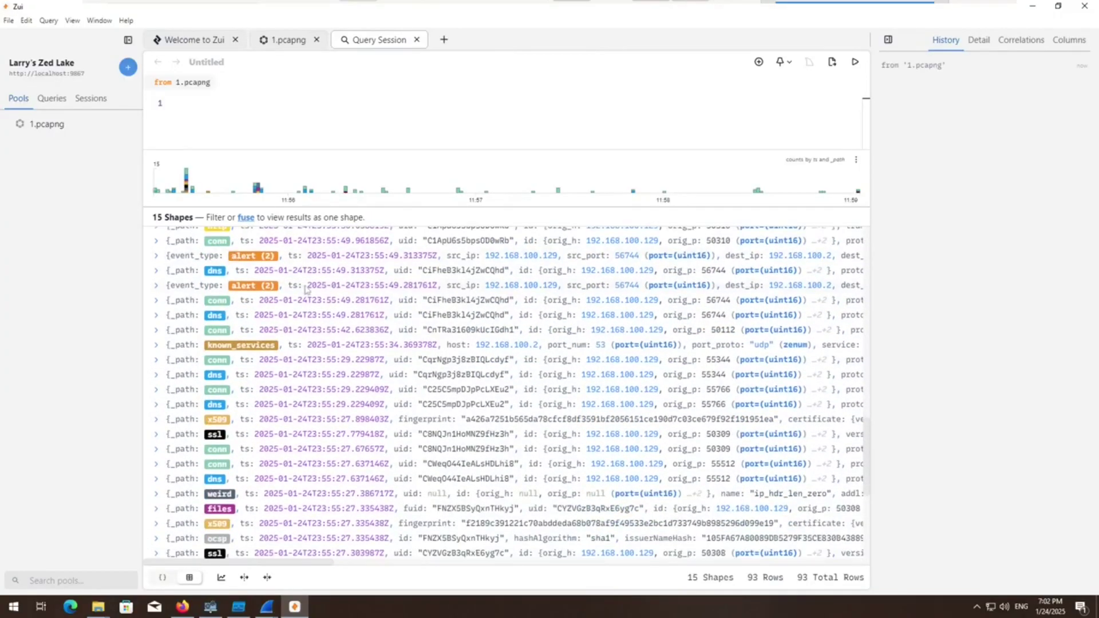
{"action": "left_click", "coordinate": [156, 285]}
{"action": "left_click", "coordinate": [157, 285]}
{"action": "scroll", "coordinate": [315, 297], "scroll_direction": "down", "scroll_amount": 4}
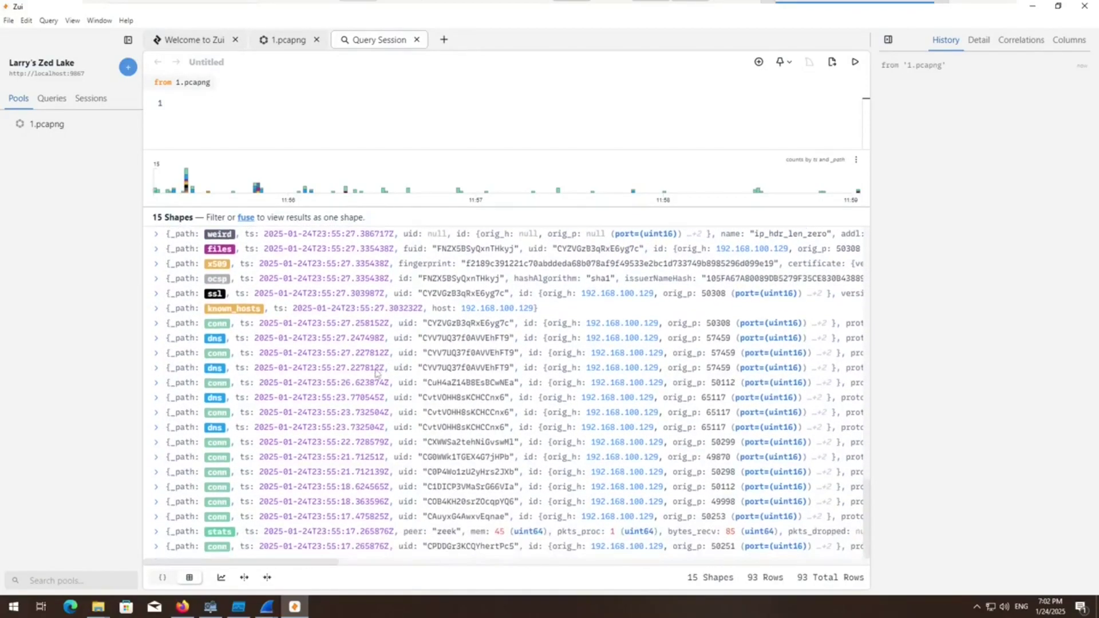
{"action": "scroll", "coordinate": [371, 378], "scroll_direction": "up", "scroll_amount": 7}
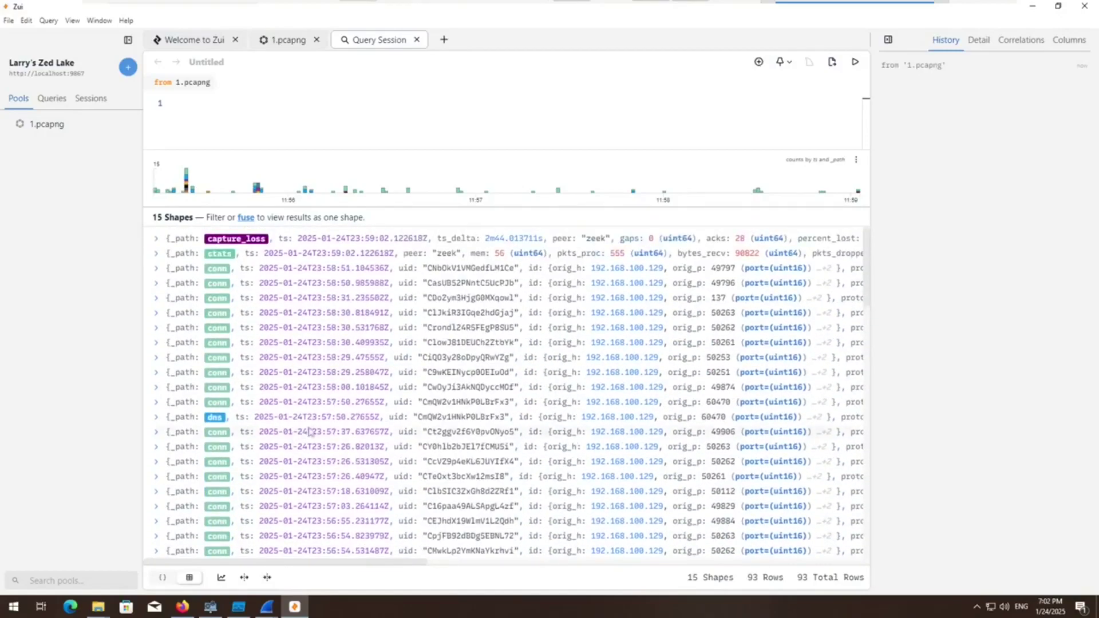
Step: Minimize Zui and review the latest packets exchanged with 216.218.185.162 in Wireshark's live Ethernet0 capture
{"action": "left_click", "coordinate": [1032, 8]}
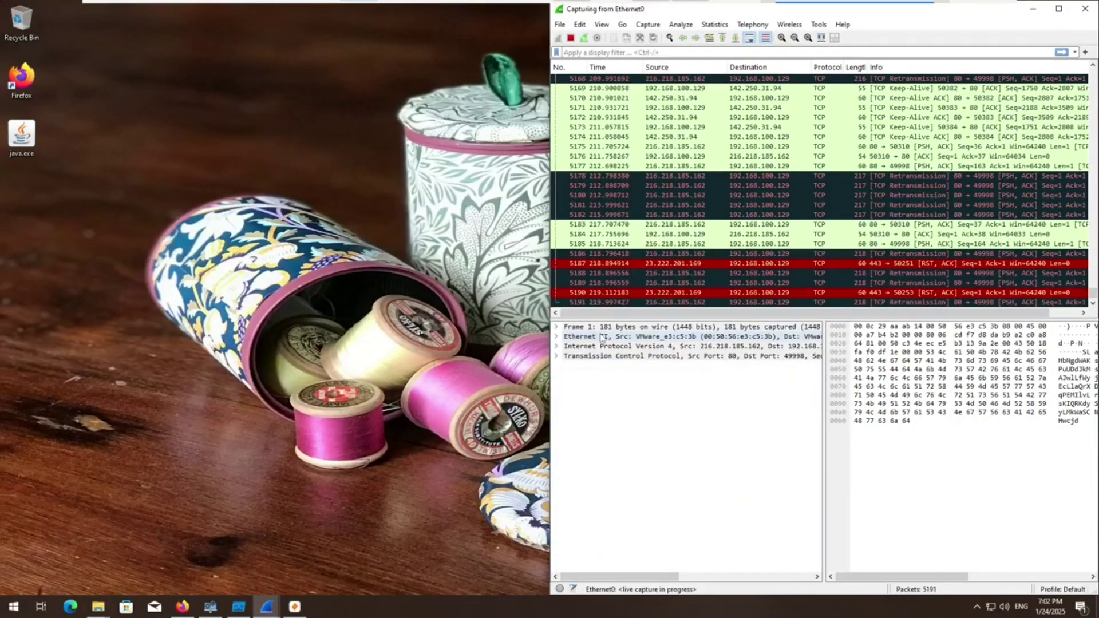
{"action": "scroll", "coordinate": [698, 246], "scroll_direction": "up", "scroll_amount": 12}
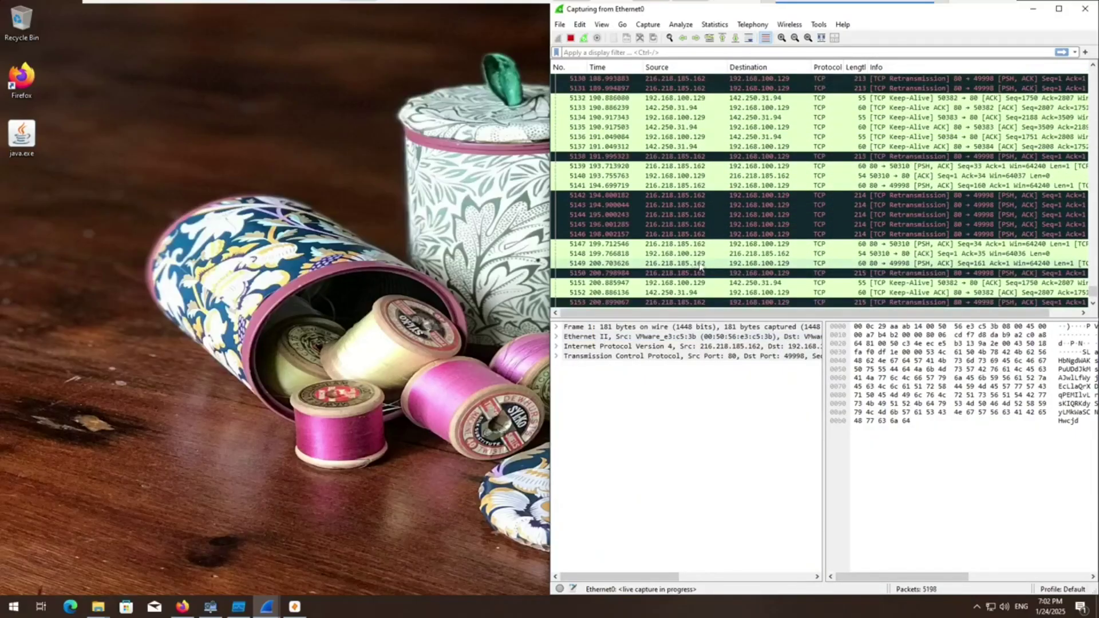
{"action": "scroll", "coordinate": [699, 265], "scroll_direction": "down", "scroll_amount": 15}
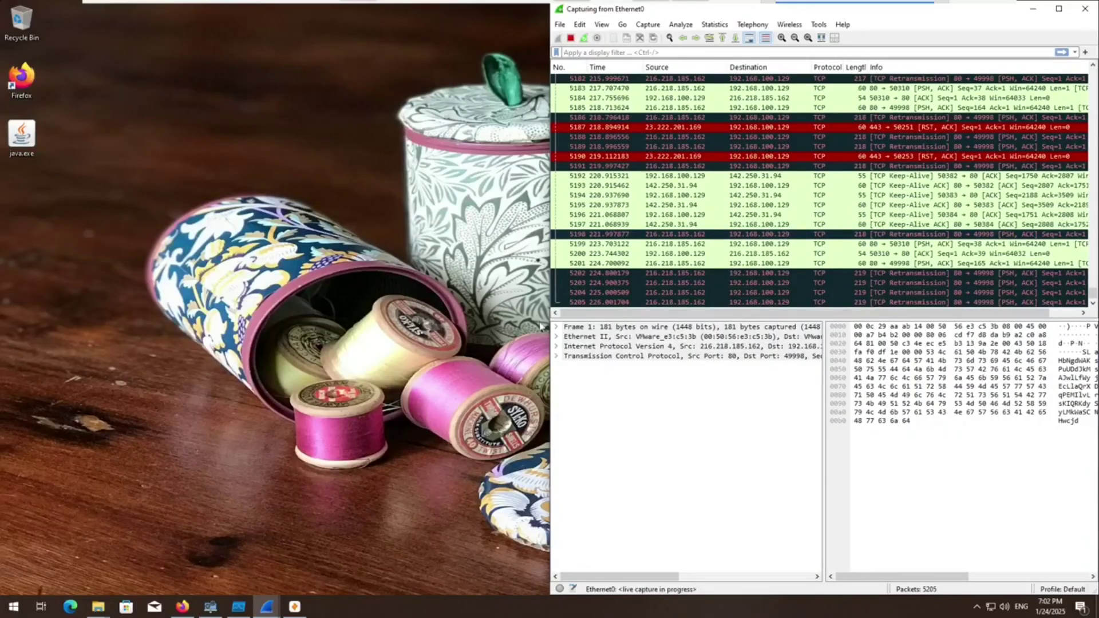
{"action": "left_click", "coordinate": [578, 52]}
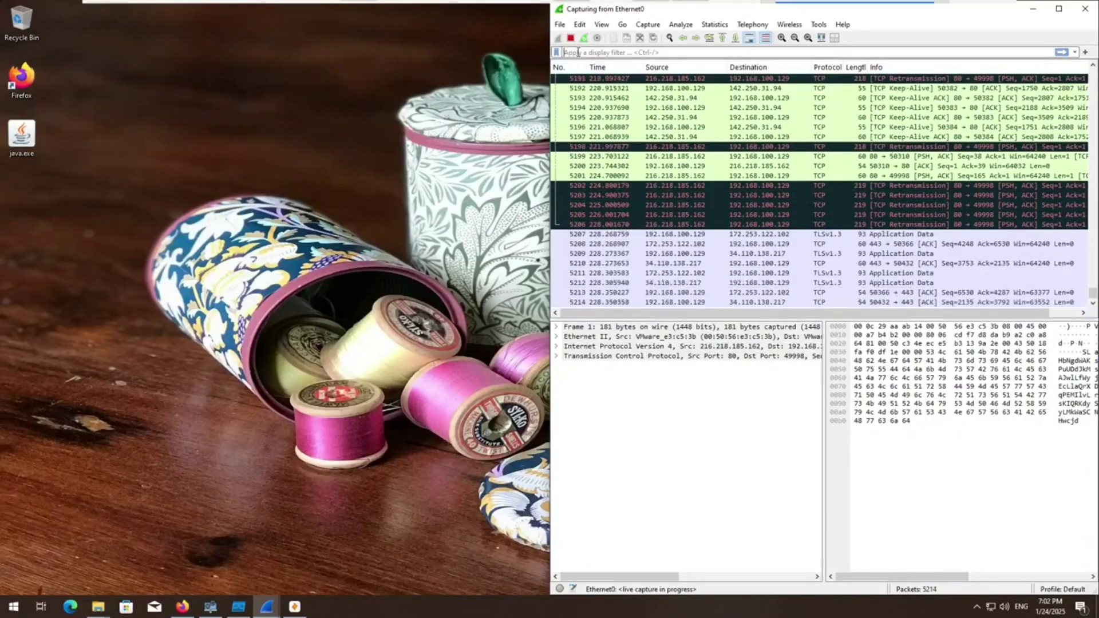
Step: Stop the Ethernet0 capture and save it as 2.pcapng
{"action": "left_click", "coordinate": [571, 38]}
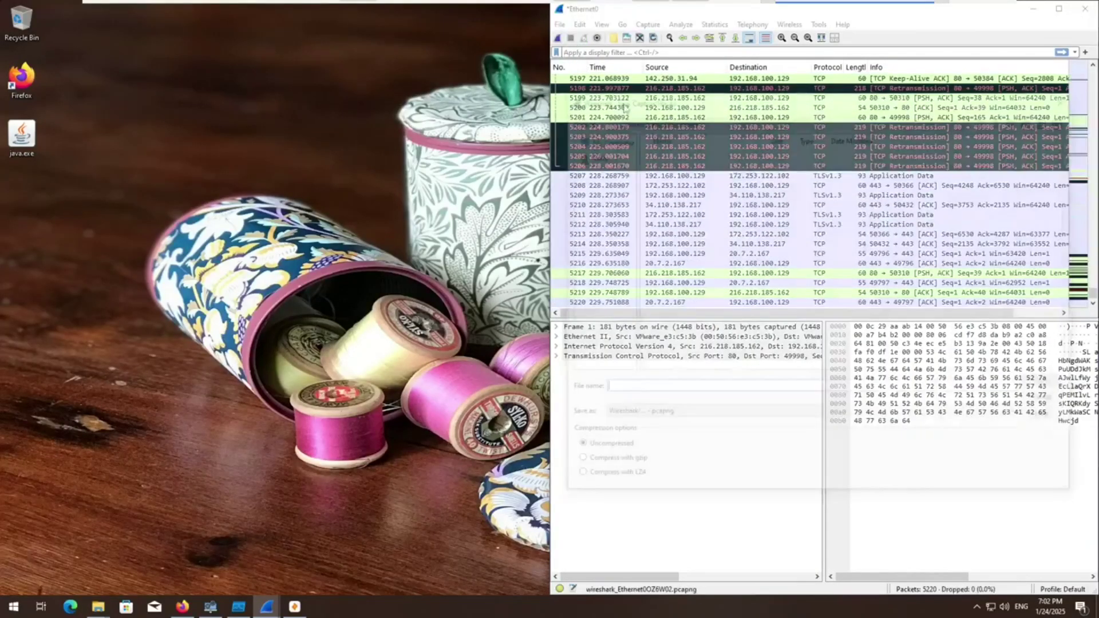
{"action": "key", "text": "ctrl+s"}
{"action": "type", "text": "2"}
{"action": "key", "text": "Return"}
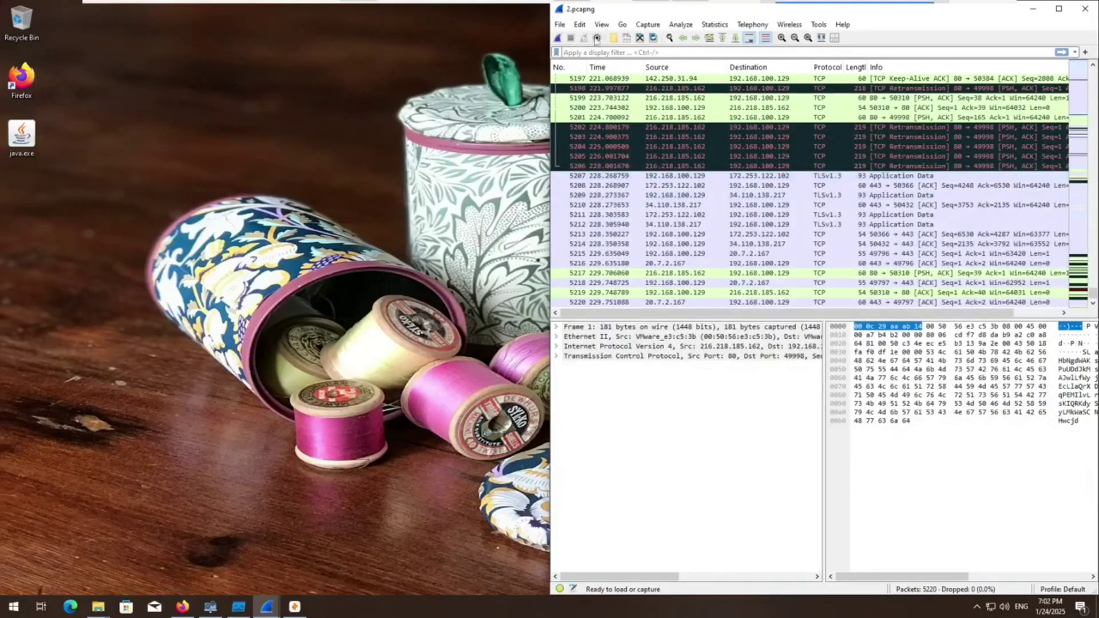
Step: Start a new live capture on Ethernet0 and close the separate 1.pcapng Wireshark window
{"action": "left_click", "coordinate": [558, 37]}
{"action": "mouse_move", "coordinate": [266, 606]}
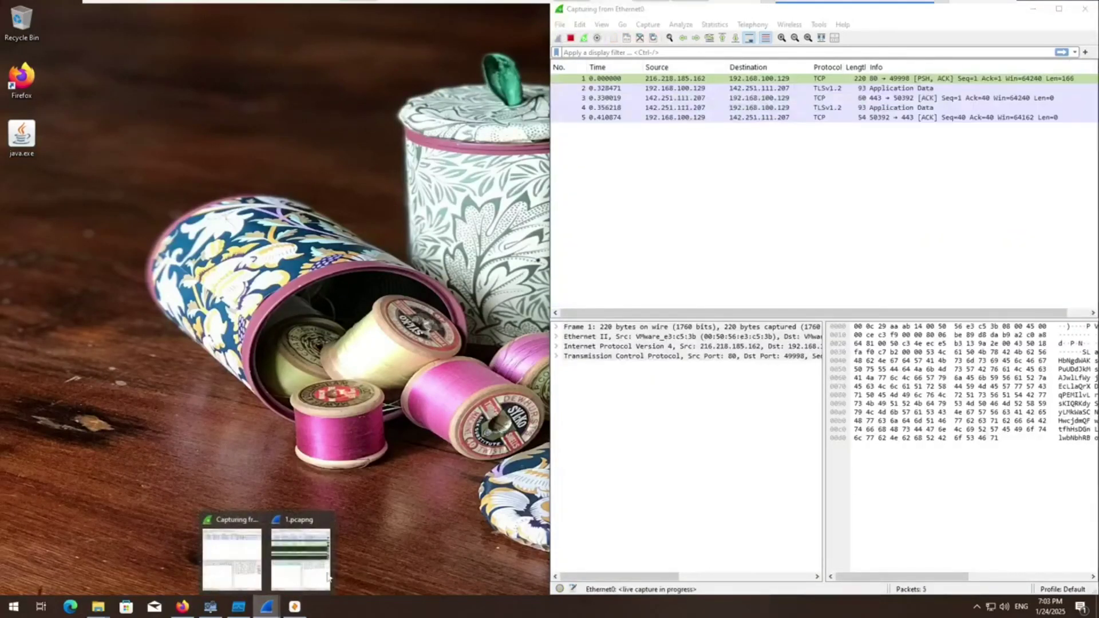
{"action": "left_click", "coordinate": [326, 519]}
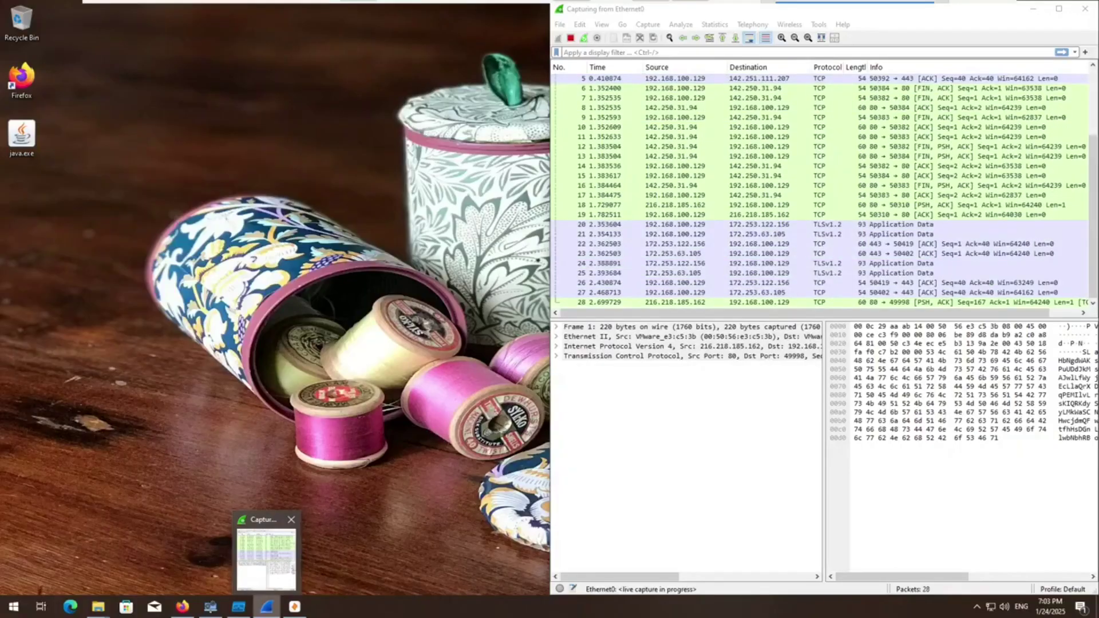
Step: Switch to Zui, import 2.pcapng from the Documents folder and close the Zui window
{"action": "left_click", "coordinate": [294, 608]}
{"action": "left_click", "coordinate": [191, 41]}
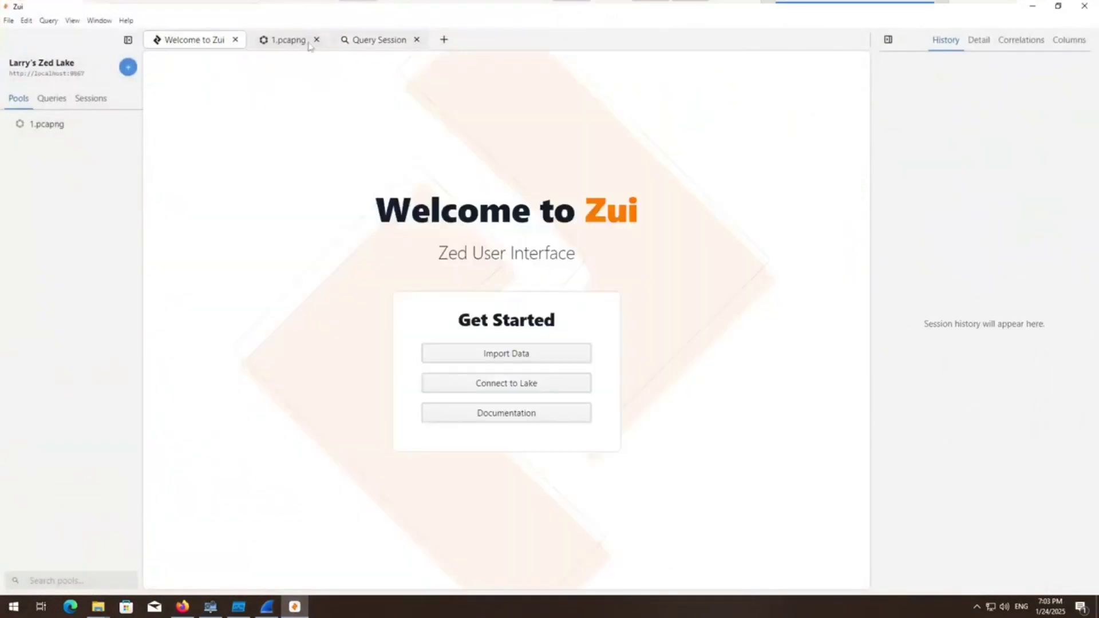
{"action": "left_click", "coordinate": [491, 358]}
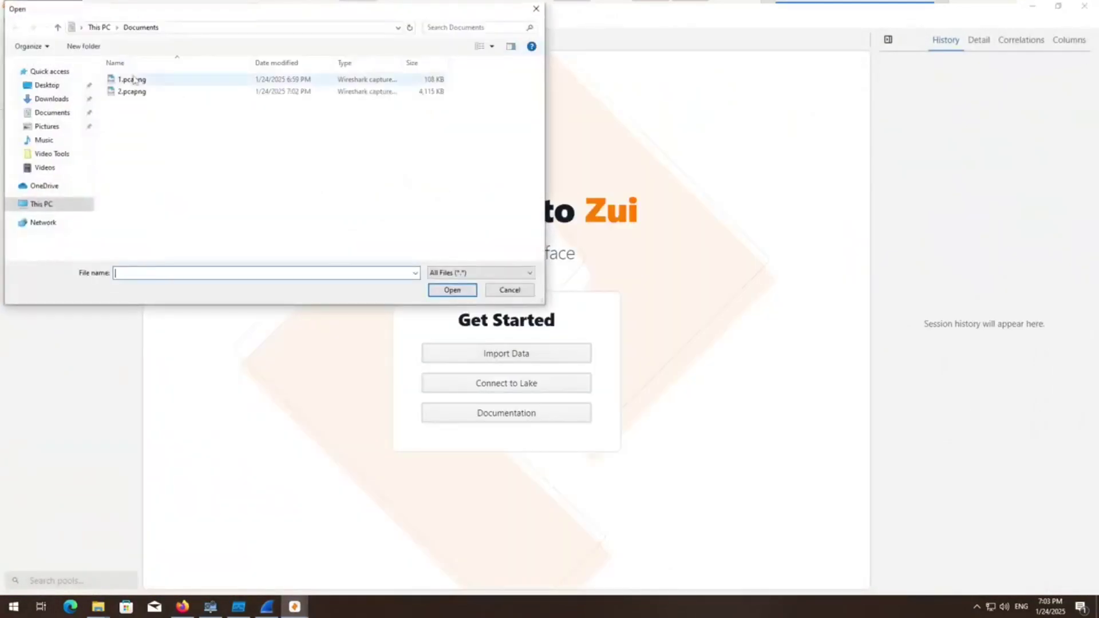
{"action": "double_click", "coordinate": [131, 92]}
{"action": "left_click", "coordinate": [1092, 6]}
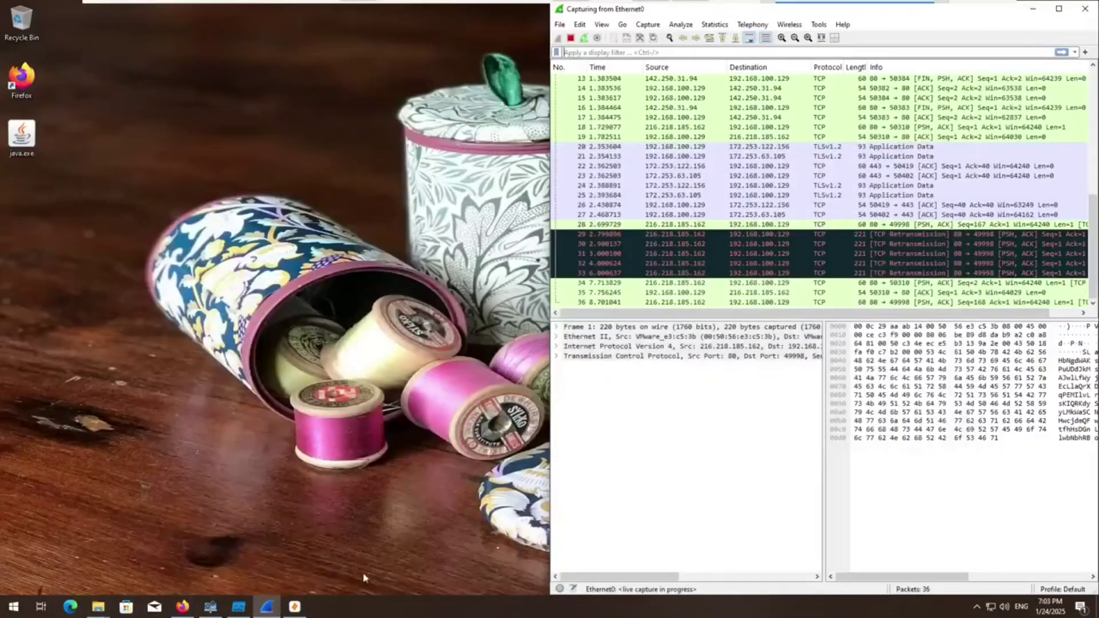
Step: Bring up Process Monitor and System Informer, and look through the running process list for signs of the malware
{"action": "left_click", "coordinate": [239, 608]}
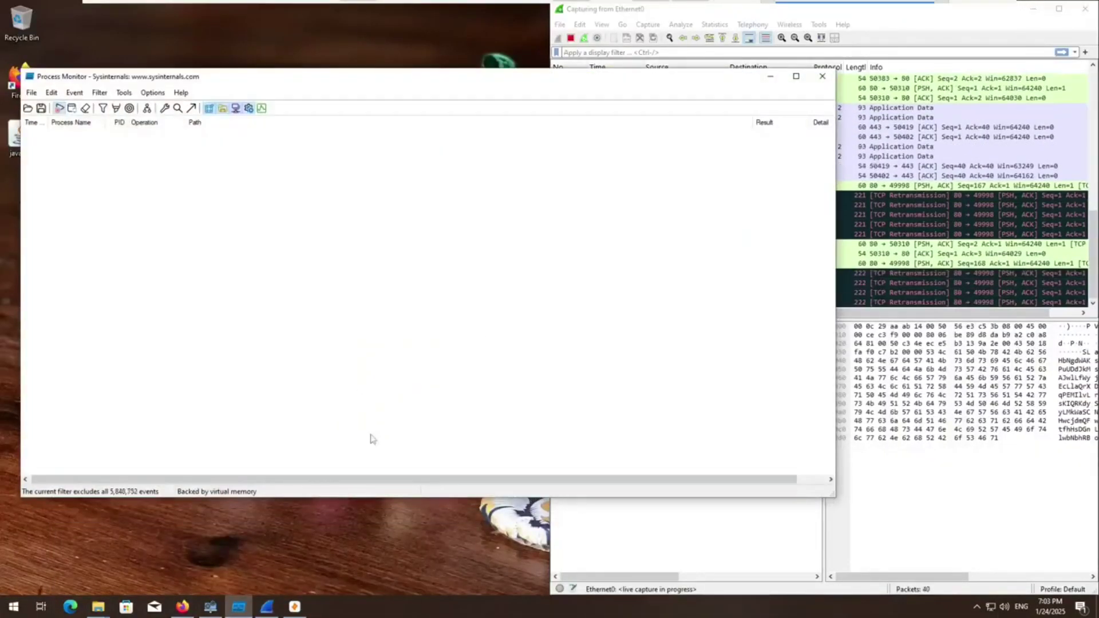
{"action": "left_click", "coordinate": [216, 607]}
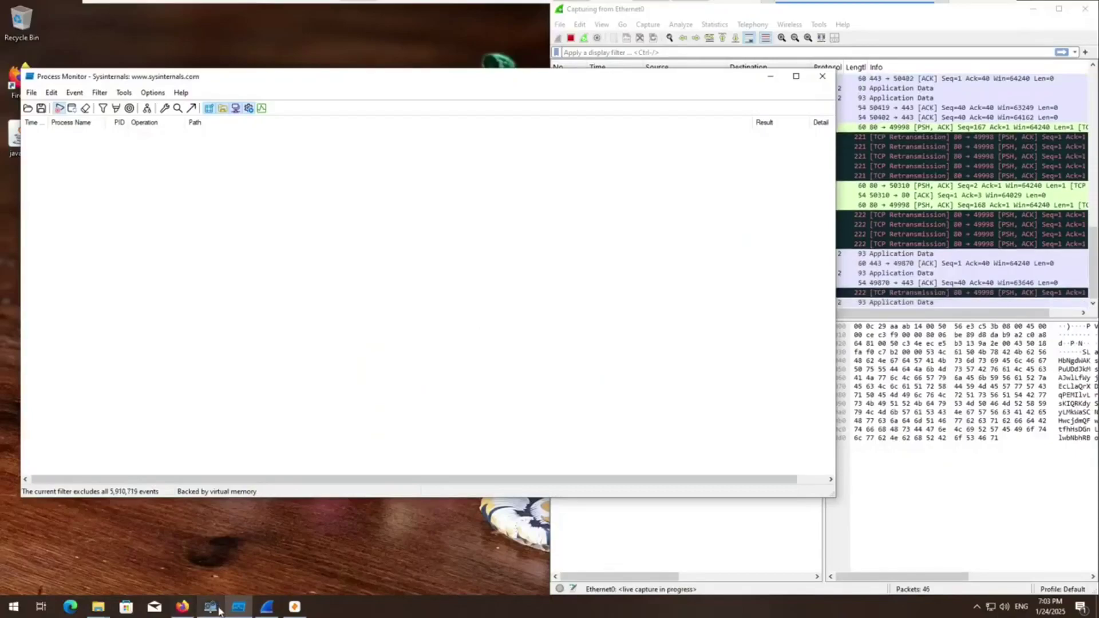
{"action": "scroll", "coordinate": [1038, 202], "scroll_direction": "down", "scroll_amount": 1}
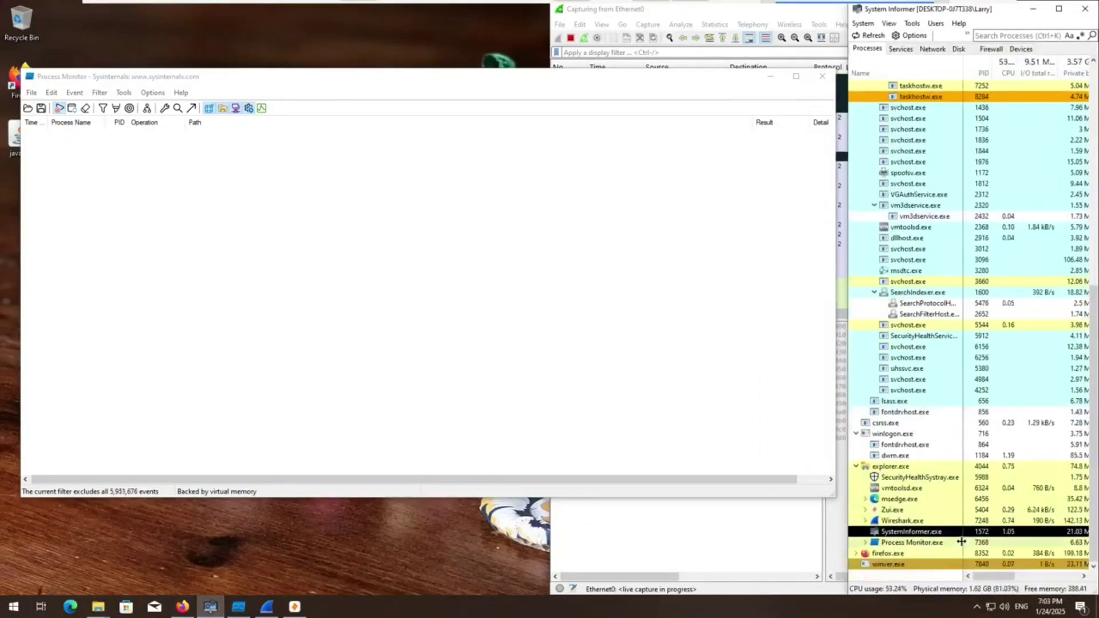
{"action": "scroll", "coordinate": [1036, 212], "scroll_direction": "up", "scroll_amount": 12}
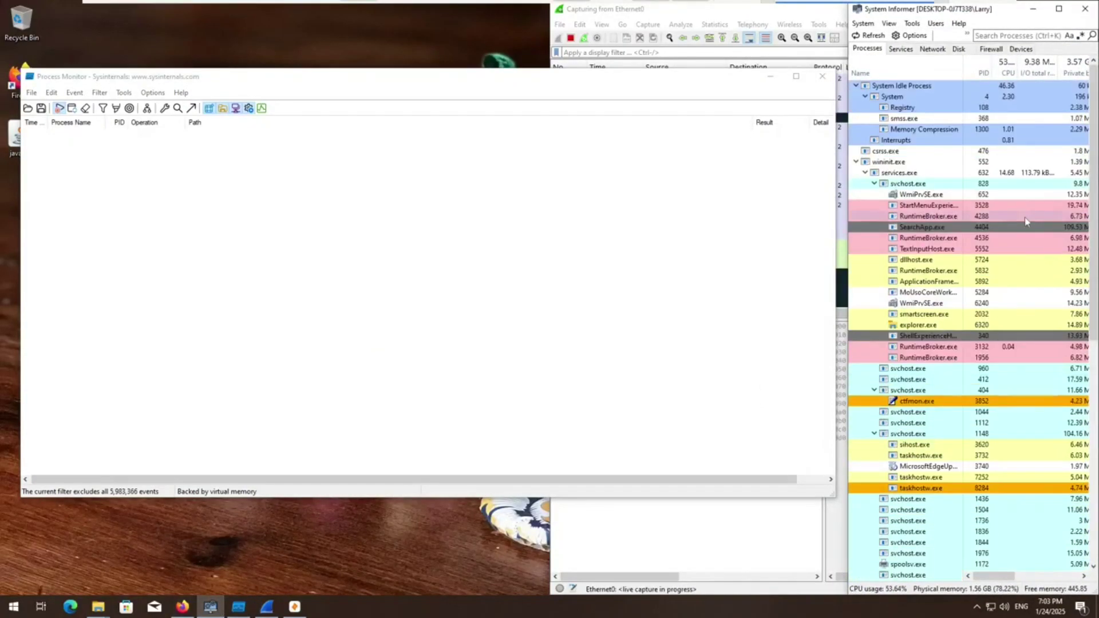
{"action": "scroll", "coordinate": [999, 286], "scroll_direction": "down", "scroll_amount": 12}
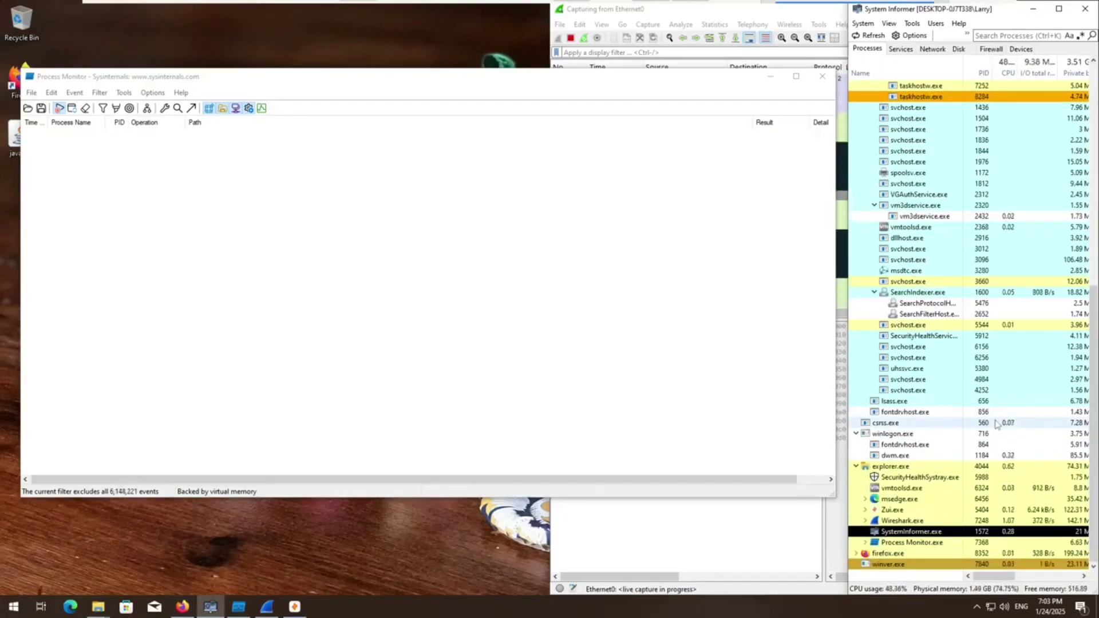
Step: Change the Process Monitor filter's winver.exe include rule to process name bin.exe and apply it
{"action": "left_click", "coordinate": [99, 93]}
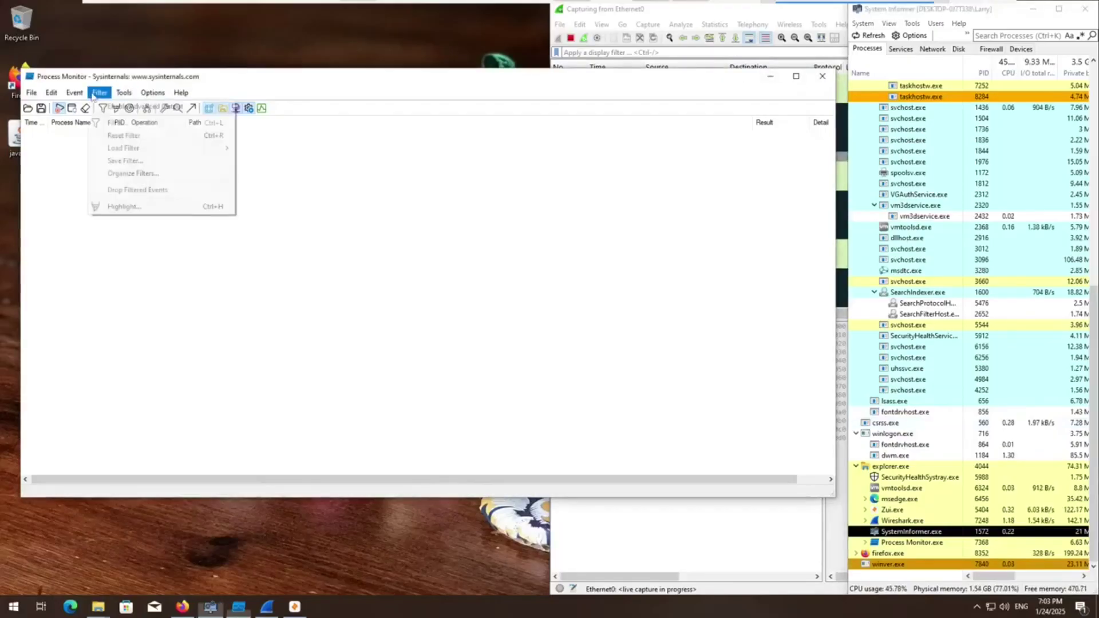
{"action": "left_click", "coordinate": [117, 123]}
{"action": "left_click", "coordinate": [259, 228]}
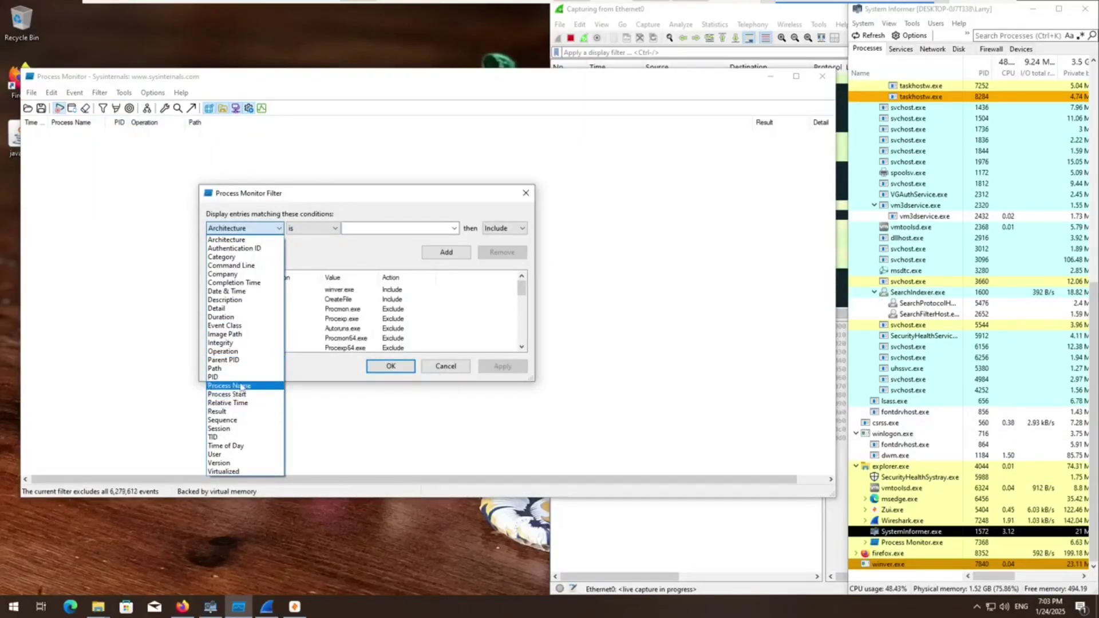
{"action": "left_click", "coordinate": [349, 294]}
{"action": "left_click", "coordinate": [344, 290]}
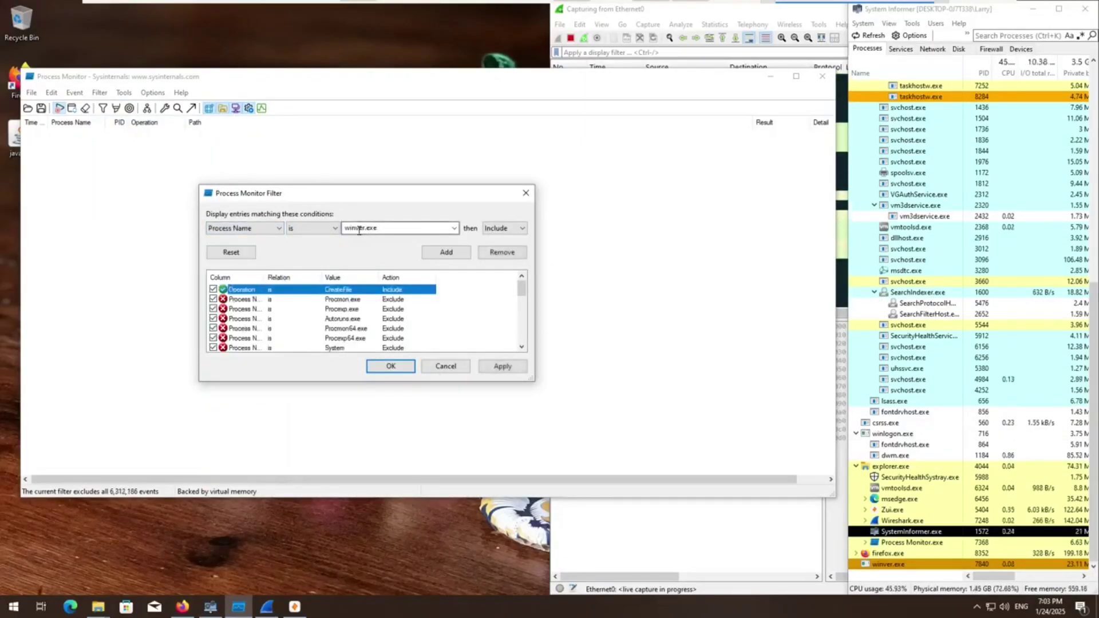
{"action": "double_click", "coordinate": [343, 290]}
{"action": "left_click", "coordinate": [357, 229]}
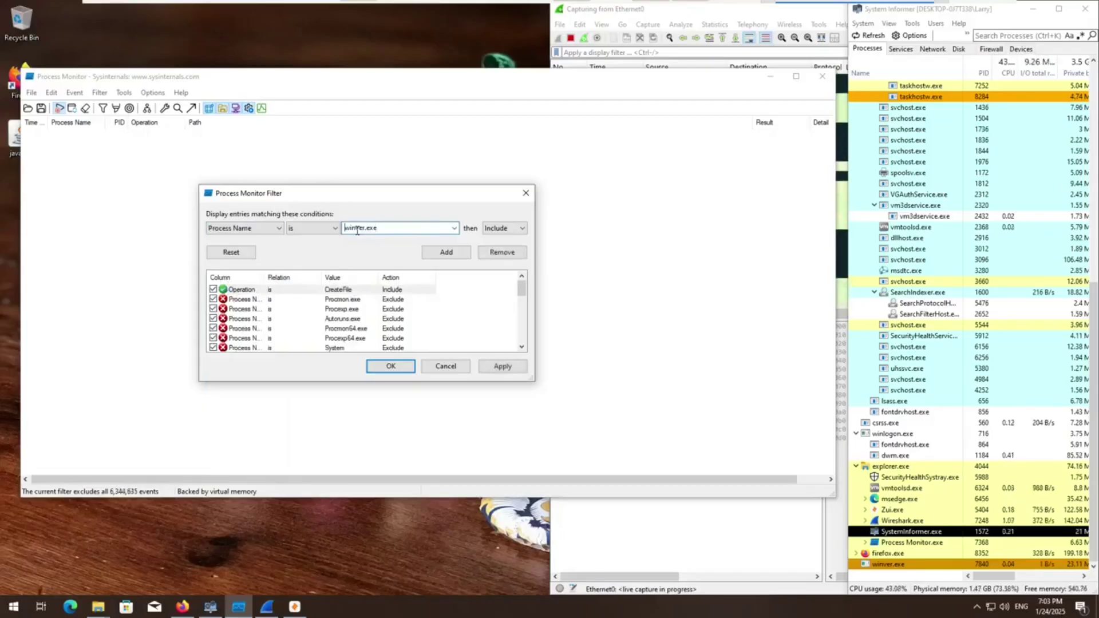
{"action": "key", "text": "BackSpace"}
{"action": "key", "text": "BackSpace"}
{"action": "key", "text": "BackSpace"}
{"action": "key", "text": "BackSpace"}
{"action": "key", "text": "BackSpace"}
{"action": "key", "text": "BackSpace"}
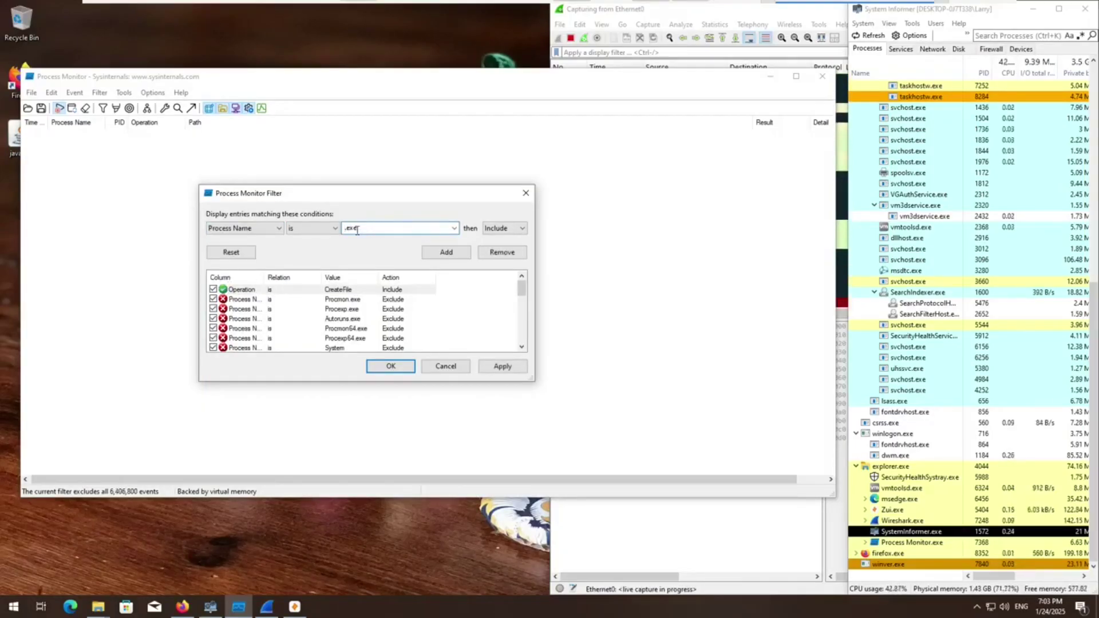
{"action": "type", "text": "bin"}
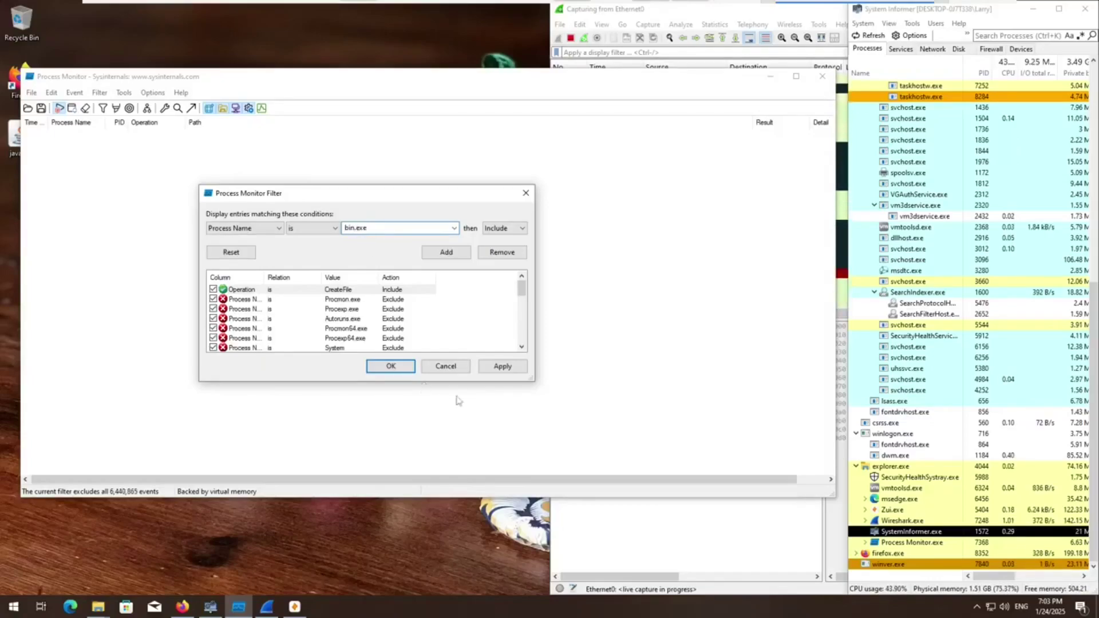
{"action": "left_click", "coordinate": [503, 365]}
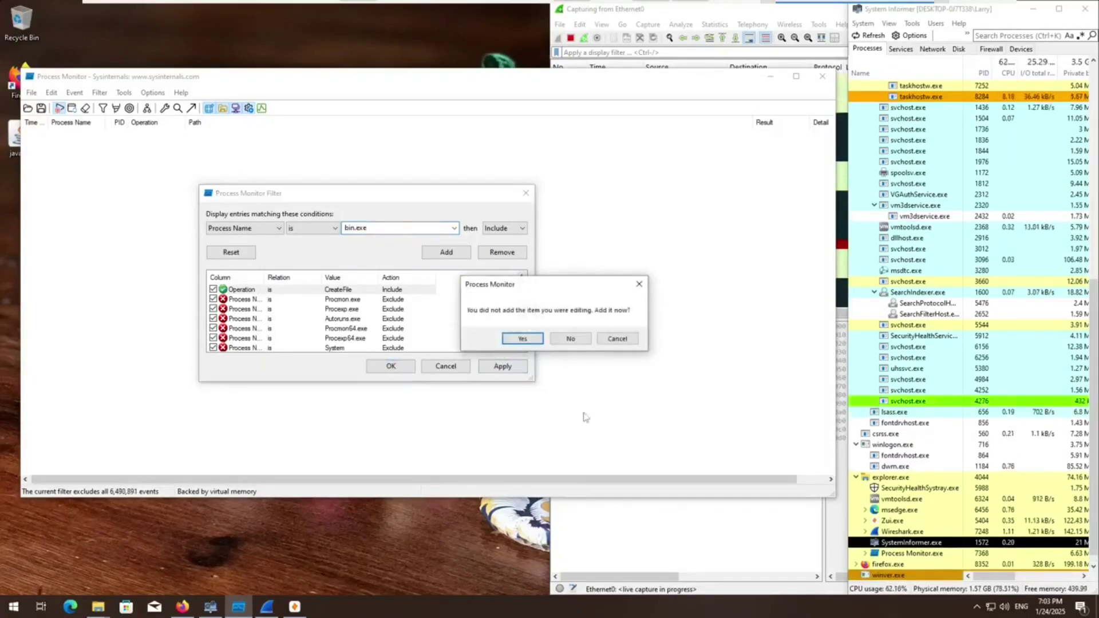
{"action": "left_click", "coordinate": [535, 338]}
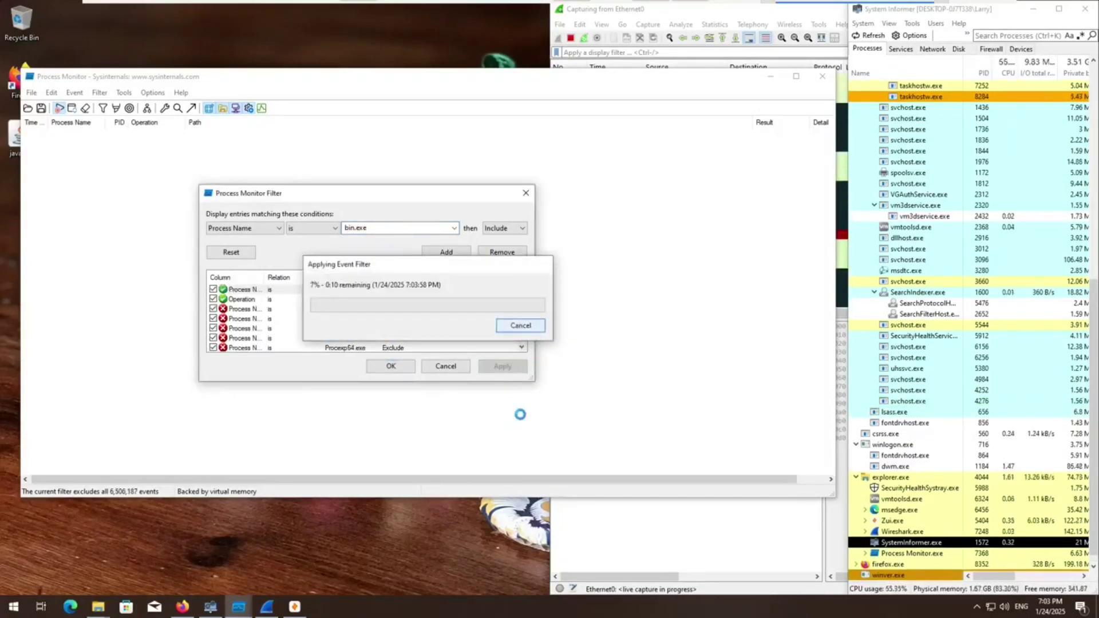
Step: Switch to Firefox and review VirusTotal's report on 216.218.185.162 and the malware file's contacted IP addresses, minimizing the browser when done
{"action": "left_click", "coordinate": [179, 609]}
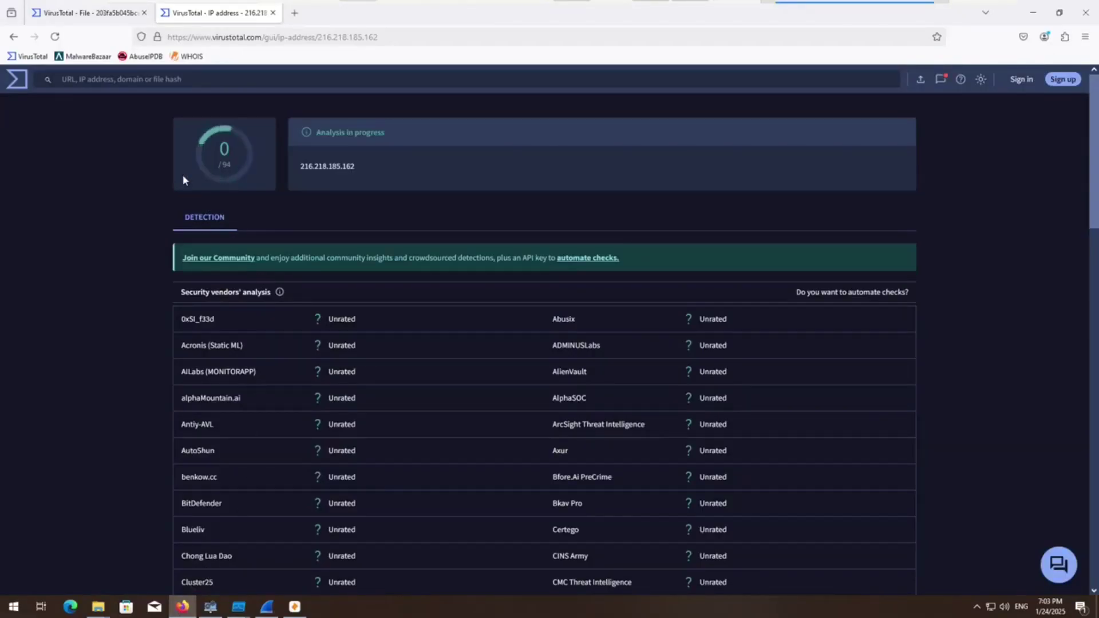
{"action": "left_click", "coordinate": [91, 14]}
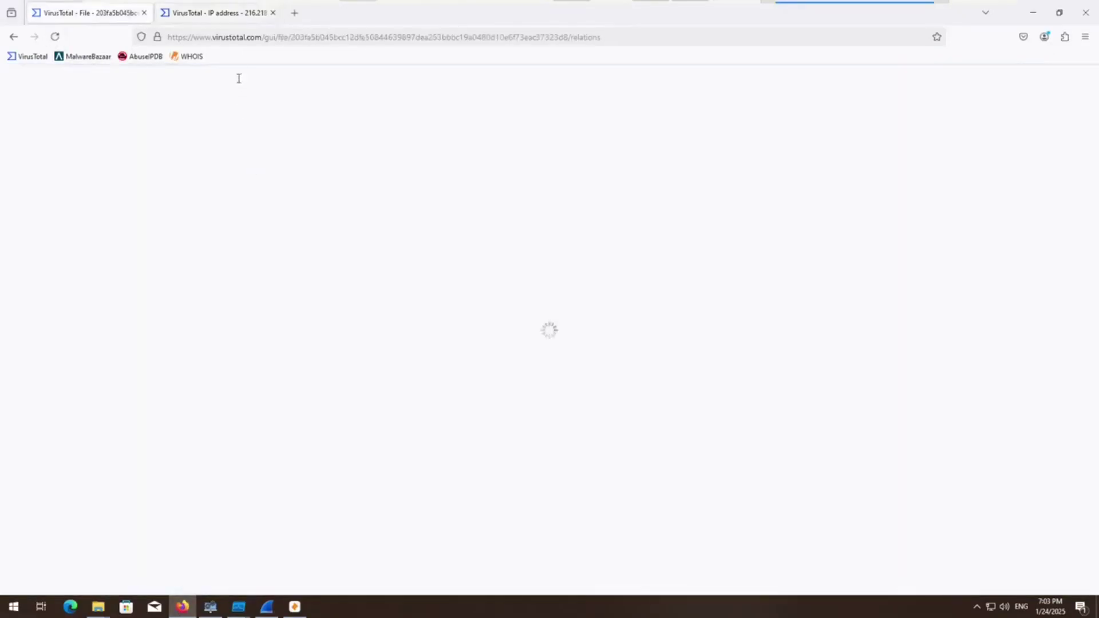
{"action": "left_click", "coordinate": [217, 19]}
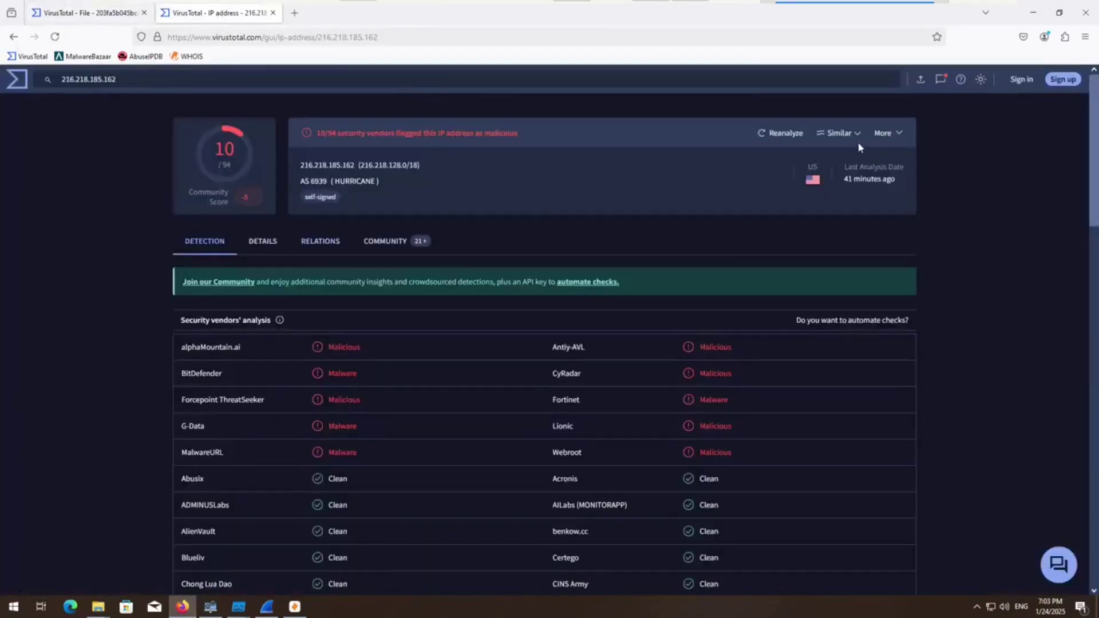
{"action": "left_click_drag", "start_coordinate": [838, 172], "coordinate": [907, 188]}
{"action": "left_click", "coordinate": [110, 17]}
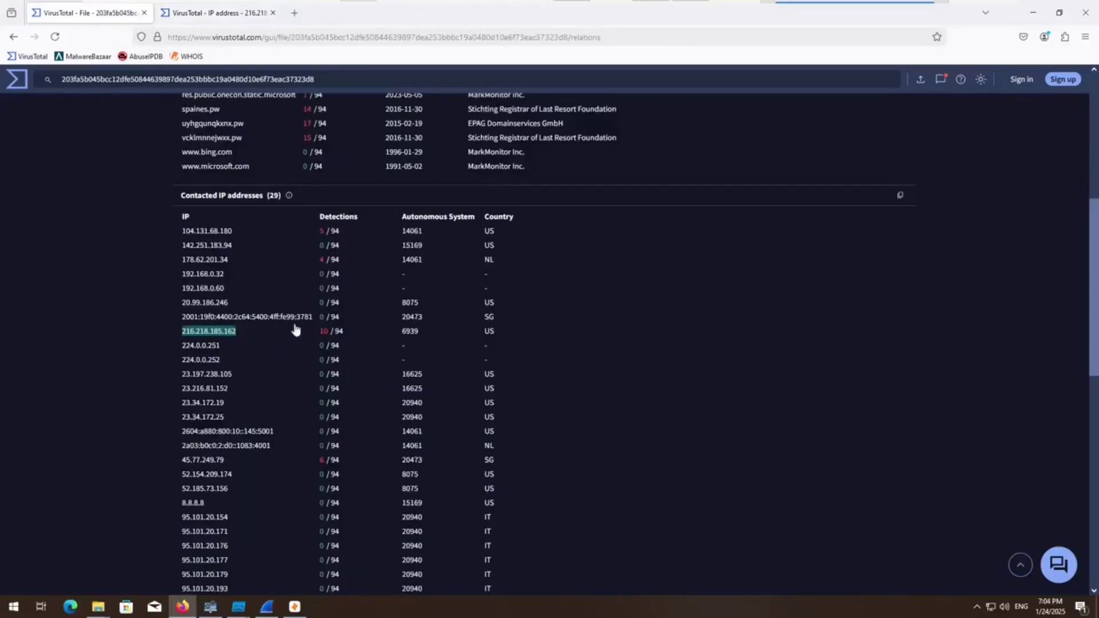
{"action": "left_click", "coordinate": [274, 339]}
{"action": "left_click", "coordinate": [1034, 13]}
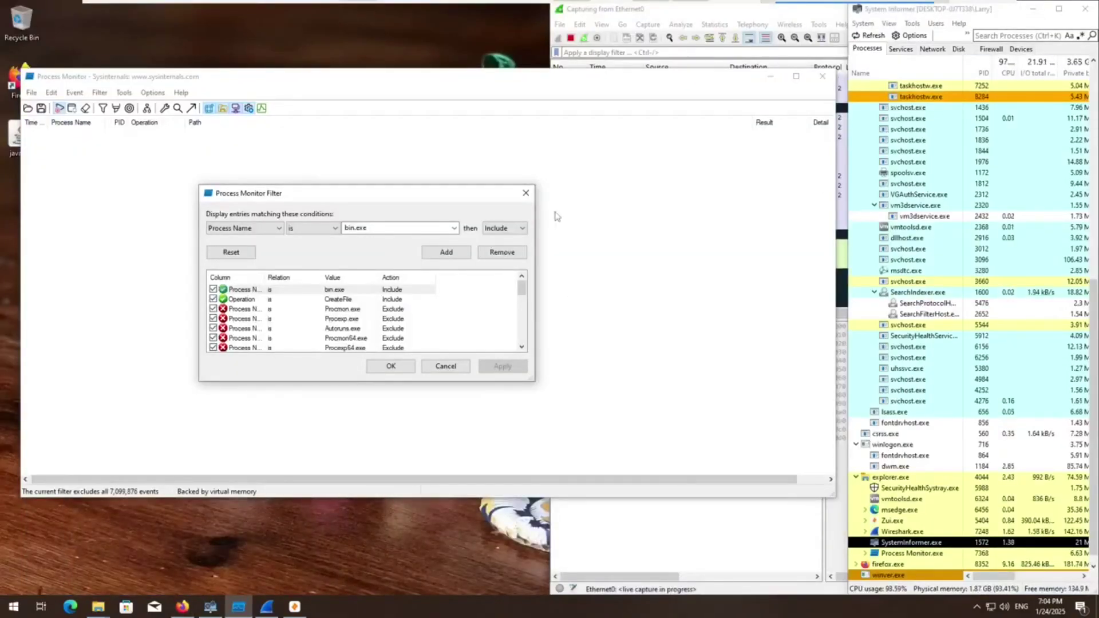
{"action": "left_click", "coordinate": [182, 606]}
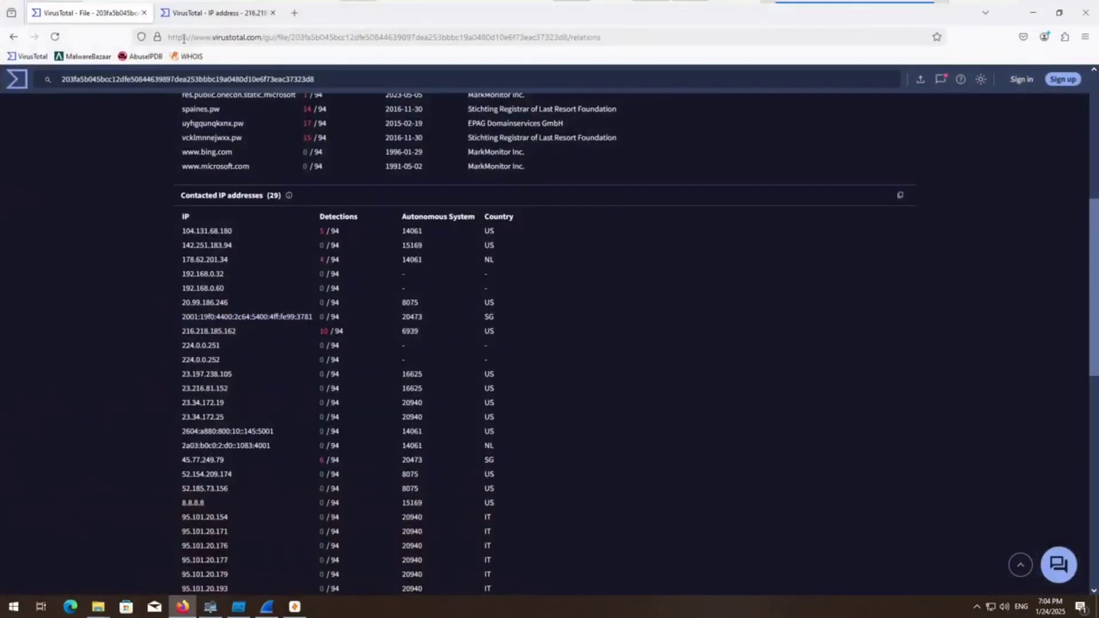
{"action": "left_click", "coordinate": [1030, 14]}
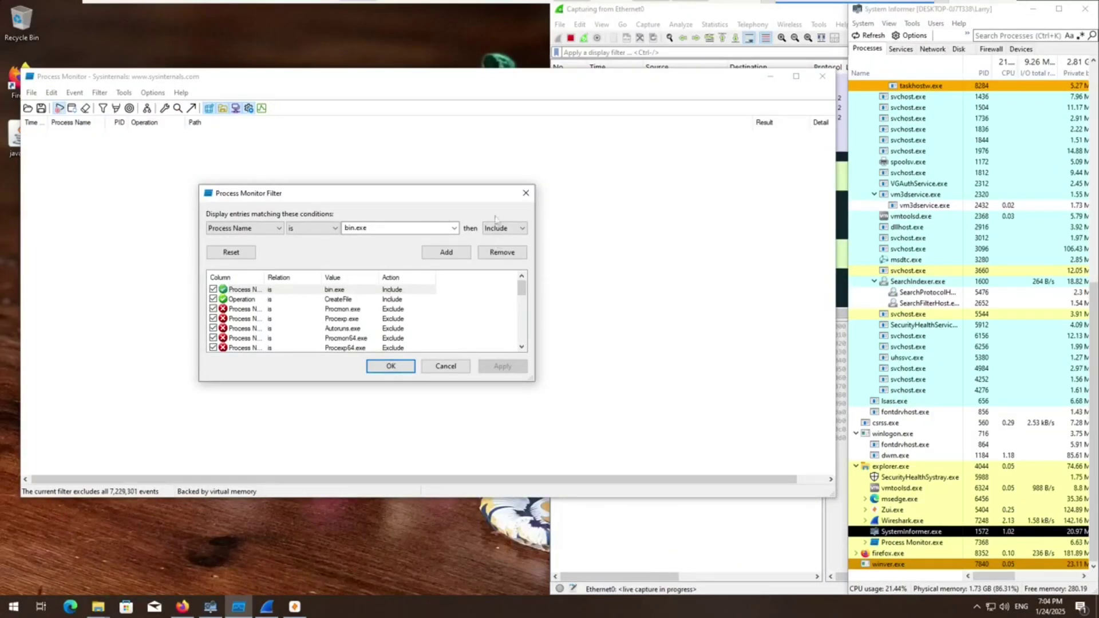
Step: Close the Process Monitor filter dialog and minimize the Wireshark capture window
{"action": "left_click", "coordinate": [525, 193]}
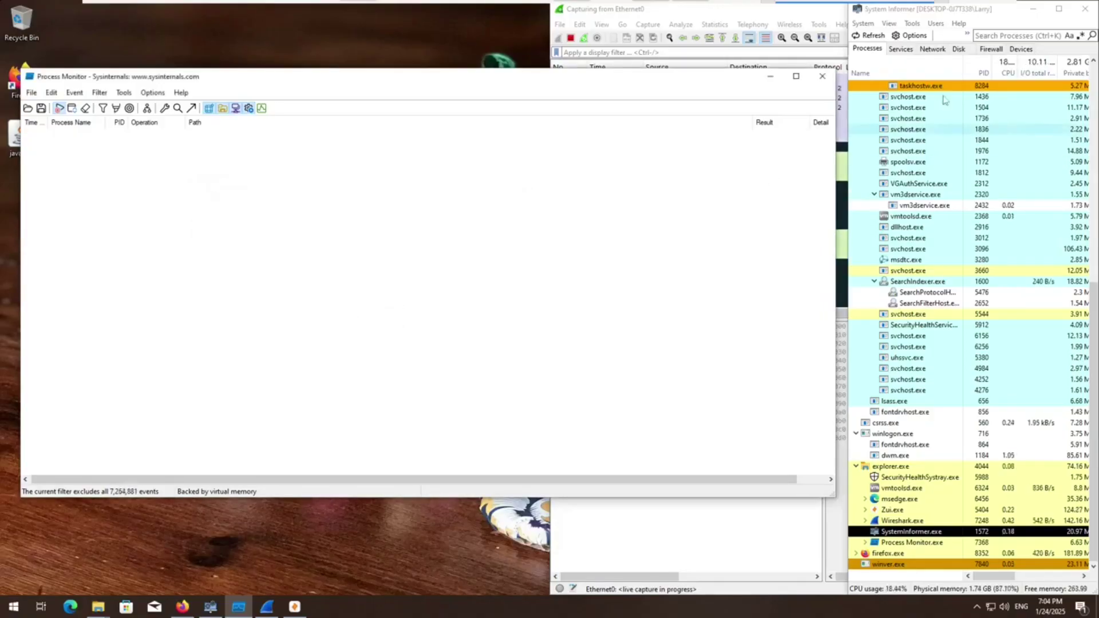
{"action": "left_click", "coordinate": [734, 551]}
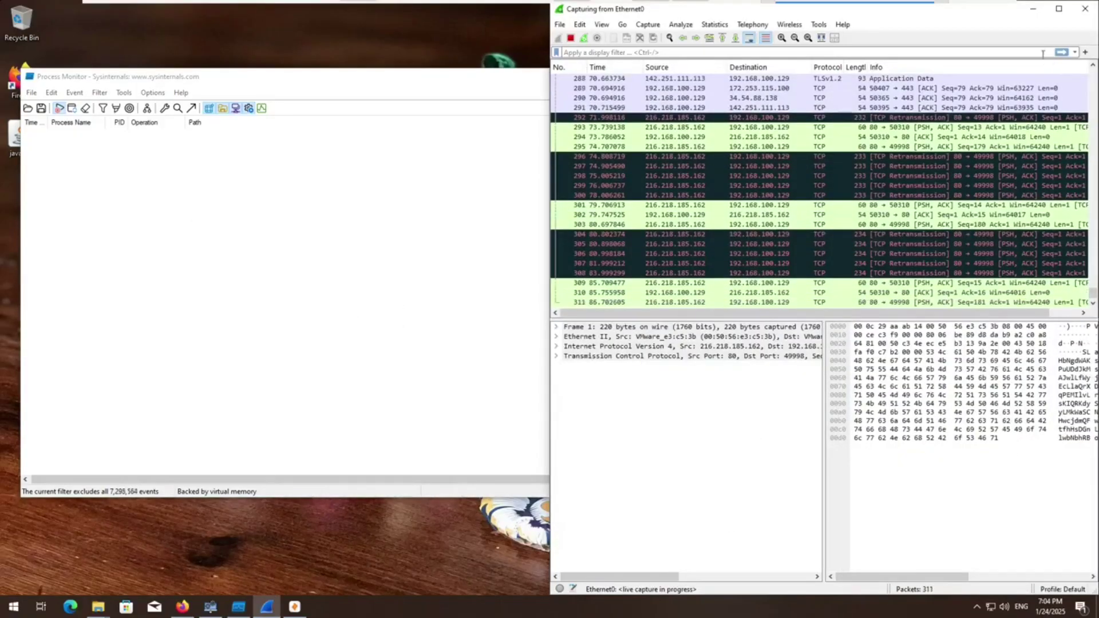
{"action": "left_click", "coordinate": [1034, 11]}
Step: Switch to Zui, query the 2.pcapng pool and inspect the newest alert, sourced from 142.251.163.94
{"action": "left_click", "coordinate": [294, 606]}
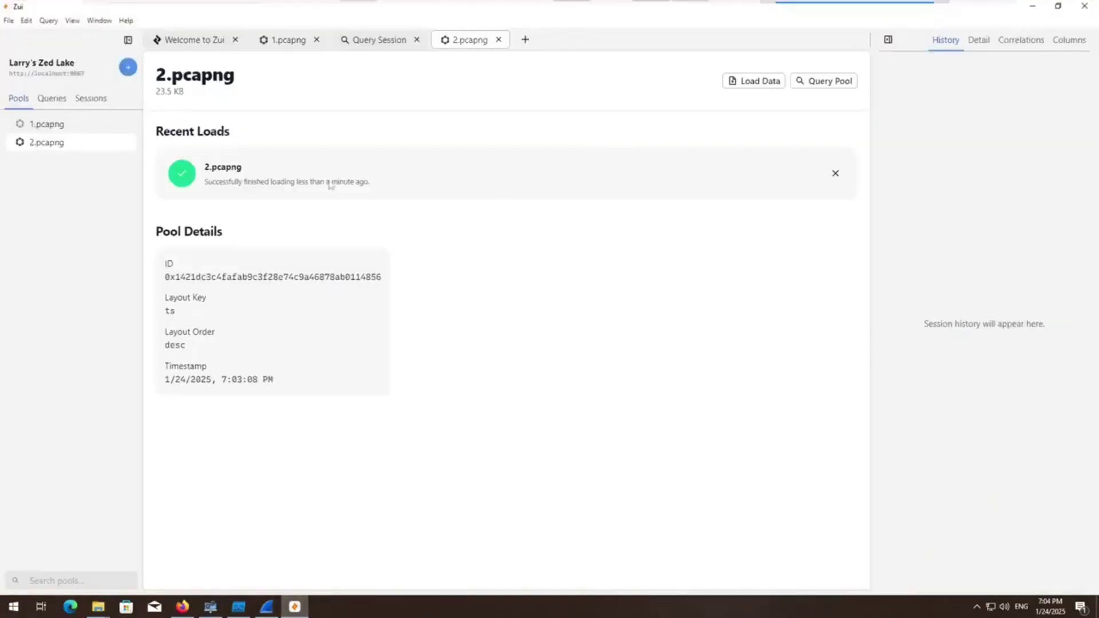
{"action": "left_click", "coordinate": [842, 86]}
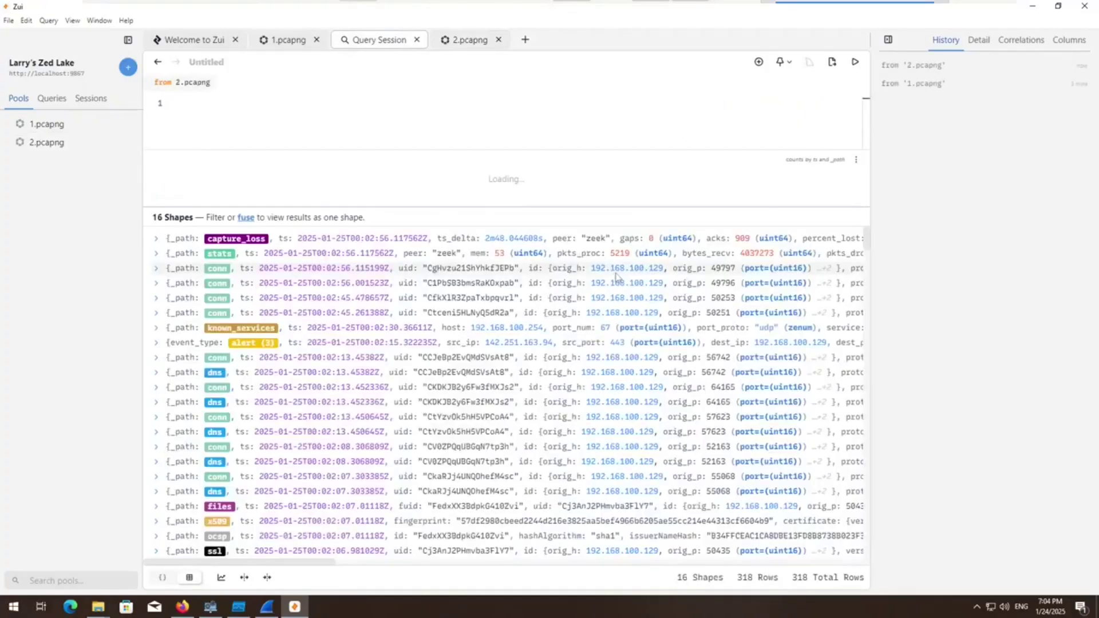
{"action": "left_click", "coordinate": [154, 343]}
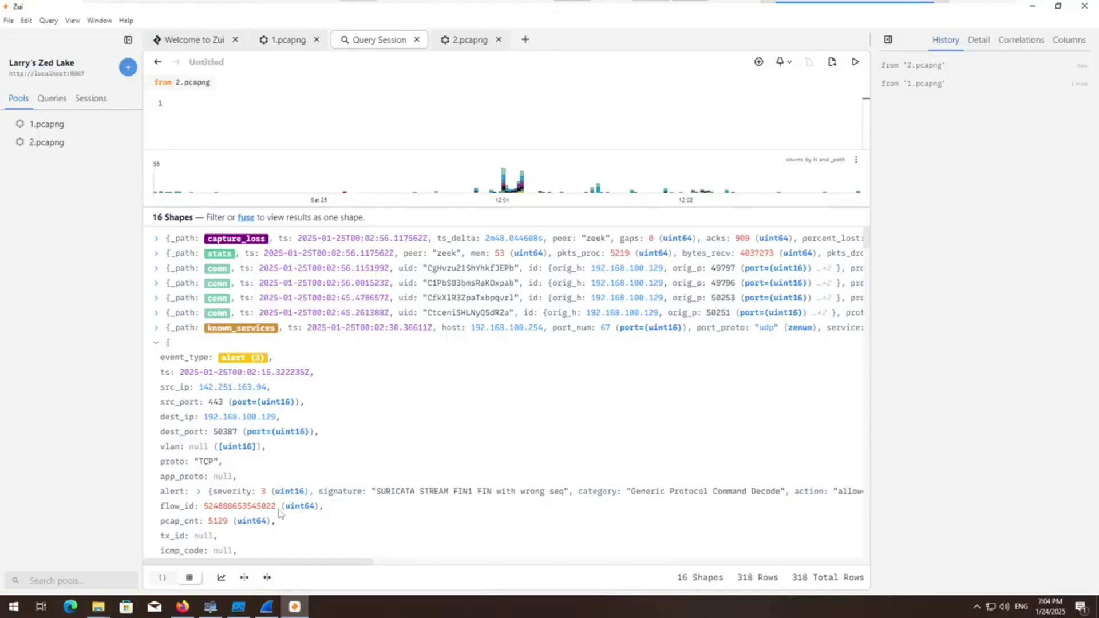
{"action": "left_click", "coordinate": [155, 343]}
Step: Inspect the details of the HTTP record logged at 00:02:02 in the 2.pcapng results
{"action": "scroll", "coordinate": [309, 458], "scroll_direction": "down", "scroll_amount": 2}
{"action": "scroll", "coordinate": [309, 461], "scroll_direction": "down", "scroll_amount": 4}
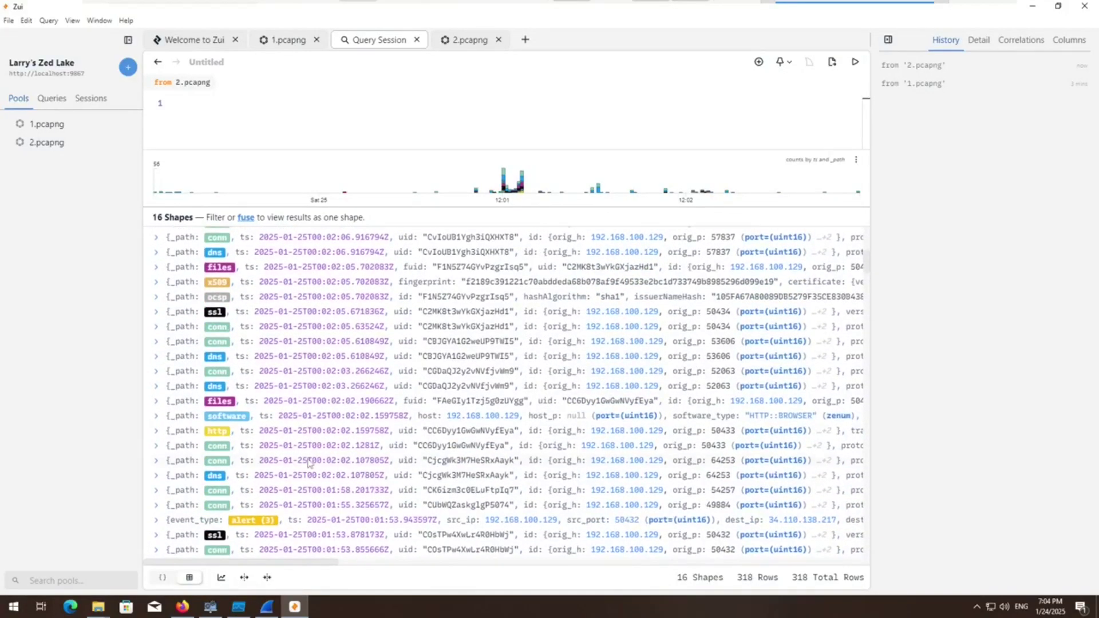
{"action": "left_click", "coordinate": [156, 431]}
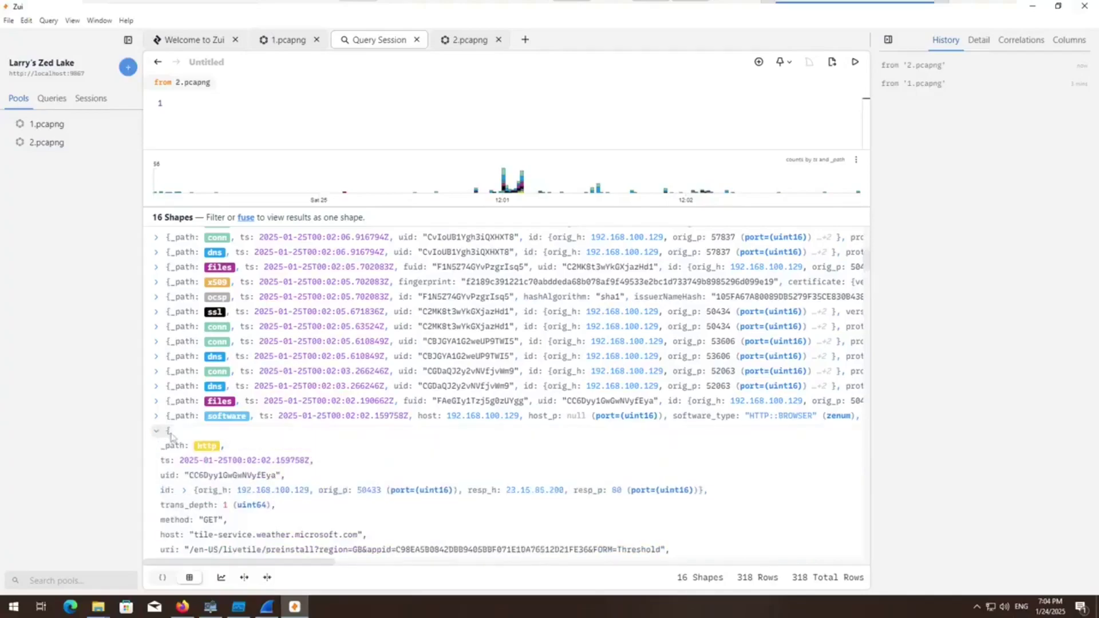
{"action": "left_click", "coordinate": [172, 435]}
{"action": "left_click", "coordinate": [170, 437]}
{"action": "scroll", "coordinate": [197, 446], "scroll_direction": "down", "scroll_amount": 1}
{"action": "left_click", "coordinate": [157, 374]}
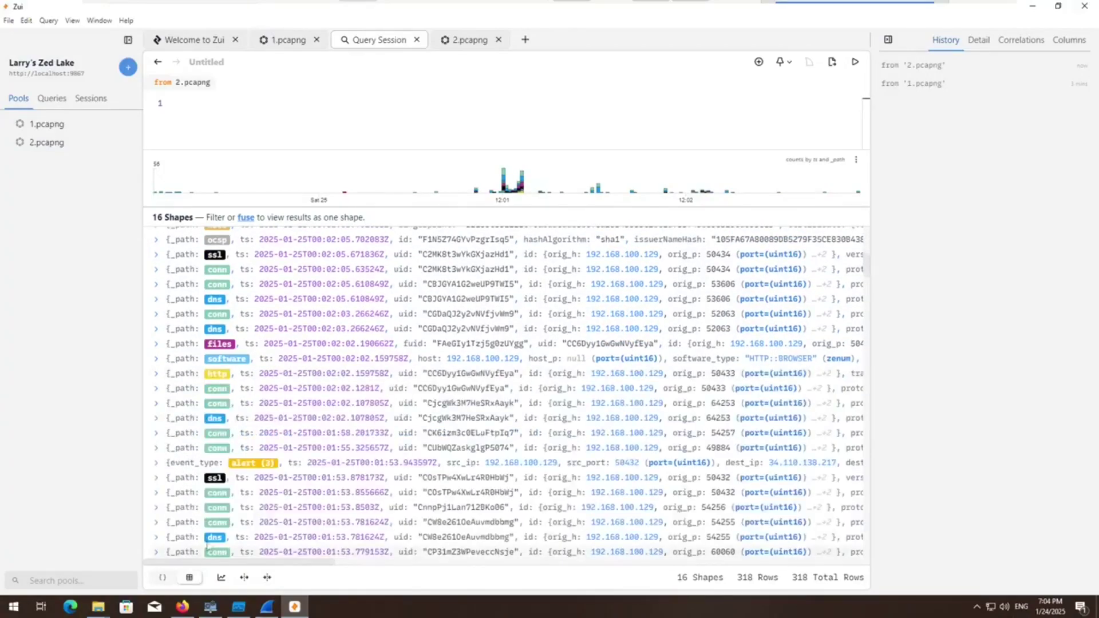
Step: Inspect the details of the alerts logged at 00:01:53 and 00:01:43, collapsing each one after reading it
{"action": "scroll", "coordinate": [162, 373], "scroll_direction": "down", "scroll_amount": 1}
{"action": "left_click", "coordinate": [163, 408]}
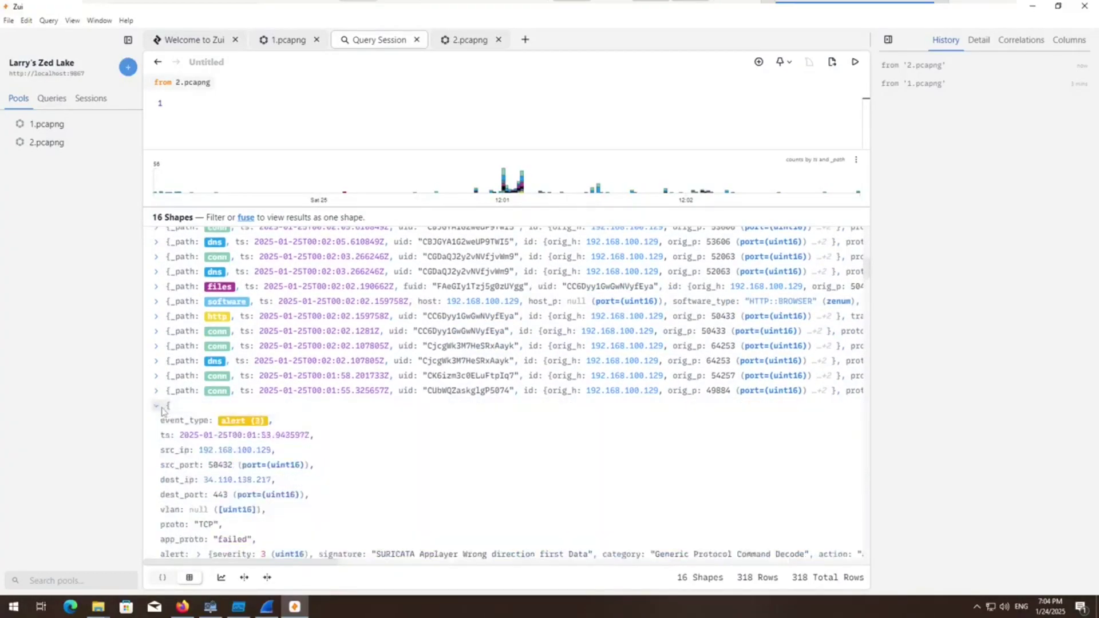
{"action": "left_click", "coordinate": [163, 407]}
{"action": "left_click", "coordinate": [159, 449]}
{"action": "scroll", "coordinate": [167, 408], "scroll_direction": "down", "scroll_amount": 1}
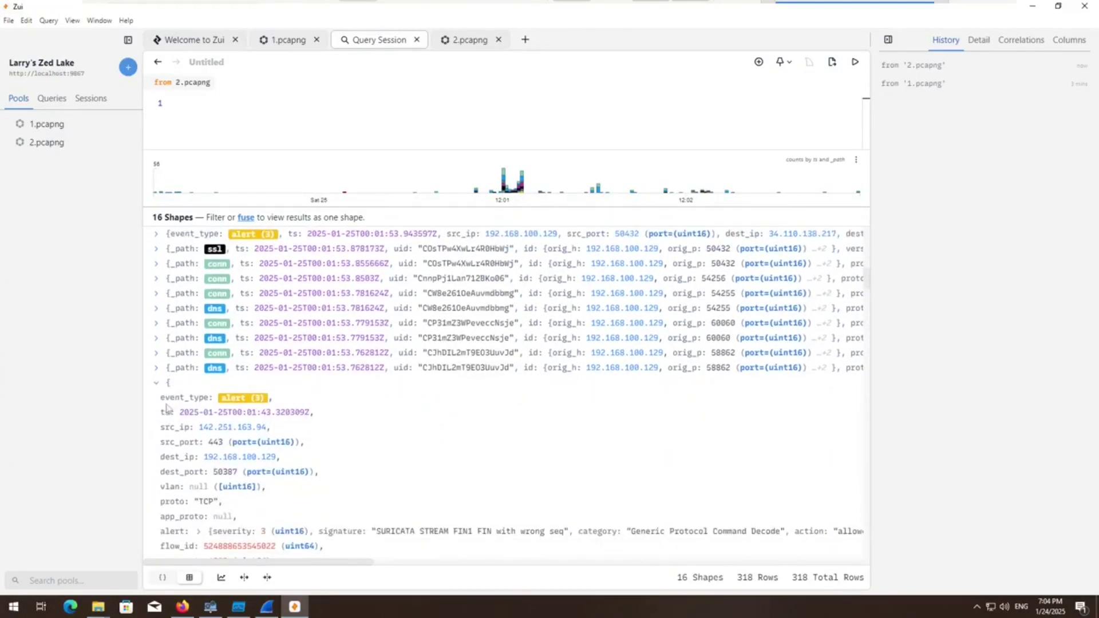
{"action": "left_click", "coordinate": [157, 383]}
Step: Examine the alerts logged at 00:01:27 and 00:01:19, and look through the older records for further alerts
{"action": "scroll", "coordinate": [161, 254], "scroll_direction": "down", "scroll_amount": 10}
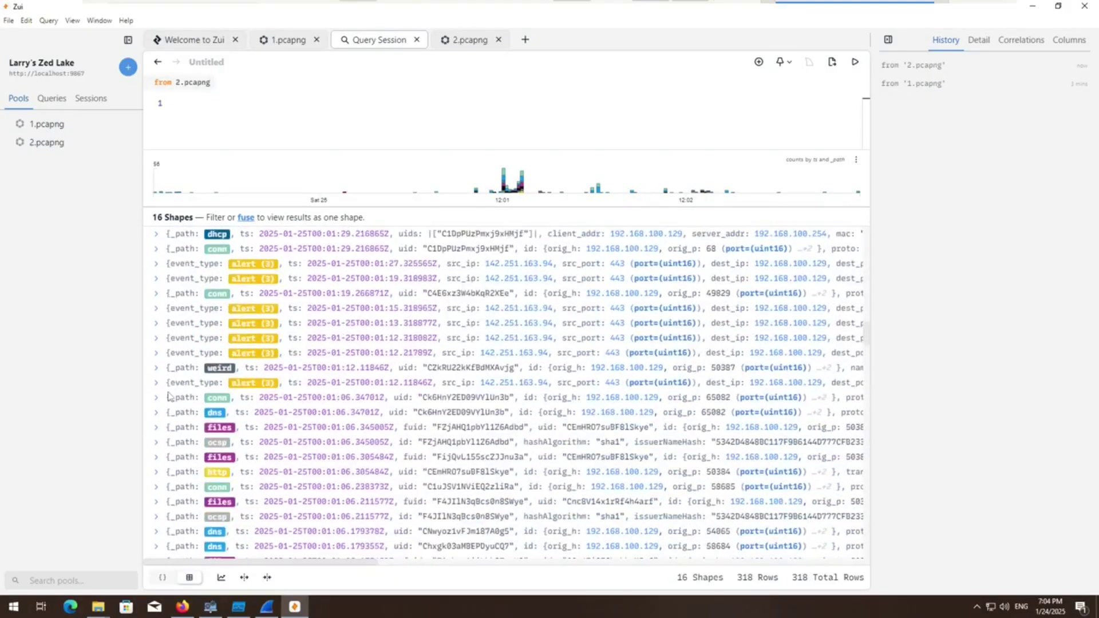
{"action": "left_click", "coordinate": [159, 267]}
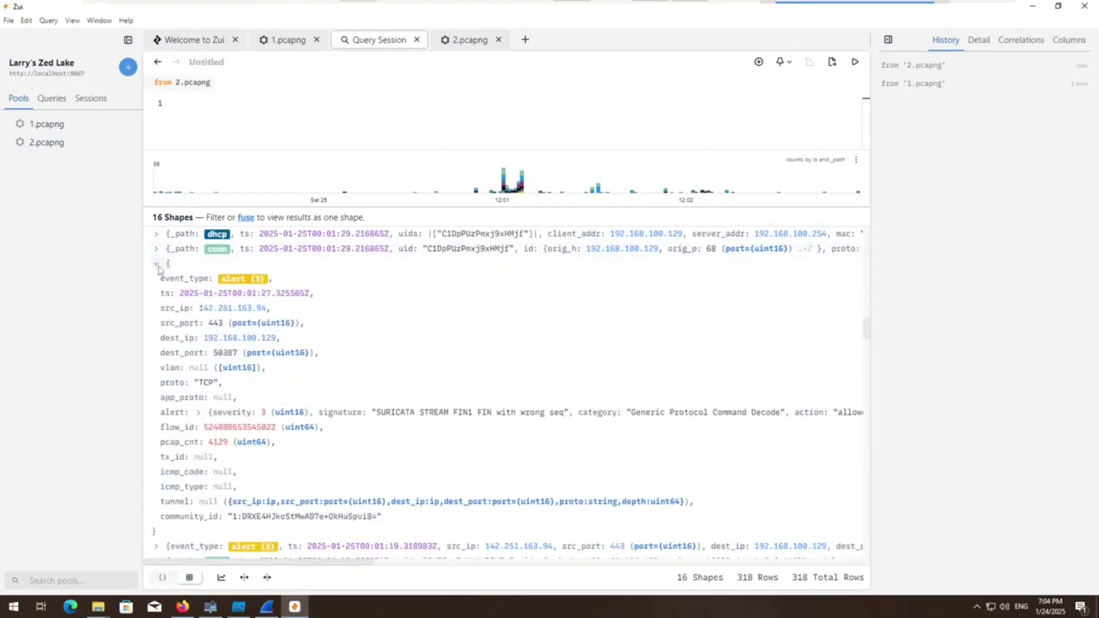
{"action": "left_click", "coordinate": [157, 265]}
{"action": "left_click", "coordinate": [155, 279]}
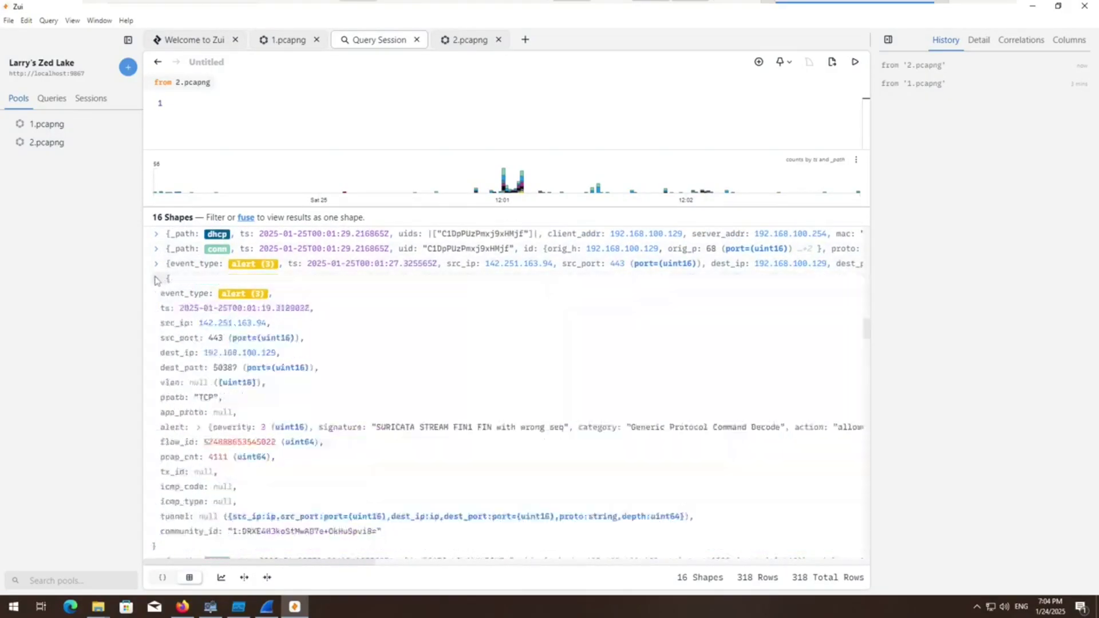
{"action": "scroll", "coordinate": [221, 345], "scroll_direction": "down", "scroll_amount": 15}
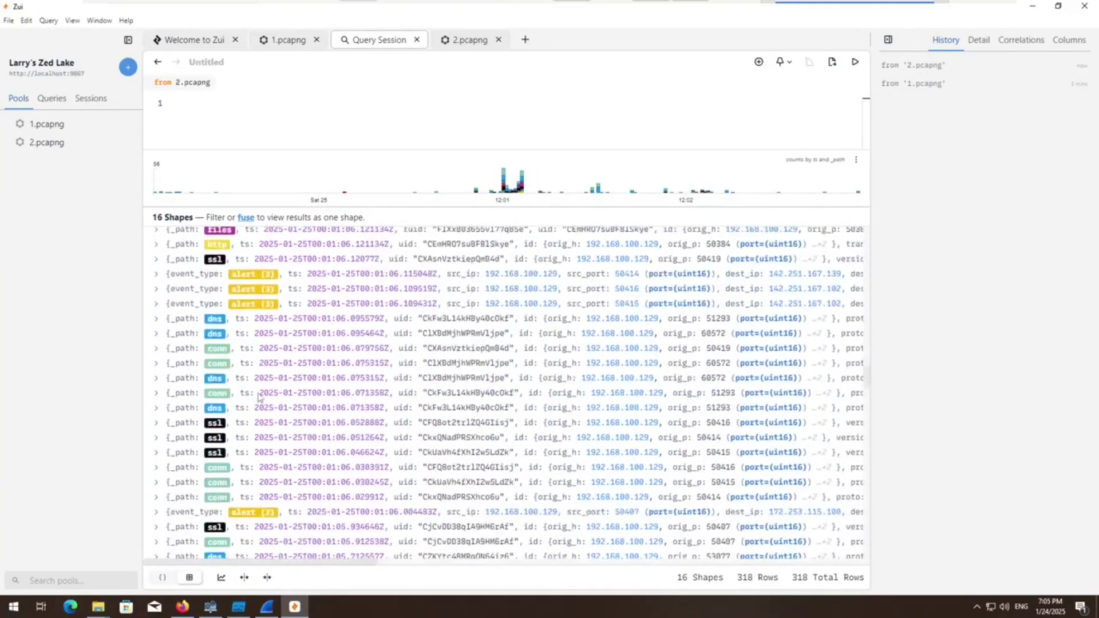
{"action": "scroll", "coordinate": [259, 396], "scroll_direction": "down", "scroll_amount": 15}
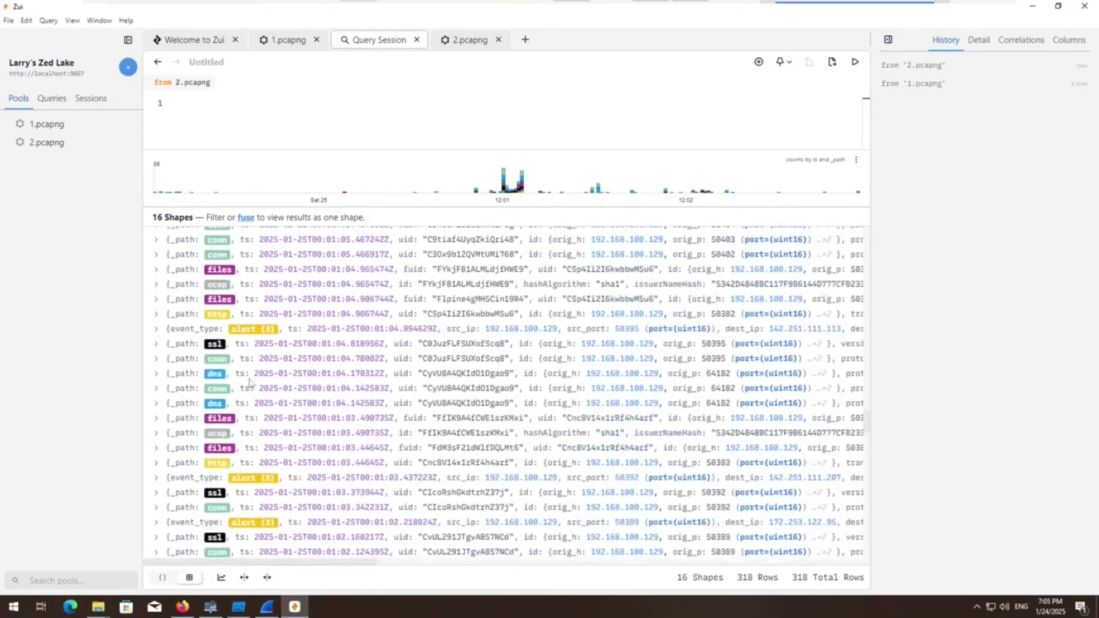
Step: Look through the oldest 2.pcapng records and inspect the notice logged at 00:00:08, collapsing it after reading
{"action": "scroll", "coordinate": [250, 383], "scroll_direction": "down", "scroll_amount": 15}
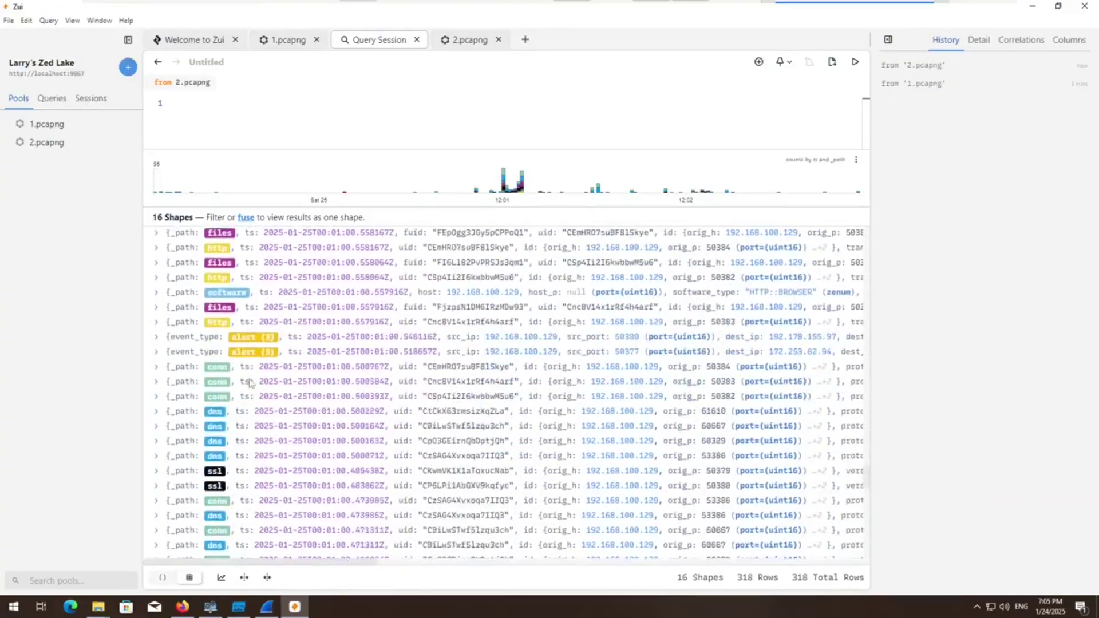
{"action": "scroll", "coordinate": [250, 383], "scroll_direction": "down", "scroll_amount": 15}
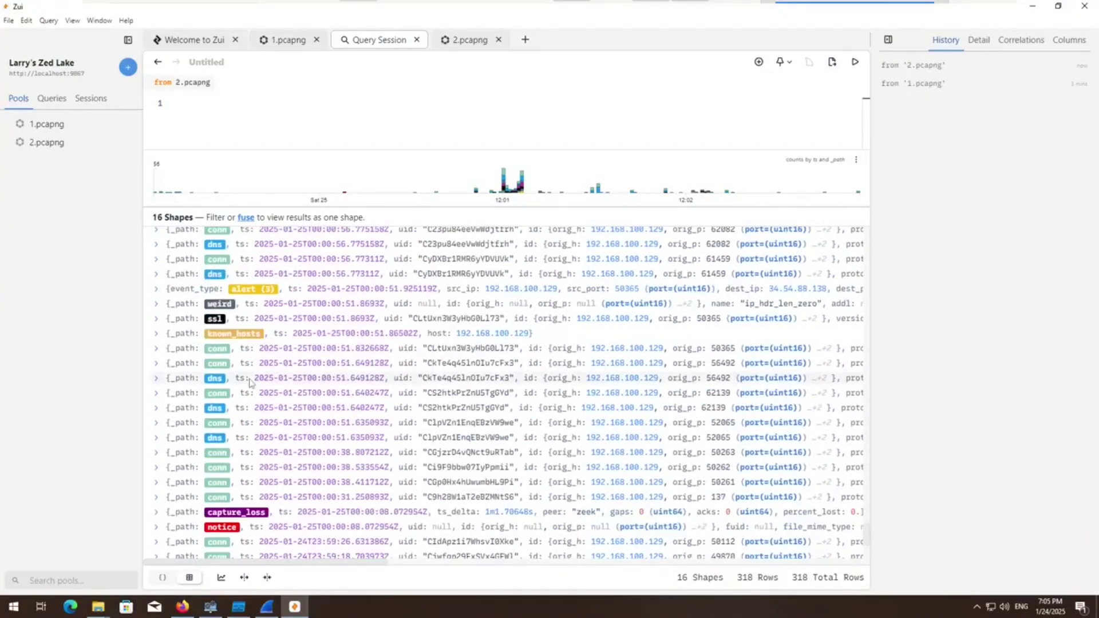
{"action": "scroll", "coordinate": [250, 383], "scroll_direction": "down", "scroll_amount": 3}
{"action": "left_click", "coordinate": [158, 412]}
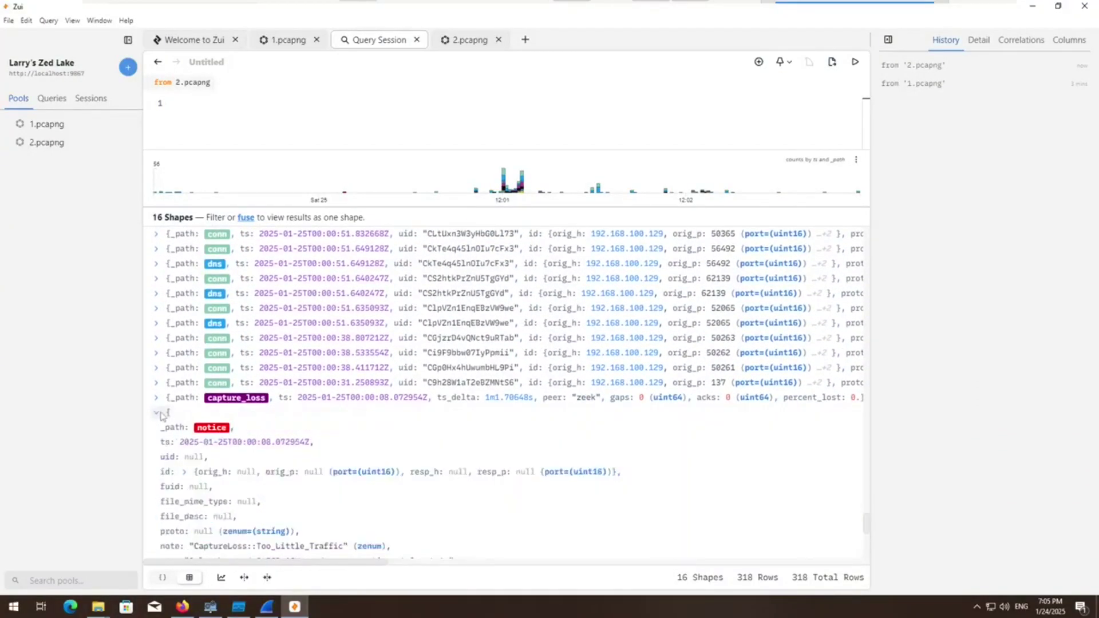
{"action": "scroll", "coordinate": [158, 410], "scroll_direction": "down", "scroll_amount": 2}
{"action": "left_click", "coordinate": [156, 356]}
Step: Inspect the alert logged at 00:00:51 with destination 34.54.88.138 and collapse it again
{"action": "scroll", "coordinate": [172, 372], "scroll_direction": "up", "scroll_amount": 5}
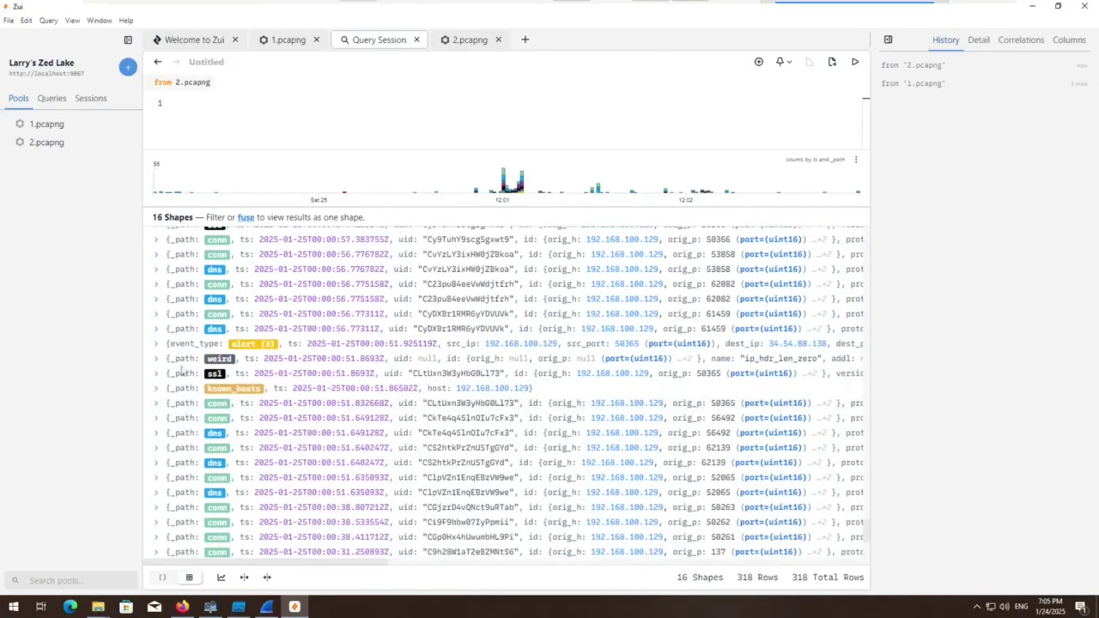
{"action": "left_click", "coordinate": [157, 344]}
{"action": "left_click", "coordinate": [157, 344]}
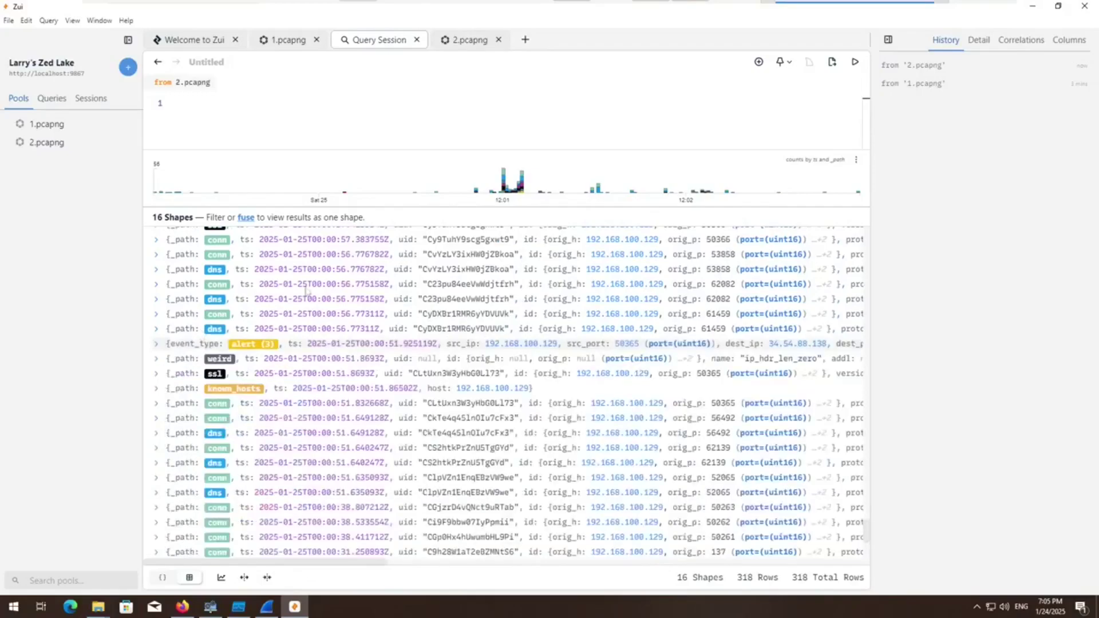
Step: Close Zui, stop the event capture in Process Monitor and minimize its window
{"action": "left_click", "coordinate": [1083, 9]}
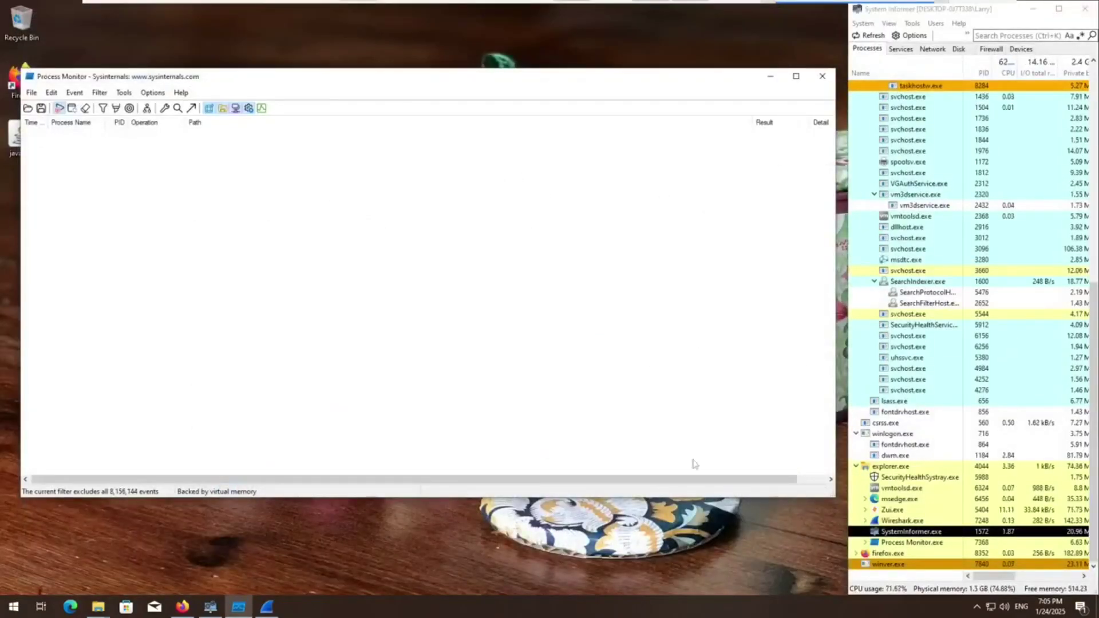
{"action": "left_click", "coordinate": [59, 108]}
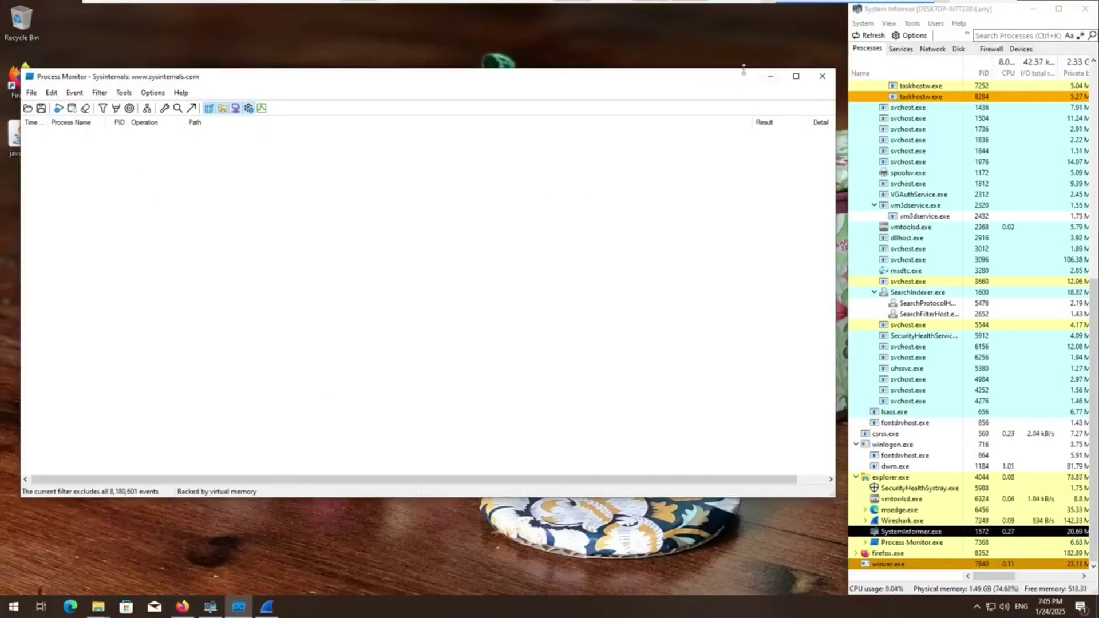
{"action": "left_click", "coordinate": [770, 76]}
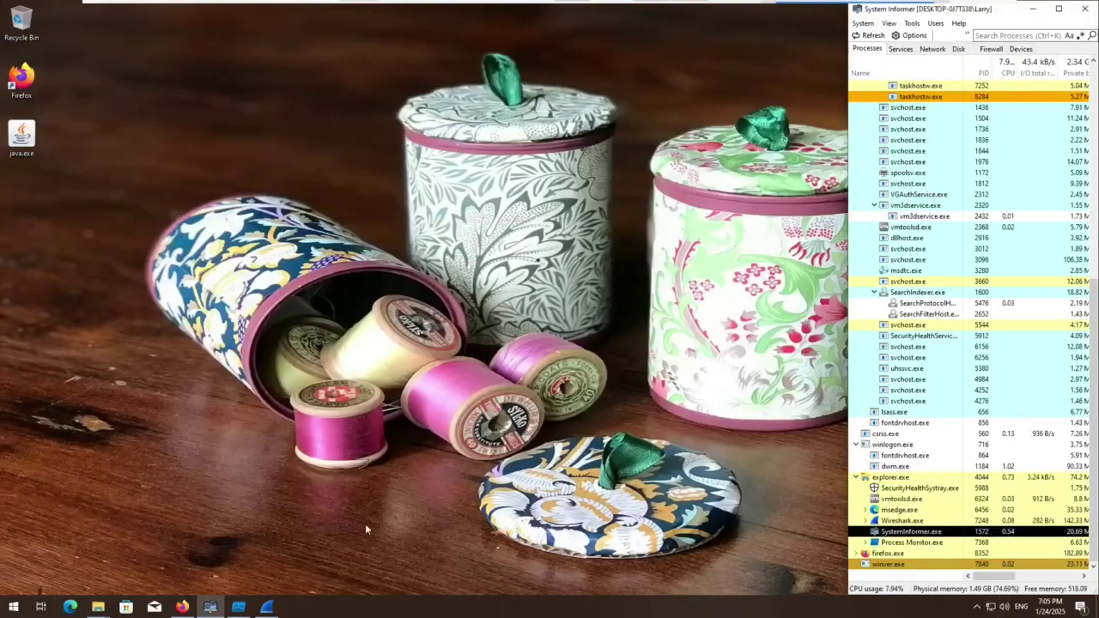
Step: Bring up VirusTotal's contacted IP list and open 2.pcapng in a second Wireshark window beside it
{"action": "left_click", "coordinate": [182, 607]}
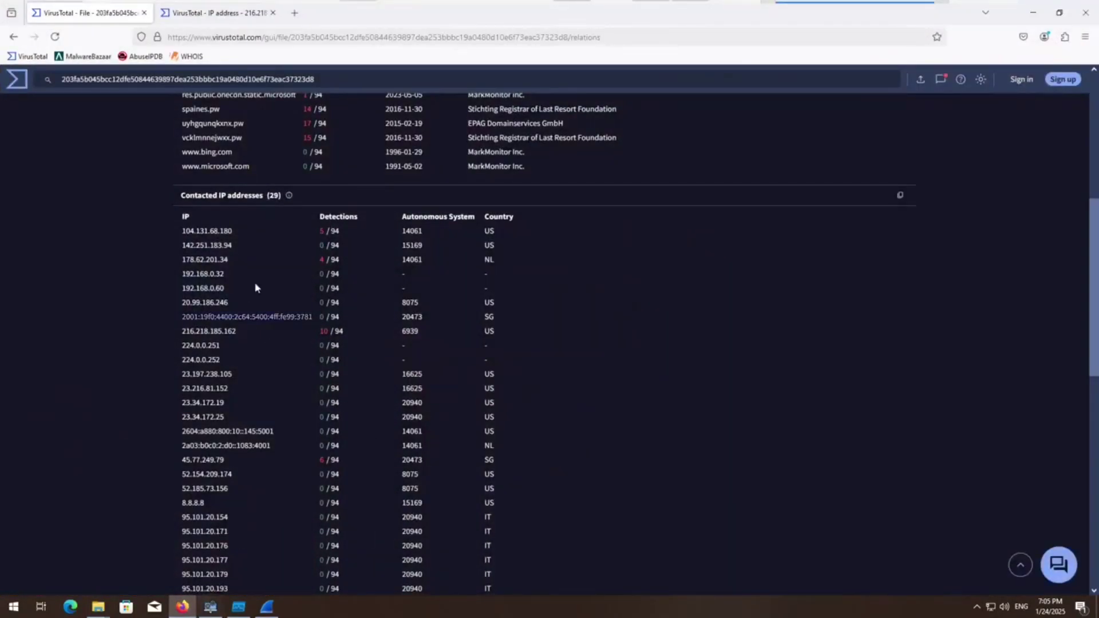
{"action": "left_click", "coordinate": [266, 606]}
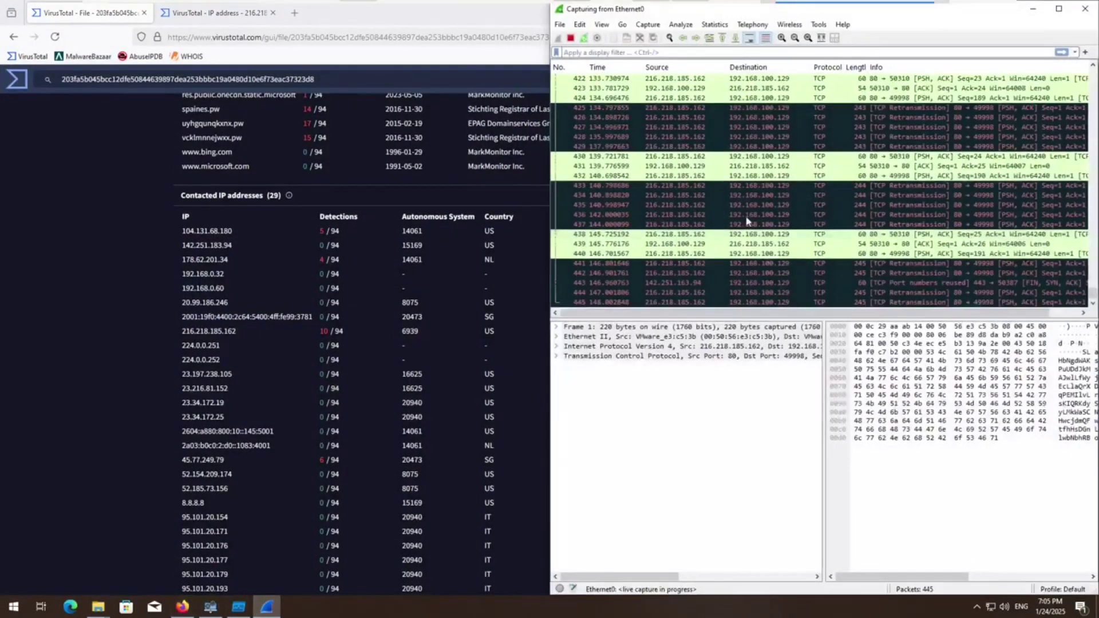
{"action": "right_click", "coordinate": [273, 607]}
{"action": "left_click", "coordinate": [284, 548]}
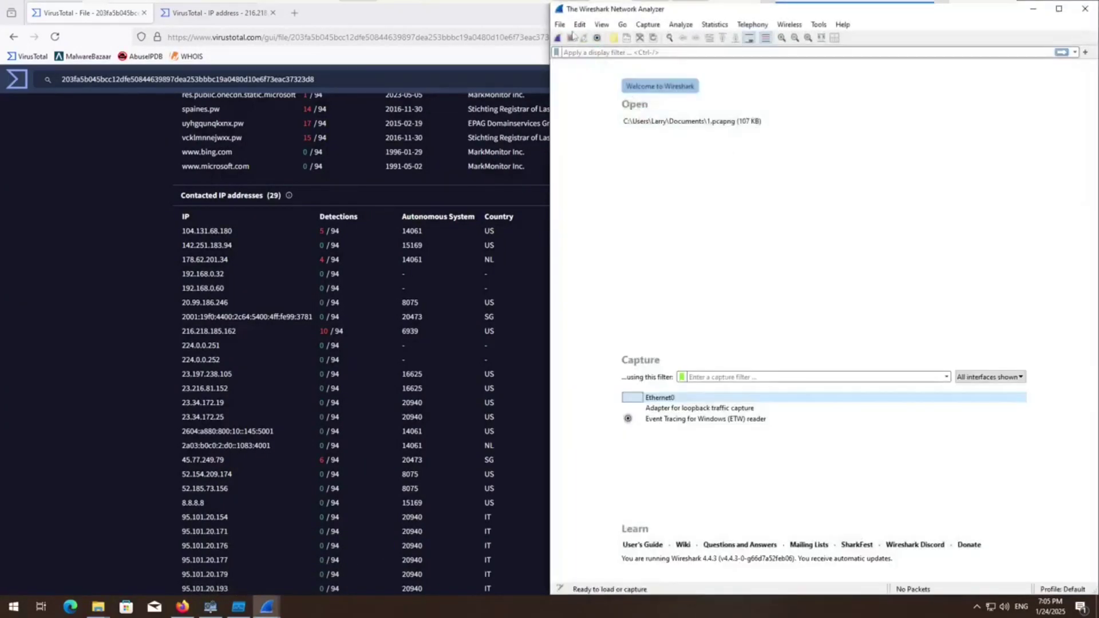
{"action": "left_click", "coordinate": [579, 24]}
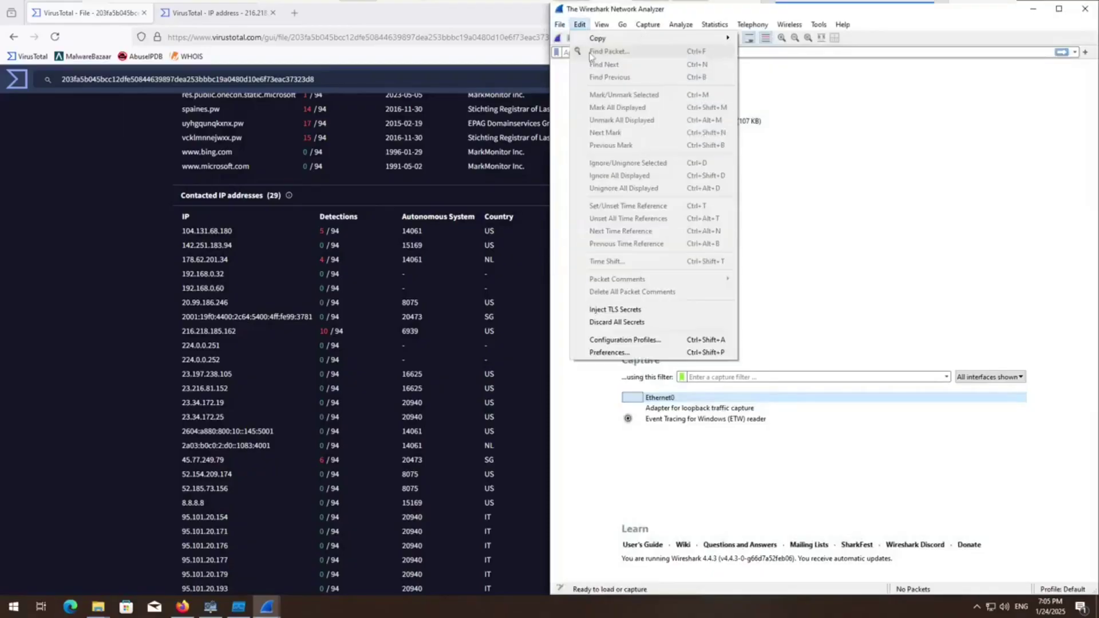
{"action": "left_click", "coordinate": [572, 38]}
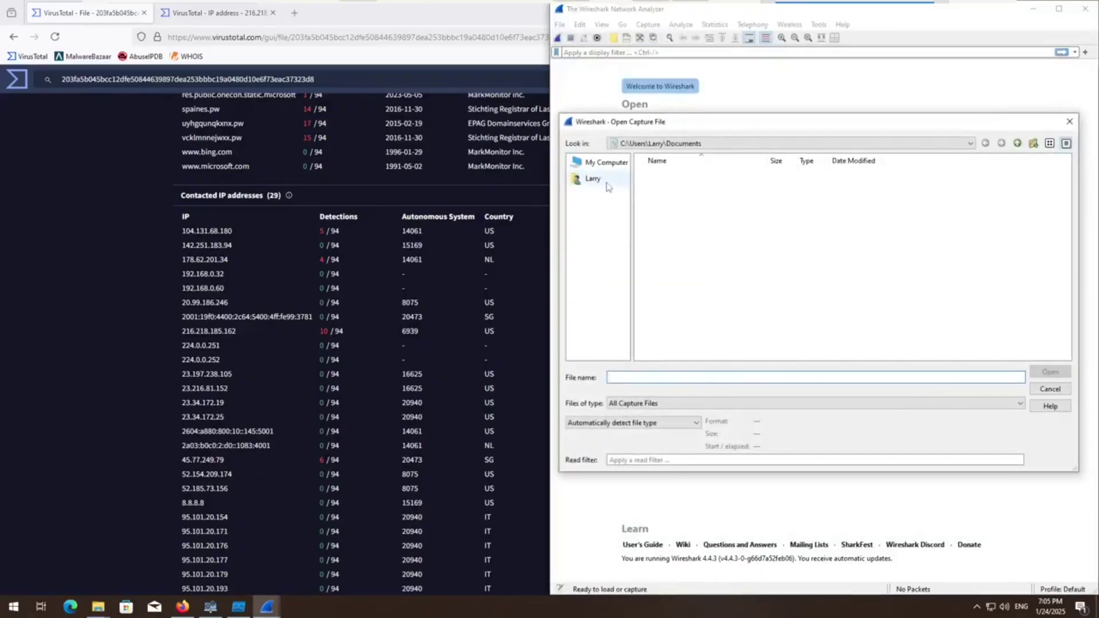
{"action": "double_click", "coordinate": [664, 185]}
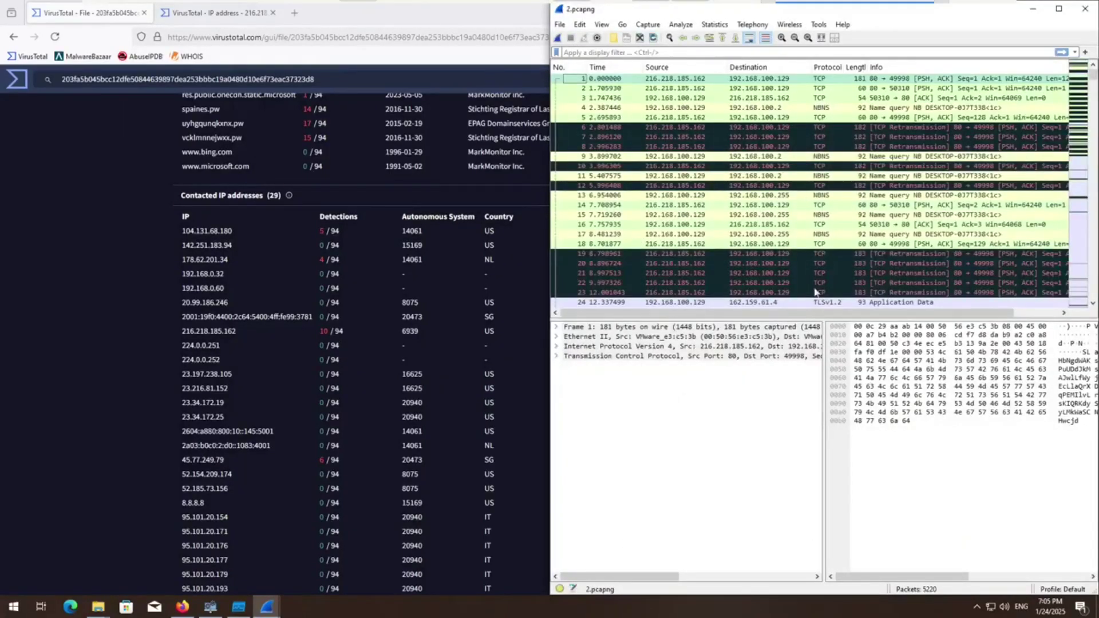
Step: Filter the 2.pcapng packets with ip.addr == 104.131.68.180
{"action": "left_click", "coordinate": [628, 51]}
{"action": "type", "text": "ip.addr"}
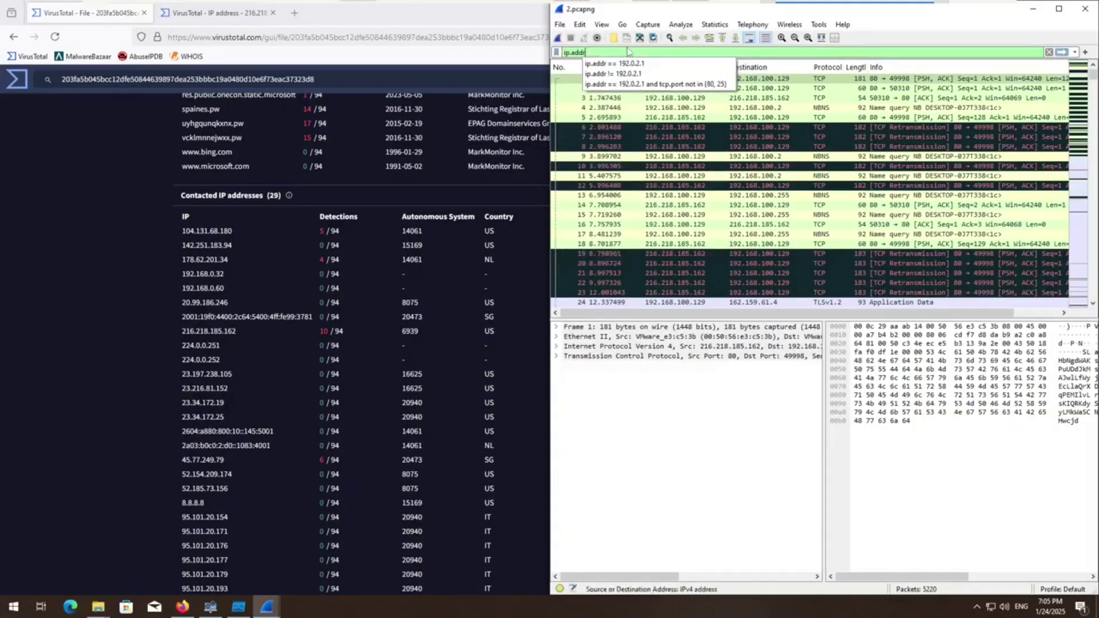
{"action": "type", "text": " == 1-4"}
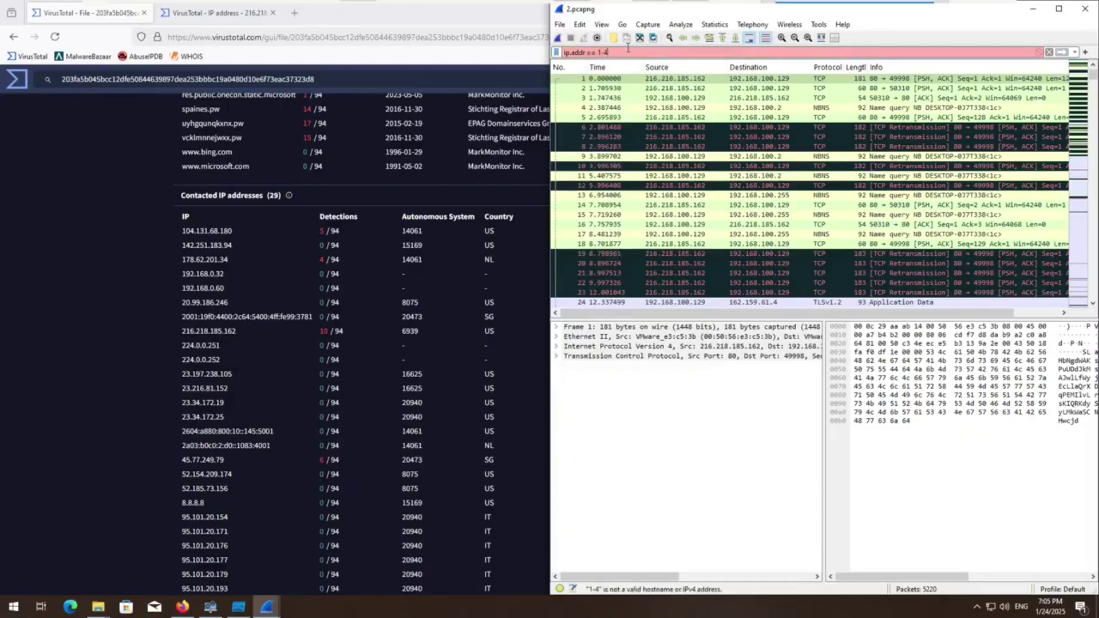
{"action": "key", "text": "BackSpace"}
{"action": "key", "text": "BackSpace"}
{"action": "type", "text": "04.13"}
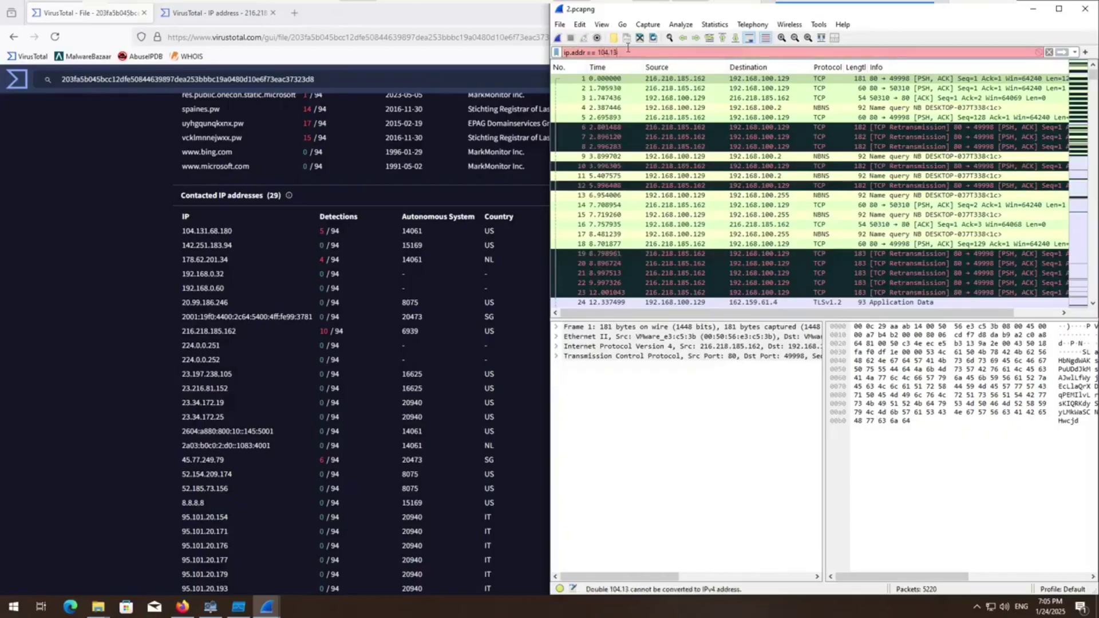
{"action": "type", "text": "1.68"}
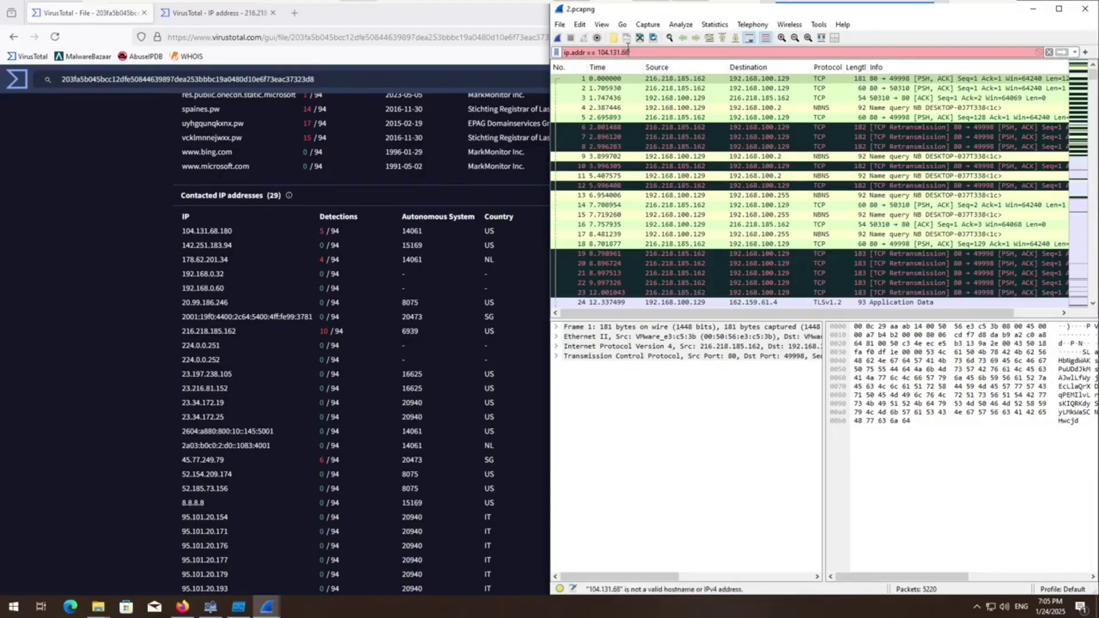
{"action": "type", "text": ".180"}
{"action": "key", "text": "Return"}
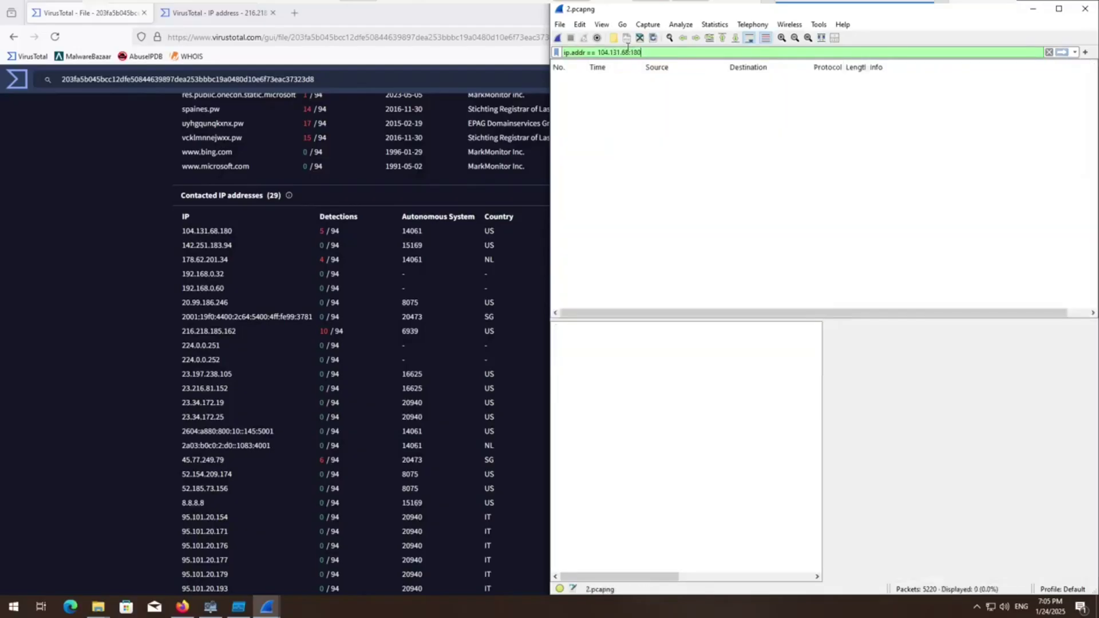
Step: Change the display filter's address to check 2.pcapng for 178.62.201.34
{"action": "left_click_drag", "start_coordinate": [650, 53], "coordinate": [598, 53]}
{"action": "type", "text": "178."}
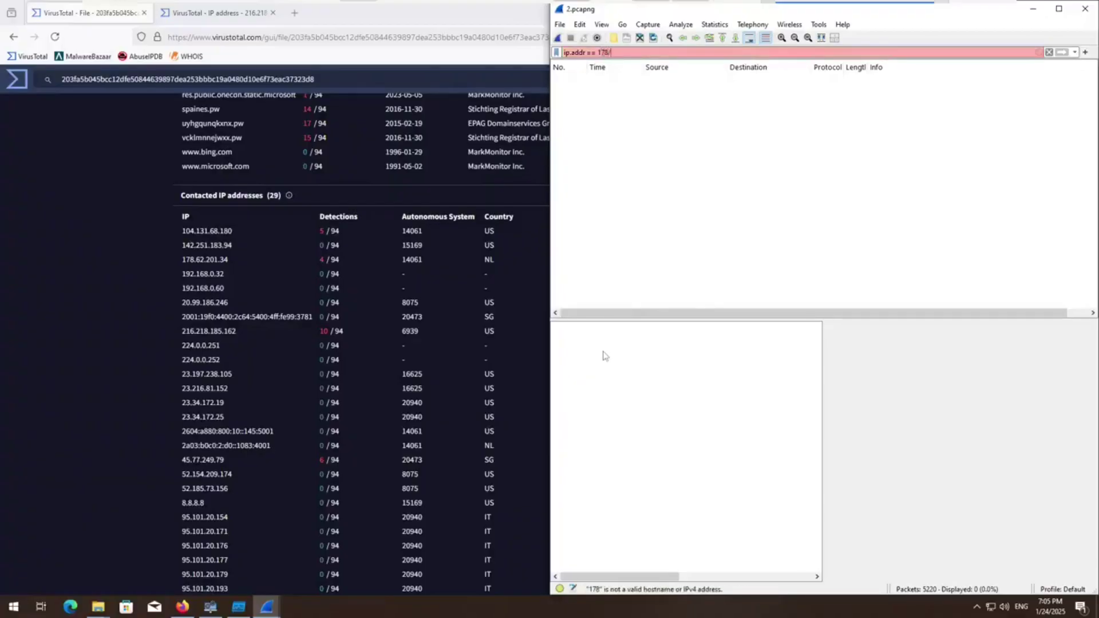
{"action": "type", "text": "62.201.34"}
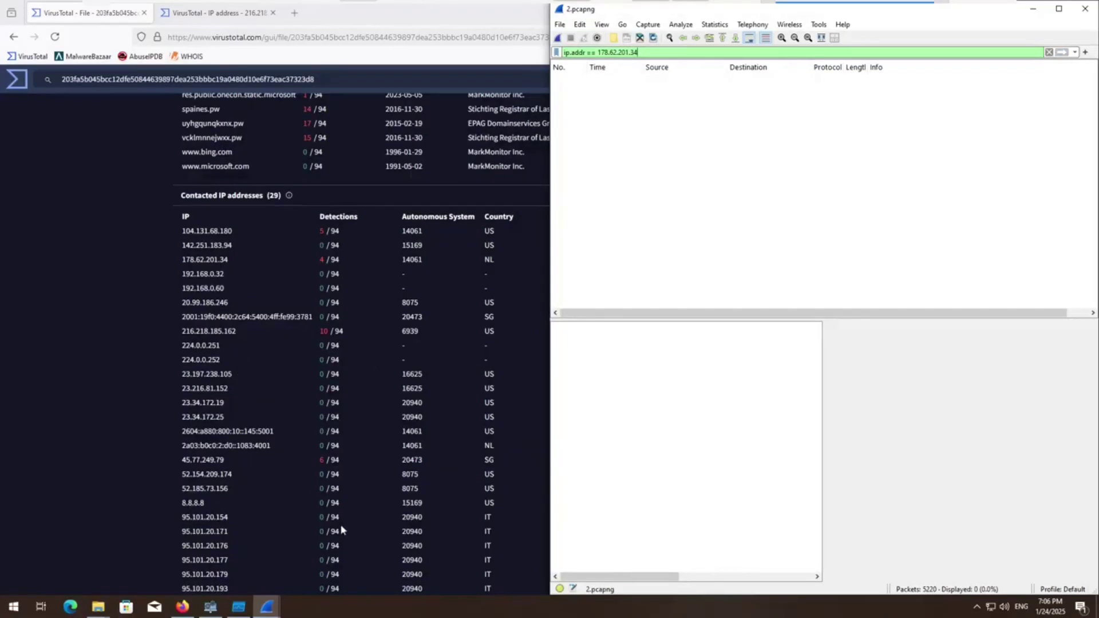
Step: Replace the display filter with ip.addr == 45.77.249.79 to check 2.pcapng for that flagged address
{"action": "key", "text": "ctrl+a"}
{"action": "type", "text": "45.77."}
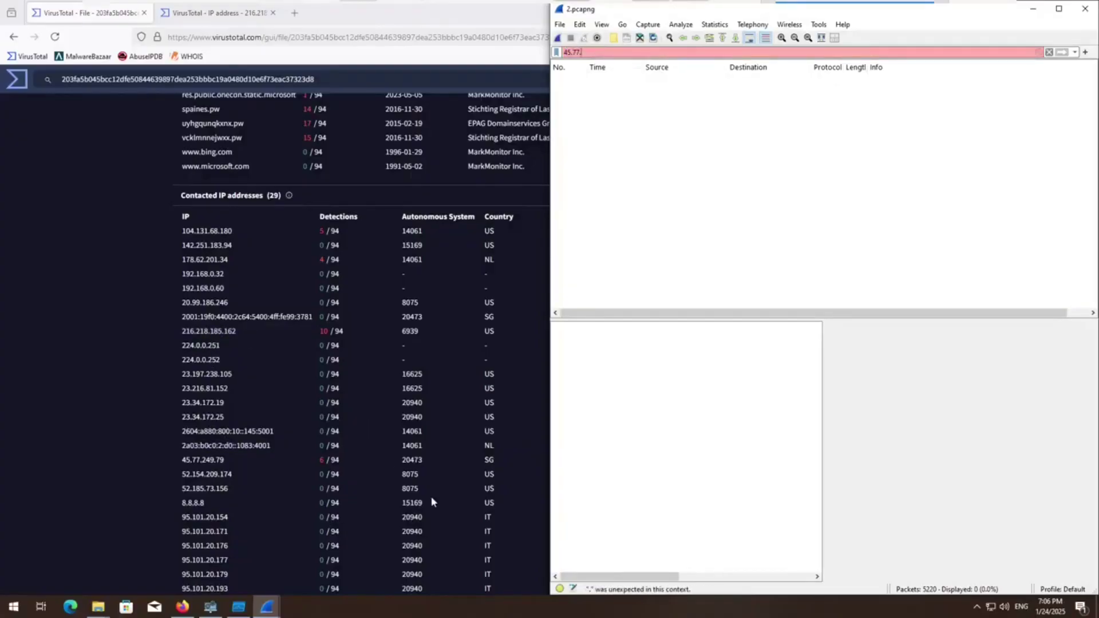
{"action": "type", "text": "249.798"}
{"action": "key", "text": "BackSpace"}
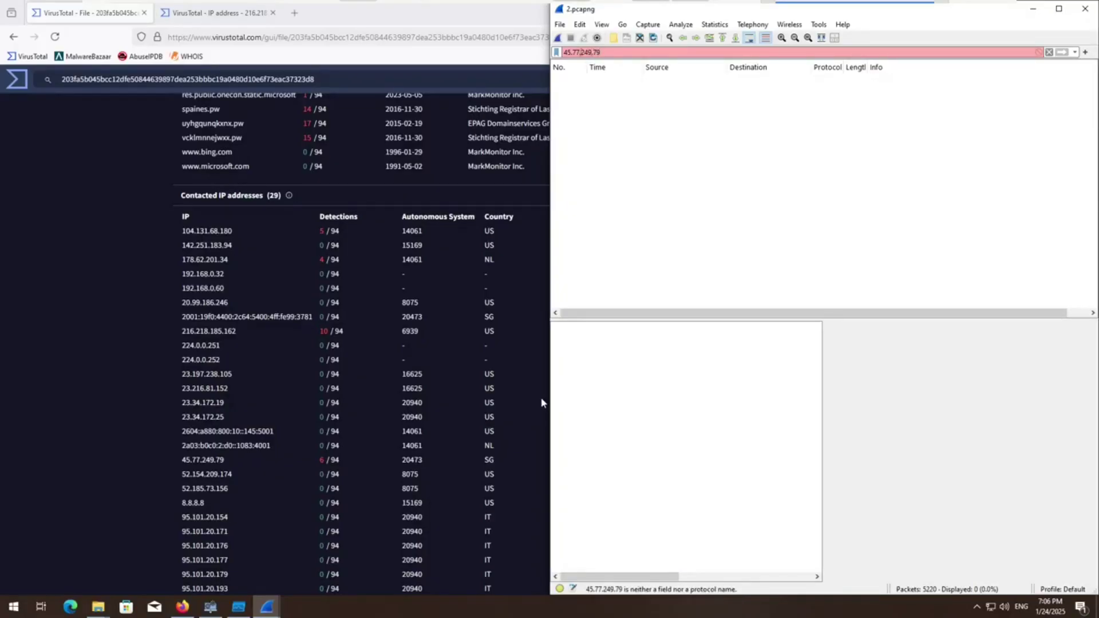
{"action": "key", "text": "Home"}
{"action": "type", "text": "ip.addr ="}
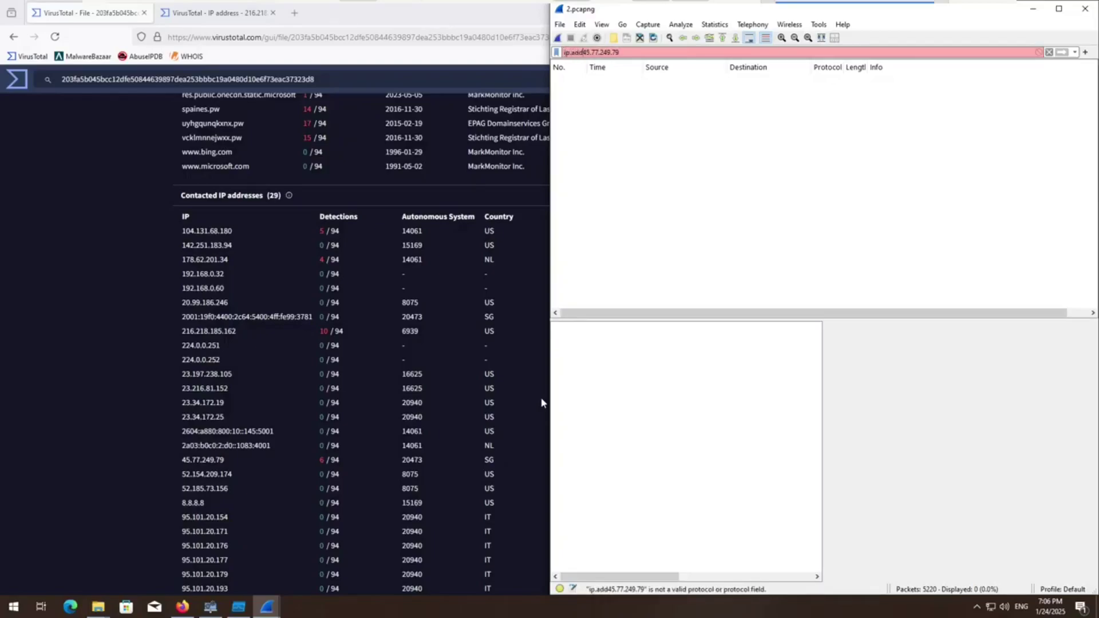
{"action": "type", "text": "="}
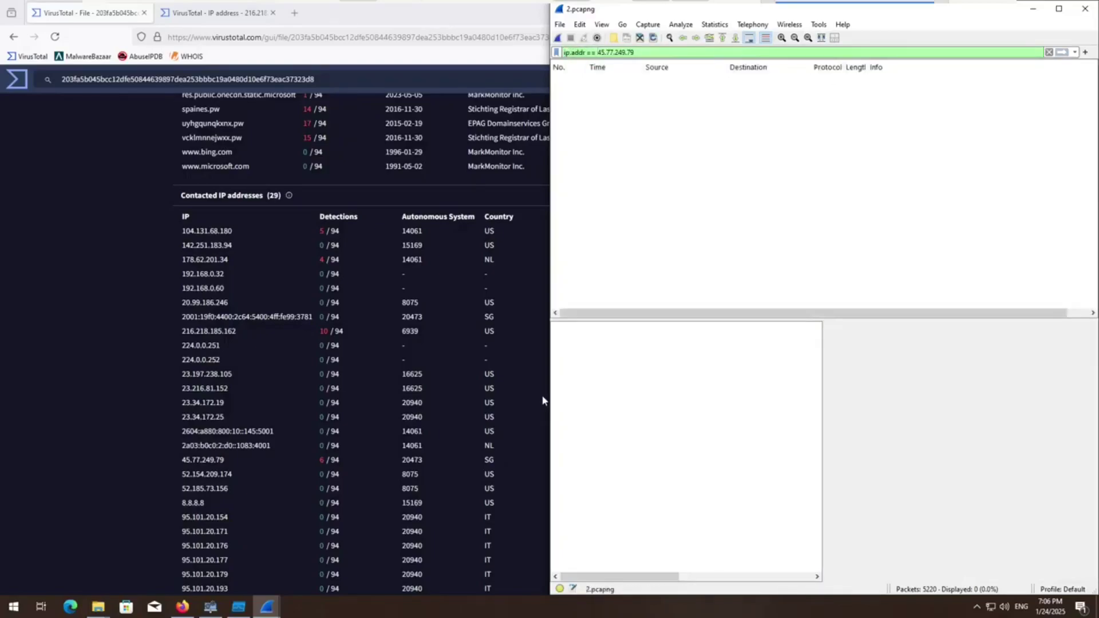
Step: Minimize the 2.pcapng window and select a retransmission packet from 216.218.185.162 in the live capture
{"action": "left_click", "coordinate": [1034, 9]}
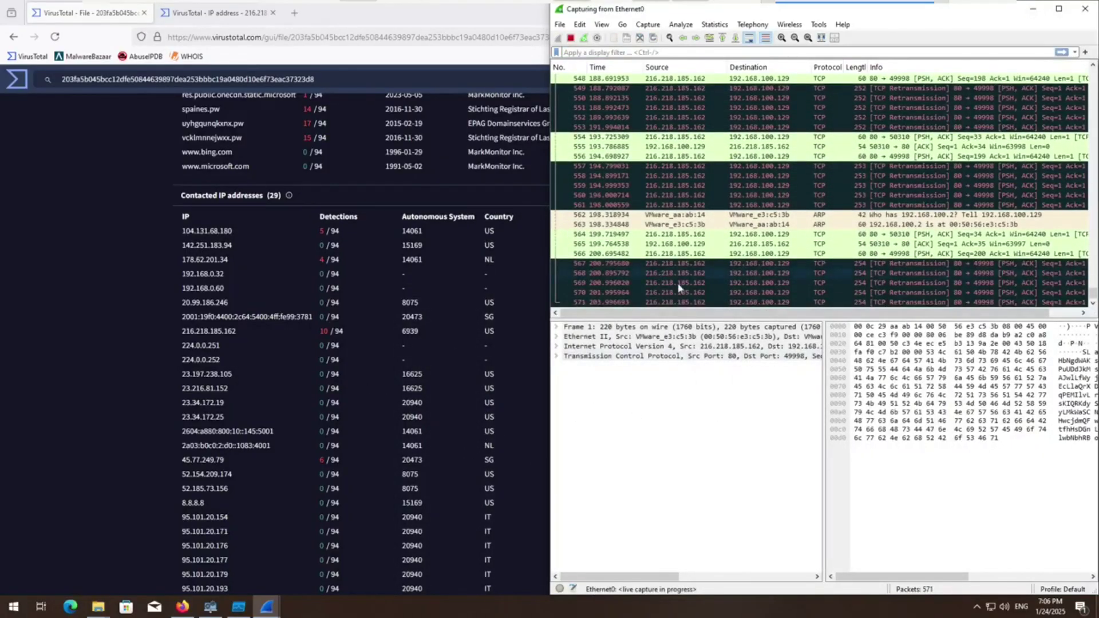
{"action": "left_click", "coordinate": [679, 285]}
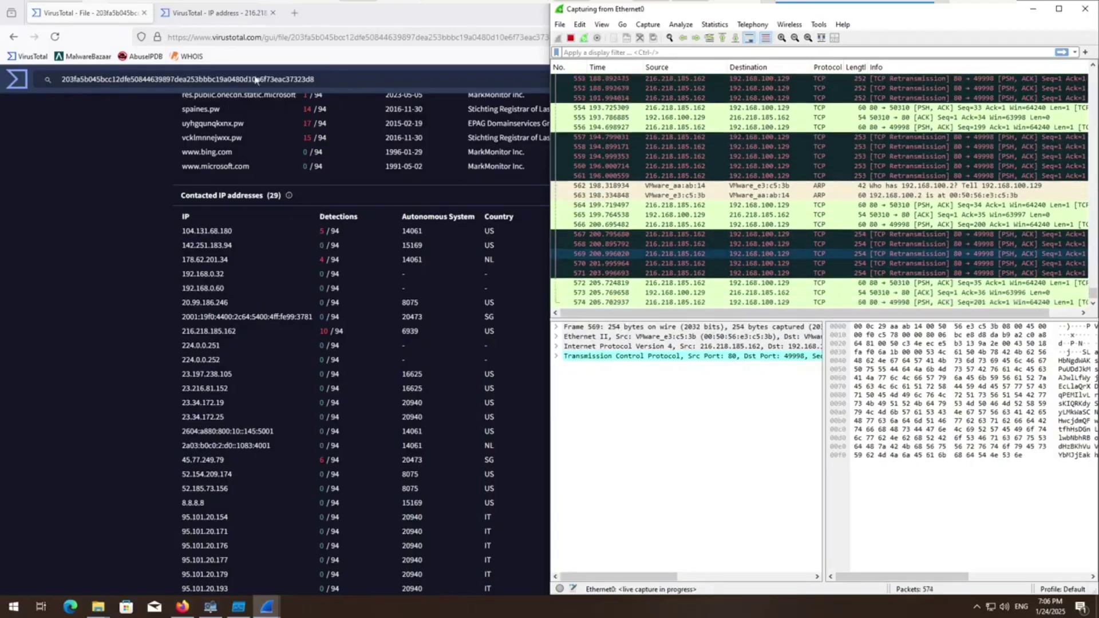
Step: Open the AbuseIPDB and WHOIS bookmarks in new Firefox tabs and complete AbuseIPDB's human verification
{"action": "right_click", "coordinate": [156, 57]}
{"action": "left_click", "coordinate": [193, 65]}
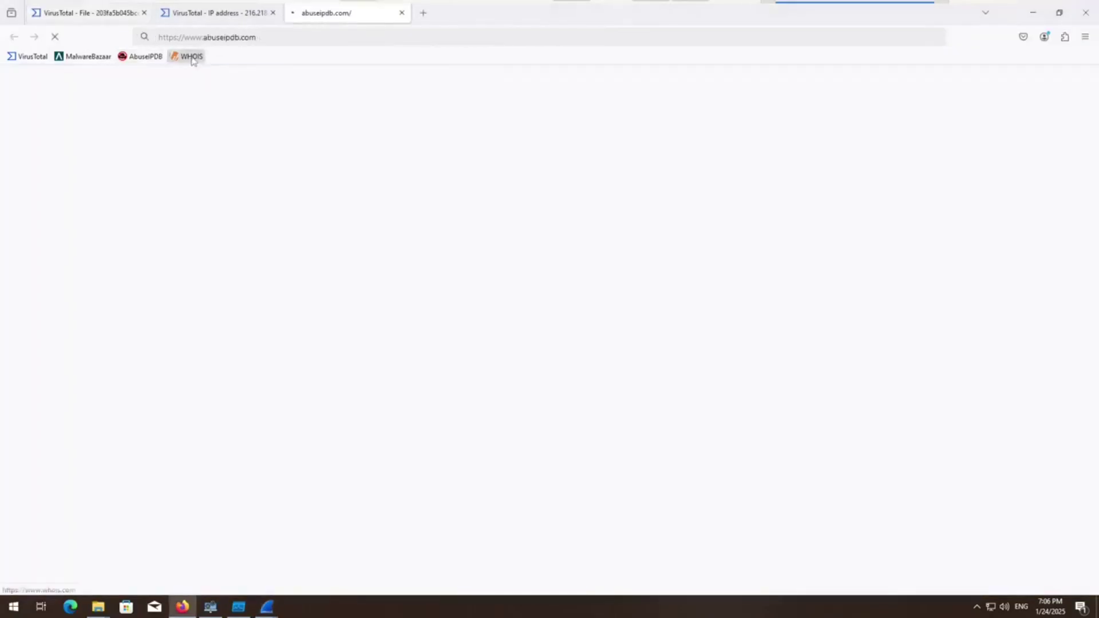
{"action": "right_click", "coordinate": [192, 60]}
{"action": "left_click", "coordinate": [200, 68]}
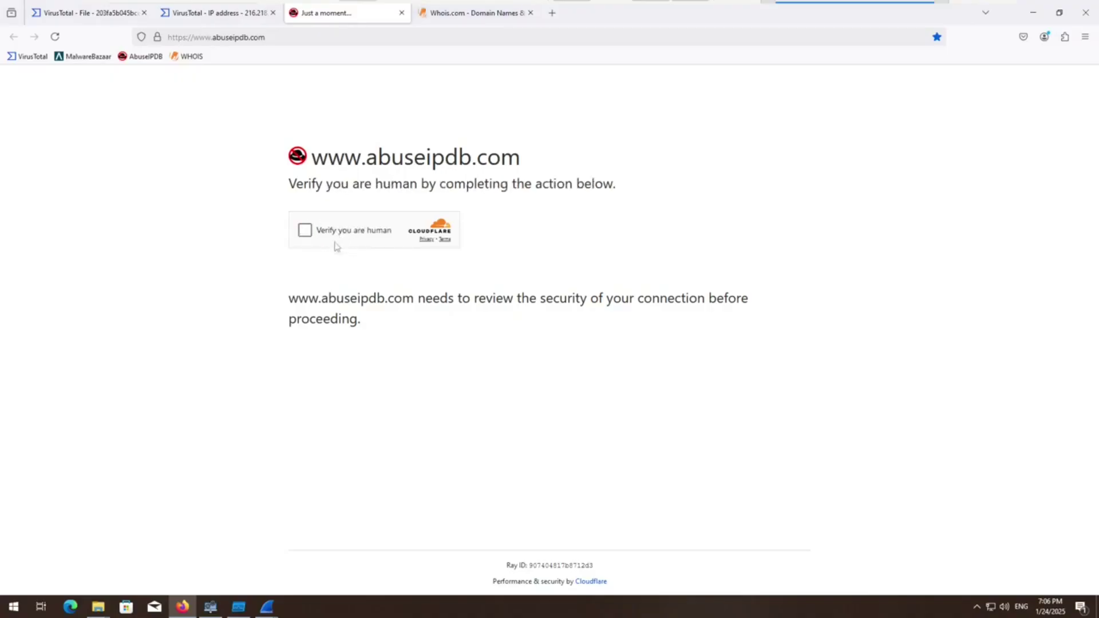
{"action": "left_click", "coordinate": [305, 230]}
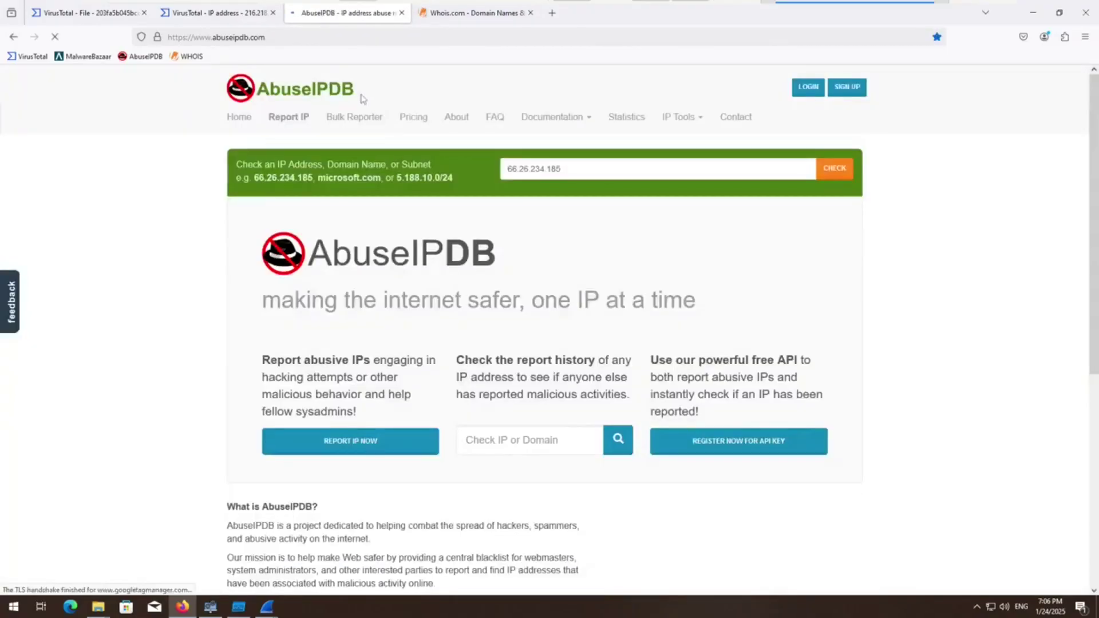
{"action": "left_click", "coordinate": [451, 17]}
Step: Copy 104.131.68.180 from VirusTotal's contacted IP list, check it on AbuseIPDB and review its abuse reports
{"action": "left_click", "coordinate": [85, 13]}
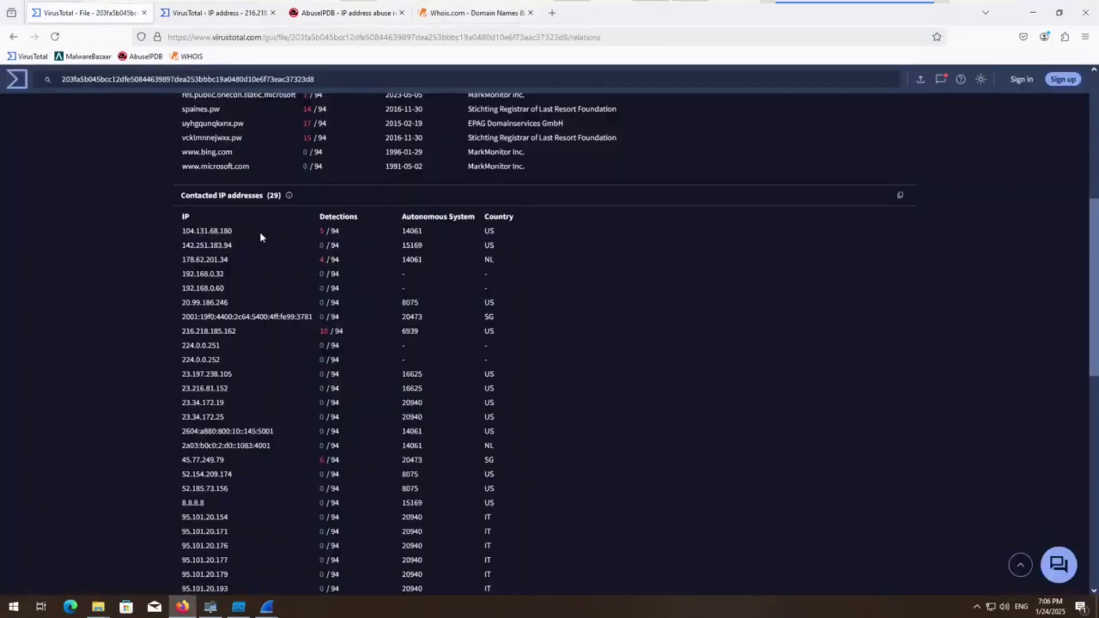
{"action": "left_click_drag", "start_coordinate": [181, 230], "coordinate": [232, 231]}
{"action": "right_click", "coordinate": [191, 232]}
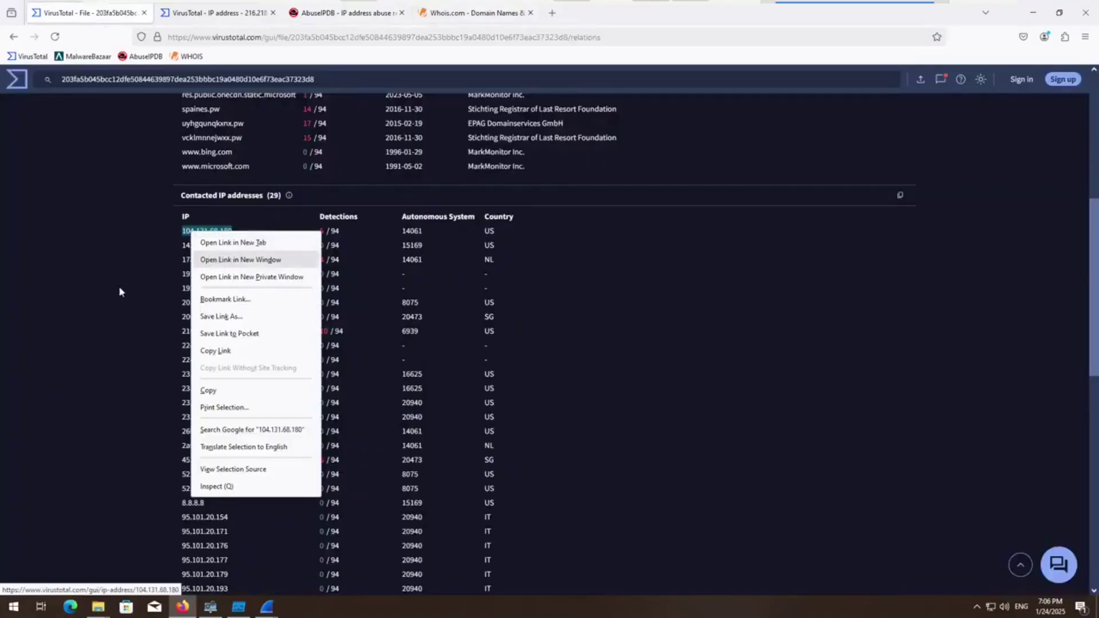
{"action": "left_click", "coordinate": [208, 391]}
{"action": "left_click", "coordinate": [347, 12]}
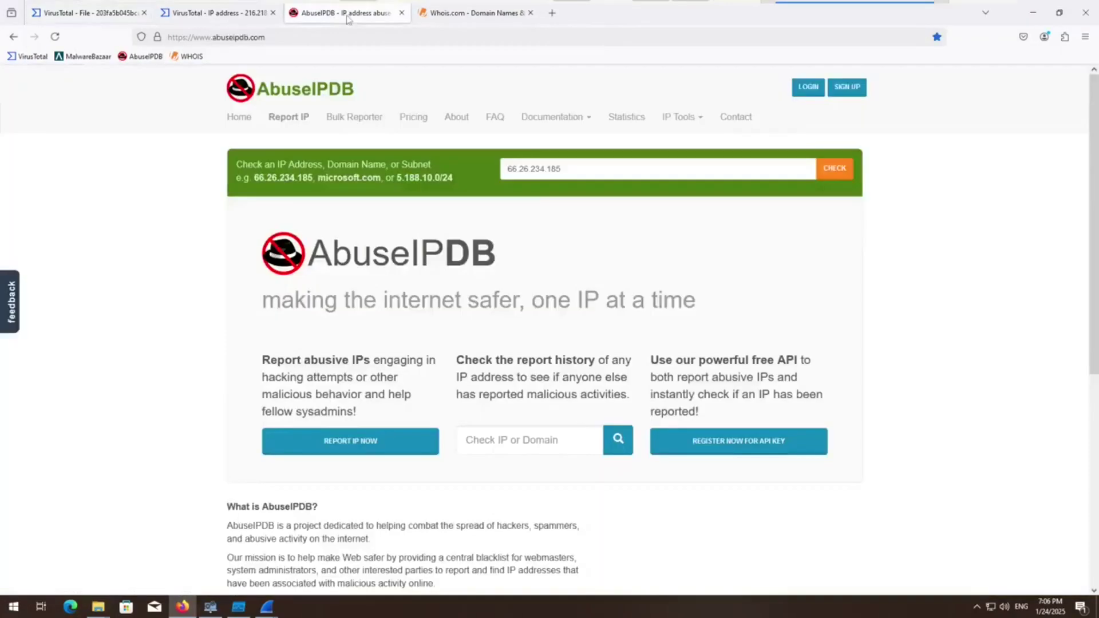
{"action": "left_click", "coordinate": [554, 168]}
{"action": "key", "text": "ctrl+v"}
{"action": "left_click", "coordinate": [835, 169]}
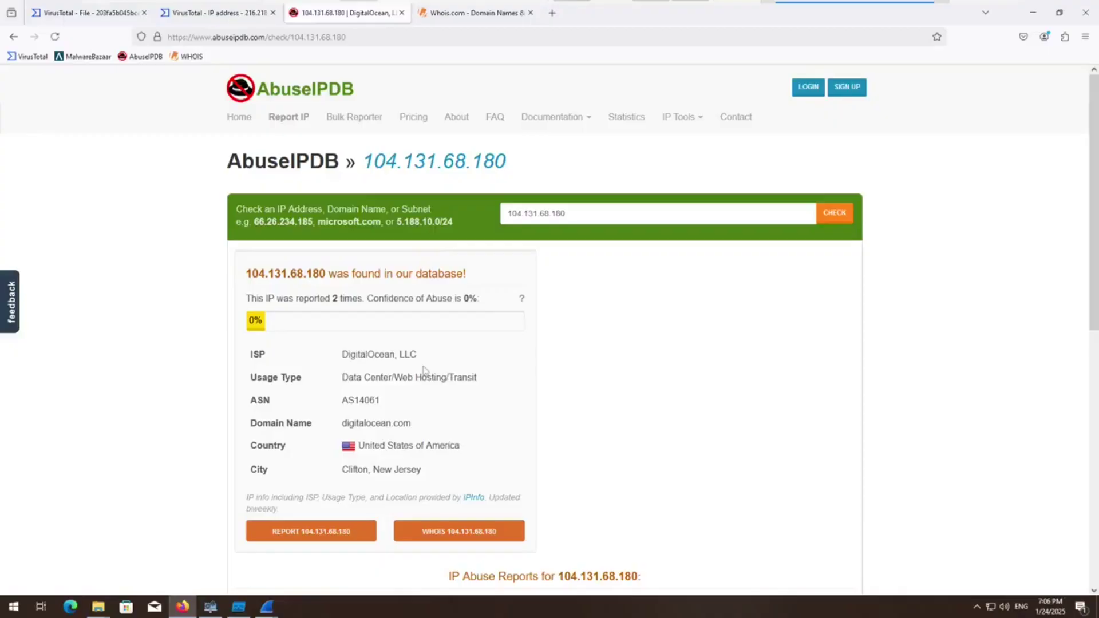
{"action": "scroll", "coordinate": [424, 370], "scroll_direction": "down", "scroll_amount": 4}
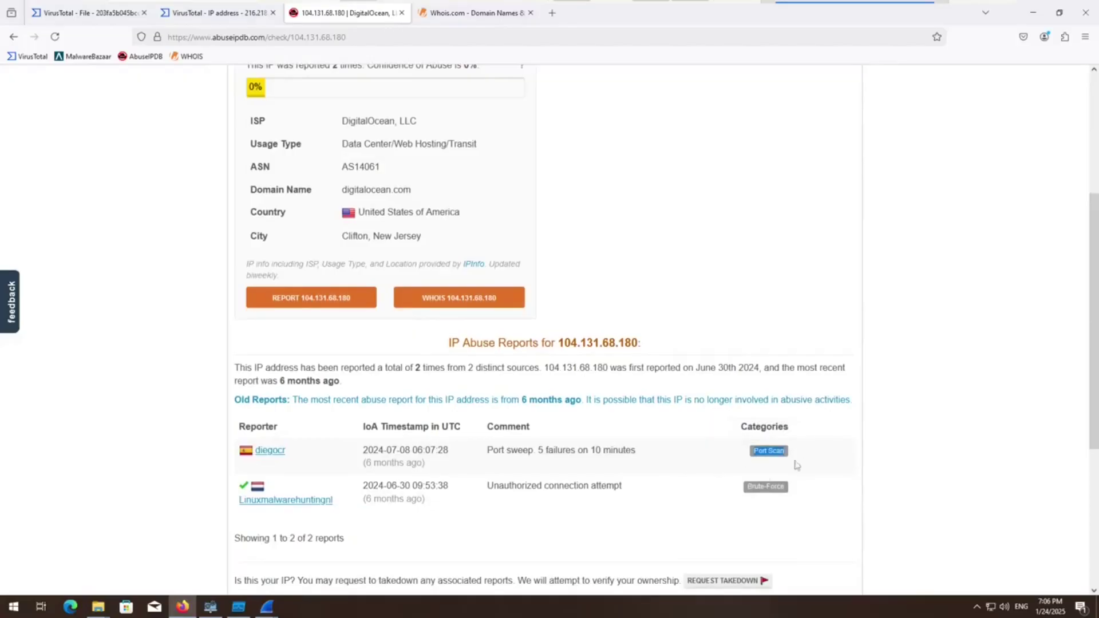
Step: Examine the abuse category of the unauthorized connection attempt reported for 104.131.68.180
{"action": "left_click_drag", "start_coordinate": [748, 489], "coordinate": [876, 490]}
{"action": "left_click_drag", "start_coordinate": [766, 487], "coordinate": [724, 499]}
{"action": "left_click", "coordinate": [722, 499]}
{"action": "scroll", "coordinate": [263, 253], "scroll_direction": "up", "scroll_amount": 4}
Step: Copy 216.218.185.162 from VirusTotal's contacted IP list and check it on AbuseIPDB
{"action": "left_click", "coordinate": [226, 12]}
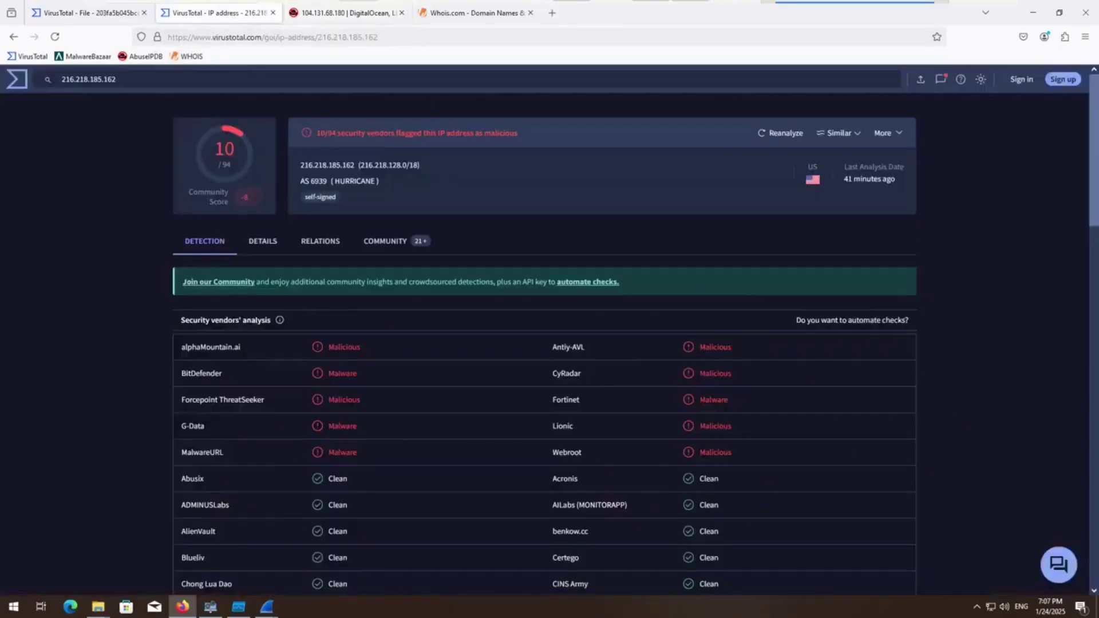
{"action": "left_click", "coordinate": [96, 15]}
{"action": "left_click_drag", "start_coordinate": [276, 336], "coordinate": [179, 332]}
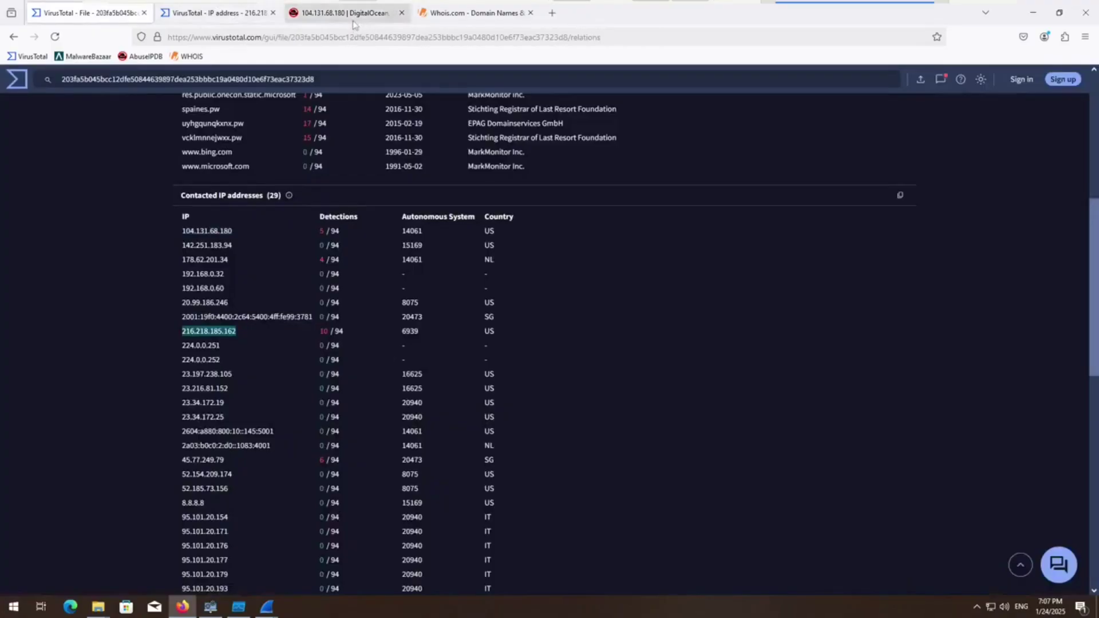
{"action": "left_click", "coordinate": [353, 22]}
{"action": "left_click", "coordinate": [603, 216]}
{"action": "key", "text": "ctrl+a"}
{"action": "key", "text": "ctrl+v"}
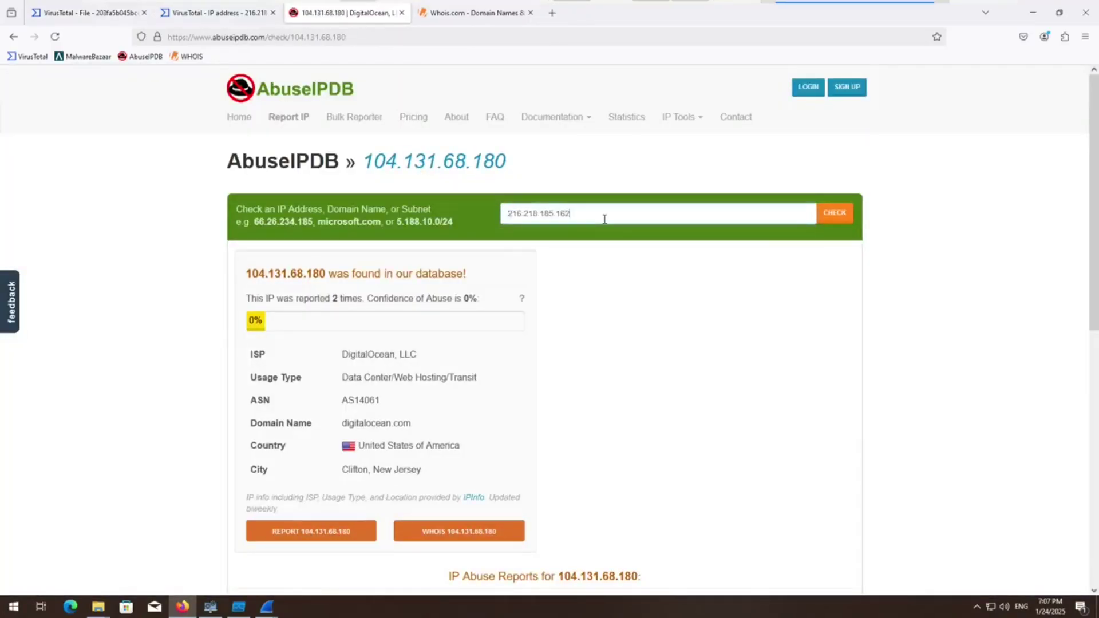
{"action": "left_click", "coordinate": [834, 210]}
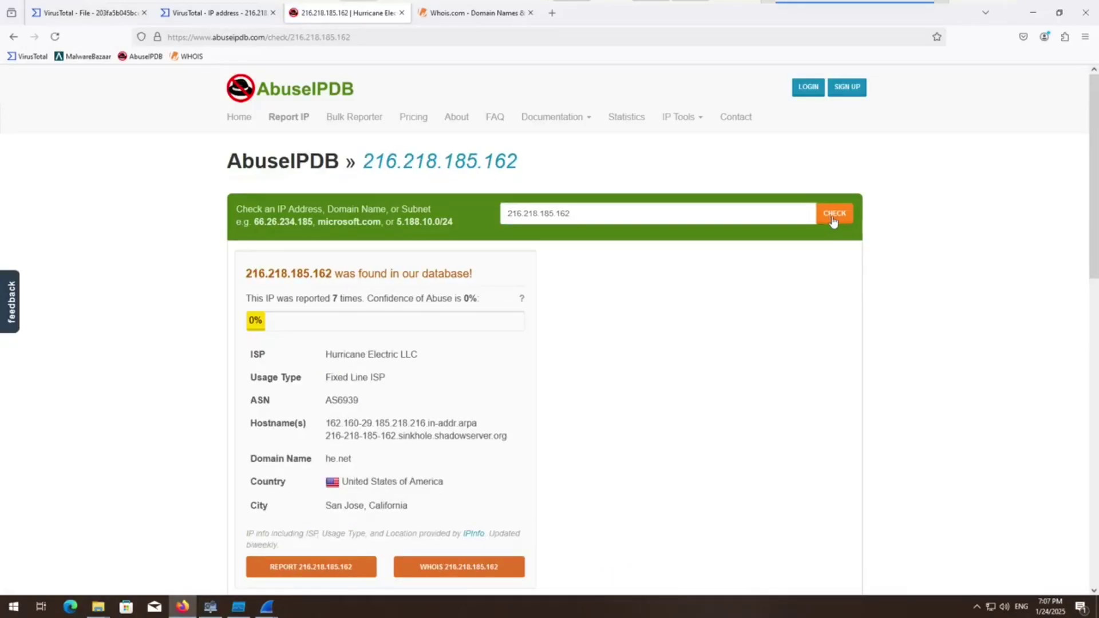
Step: Review the ISP details and the comments in the abuse reports for 216.218.185.162
{"action": "scroll", "coordinate": [618, 426], "scroll_direction": "down", "scroll_amount": 1}
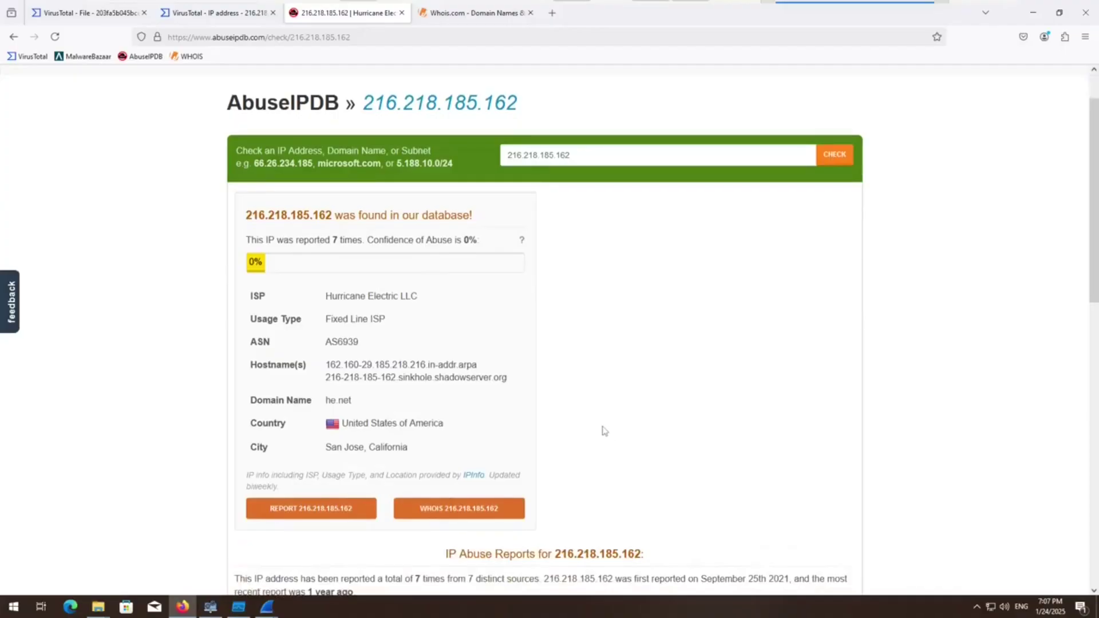
{"action": "scroll", "coordinate": [604, 431], "scroll_direction": "down", "scroll_amount": 3}
{"action": "scroll", "coordinate": [605, 429], "scroll_direction": "down", "scroll_amount": 2}
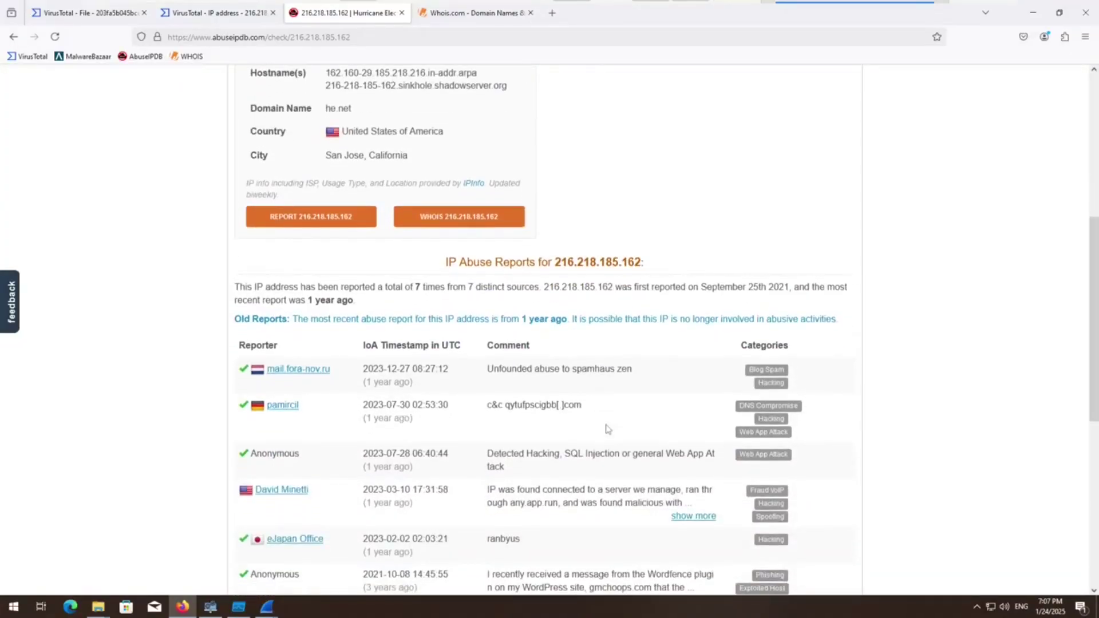
{"action": "scroll", "coordinate": [608, 429], "scroll_direction": "down", "scroll_amount": 2}
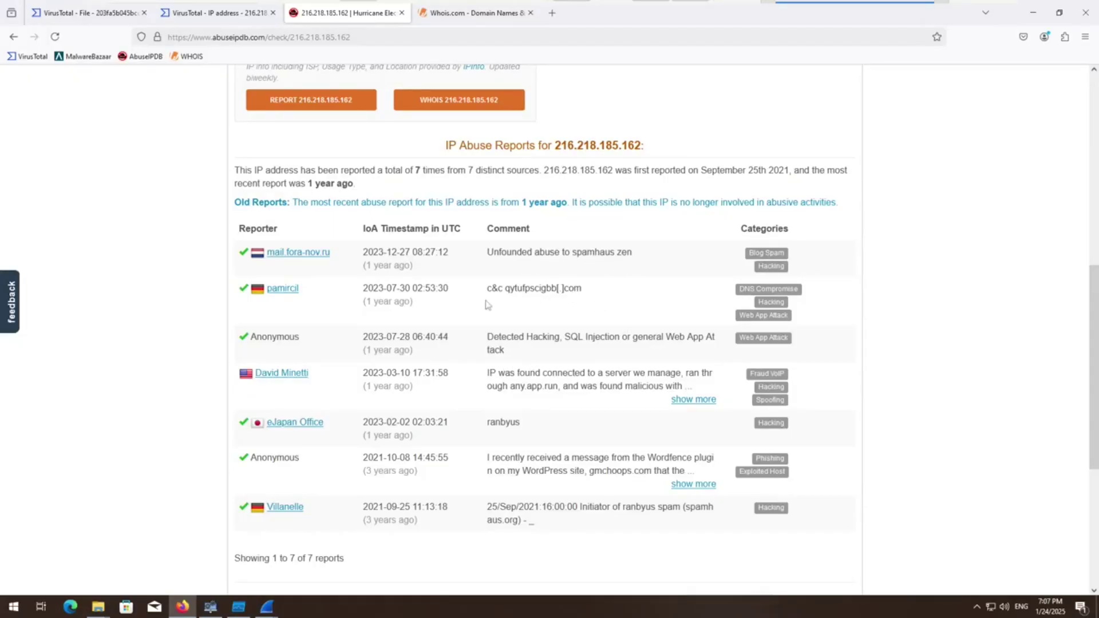
{"action": "left_click_drag", "start_coordinate": [504, 285], "coordinate": [559, 298]}
{"action": "left_click", "coordinate": [574, 360]}
{"action": "left_click_drag", "start_coordinate": [490, 333], "coordinate": [569, 335]}
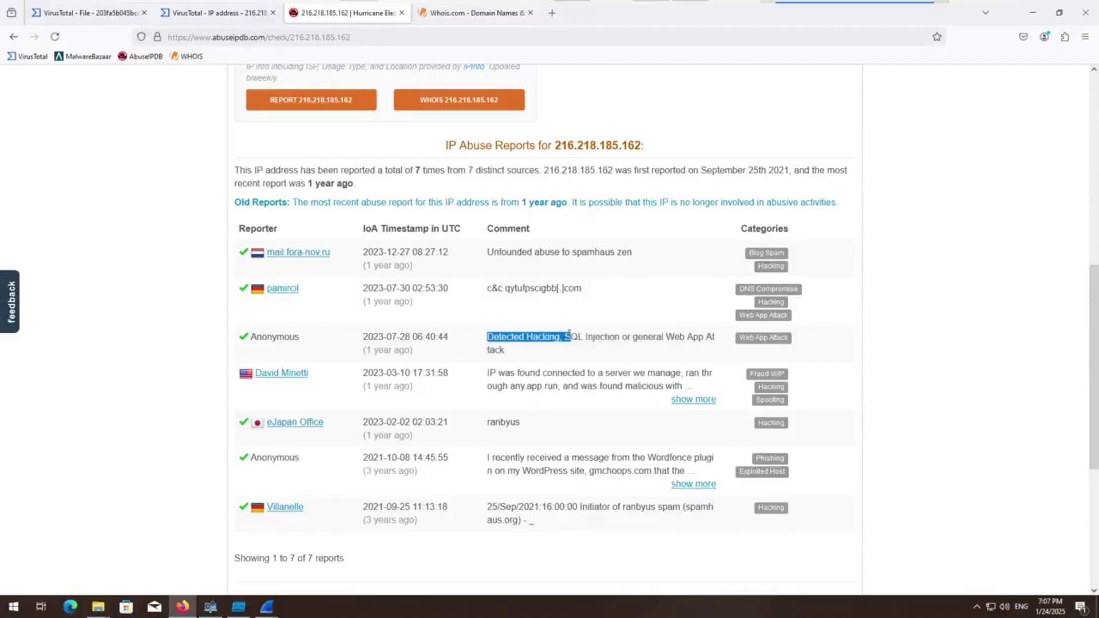
{"action": "left_click", "coordinate": [553, 385]}
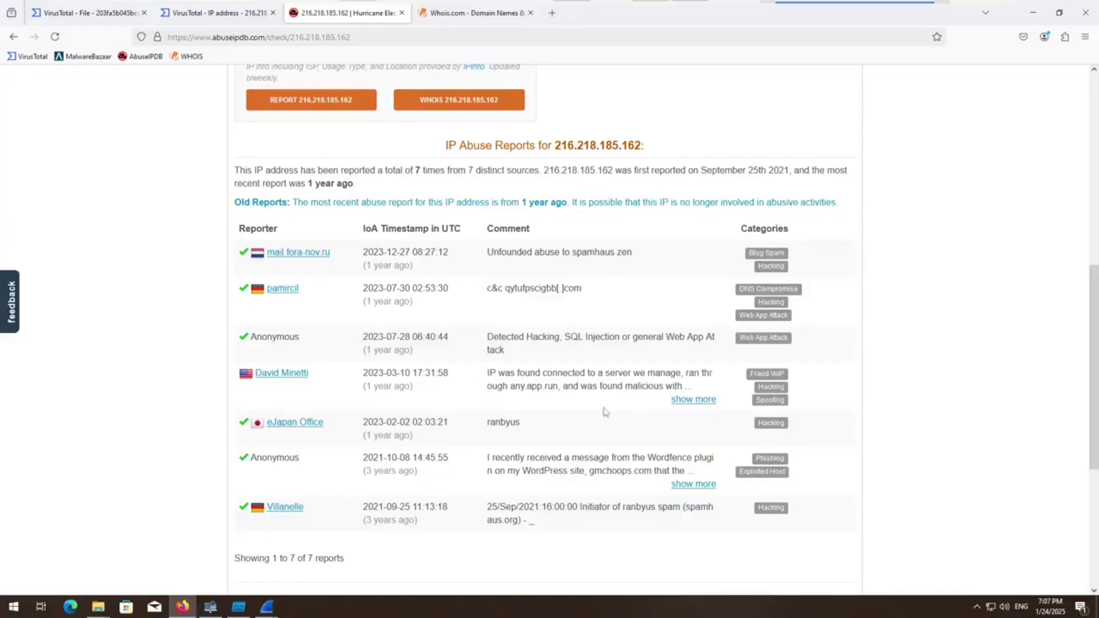
Step: Expand the truncated comments of the 2023-03-10 and 2021-10-08 abuse reports and read them in full
{"action": "left_click", "coordinate": [682, 401]}
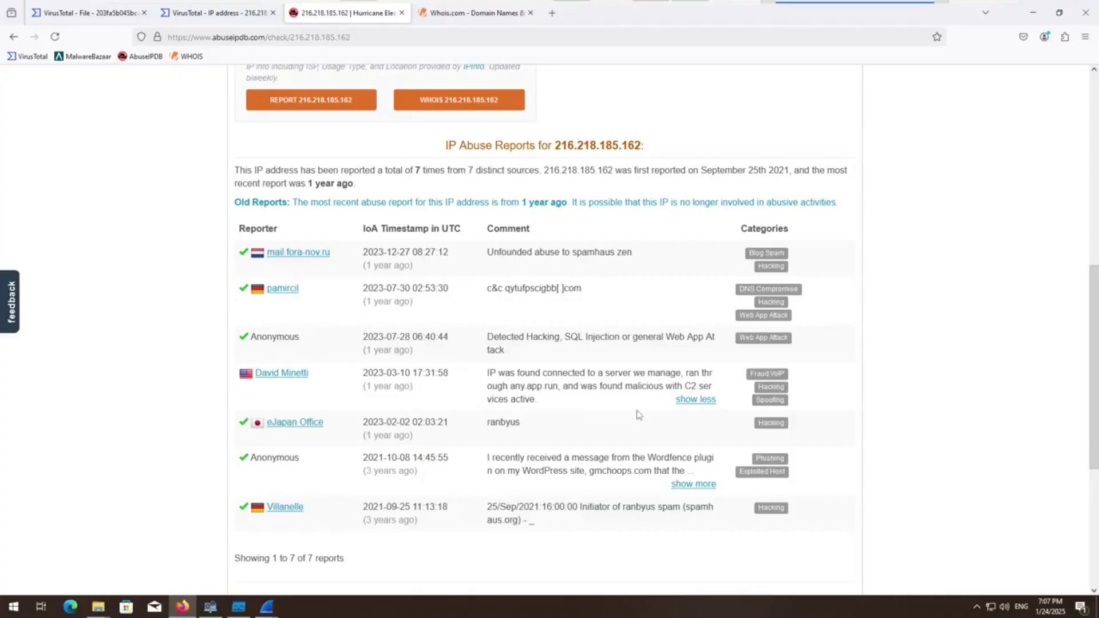
{"action": "left_click_drag", "start_coordinate": [488, 426], "coordinate": [520, 421]}
{"action": "left_click", "coordinate": [521, 423]}
{"action": "left_click", "coordinate": [693, 484]}
{"action": "scroll", "coordinate": [563, 342], "scroll_direction": "down", "scroll_amount": 5}
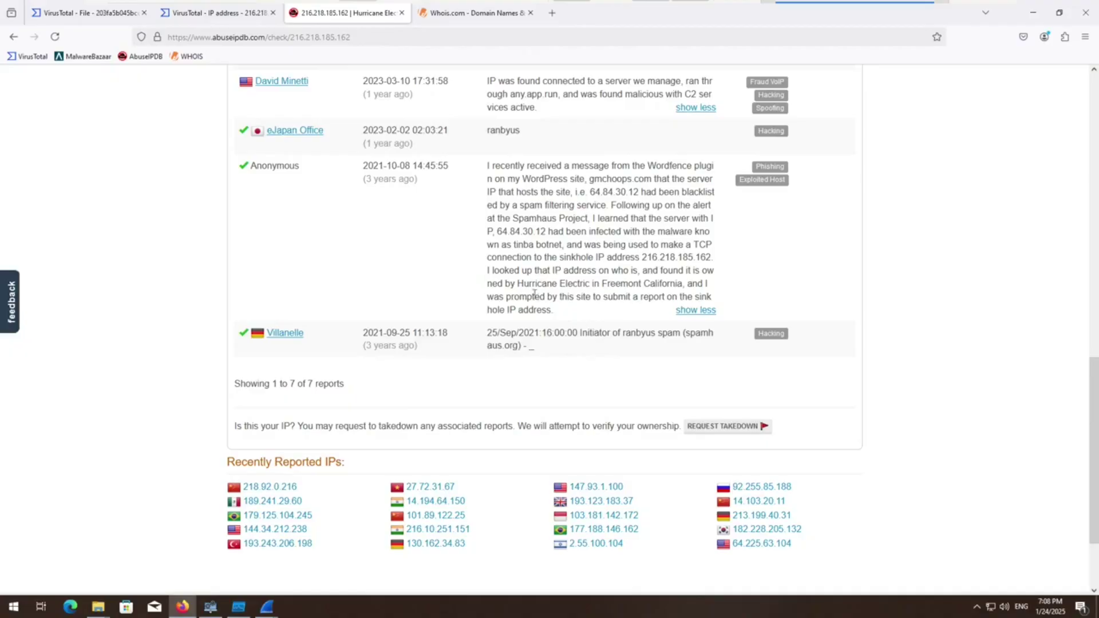
{"action": "left_click_drag", "start_coordinate": [532, 283], "coordinate": [636, 286]}
{"action": "left_click", "coordinate": [636, 459]}
{"action": "scroll", "coordinate": [568, 370], "scroll_direction": "up", "scroll_amount": 2}
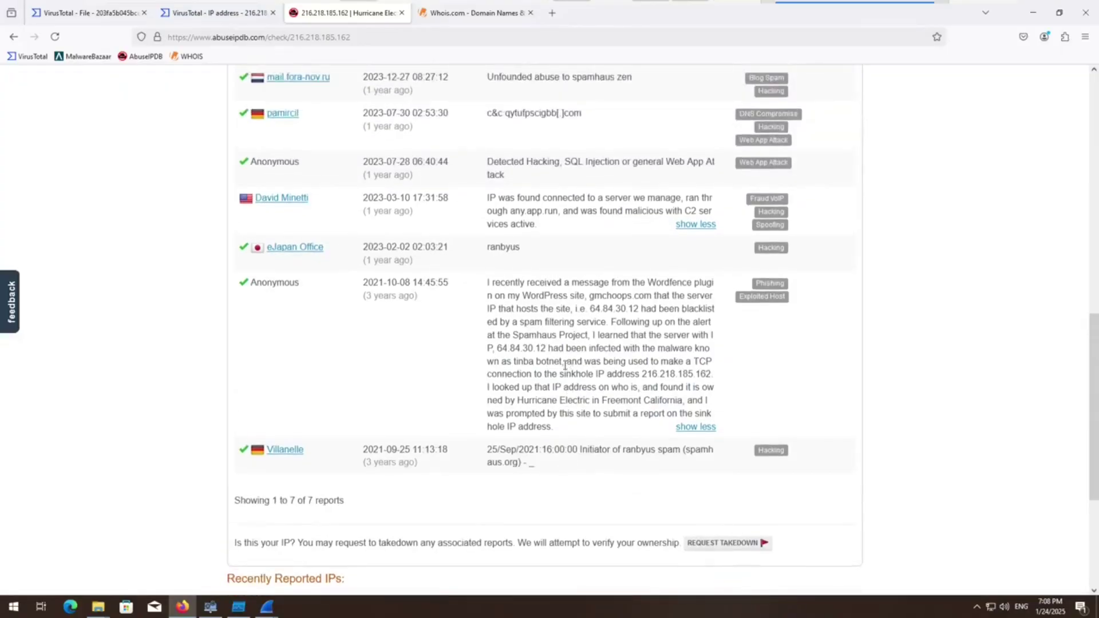
{"action": "scroll", "coordinate": [607, 314], "scroll_direction": "up", "scroll_amount": 11}
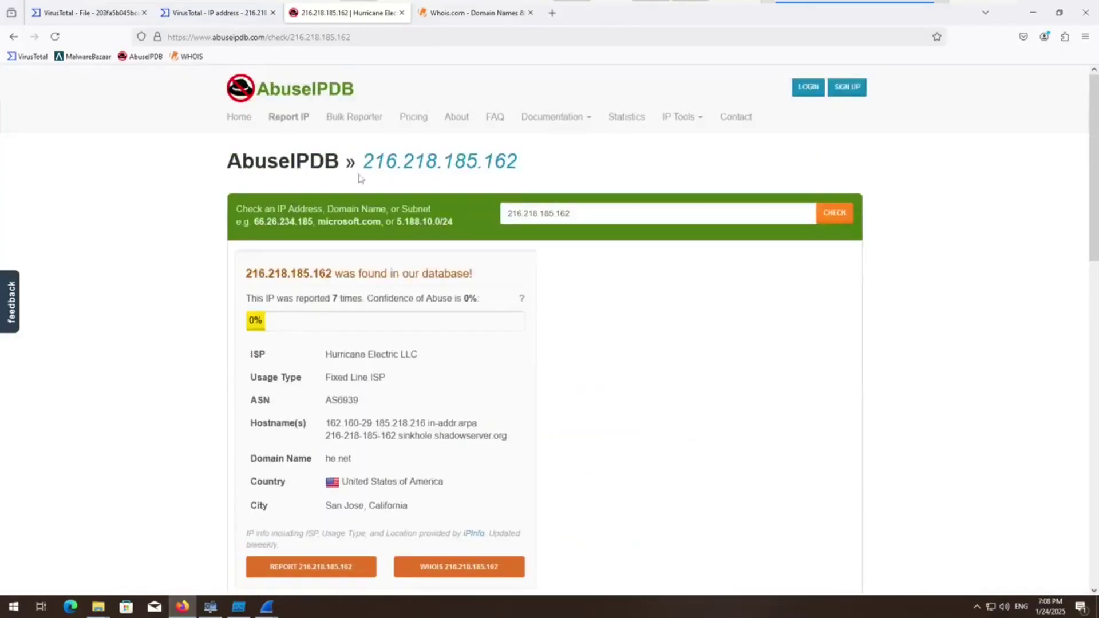
Step: Copy 45.77.249.79 from VirusTotal's contacted IP list and check it on AbuseIPDB
{"action": "left_click", "coordinate": [91, 13]}
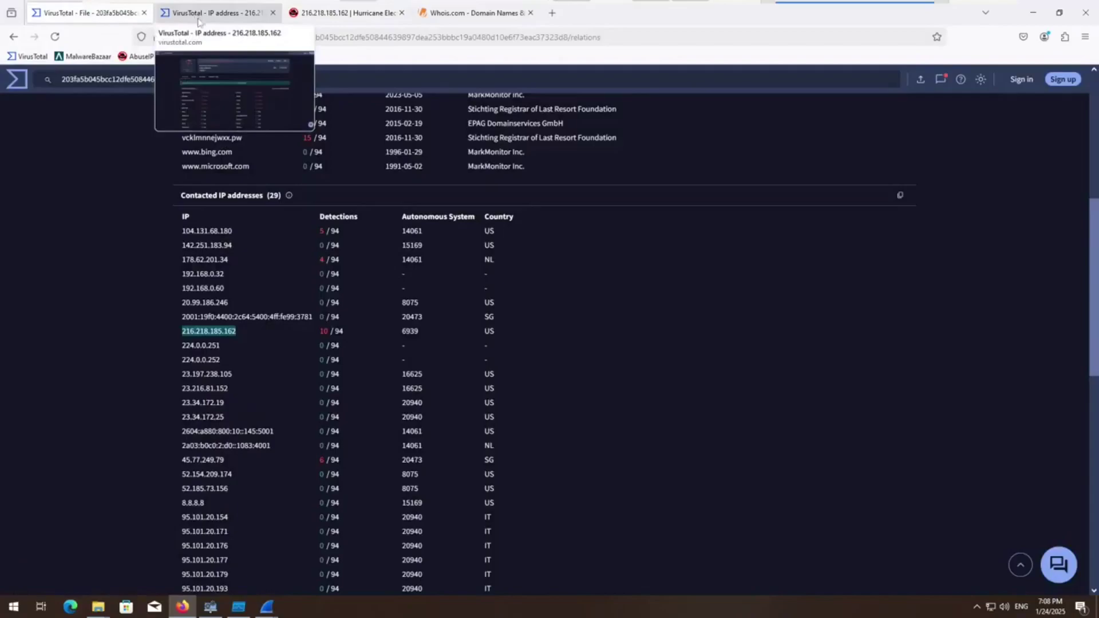
{"action": "left_click_drag", "start_coordinate": [225, 459], "coordinate": [166, 454]}
{"action": "key", "text": "ctrl+c"}
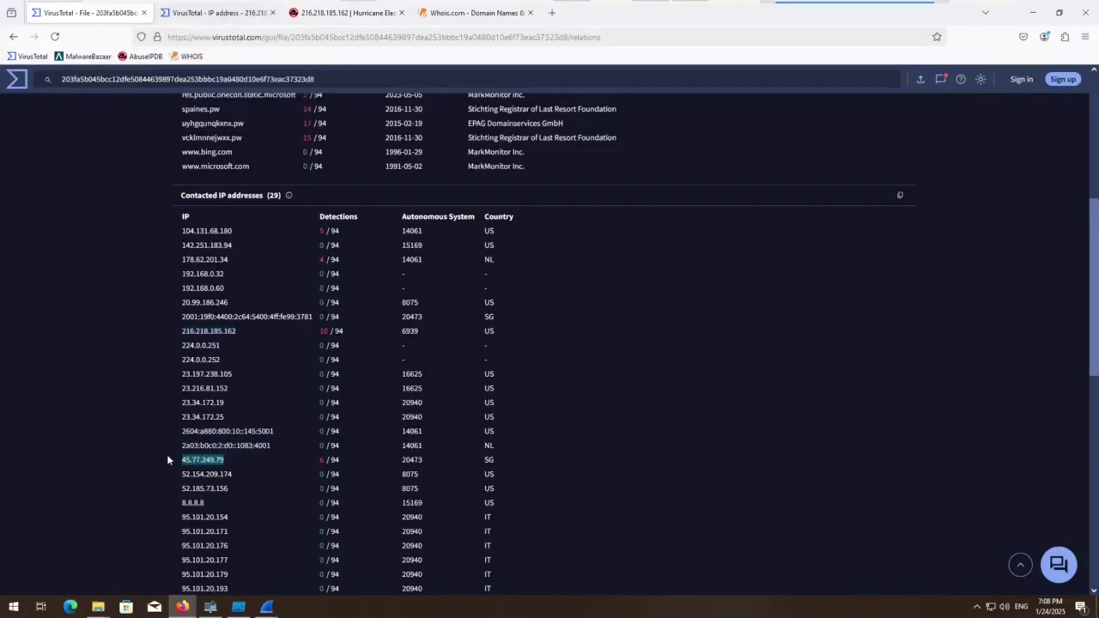
{"action": "left_click", "coordinate": [348, 13]}
{"action": "left_click", "coordinate": [551, 213]}
{"action": "key", "text": "ctrl+a"}
{"action": "key", "text": "ctrl+v"}
{"action": "left_click", "coordinate": [836, 212]}
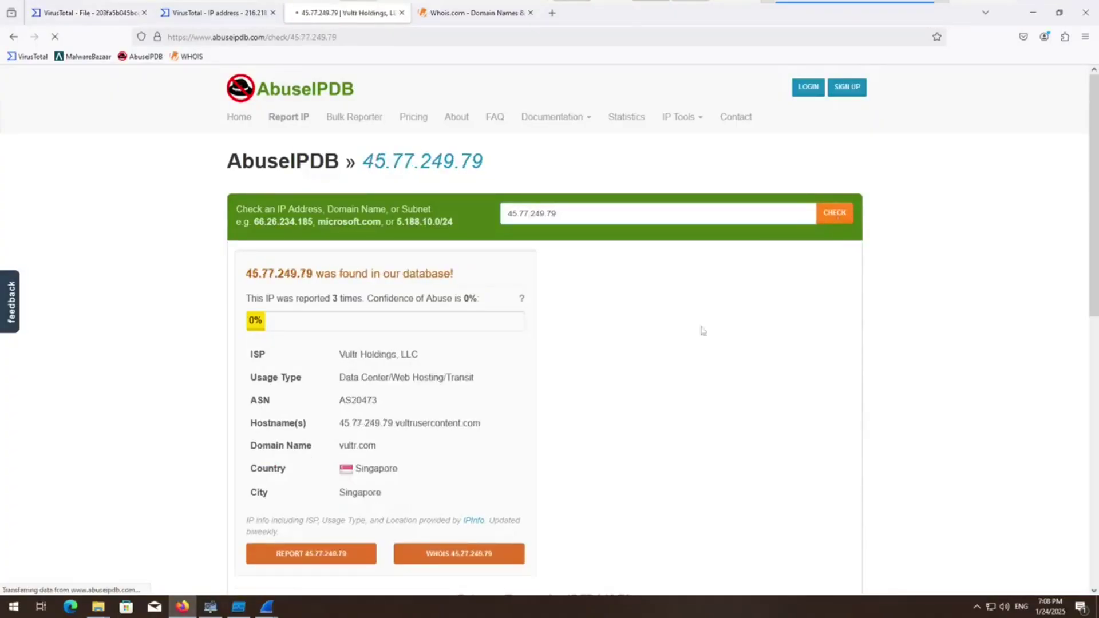
Step: Review the comments in the abuse reports for 45.77.249.79
{"action": "scroll", "coordinate": [559, 361], "scroll_direction": "down", "scroll_amount": 2}
{"action": "scroll", "coordinate": [432, 341], "scroll_direction": "down", "scroll_amount": 4}
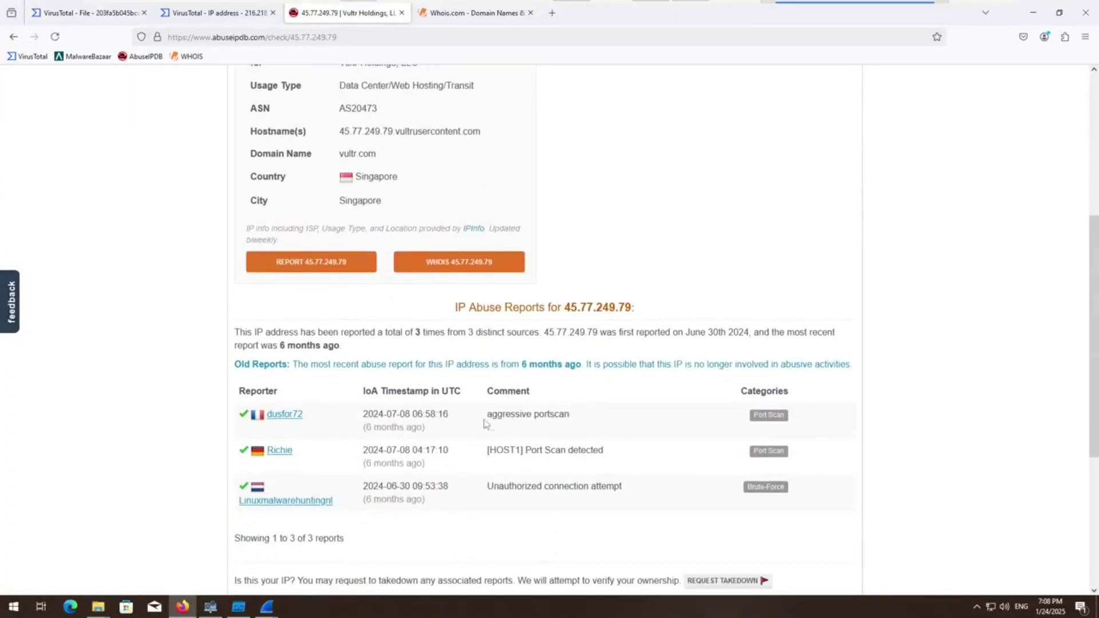
{"action": "triple_click", "coordinate": [512, 413]}
{"action": "left_click_drag", "start_coordinate": [524, 452], "coordinate": [605, 453]}
{"action": "left_click_drag", "start_coordinate": [485, 492], "coordinate": [646, 492]}
{"action": "left_click", "coordinate": [645, 492]}
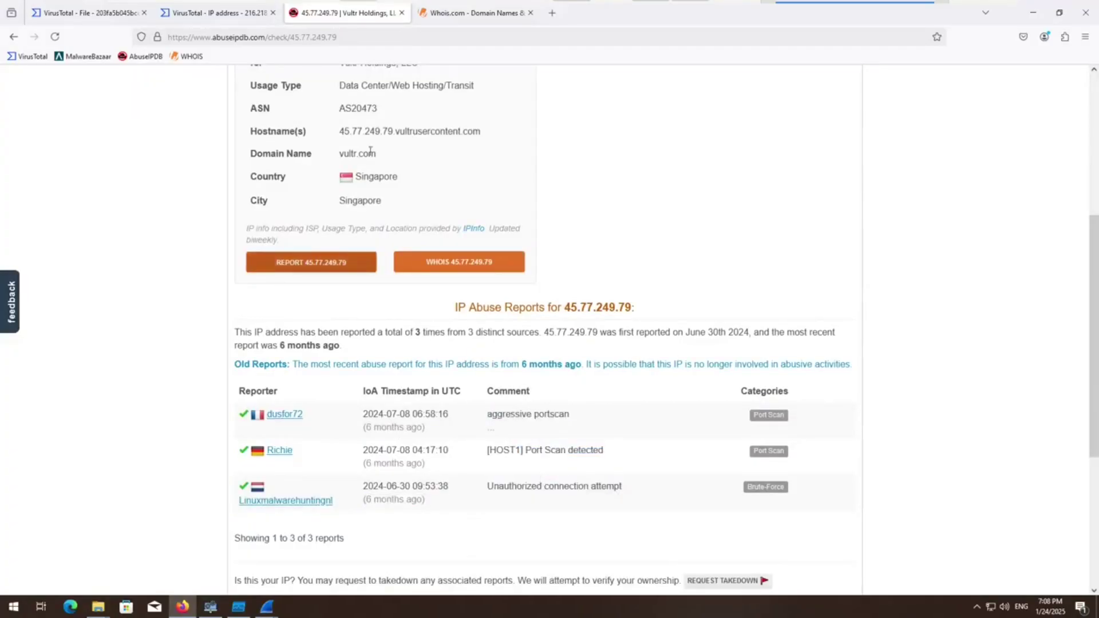
Step: Copy 178.62.201.34 from VirusTotal's contacted IP list, check it on AbuseIPDB and review its abuse report
{"action": "left_click", "coordinate": [217, 12]}
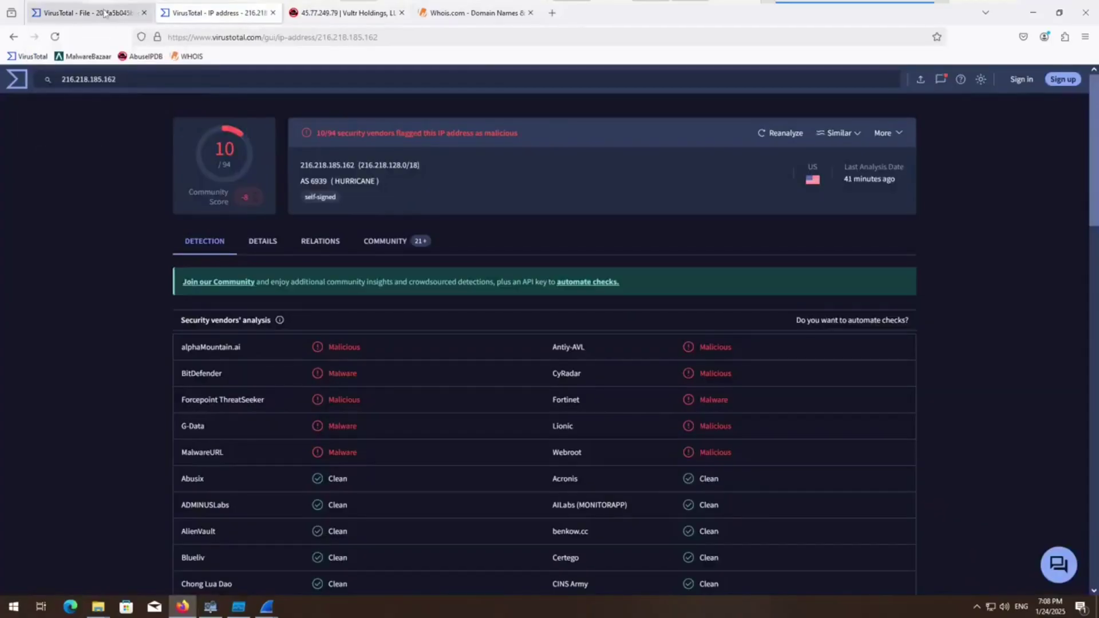
{"action": "left_click", "coordinate": [57, 13]}
{"action": "scroll", "coordinate": [245, 368], "scroll_direction": "down", "scroll_amount": 2}
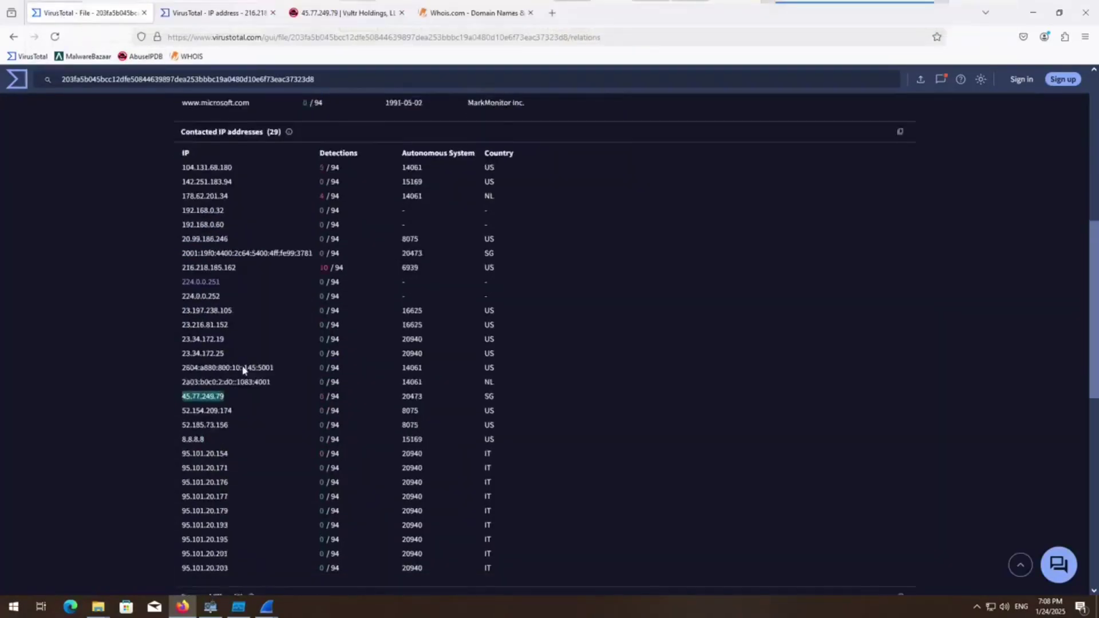
{"action": "scroll", "coordinate": [269, 328], "scroll_direction": "up", "scroll_amount": 1}
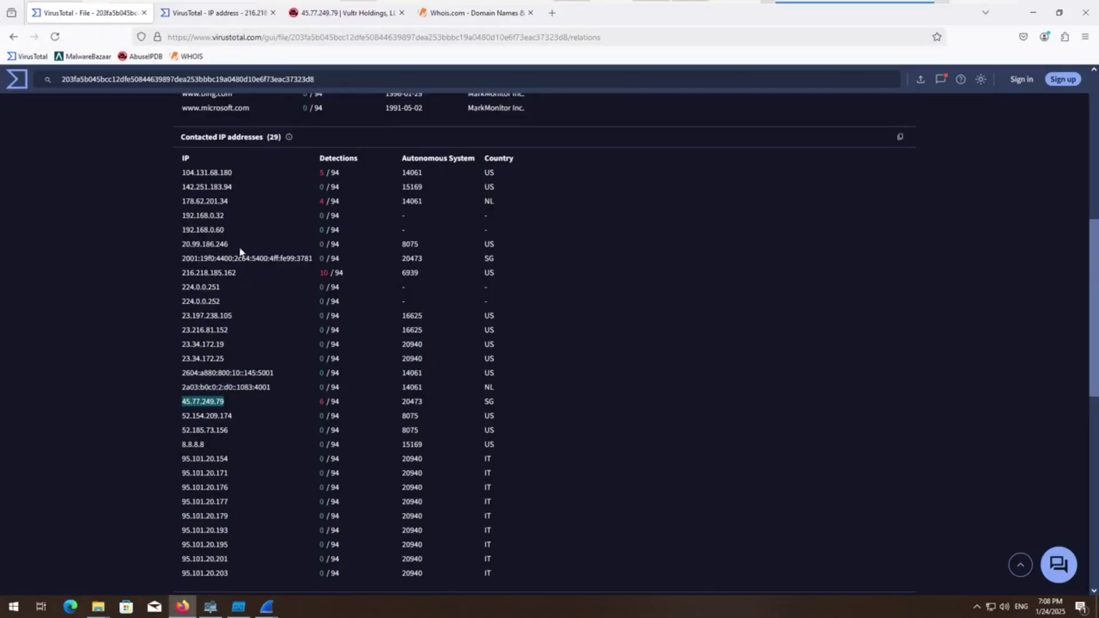
{"action": "left_click_drag", "start_coordinate": [240, 201], "coordinate": [179, 210]}
{"action": "key", "text": "ctrl+c"}
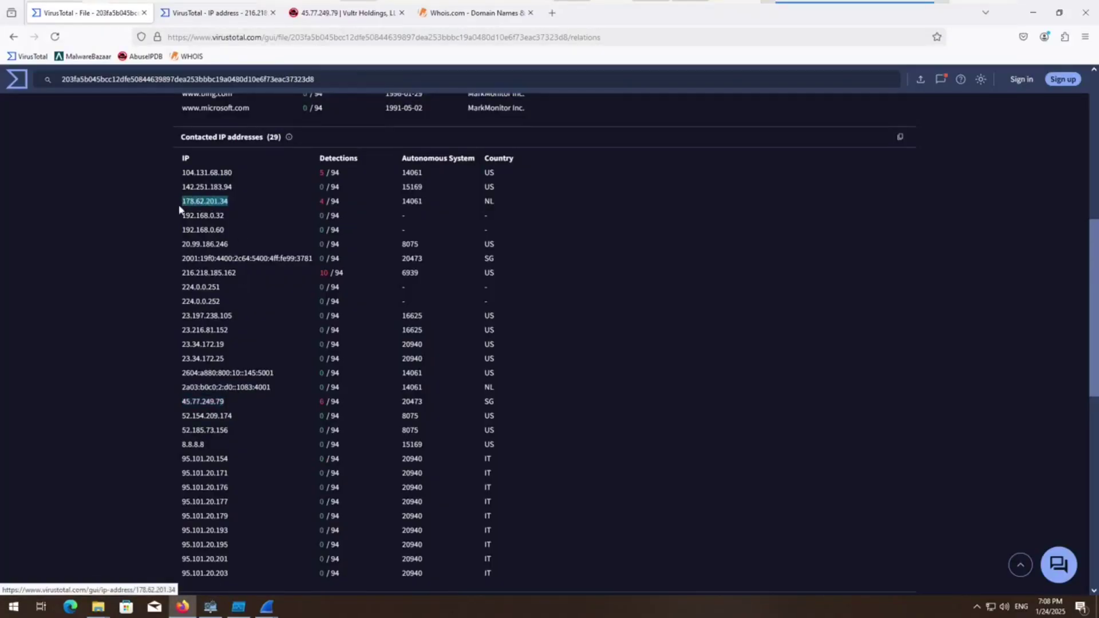
{"action": "left_click", "coordinate": [343, 13]}
{"action": "scroll", "coordinate": [404, 189], "scroll_direction": "up", "scroll_amount": 6}
{"action": "triple_click", "coordinate": [643, 214]}
{"action": "key", "text": "ctrl+v"}
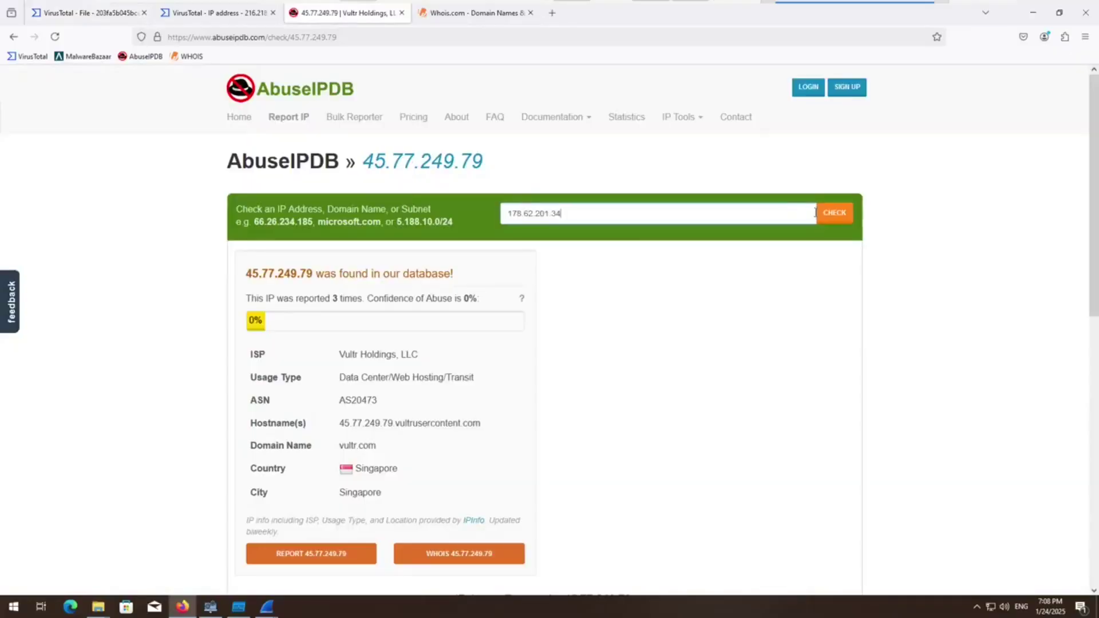
{"action": "left_click", "coordinate": [816, 217]}
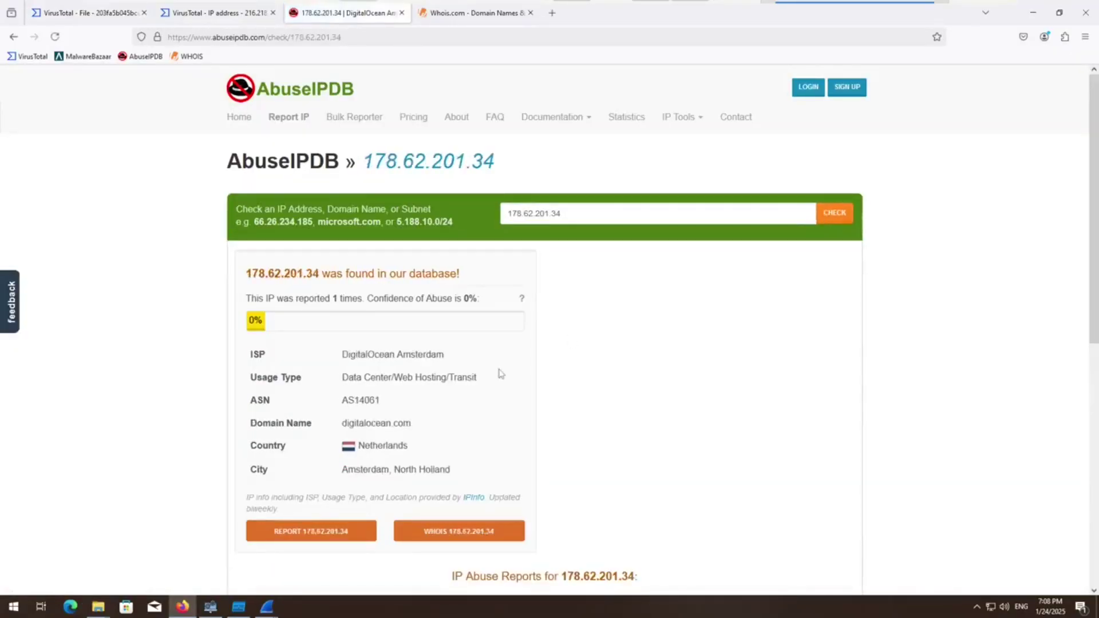
{"action": "scroll", "coordinate": [501, 373], "scroll_direction": "down", "scroll_amount": 3}
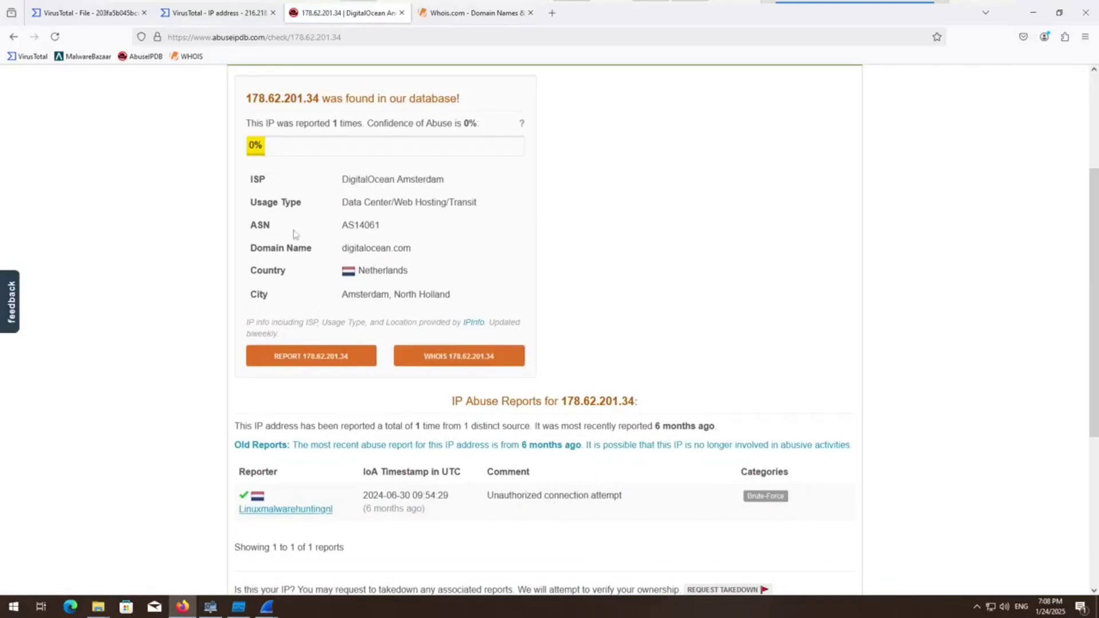
Step: Return to the VirusTotal file report, close Firefox, and close the live Ethernet0 capture in Wireshark
{"action": "left_click", "coordinate": [219, 14]}
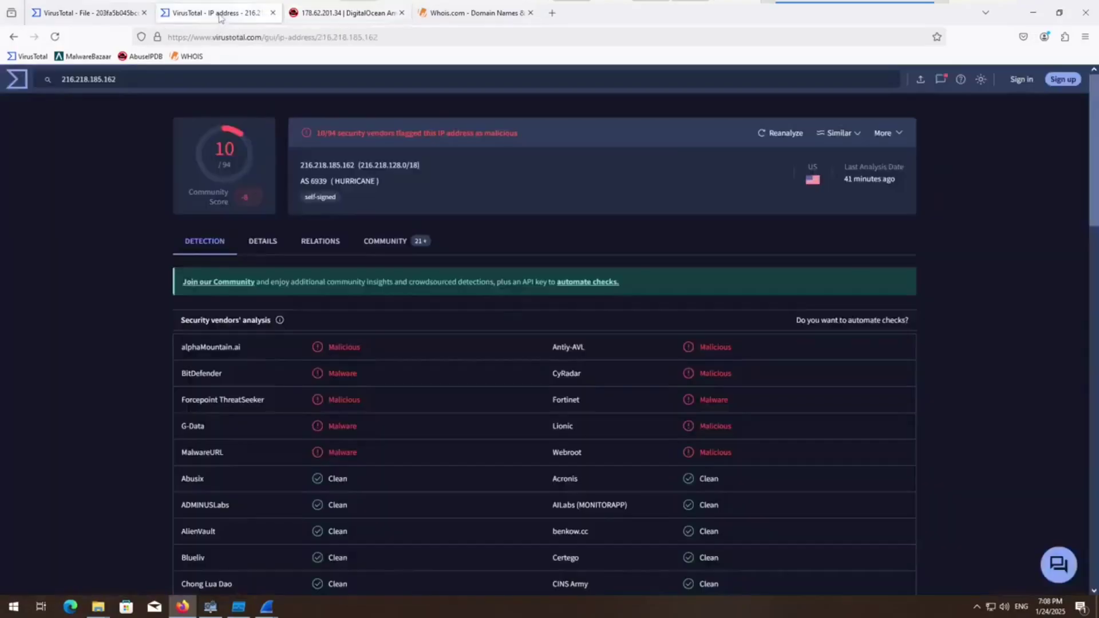
{"action": "left_click", "coordinate": [110, 24]}
{"action": "scroll", "coordinate": [619, 275], "scroll_direction": "up", "scroll_amount": 2}
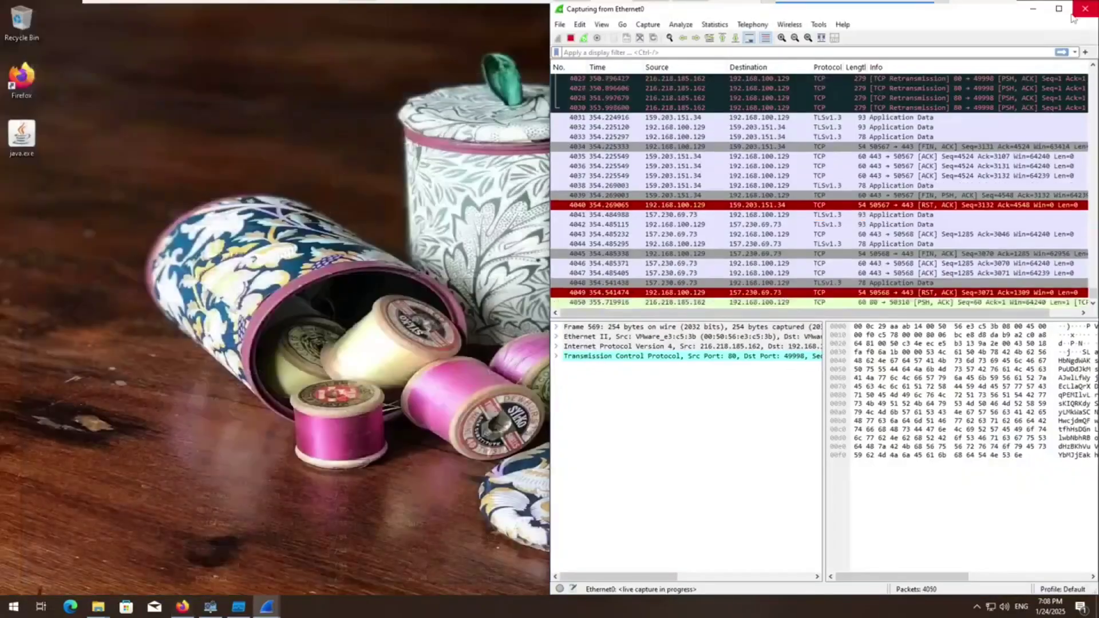
{"action": "left_click", "coordinate": [1033, 13]}
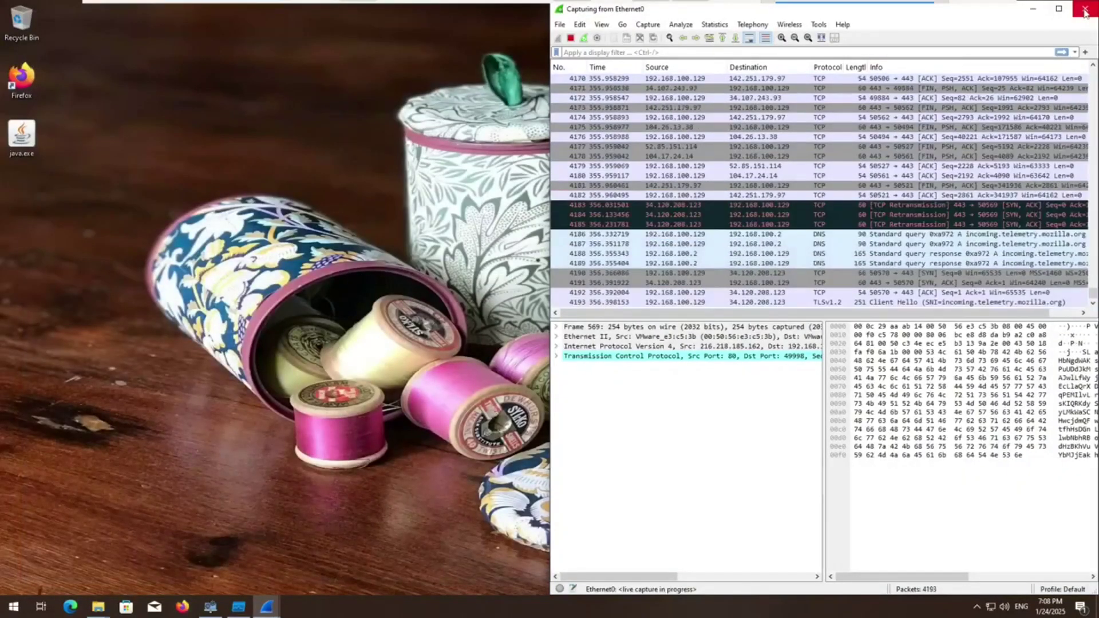
{"action": "left_click", "coordinate": [1086, 10]}
{"action": "left_click", "coordinate": [828, 321]}
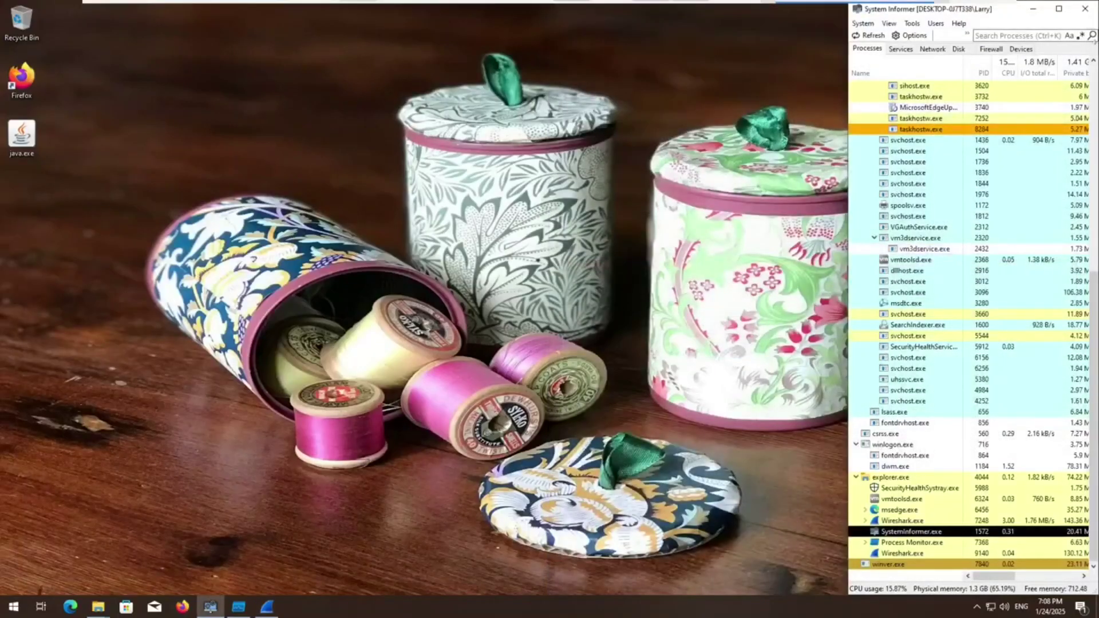
Step: Close System Informer, Process Monitor and the 2.pcapng window in Wireshark
{"action": "left_click", "coordinate": [1085, 9]}
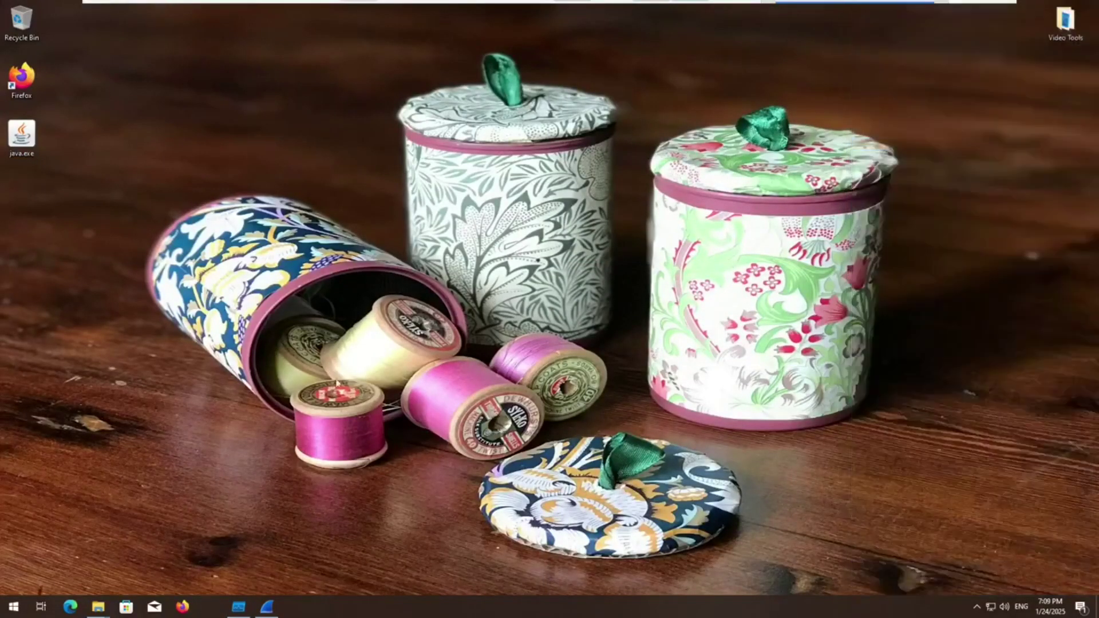
{"action": "left_click", "coordinate": [210, 607]}
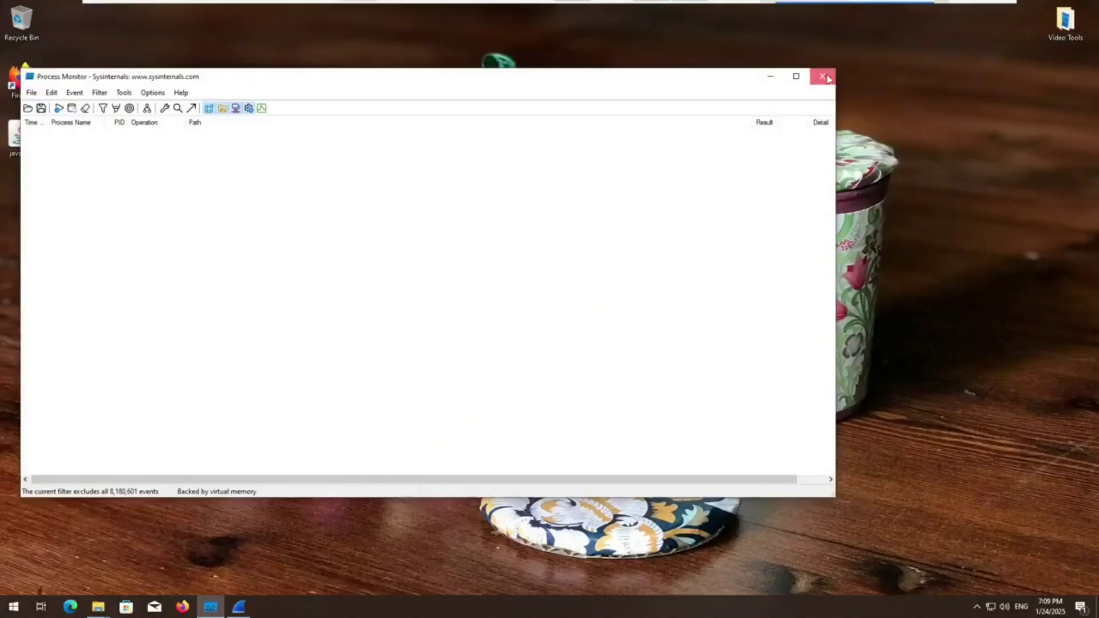
{"action": "left_click", "coordinate": [822, 76]}
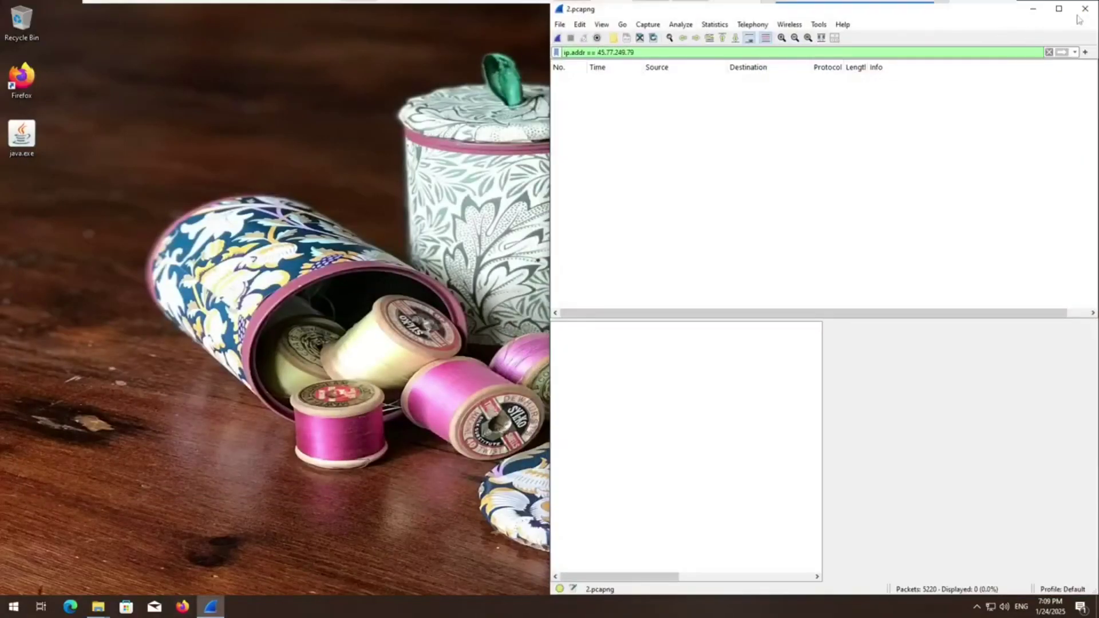
{"action": "left_click", "coordinate": [1083, 10]}
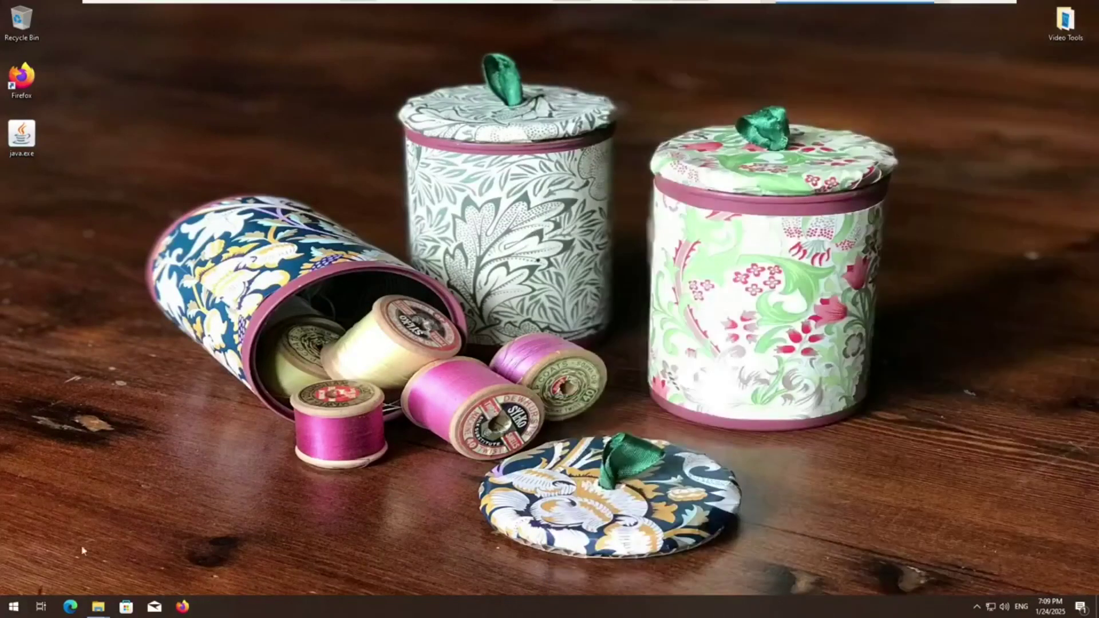
Step: Restart the Windows machine
{"action": "right_click", "coordinate": [15, 606]}
{"action": "mouse_move", "coordinate": [143, 571]}
{"action": "left_click", "coordinate": [212, 569]}
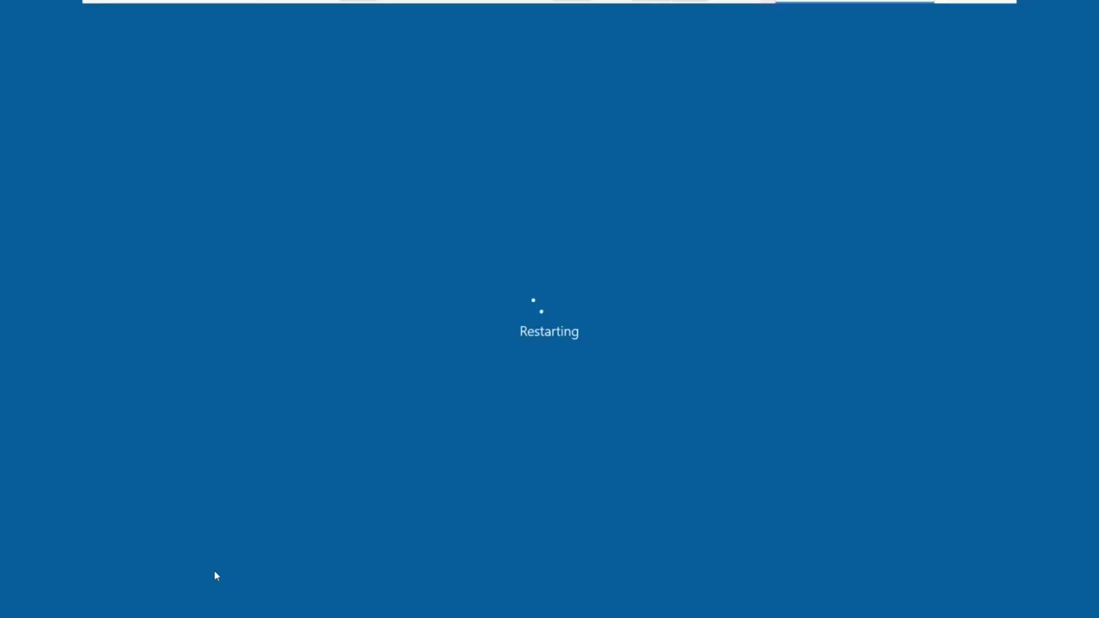
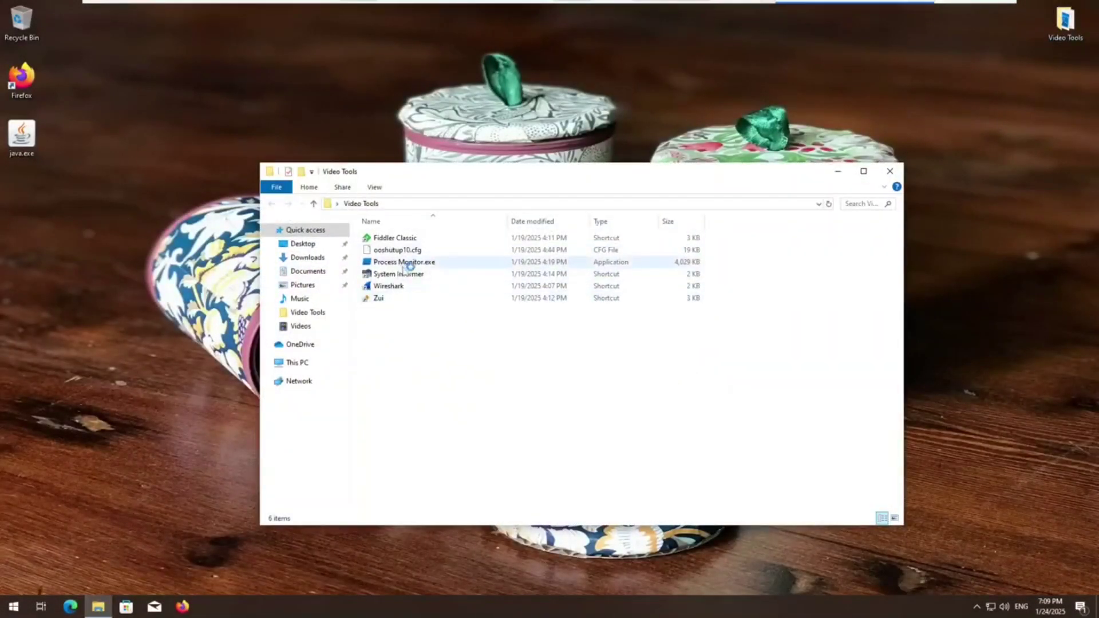
Step: Launch System Informer from the Video Tools folder and maximize its window
{"action": "double_click", "coordinate": [413, 273]}
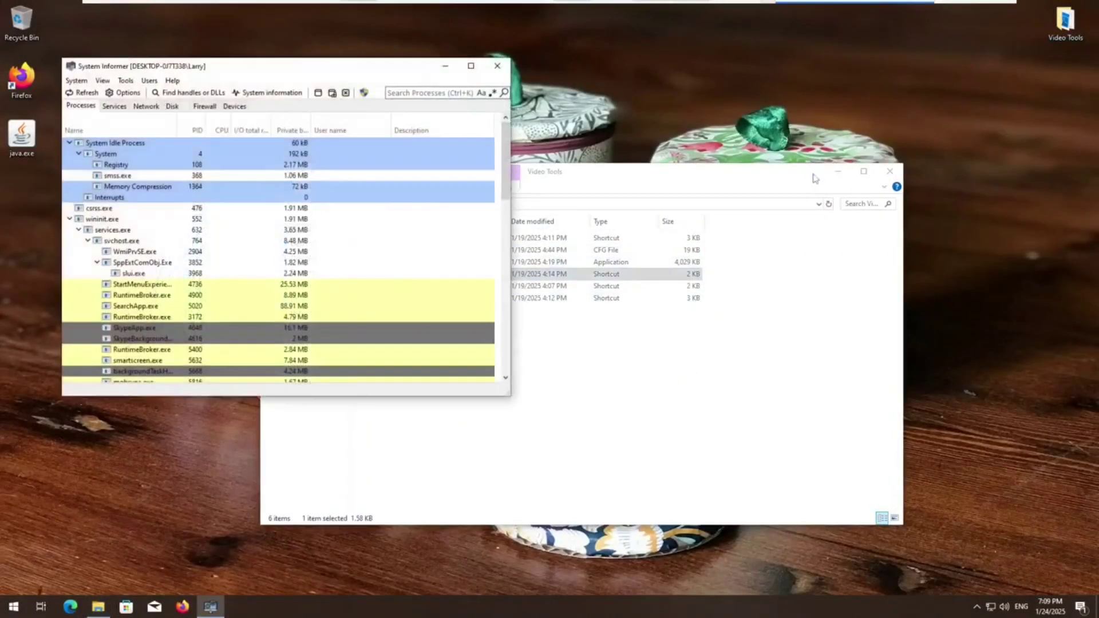
{"action": "left_click", "coordinate": [471, 66]}
{"action": "scroll", "coordinate": [186, 384], "scroll_direction": "down", "scroll_amount": 5}
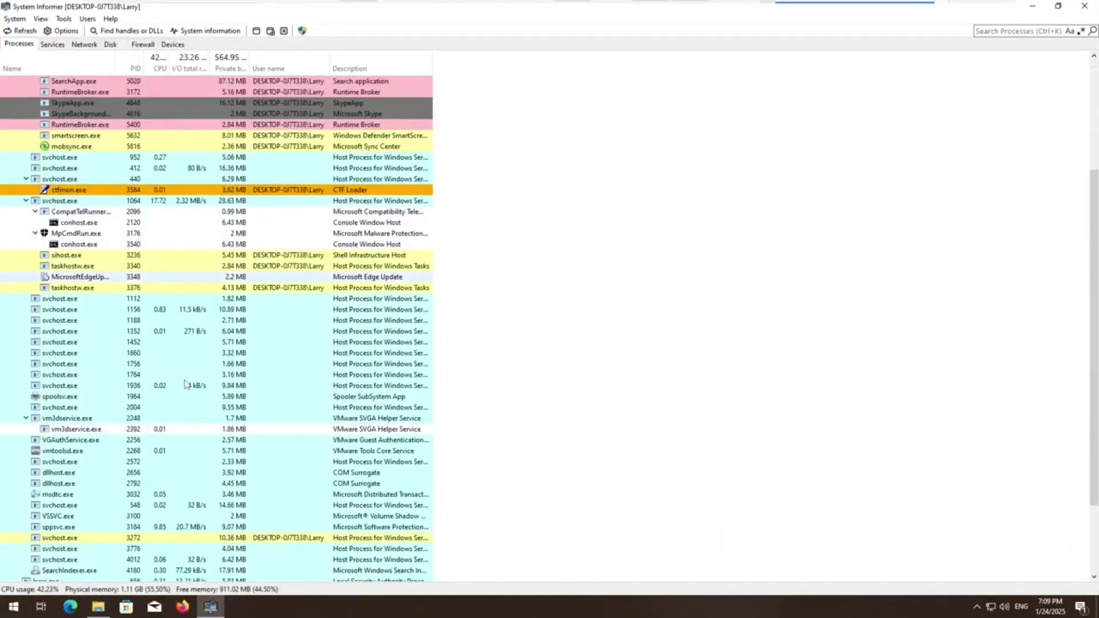
Step: Examine the full process tree for suspicious processes started after the reboot, including the entries around winver.exe and explorer.exe
{"action": "scroll", "coordinate": [186, 384], "scroll_direction": "down", "scroll_amount": 3}
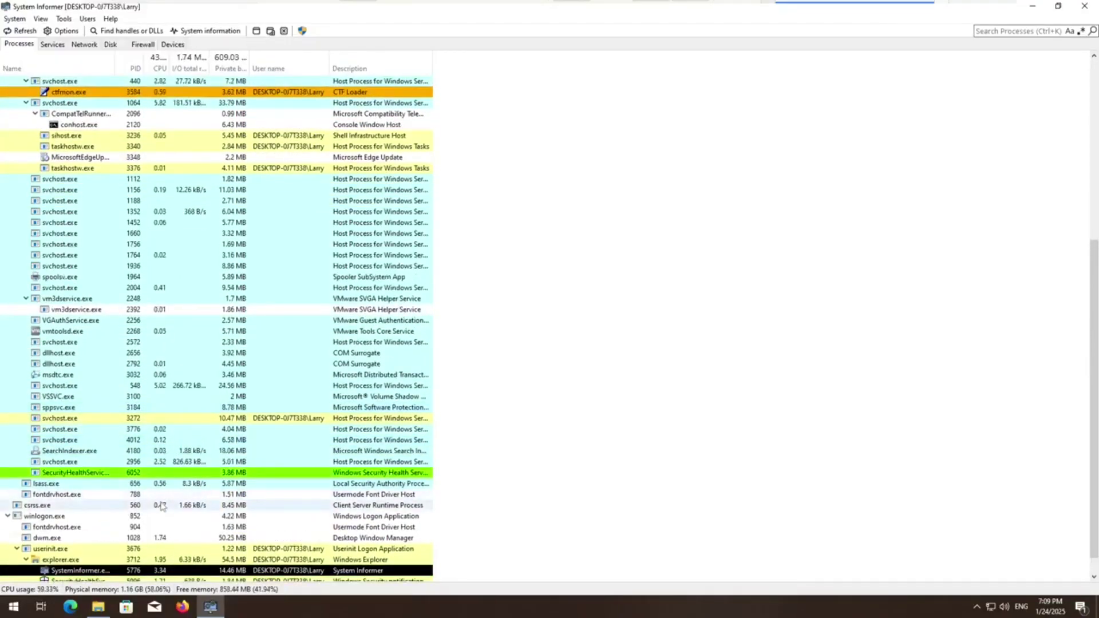
{"action": "scroll", "coordinate": [162, 498], "scroll_direction": "up", "scroll_amount": 8}
{"action": "scroll", "coordinate": [162, 506], "scroll_direction": "up", "scroll_amount": 1}
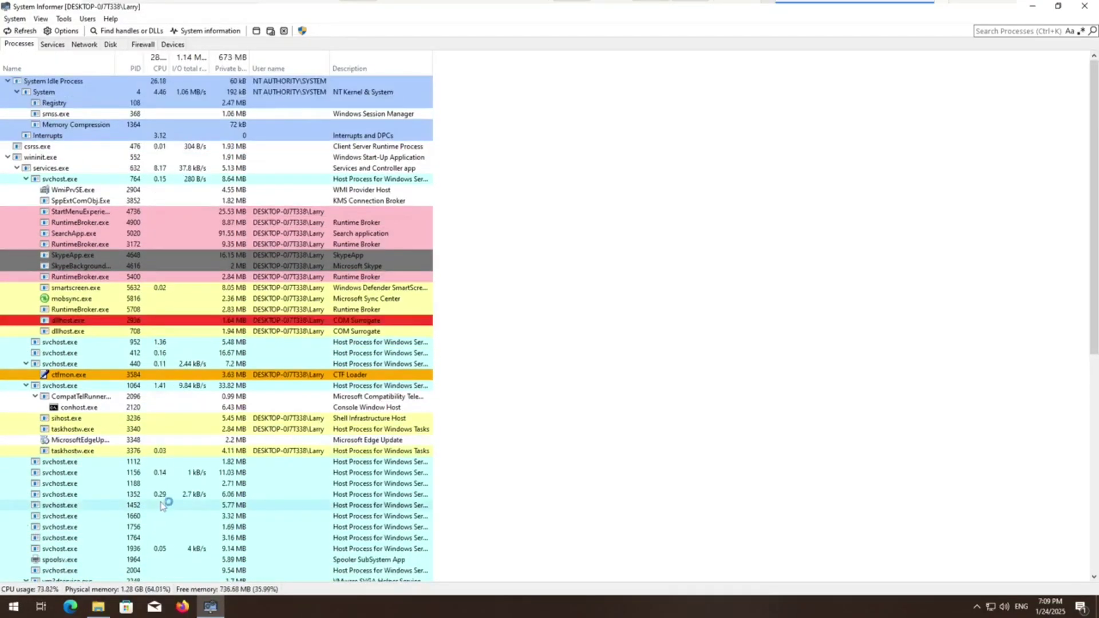
{"action": "scroll", "coordinate": [163, 506], "scroll_direction": "down", "scroll_amount": 11}
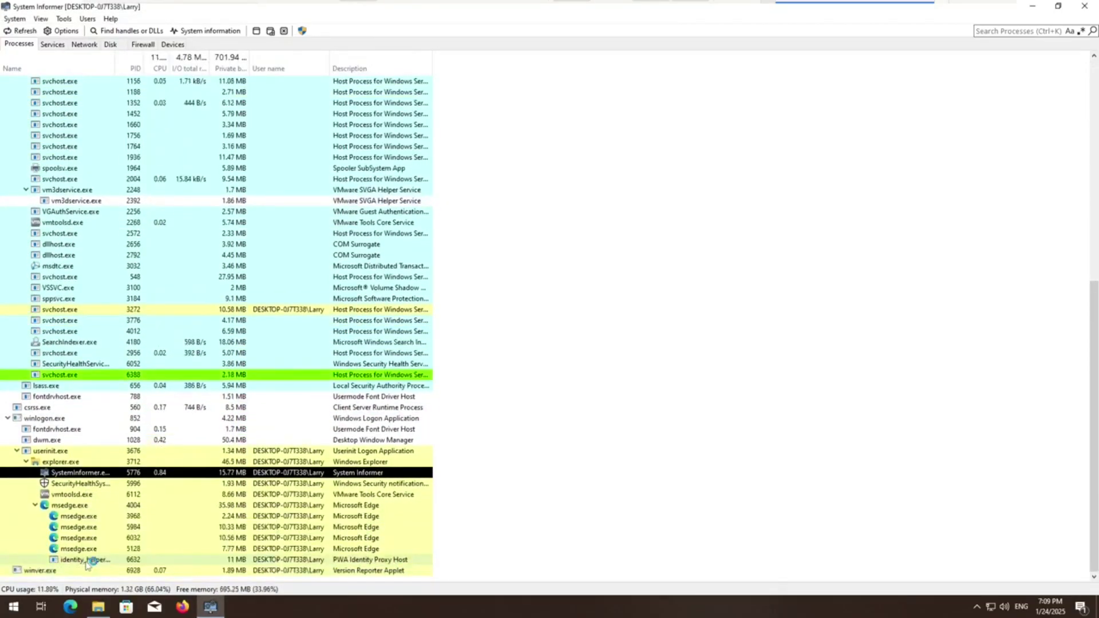
{"action": "mouse_move", "coordinate": [64, 572]}
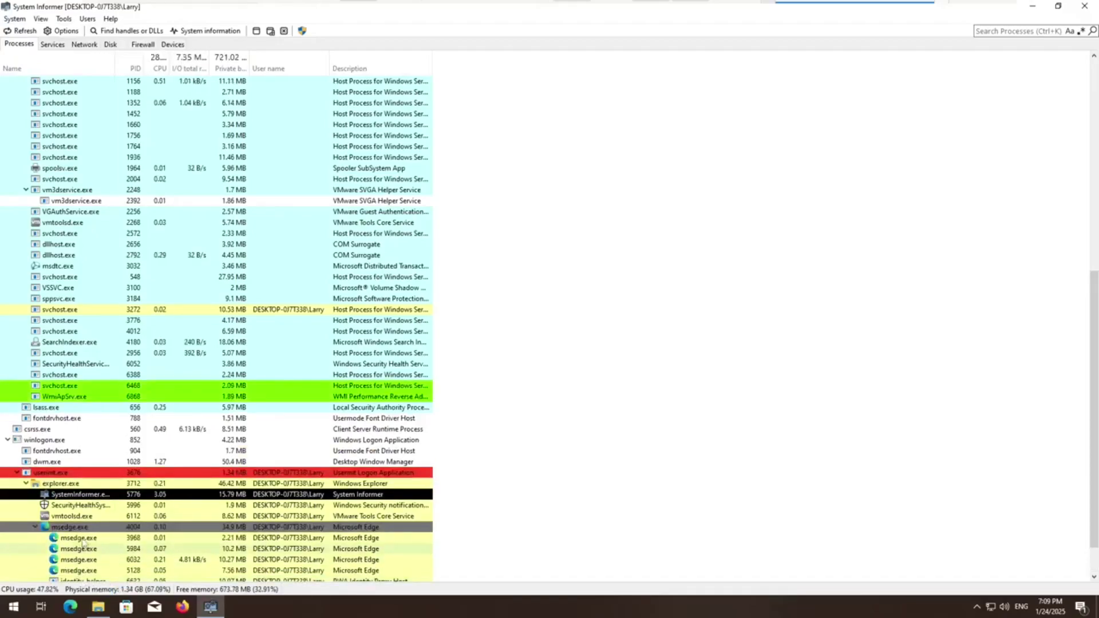
{"action": "scroll", "coordinate": [84, 544], "scroll_direction": "down", "scroll_amount": 2}
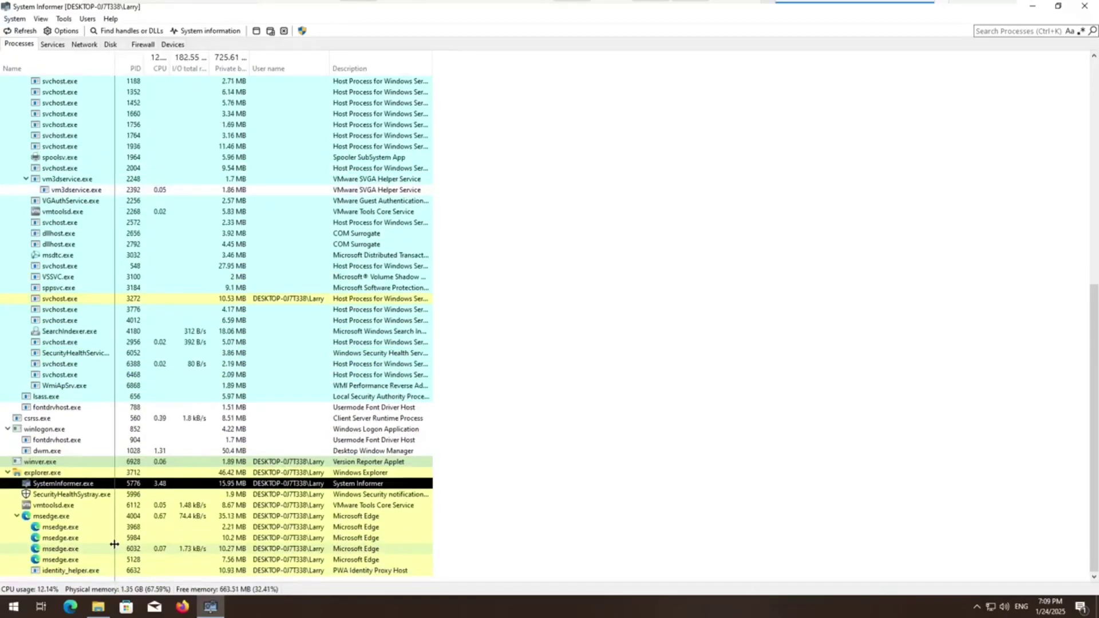
{"action": "mouse_move", "coordinate": [74, 462]}
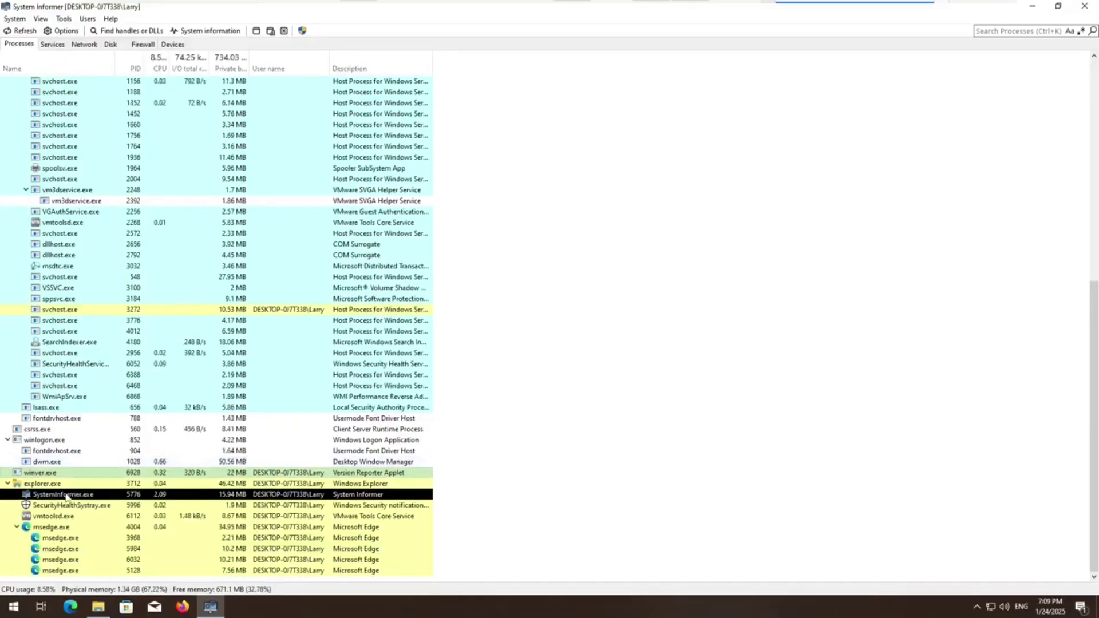
{"action": "scroll", "coordinate": [65, 496], "scroll_direction": "up", "scroll_amount": 4}
{"action": "scroll", "coordinate": [65, 495], "scroll_direction": "up", "scroll_amount": 7}
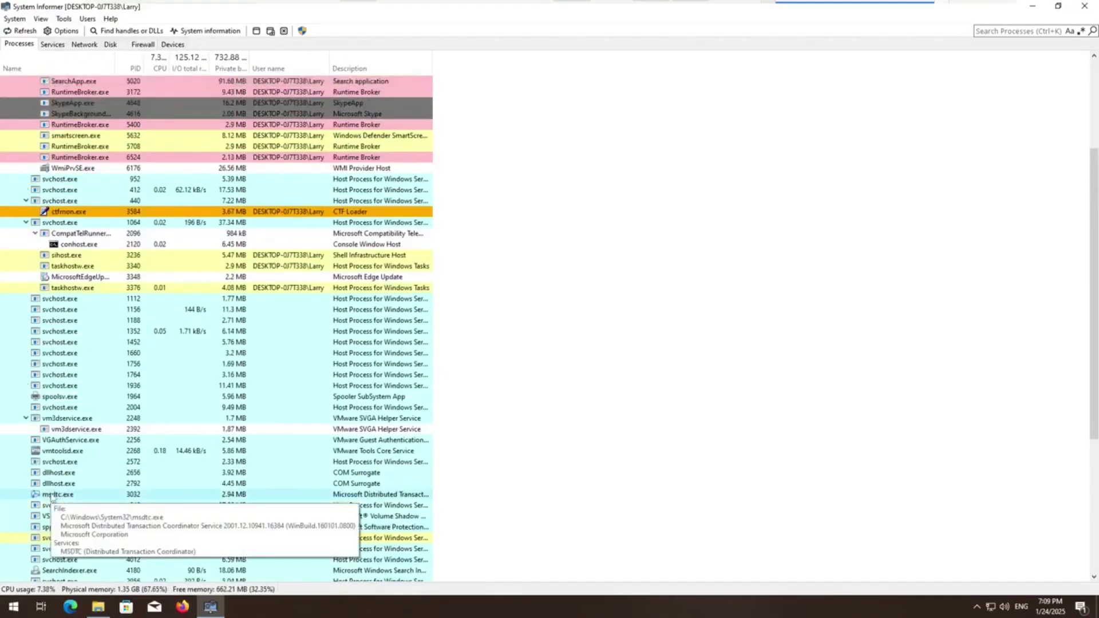
{"action": "mouse_move", "coordinate": [52, 498]}
{"action": "scroll", "coordinate": [51, 497], "scroll_direction": "down", "scroll_amount": 12}
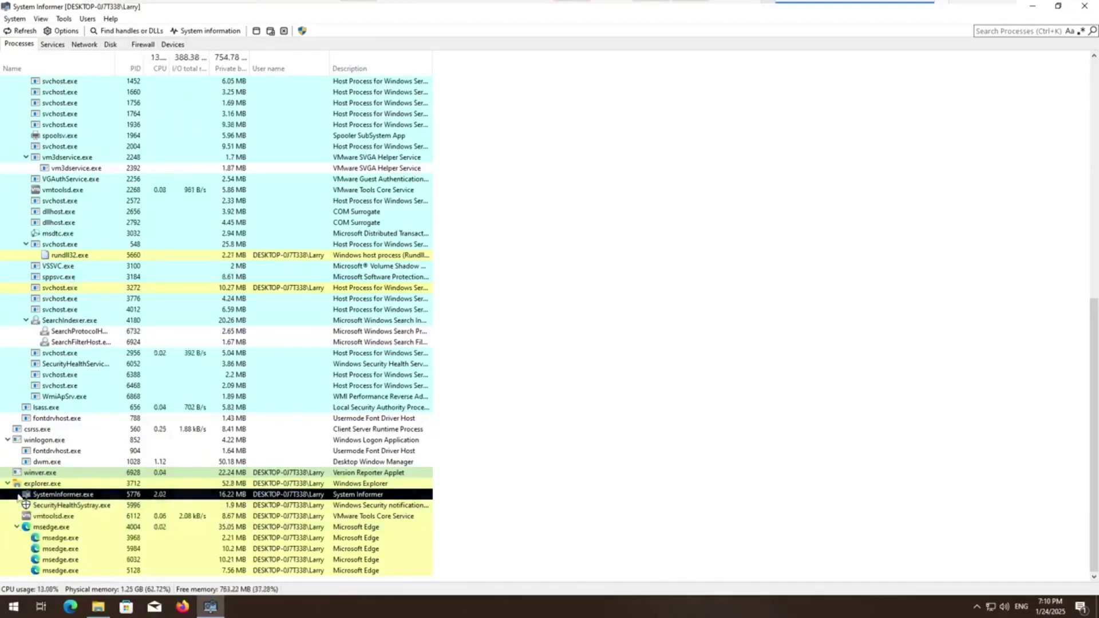
Step: Recheck the process tree near winver.exe and the children of explorer.exe, and collapse the msedge.exe group
{"action": "scroll", "coordinate": [177, 560], "scroll_direction": "up", "scroll_amount": 2}
{"action": "scroll", "coordinate": [179, 558], "scroll_direction": "down", "scroll_amount": 2}
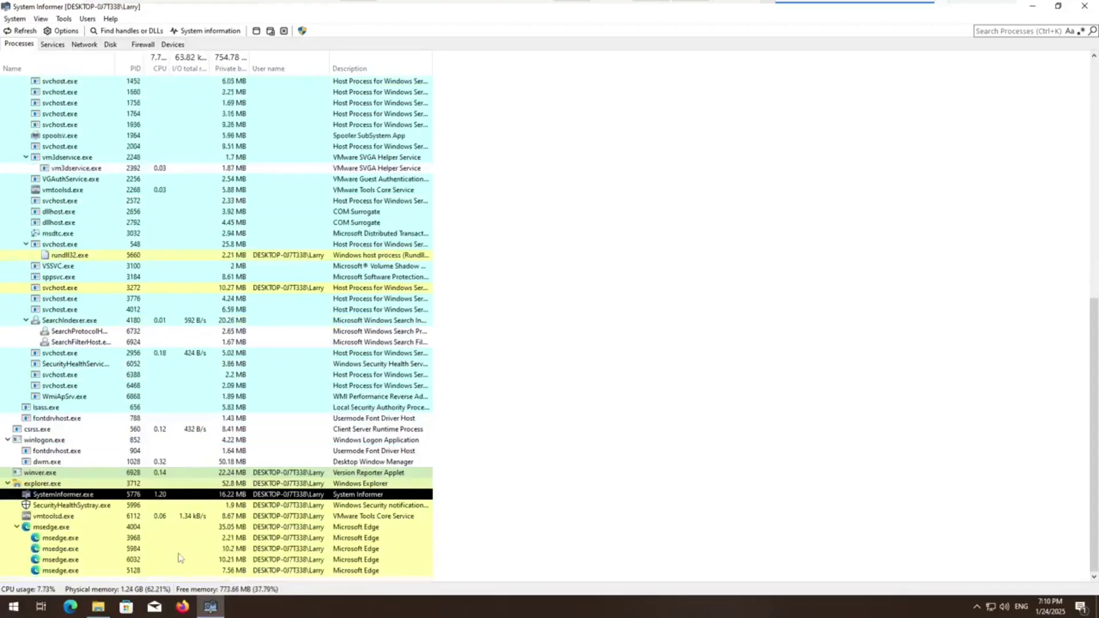
{"action": "scroll", "coordinate": [169, 424], "scroll_direction": "up", "scroll_amount": 13}
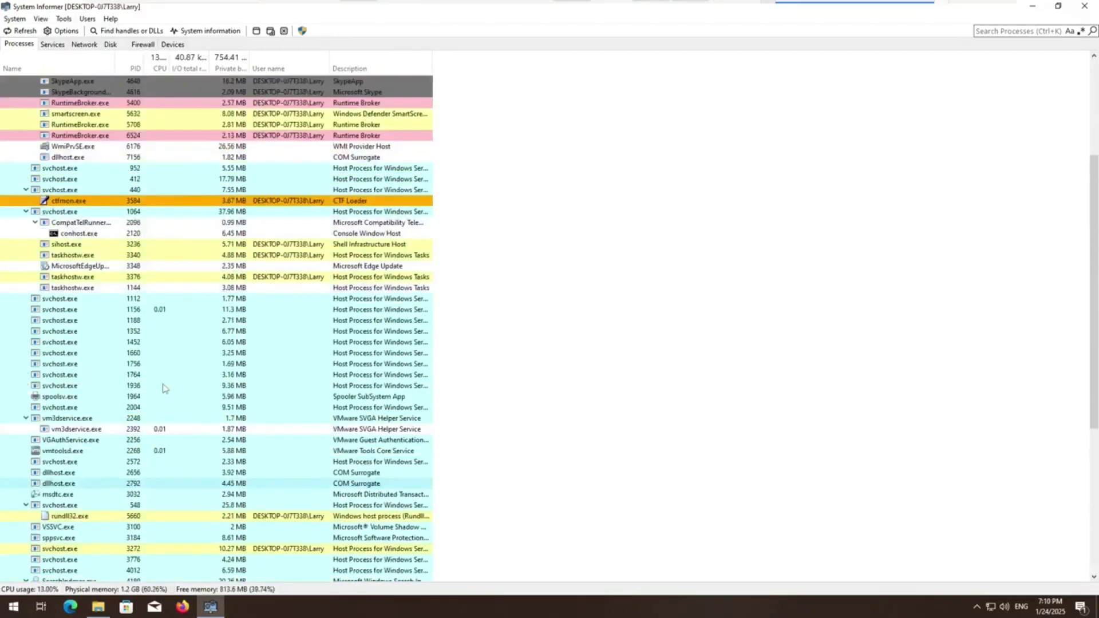
{"action": "scroll", "coordinate": [169, 421], "scroll_direction": "down", "scroll_amount": 13}
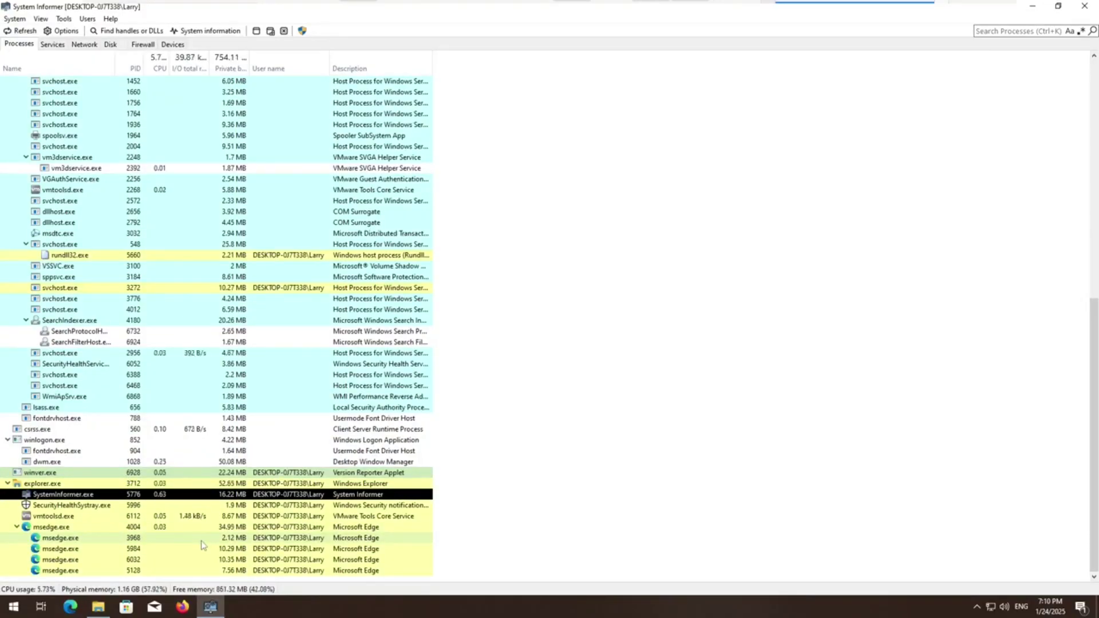
{"action": "scroll", "coordinate": [201, 544], "scroll_direction": "up", "scroll_amount": 2}
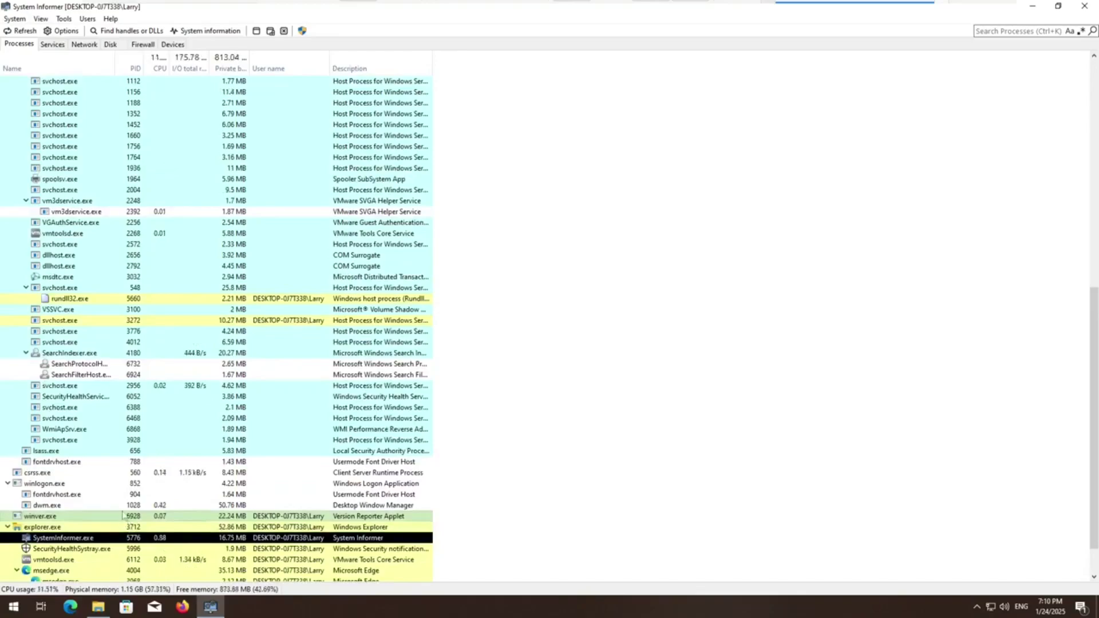
{"action": "scroll", "coordinate": [126, 523], "scroll_direction": "down", "scroll_amount": 2}
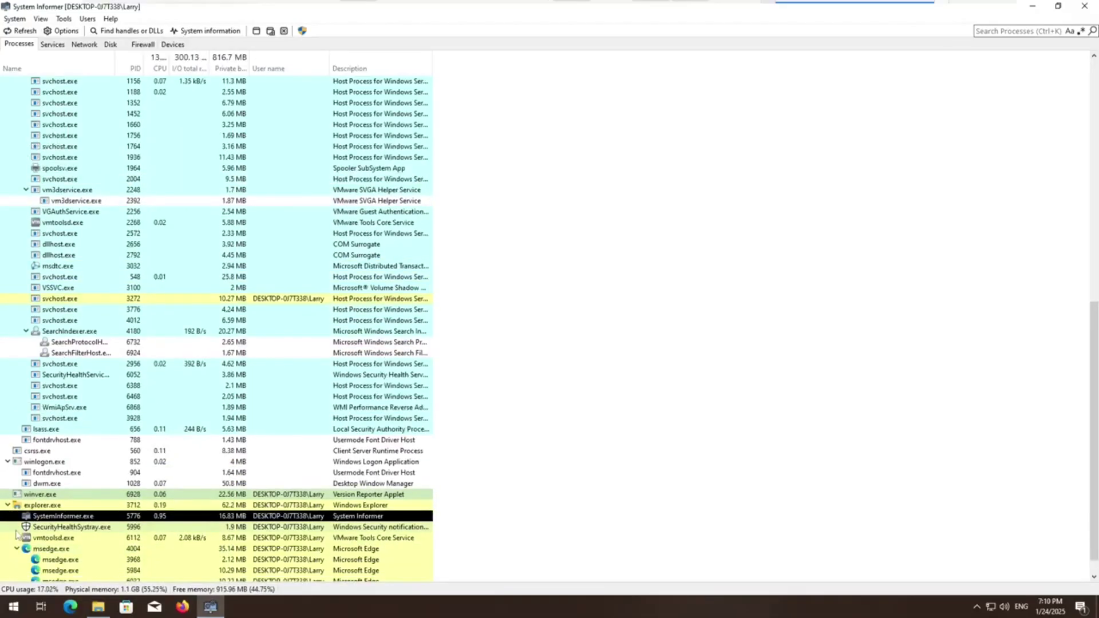
{"action": "left_click", "coordinate": [16, 527]}
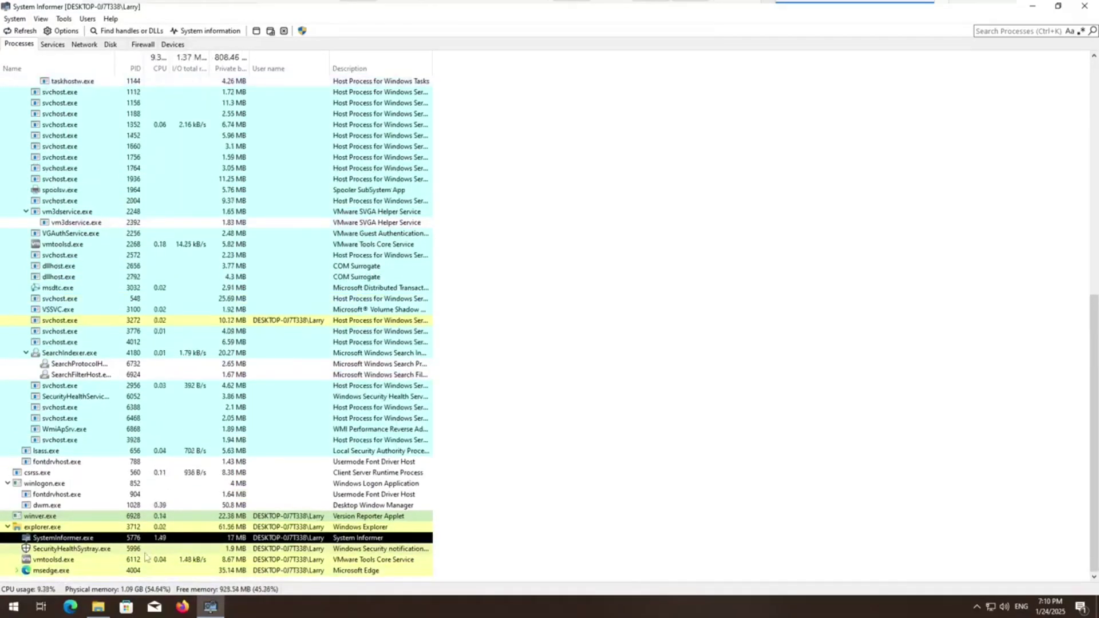